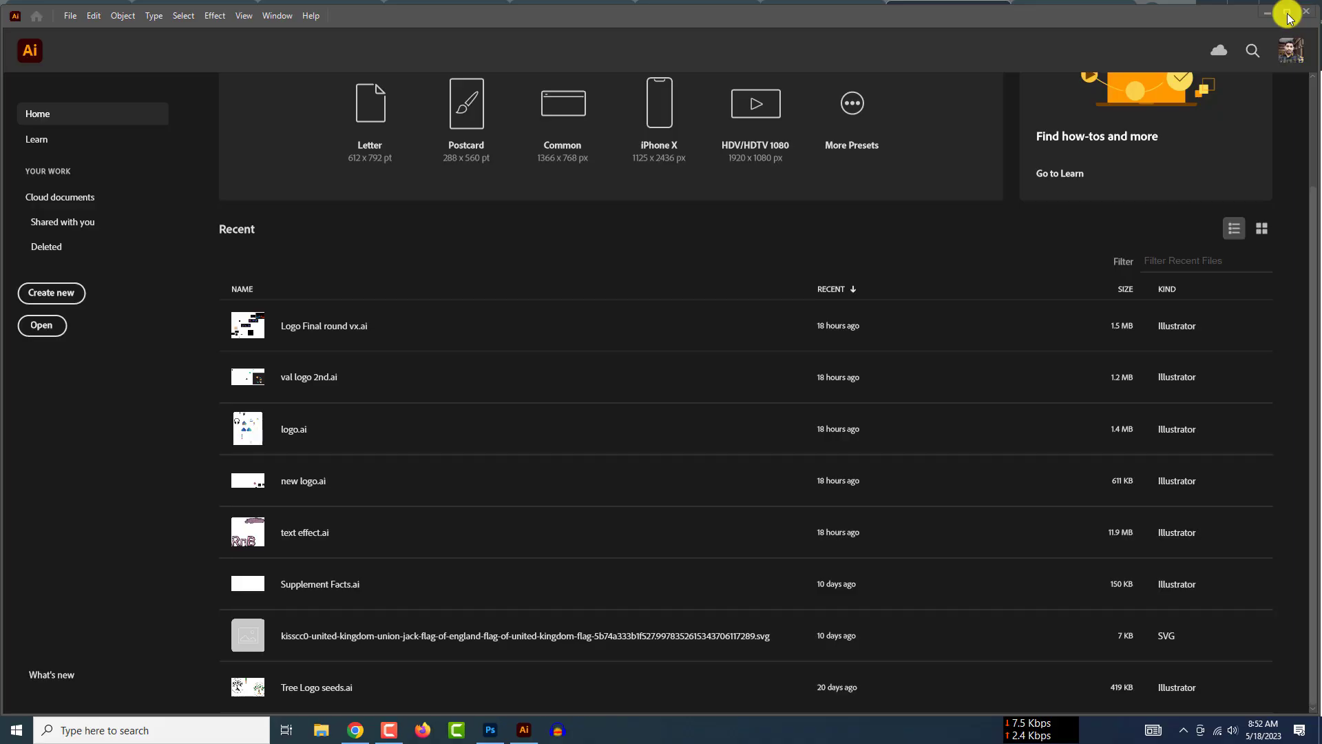
Maximize the Illustrator window showing the Home screen
{"action": "left_click", "coordinate": [1287, 12]}
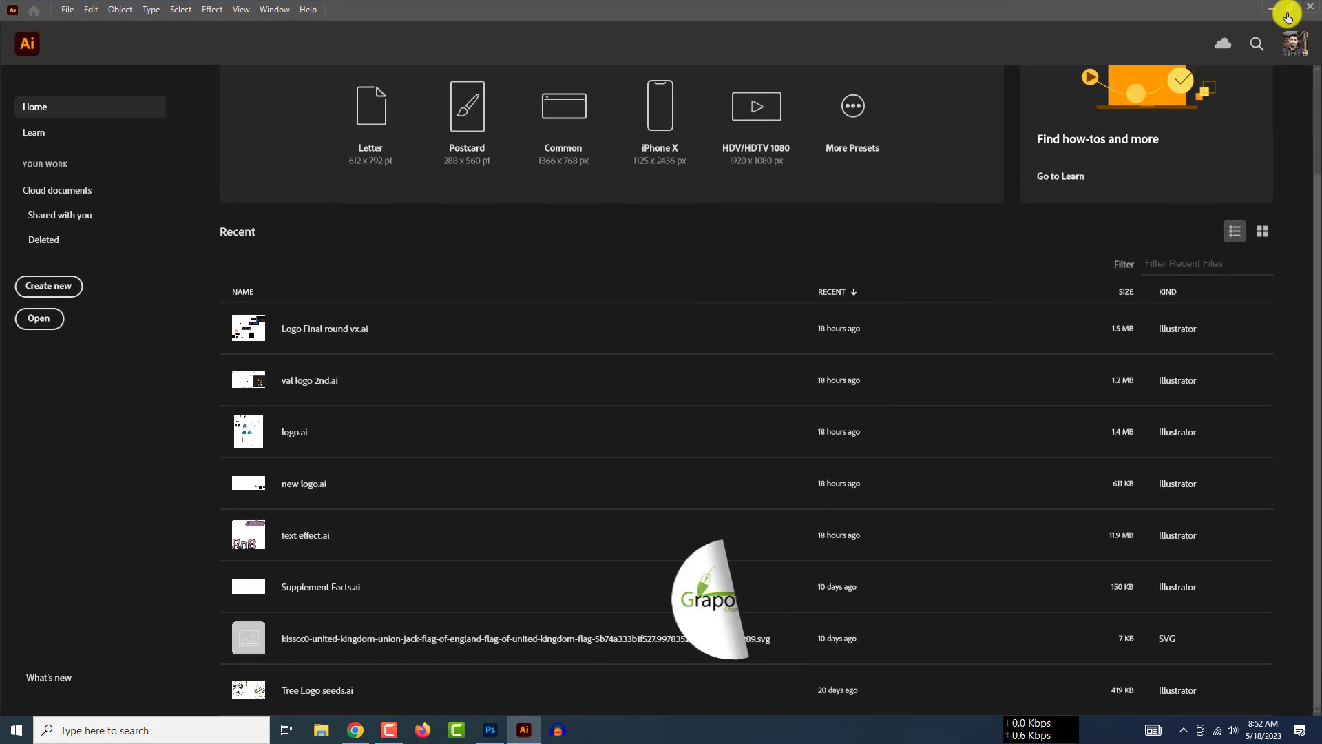
Create a new document named 'Email Signature' sized 1000 × 350 px
{"action": "left_click", "coordinate": [67, 291]}
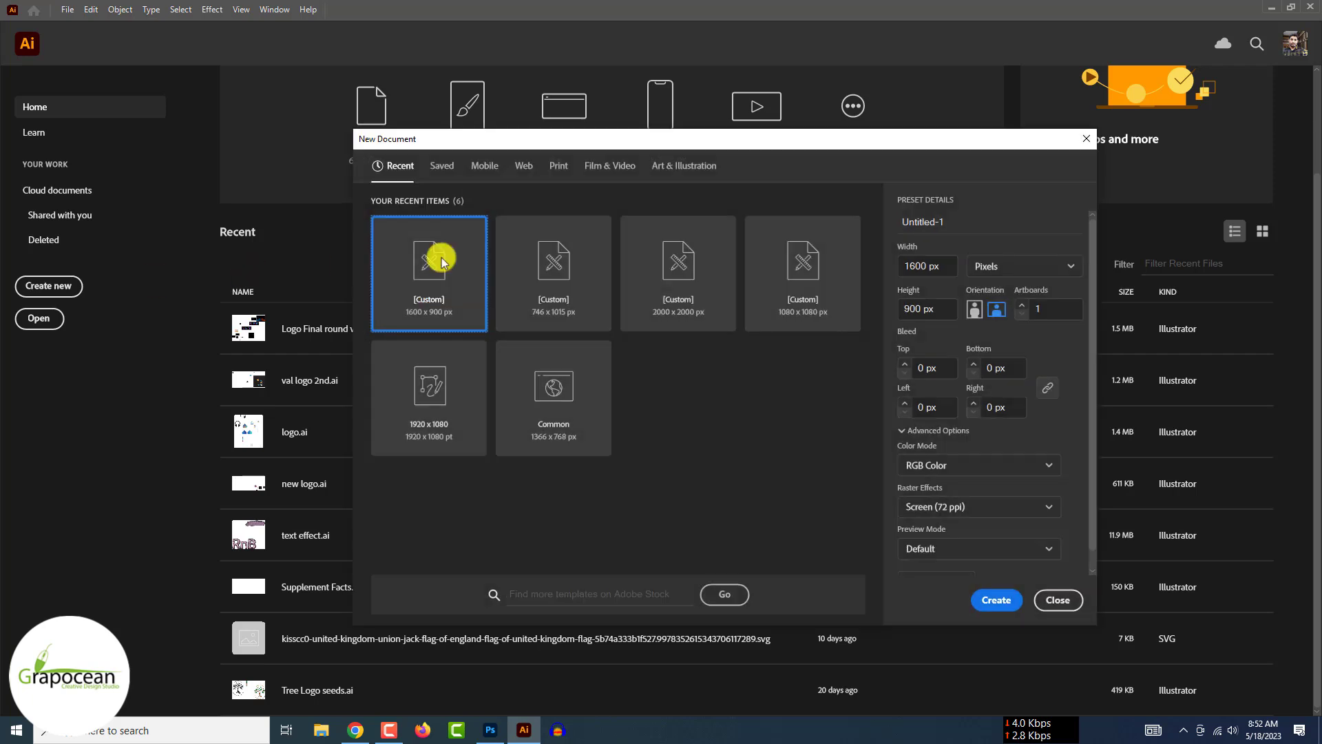
{"action": "type", "text": "Em"}
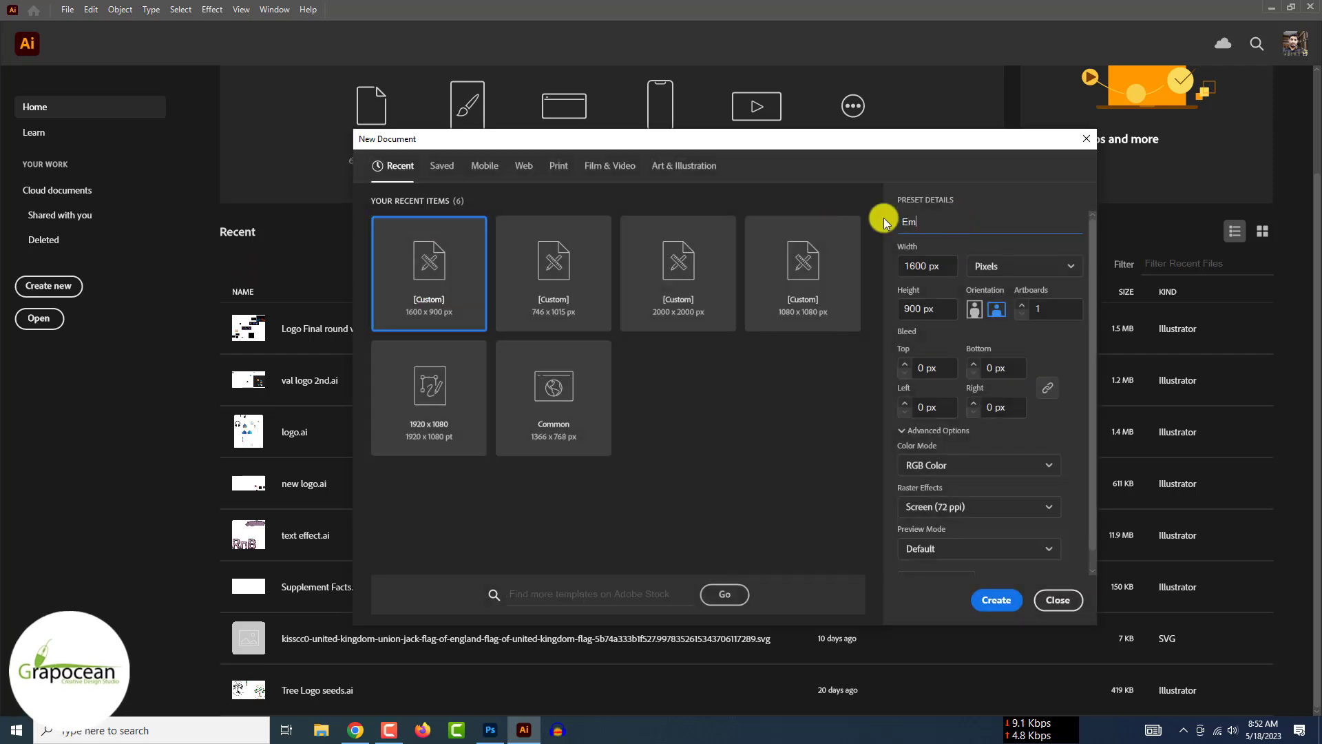
{"action": "type", "text": "ail"}
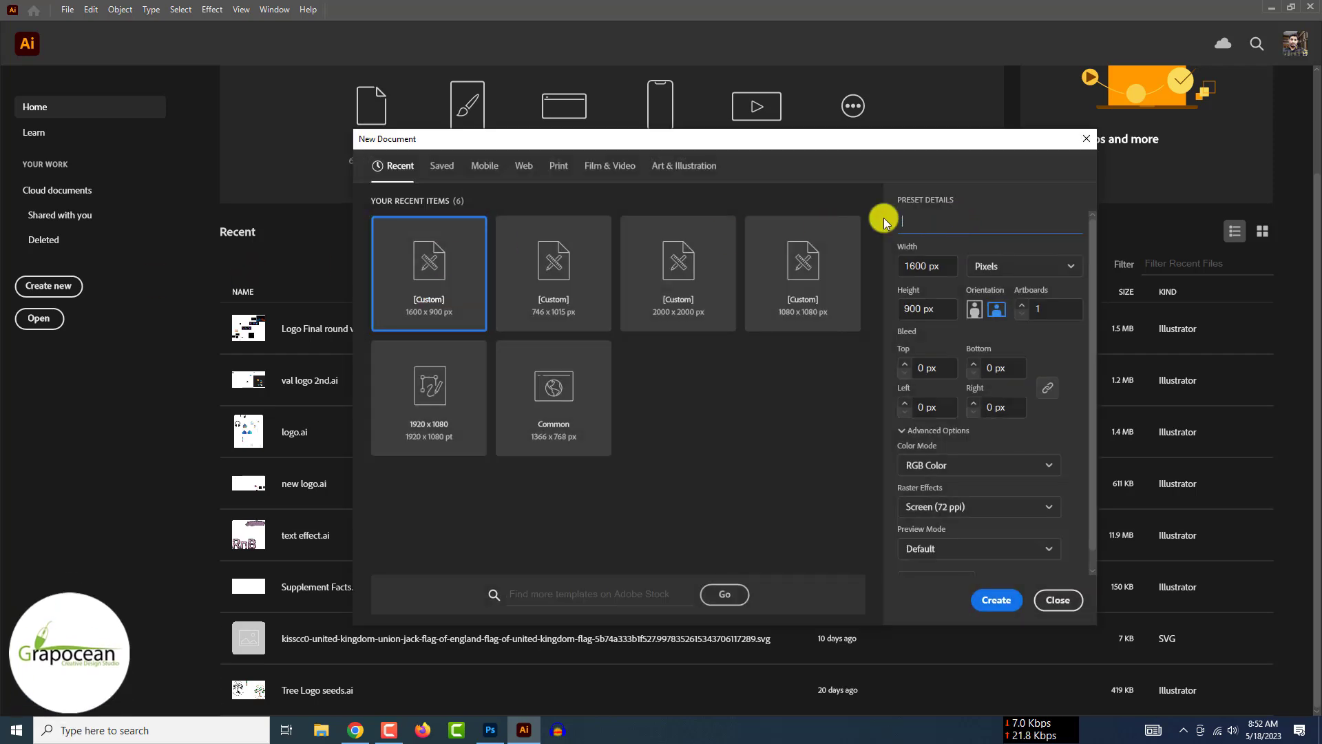
{"action": "type", "text": " Sign"}
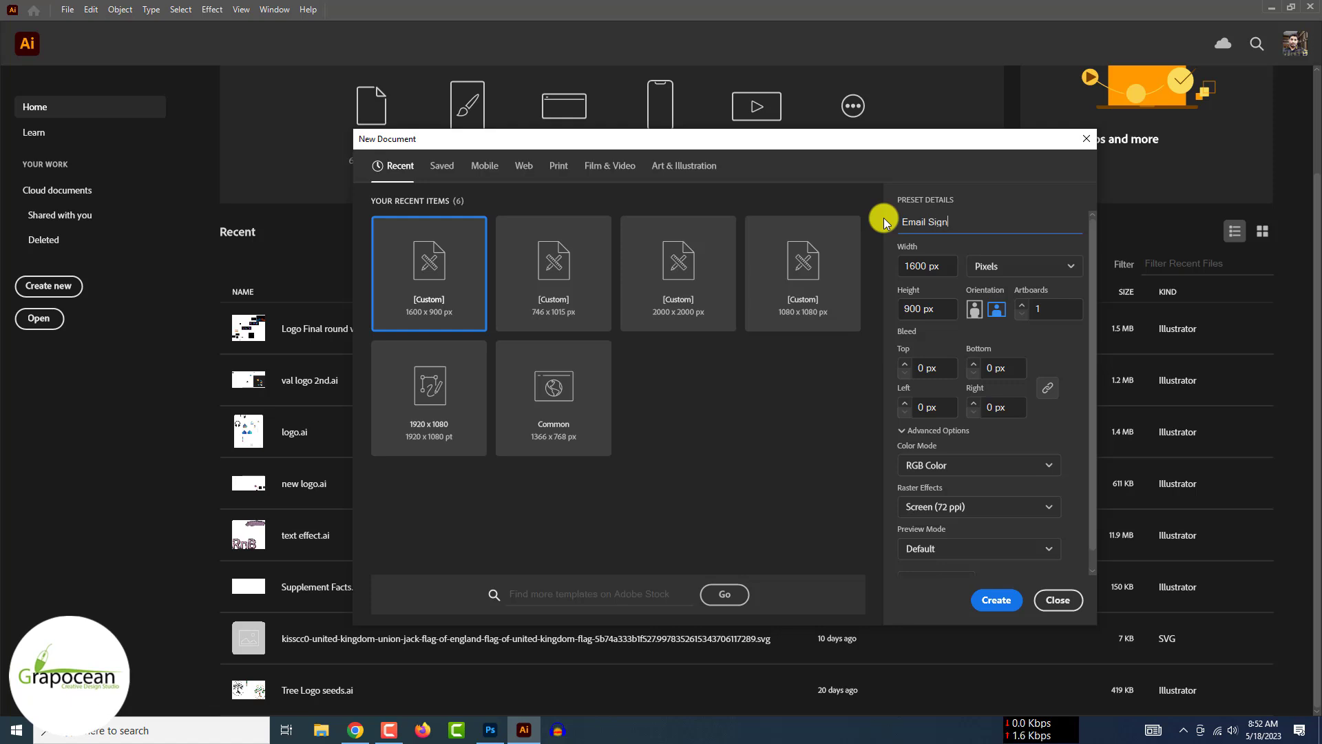
{"action": "type", "text": "ature"}
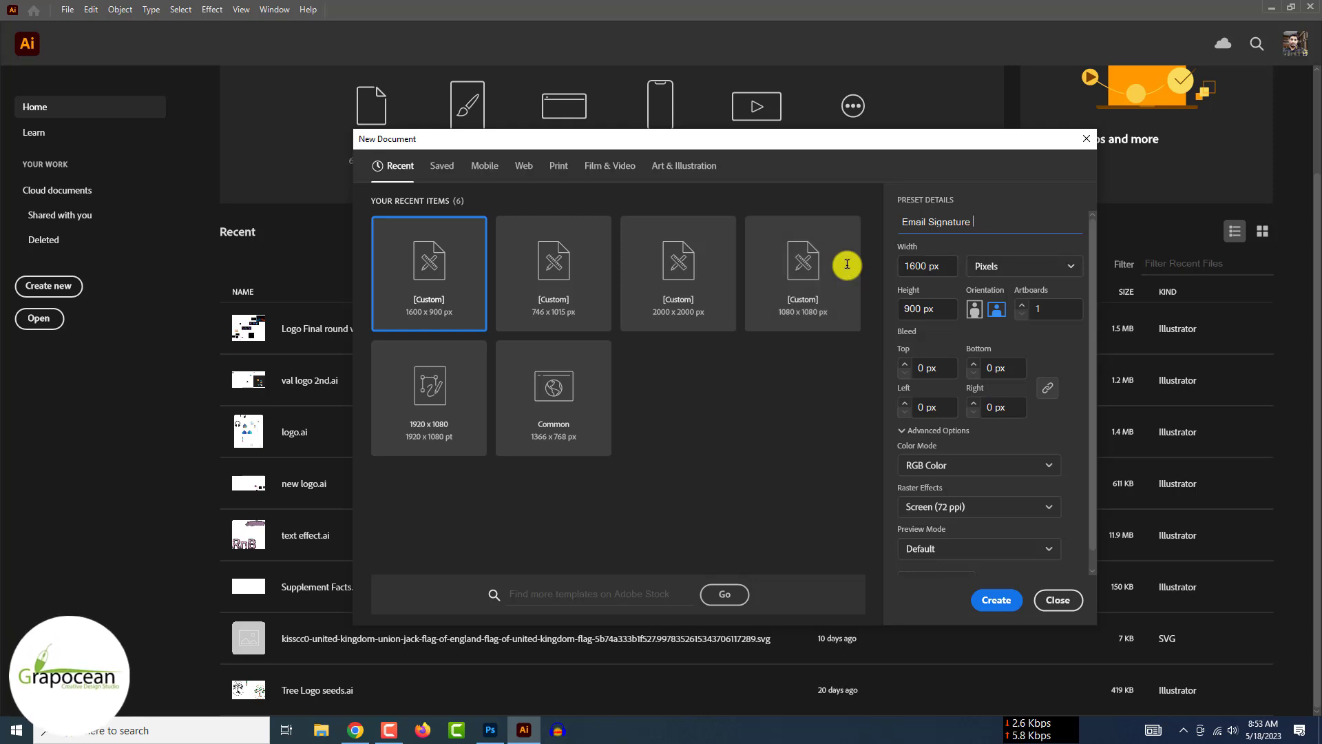
{"action": "left_click", "coordinate": [907, 265]}
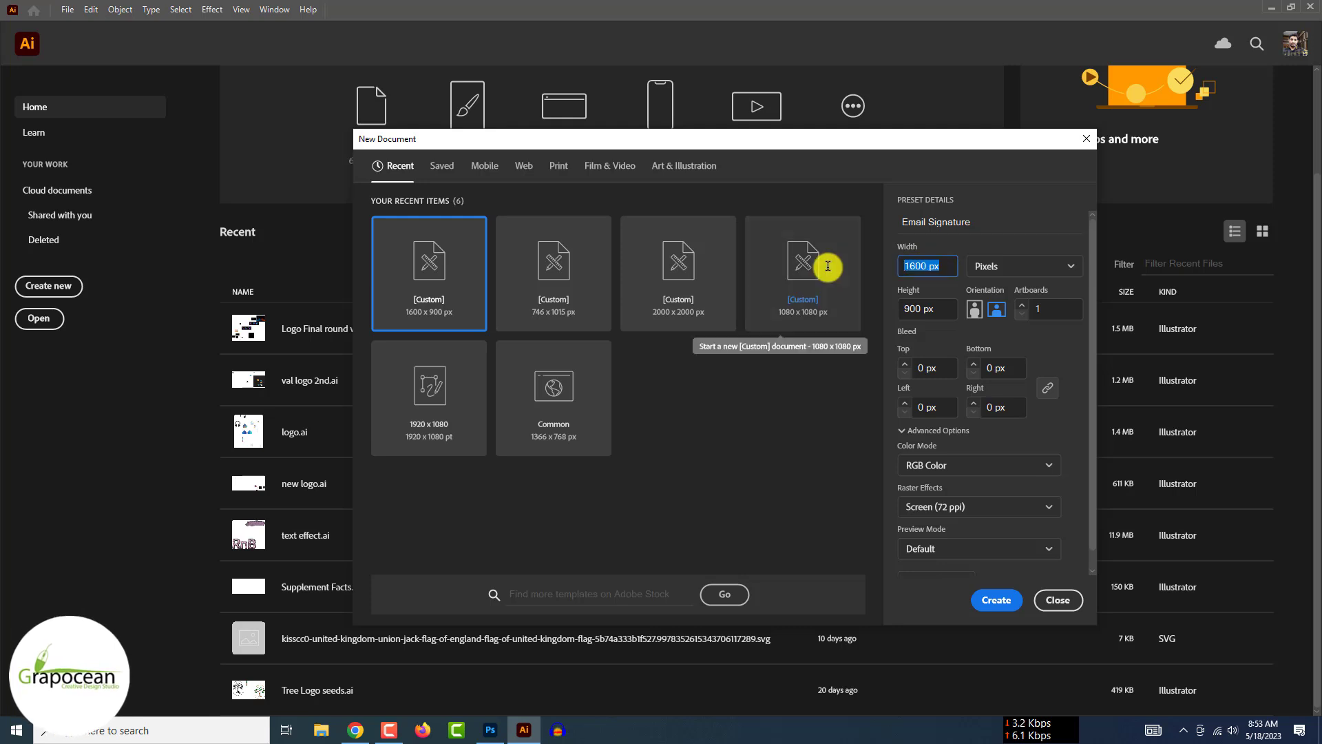
{"action": "type", "text": "1000"}
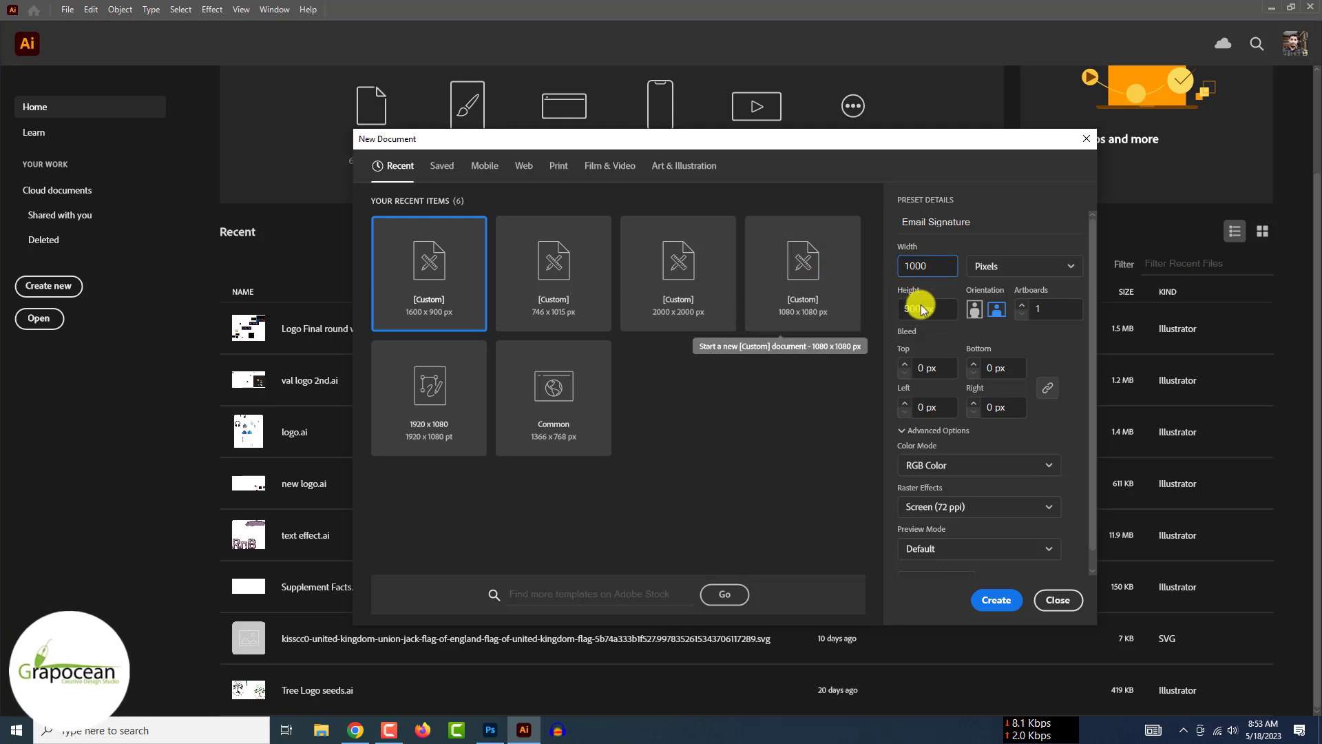
{"action": "key", "text": "Tab"}
{"action": "key", "text": "Return"}
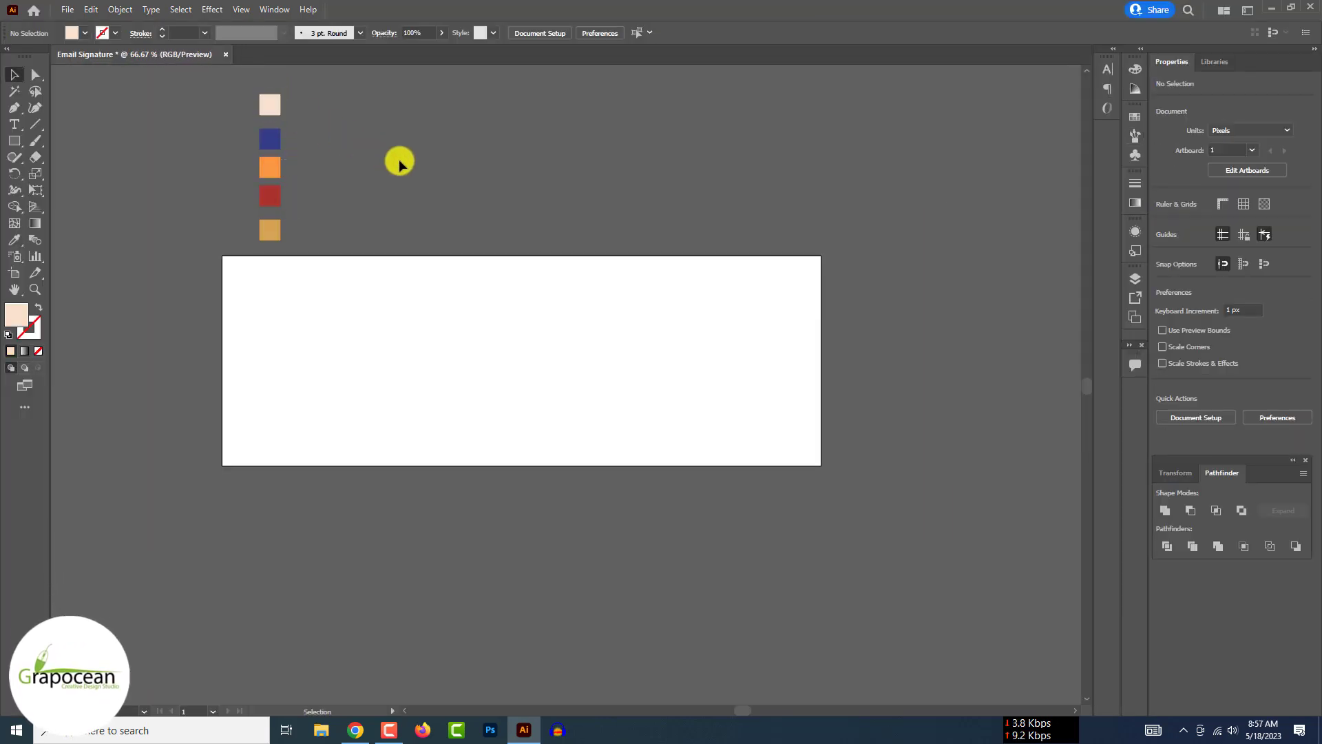
Draw a peach rectangle trimmed to exactly cover the 1000 × 350 px artboard
{"action": "left_click", "coordinate": [14, 141]}
{"action": "left_click_drag", "start_coordinate": [220, 255], "coordinate": [826, 470]}
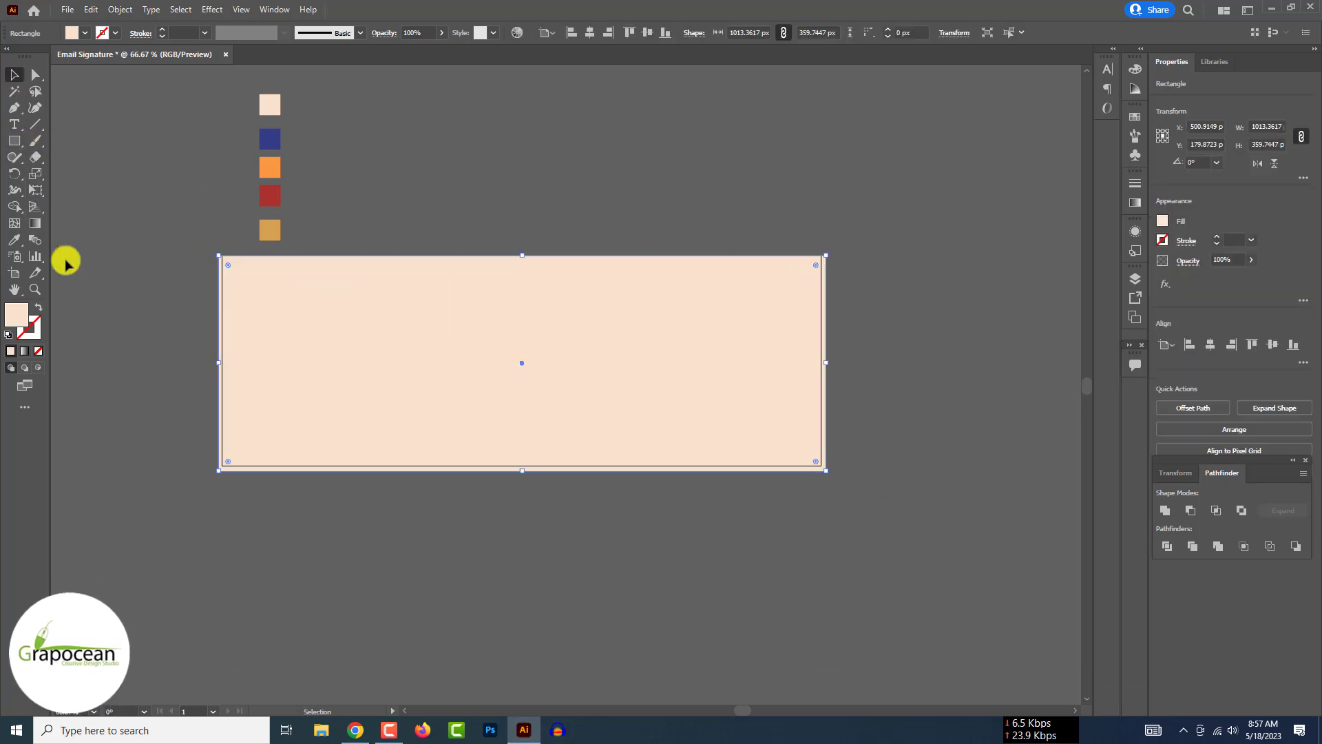
{"action": "key", "text": "v"}
{"action": "key", "text": "ctrl+t"}
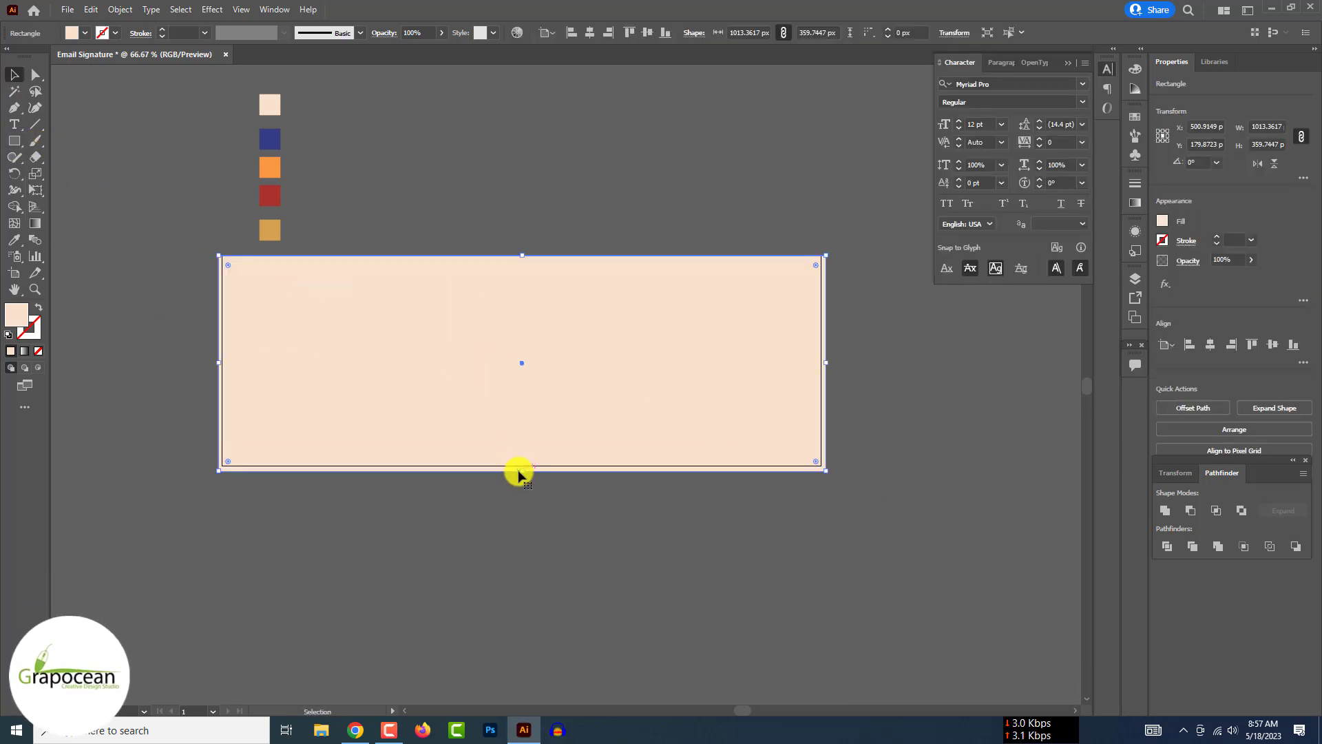
{"action": "left_click_drag", "start_coordinate": [520, 472], "coordinate": [520, 466]}
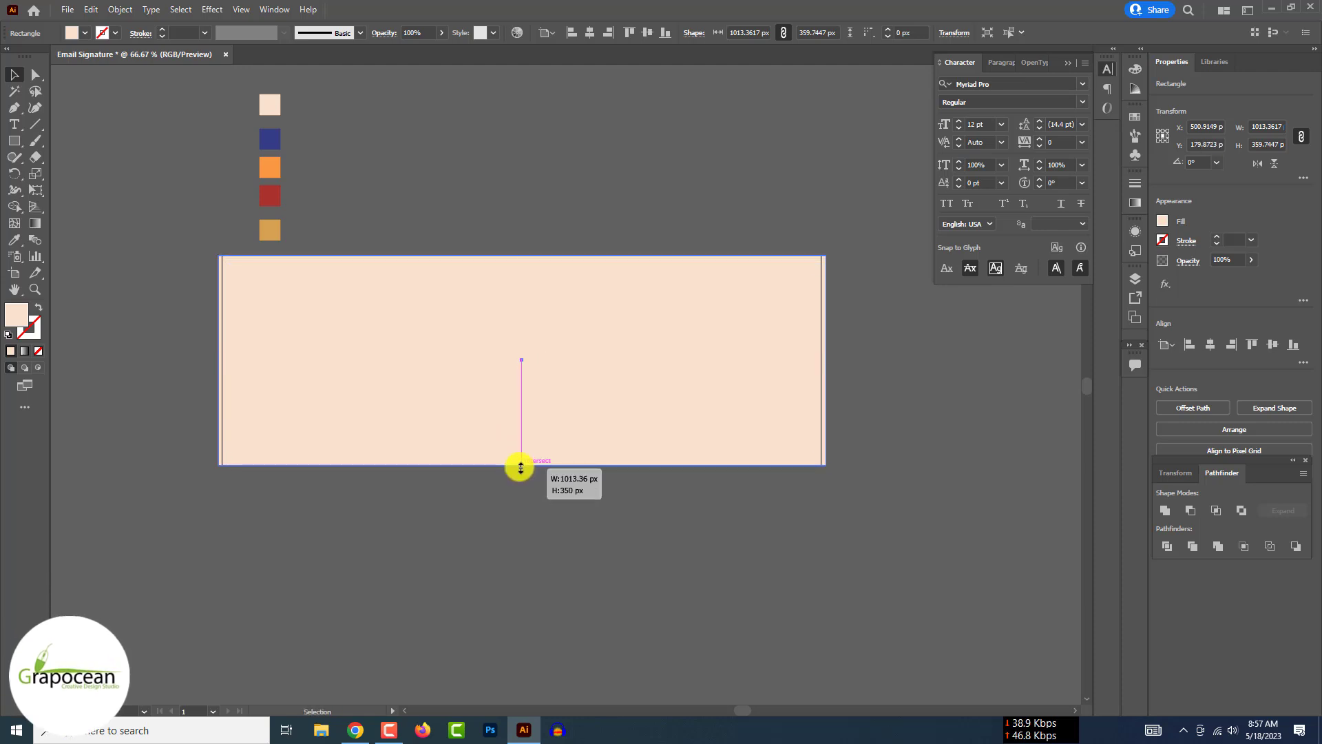
{"action": "left_click_drag", "start_coordinate": [224, 359], "coordinate": [223, 359]}
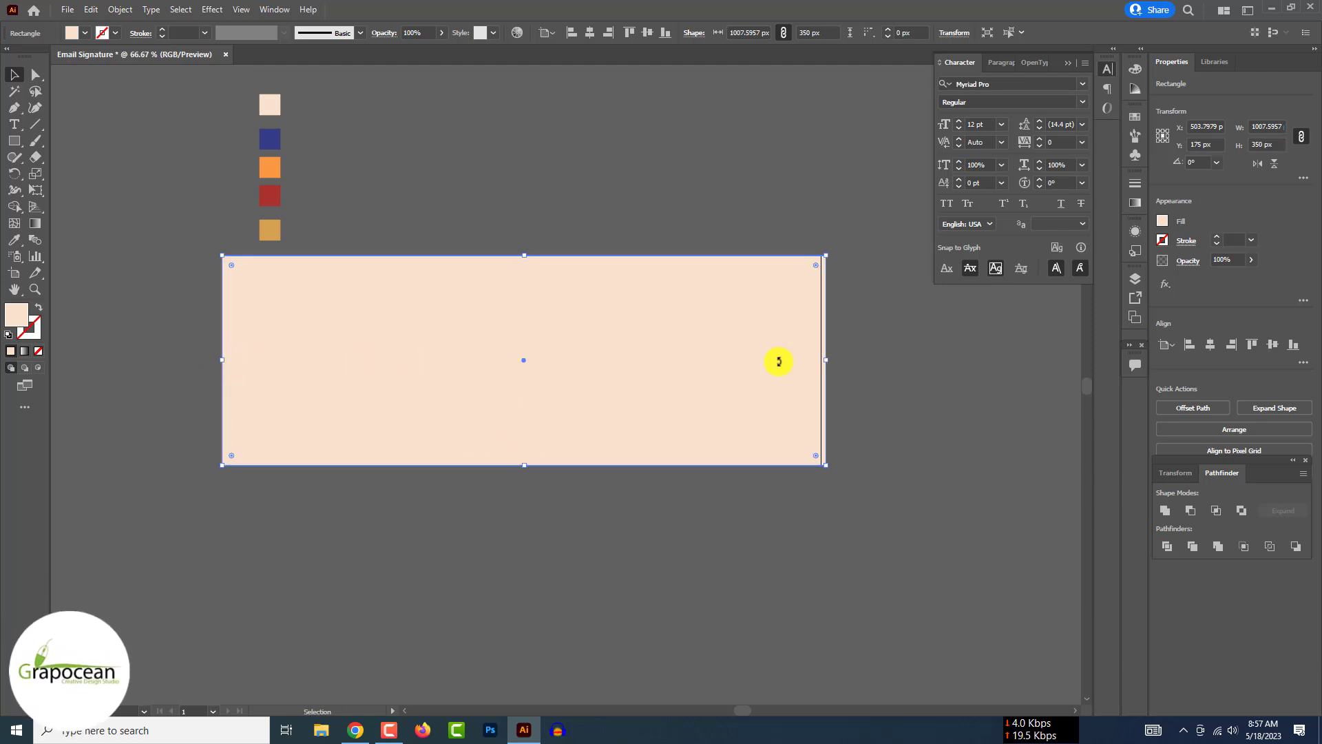
{"action": "left_click_drag", "start_coordinate": [826, 359], "coordinate": [821, 360]}
{"action": "left_click", "coordinate": [35, 75]}
{"action": "left_click", "coordinate": [457, 207]}
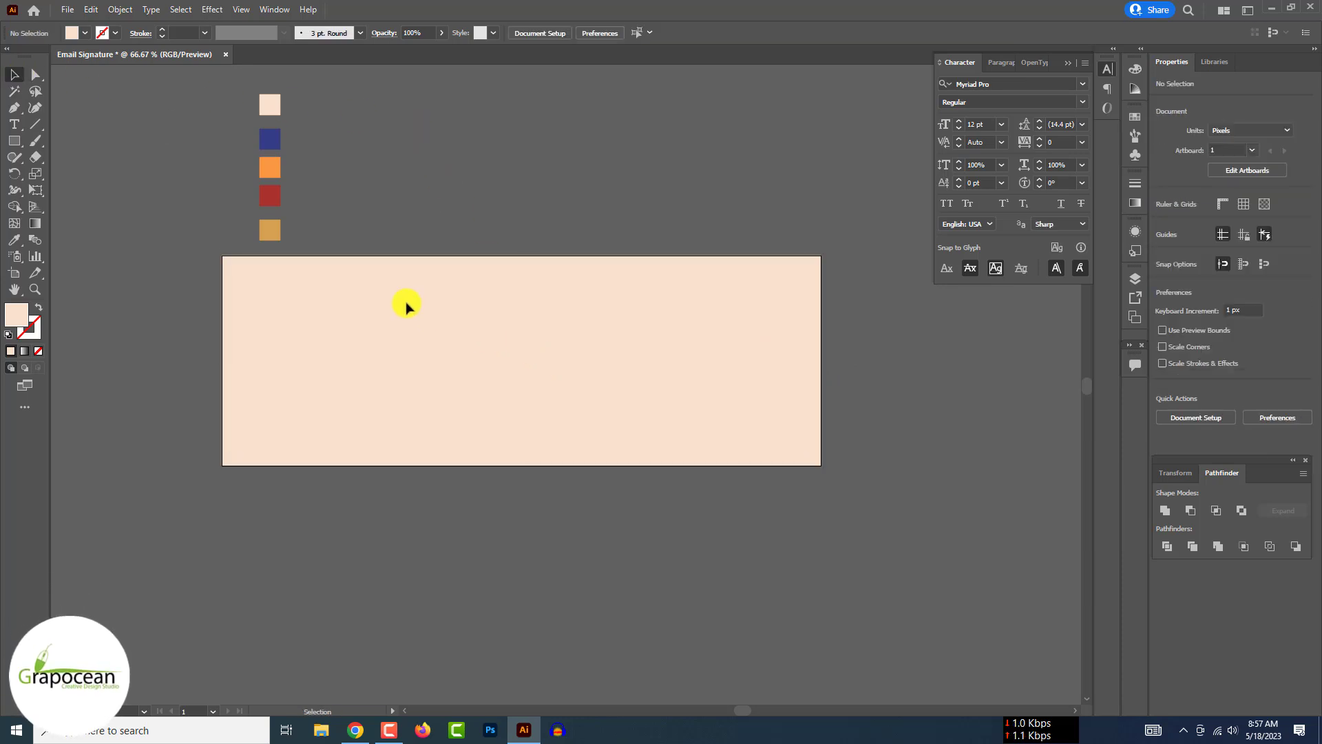
Draw a roughly 350 px square at the banner's right end and fill it white
{"action": "left_click_drag", "start_coordinate": [14, 141], "coordinate": [54, 140]}
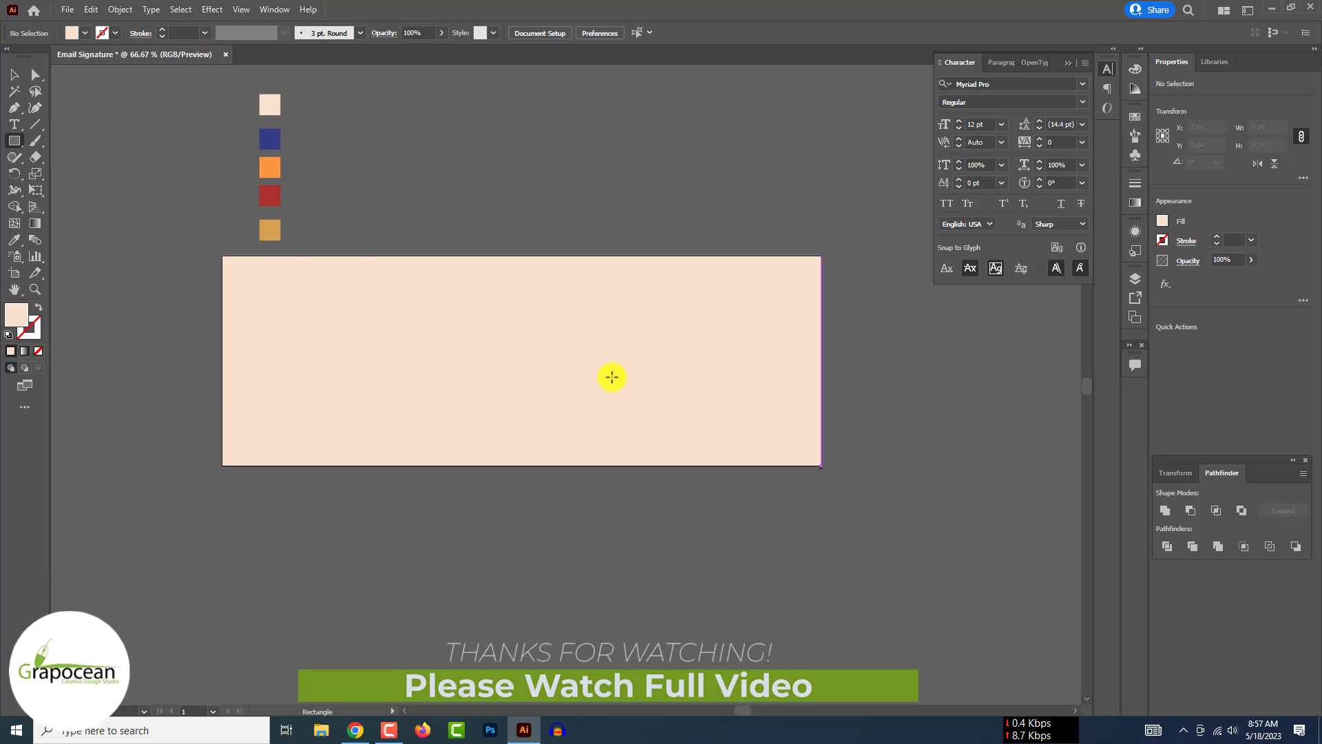
{"action": "left_click_drag", "start_coordinate": [655, 326], "coordinate": [616, 289]}
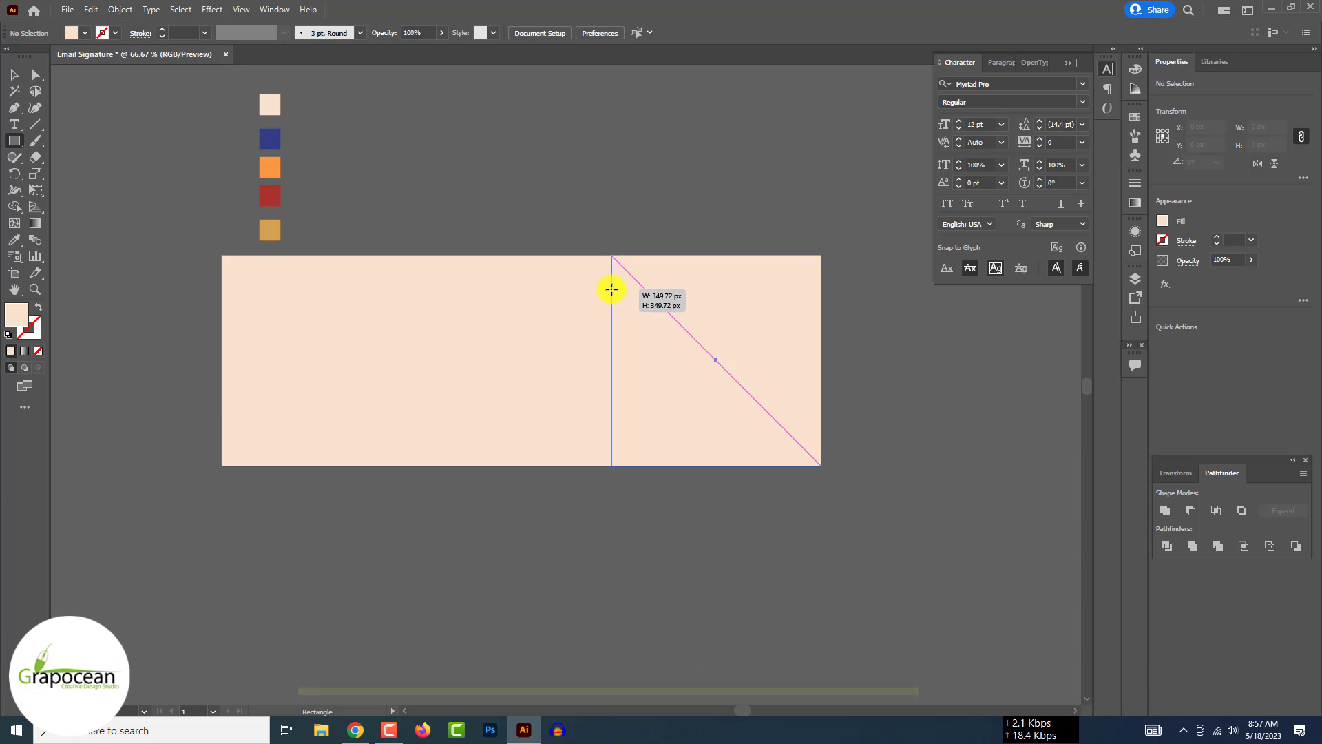
{"action": "left_click_drag", "start_coordinate": [616, 289], "coordinate": [611, 288]}
{"action": "left_click", "coordinate": [11, 74]}
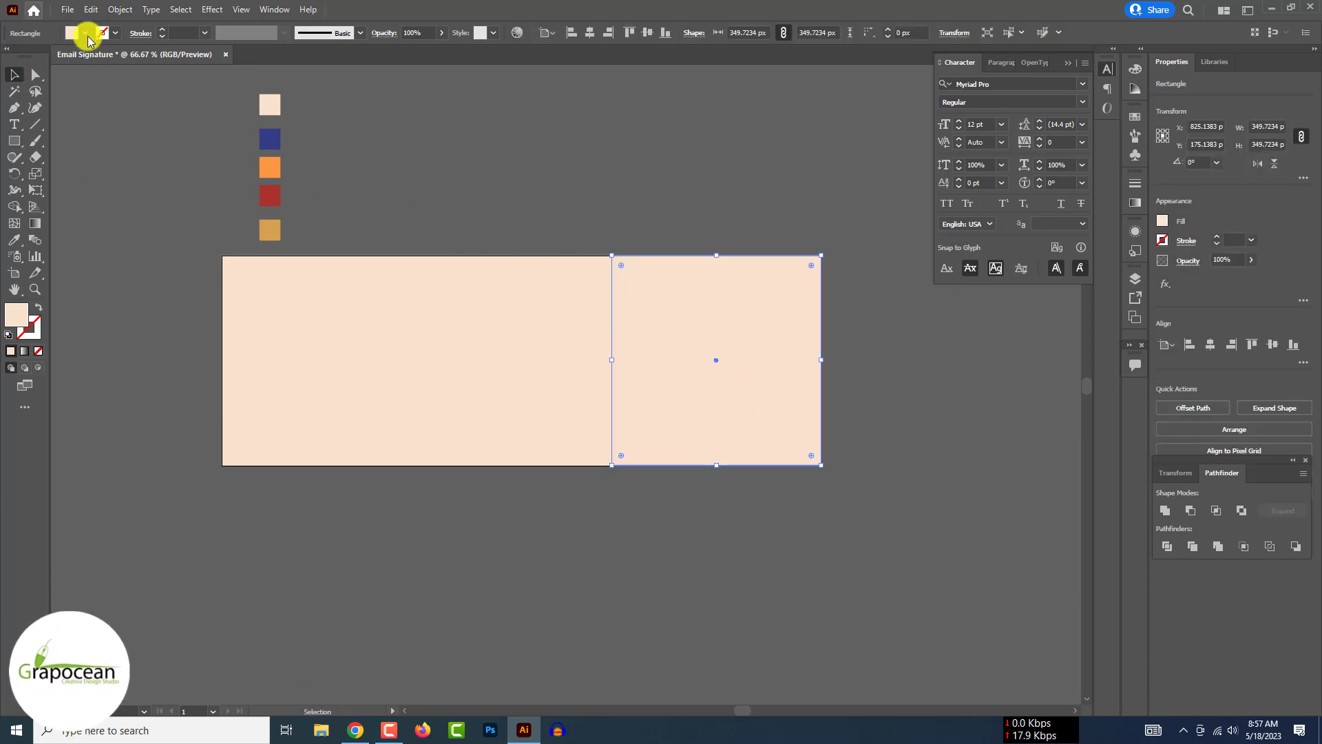
{"action": "left_click", "coordinate": [84, 32]}
{"action": "left_click", "coordinate": [28, 55]}
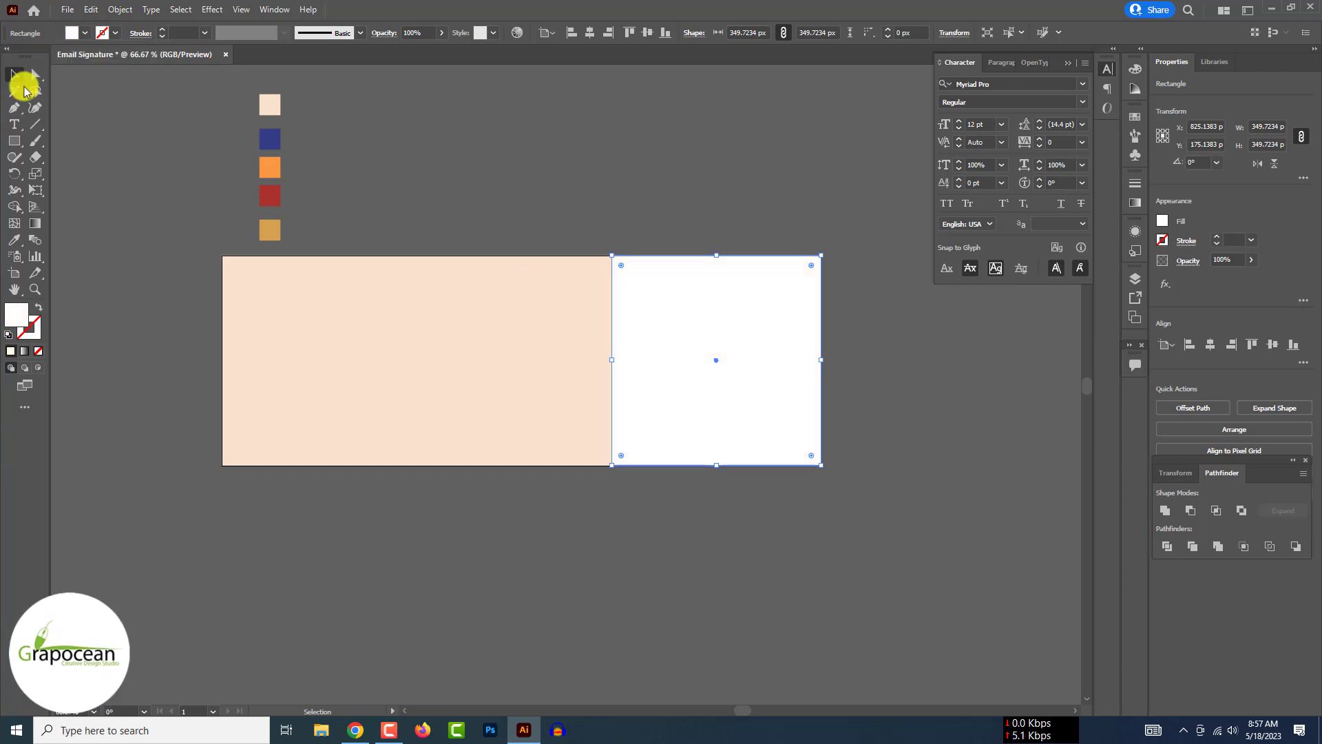
{"action": "left_click", "coordinate": [600, 303]}
{"action": "left_click", "coordinate": [704, 324]}
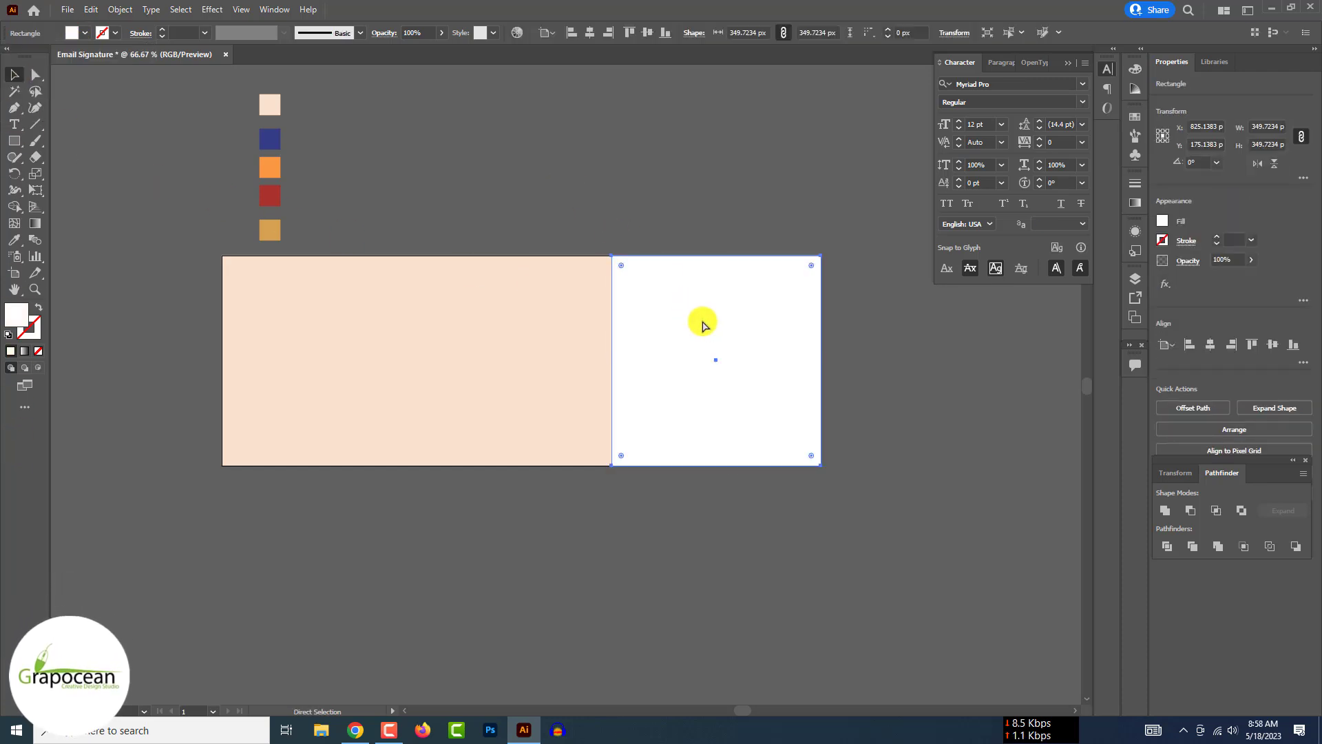
{"action": "key", "text": "v"}
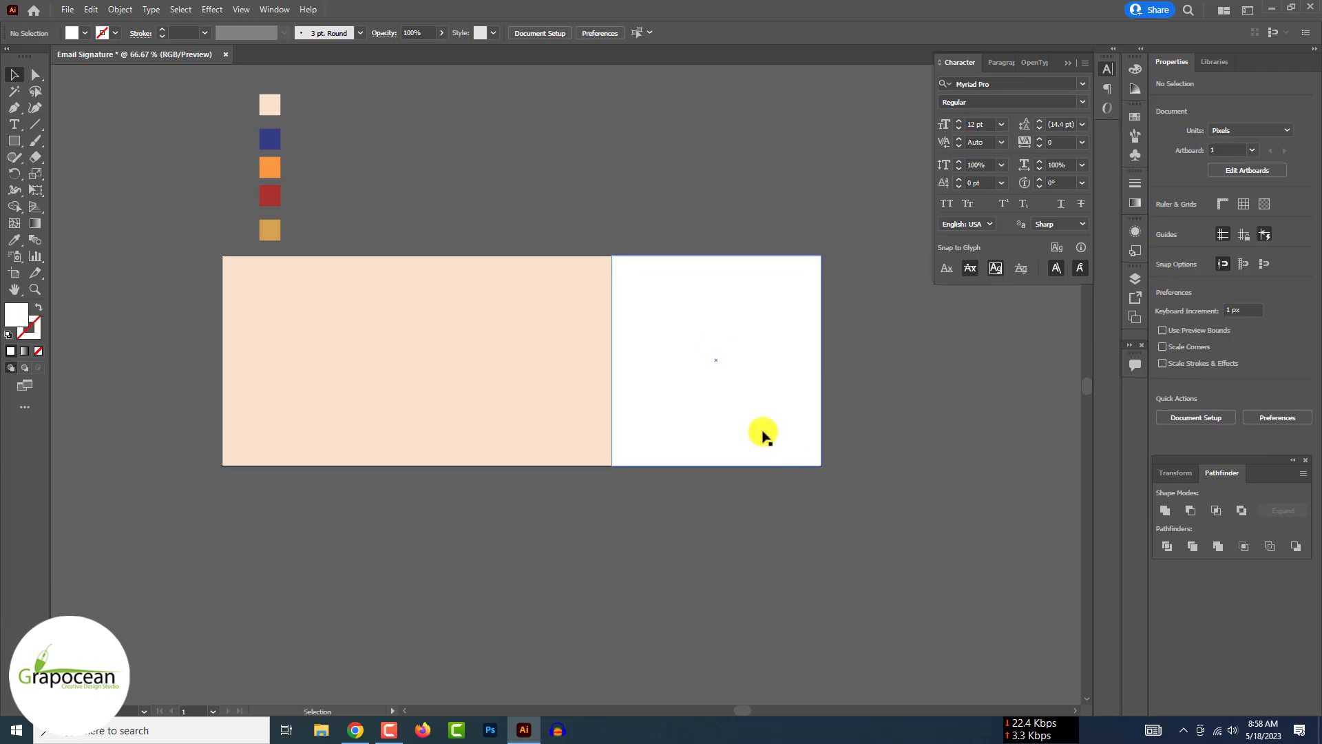
Shrink the white square into a small tile and duplicate it into a 3×3 grid
{"action": "mouse_move", "coordinate": [824, 466]}
{"action": "left_mouse_down"}
{"action": "mouse_move", "coordinate": [664, 307]}
{"action": "mouse_move", "coordinate": [562, 169]}
{"action": "mouse_move", "coordinate": [666, 163]}
{"action": "mouse_move", "coordinate": [561, 177]}
{"action": "mouse_move", "coordinate": [667, 333]}
{"action": "mouse_move", "coordinate": [667, 357]}
{"action": "left_mouse_up"}
{"action": "left_click", "coordinate": [647, 183]}
{"action": "scroll", "coordinate": [606, 155], "scroll_direction": "down", "scroll_amount": 2}
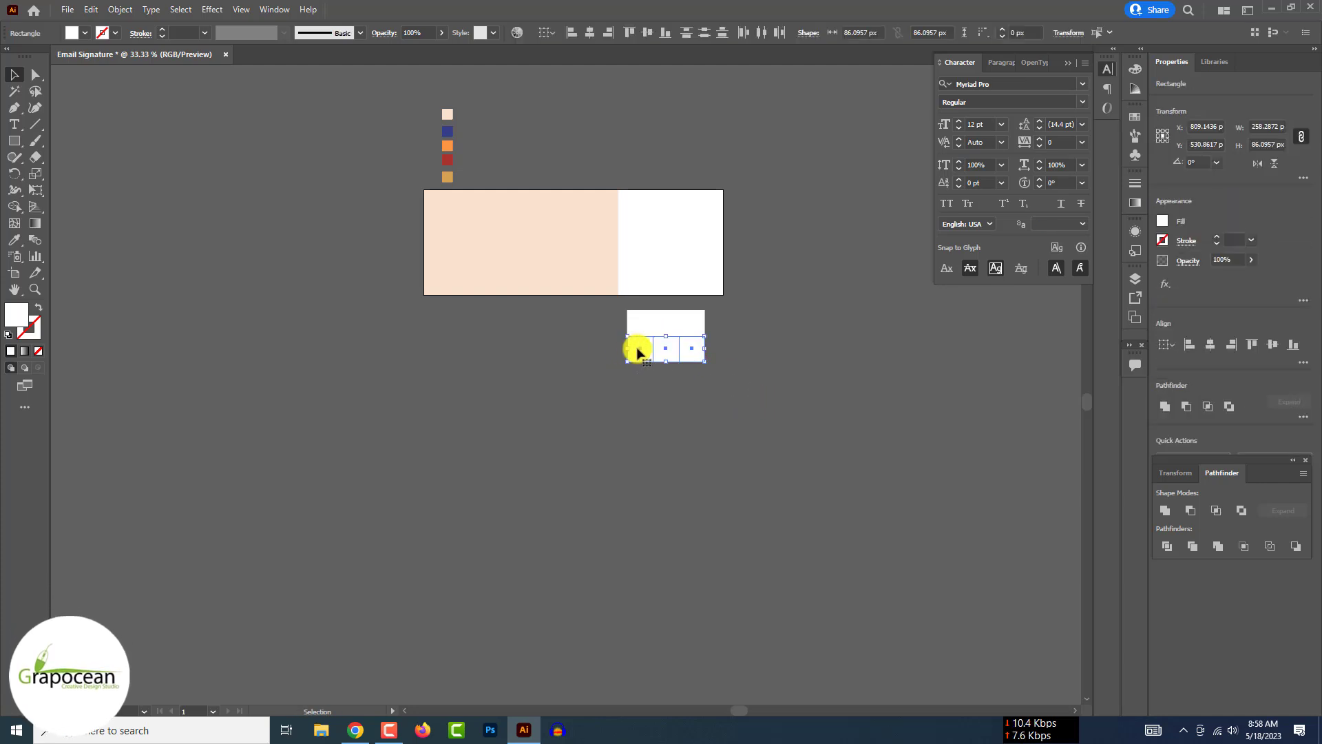
{"action": "left_click_drag", "start_coordinate": [673, 375], "coordinate": [672, 374]}
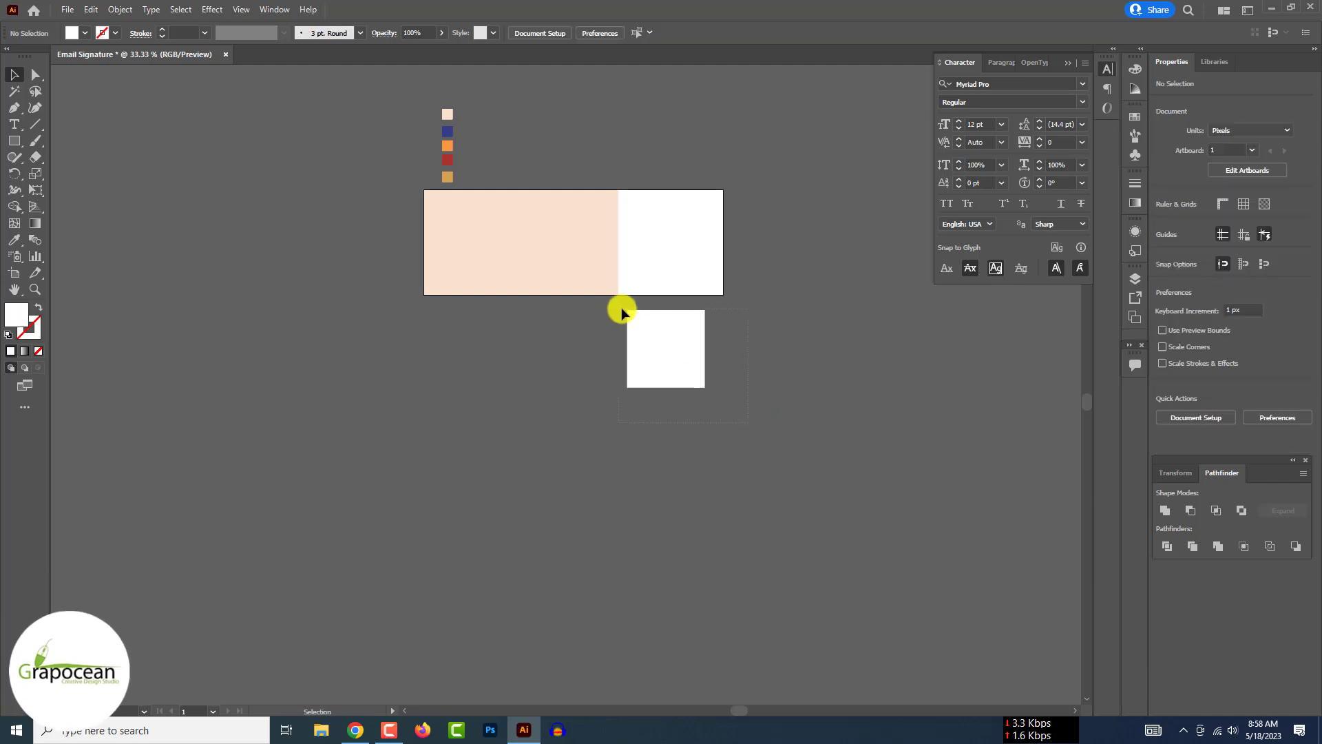
Select the whole tile grid and scale it up around its centre
{"action": "left_click_drag", "start_coordinate": [755, 416], "coordinate": [623, 309]}
{"action": "left_click_drag", "start_coordinate": [708, 309], "coordinate": [724, 293]}
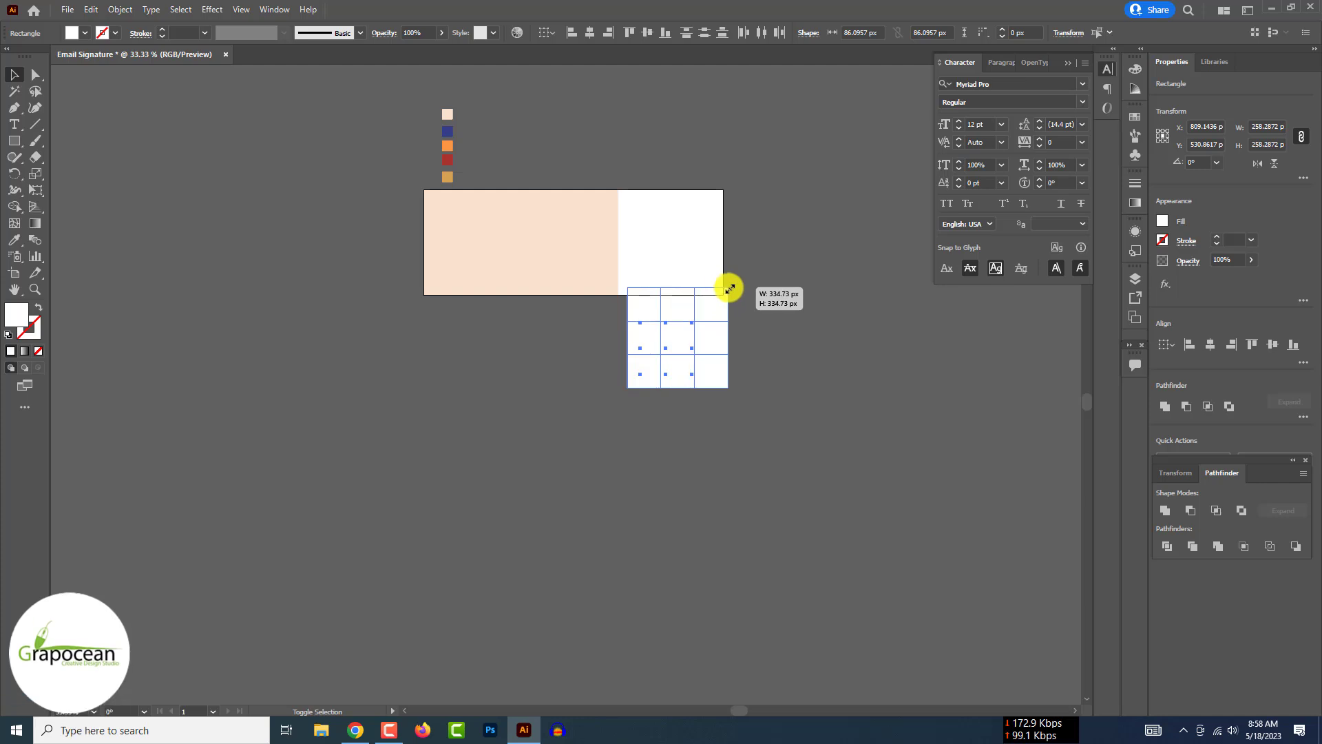
{"action": "key", "text": "ctrl+z"}
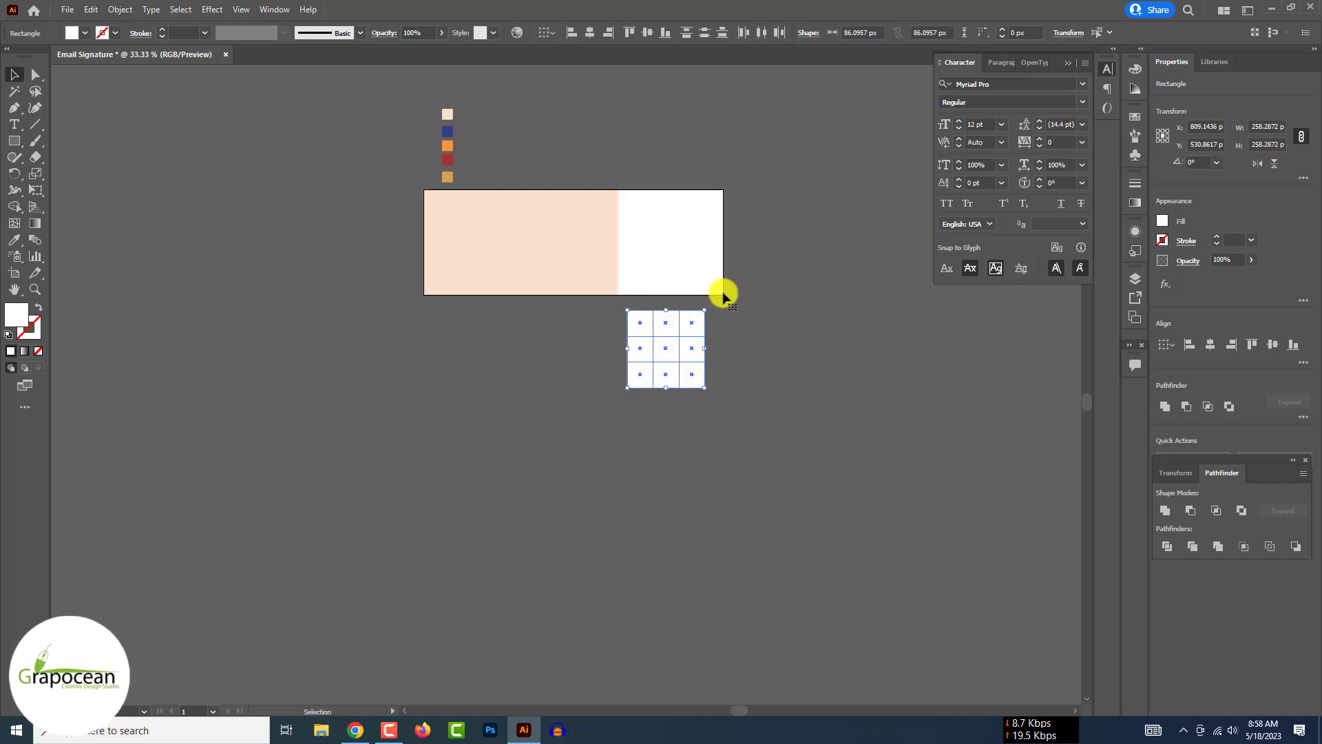
{"action": "scroll", "coordinate": [724, 295], "scroll_direction": "up", "scroll_amount": 5}
{"action": "scroll", "coordinate": [723, 296], "scroll_direction": "down", "scroll_amount": 3}
{"action": "left_click_drag", "start_coordinate": [617, 284], "coordinate": [662, 251]}
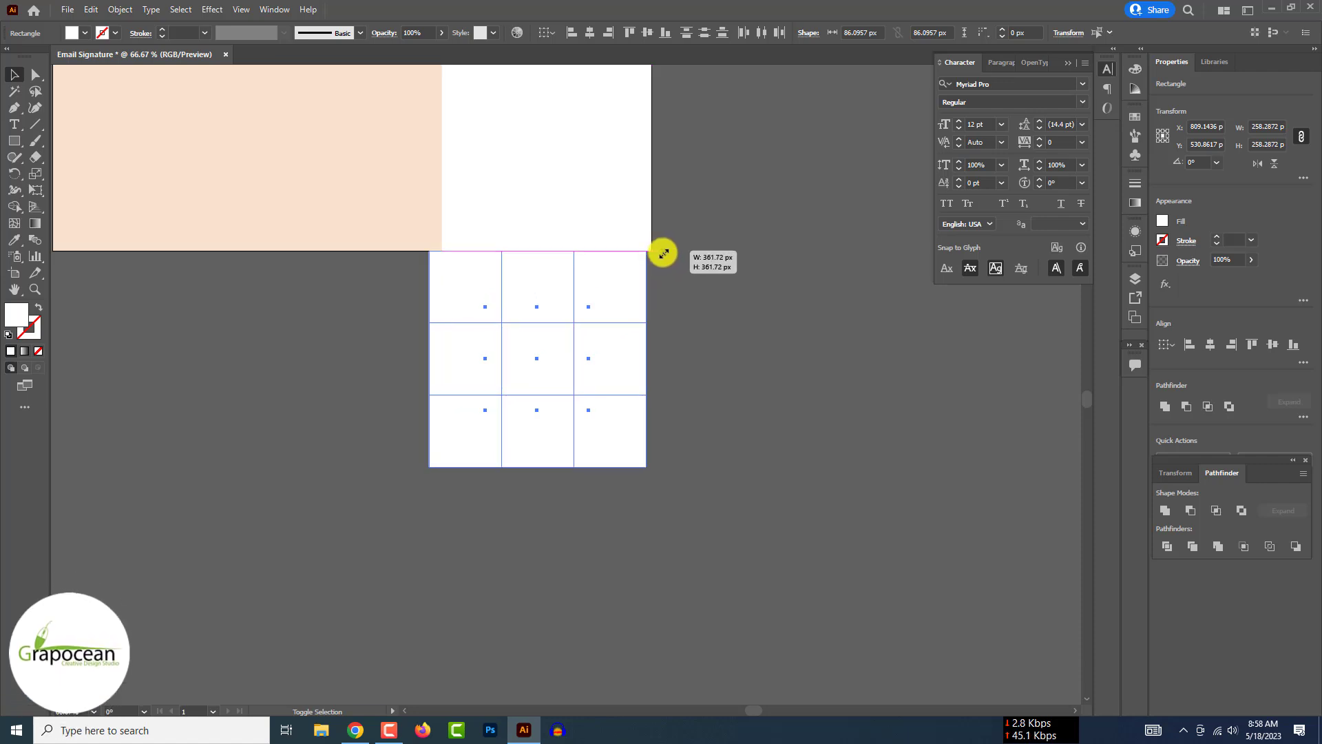
{"action": "scroll", "coordinate": [608, 301], "scroll_direction": "down", "scroll_amount": 2}
{"action": "mouse_move", "coordinate": [555, 358]}
{"action": "left_mouse_down"}
{"action": "mouse_move", "coordinate": [561, 337]}
{"action": "mouse_move", "coordinate": [564, 404]}
{"action": "left_mouse_up"}
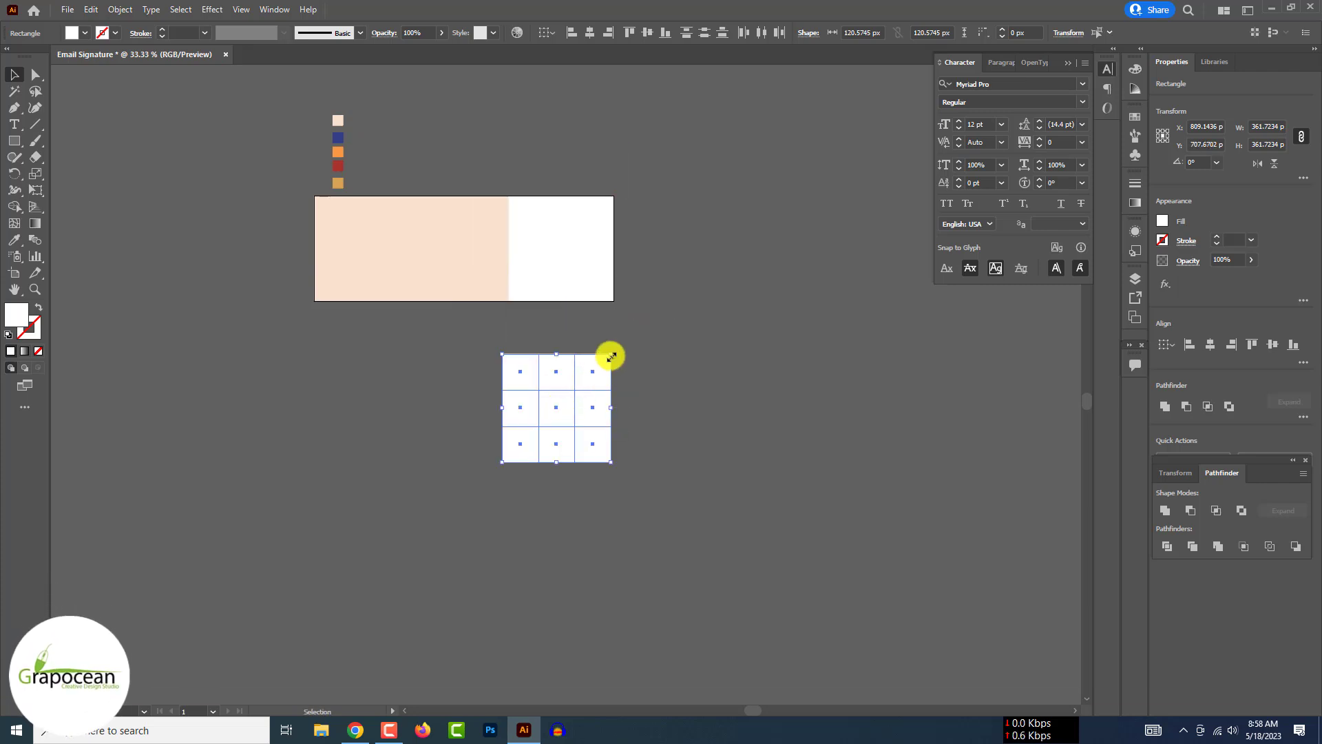
Resize the grid to about 346 px and move it over the white square
{"action": "mouse_move", "coordinate": [611, 356]}
{"action": "left_mouse_down"}
{"action": "mouse_move", "coordinate": [597, 253]}
{"action": "mouse_move", "coordinate": [717, 213]}
{"action": "left_mouse_up"}
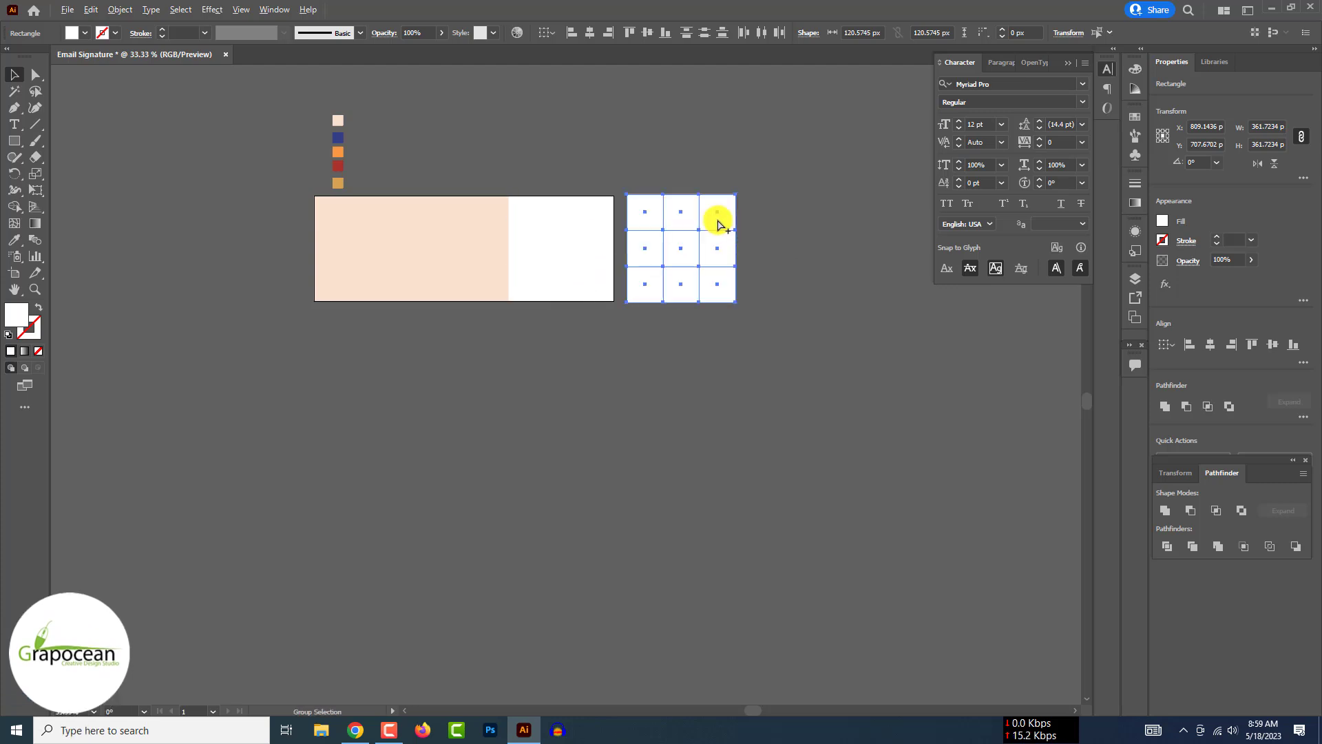
{"action": "scroll", "coordinate": [717, 213], "scroll_direction": "up", "scroll_amount": 3}
{"action": "left_click_drag", "start_coordinate": [788, 143], "coordinate": [782, 153]}
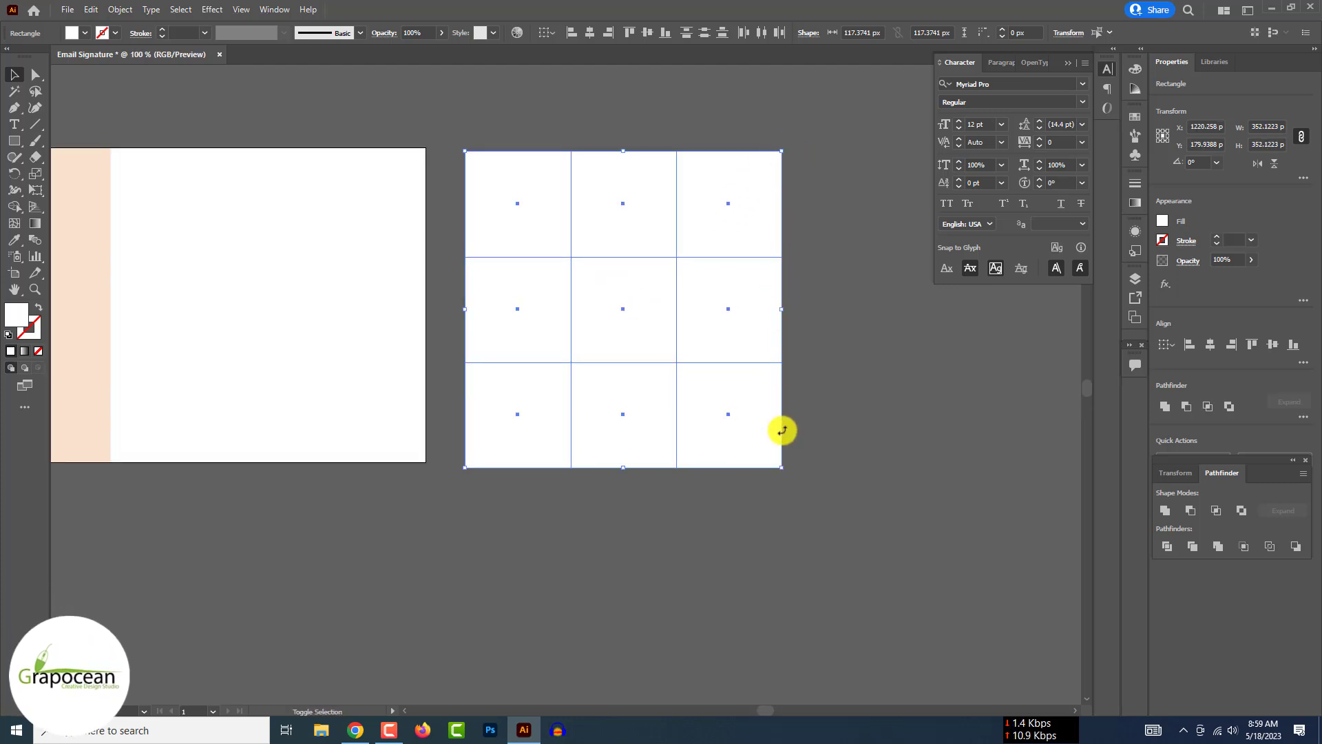
{"action": "left_click_drag", "start_coordinate": [781, 466], "coordinate": [773, 463]}
{"action": "left_click_drag", "start_coordinate": [633, 409], "coordinate": [289, 412]}
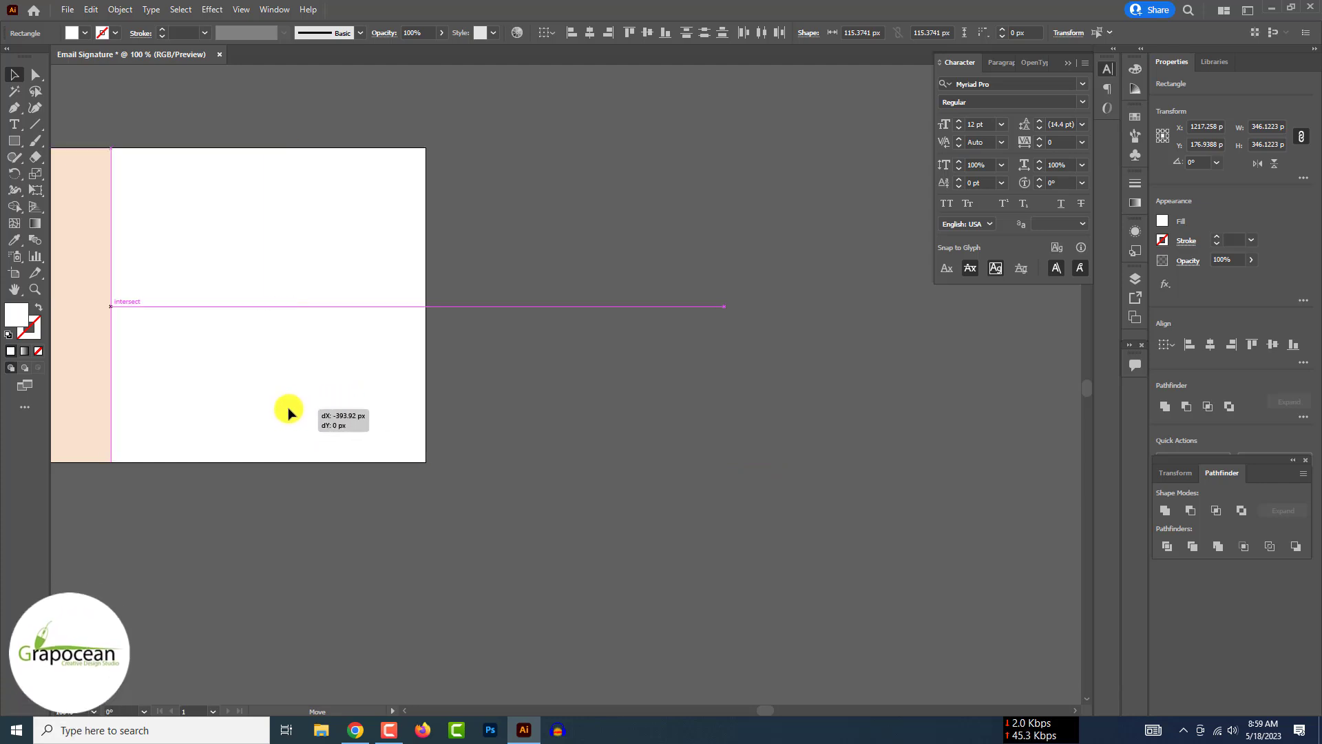
Stretch the tile grid to about 350 px to fill the banner's right end, removing spare squares
{"action": "left_click", "coordinate": [236, 267]}
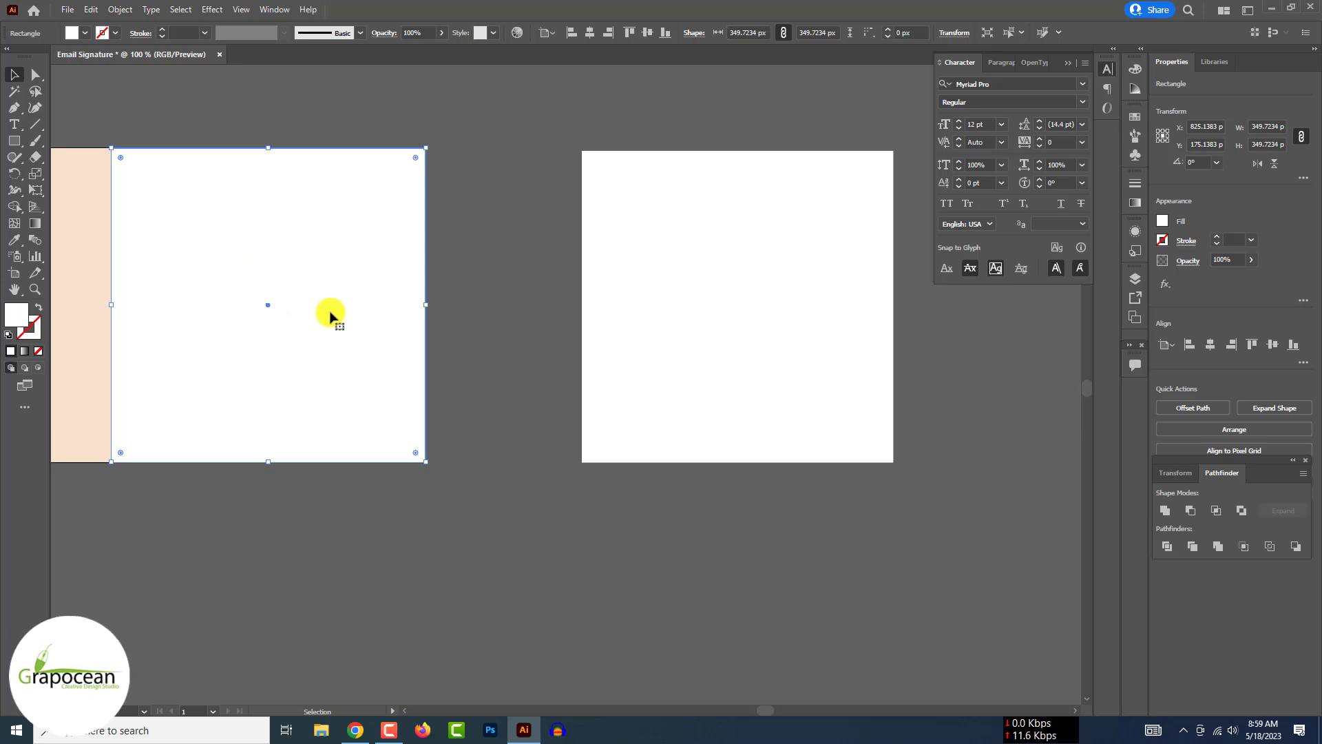
{"action": "scroll", "coordinate": [537, 416], "scroll_direction": "up", "scroll_amount": 5}
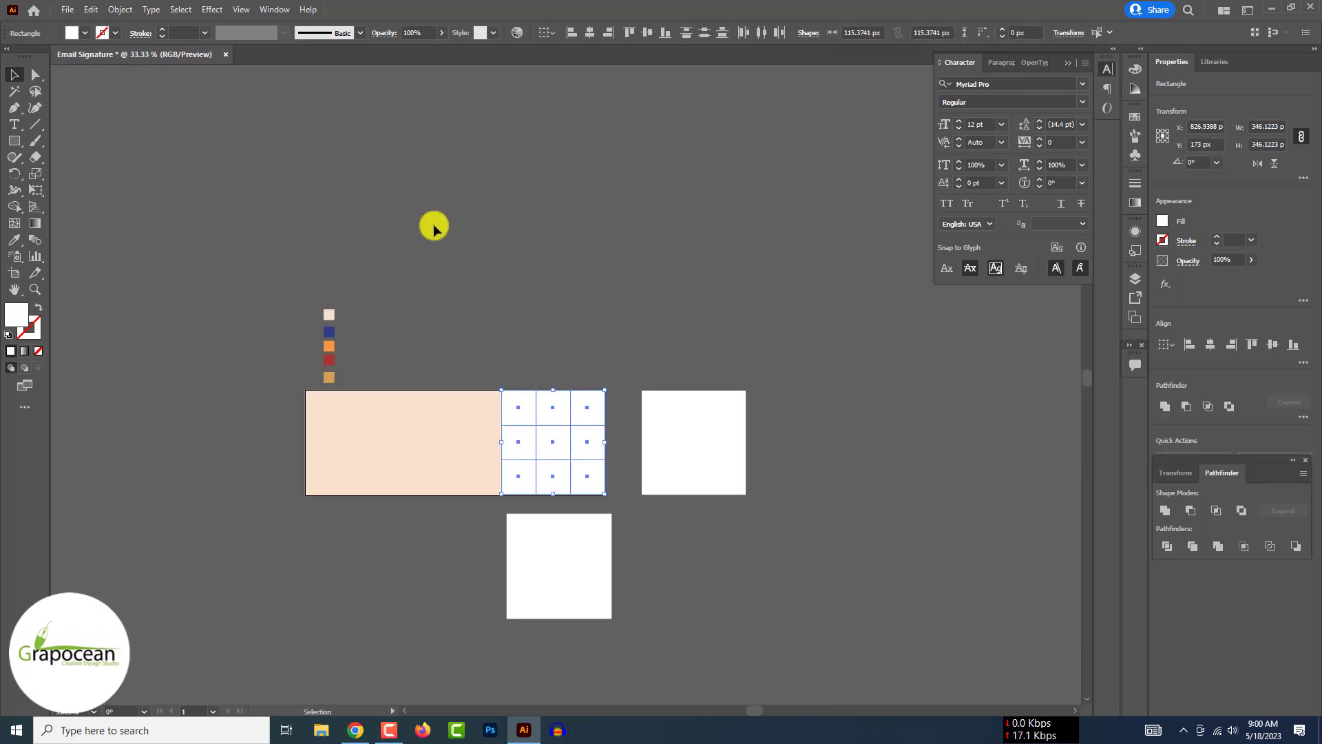
{"action": "scroll", "coordinate": [625, 305], "scroll_direction": "down", "scroll_amount": 1}
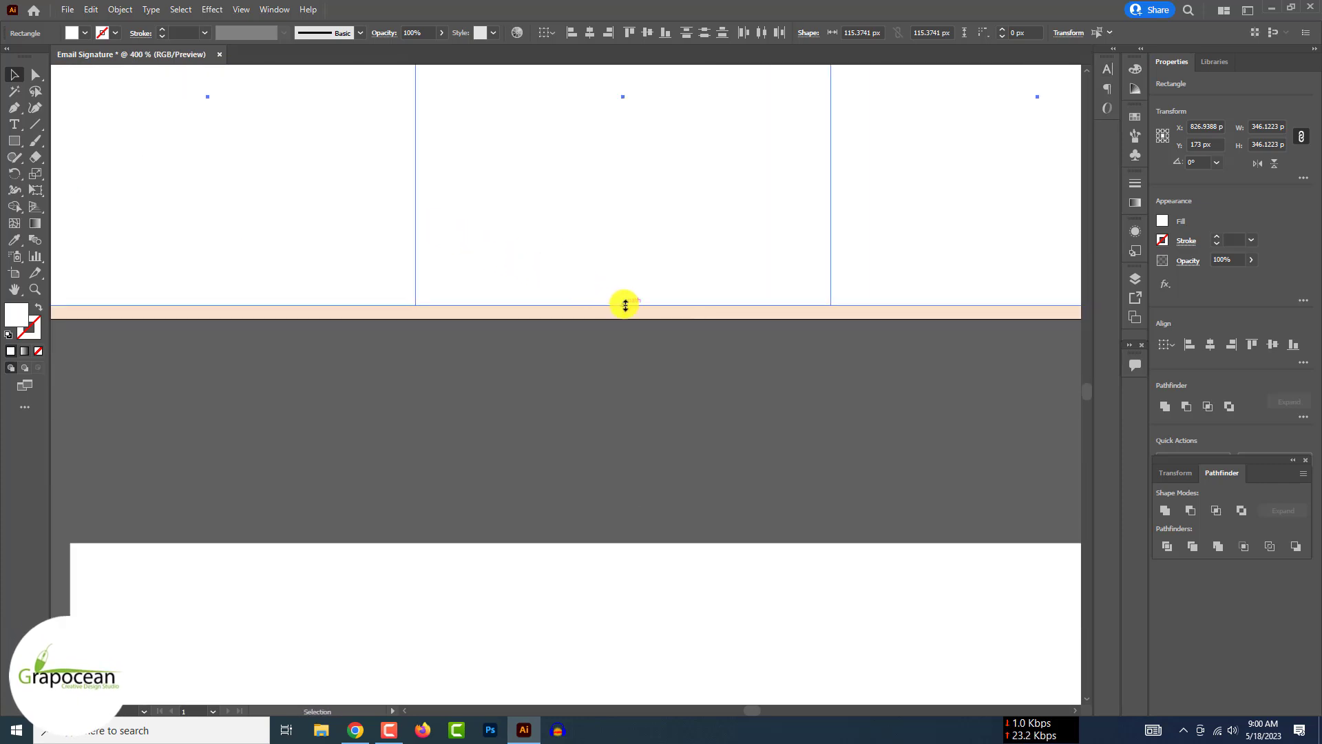
{"action": "left_click_drag", "start_coordinate": [625, 310], "coordinate": [551, 345]}
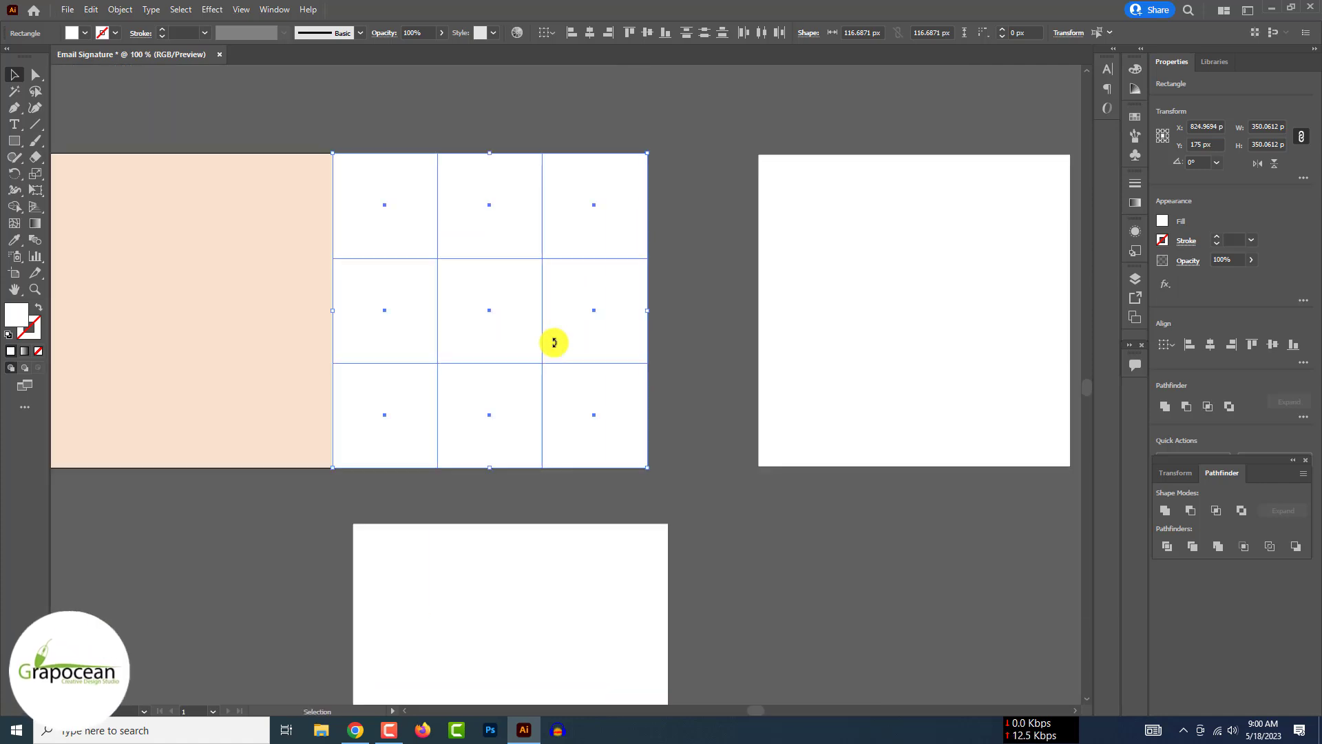
{"action": "scroll", "coordinate": [554, 346], "scroll_direction": "down", "scroll_amount": 5}
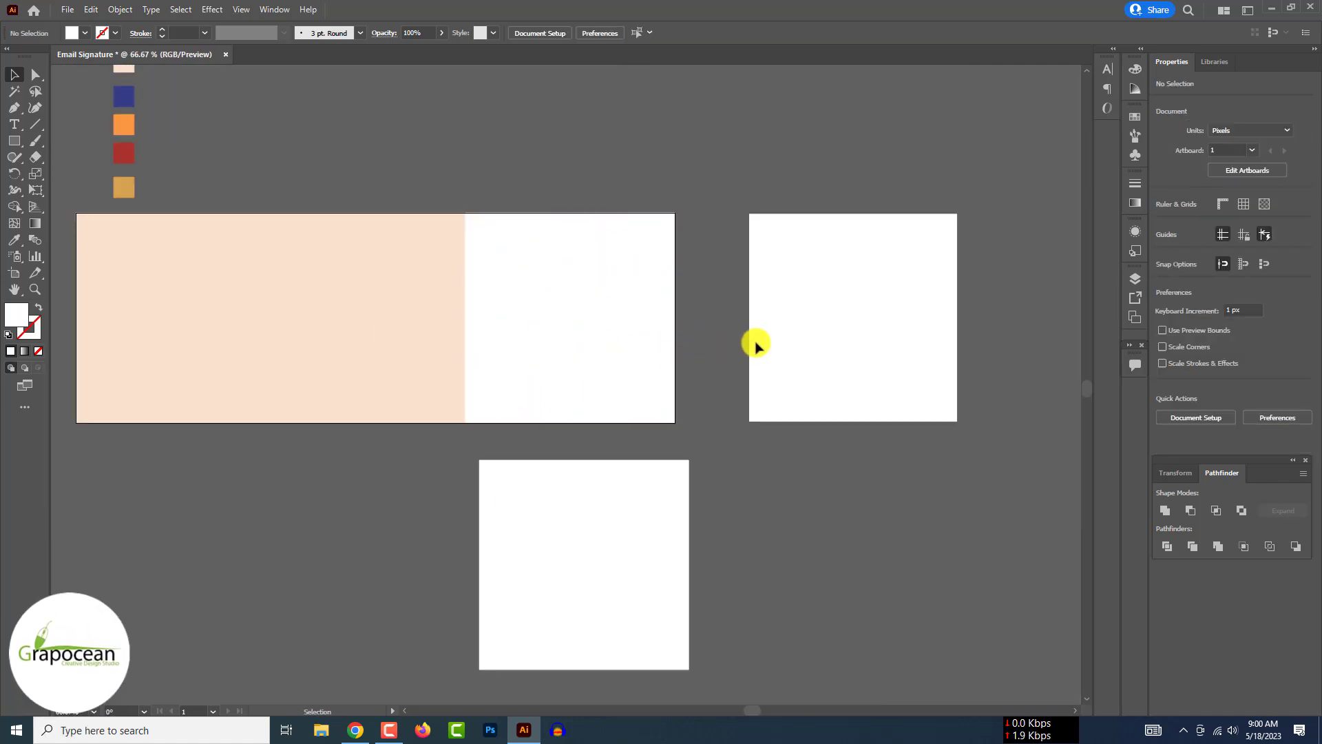
{"action": "mouse_move", "coordinate": [555, 346]}
{"action": "left_mouse_down"}
{"action": "mouse_move", "coordinate": [812, 348]}
{"action": "mouse_move", "coordinate": [893, 419]}
{"action": "left_mouse_up"}
{"action": "left_click", "coordinate": [965, 448]}
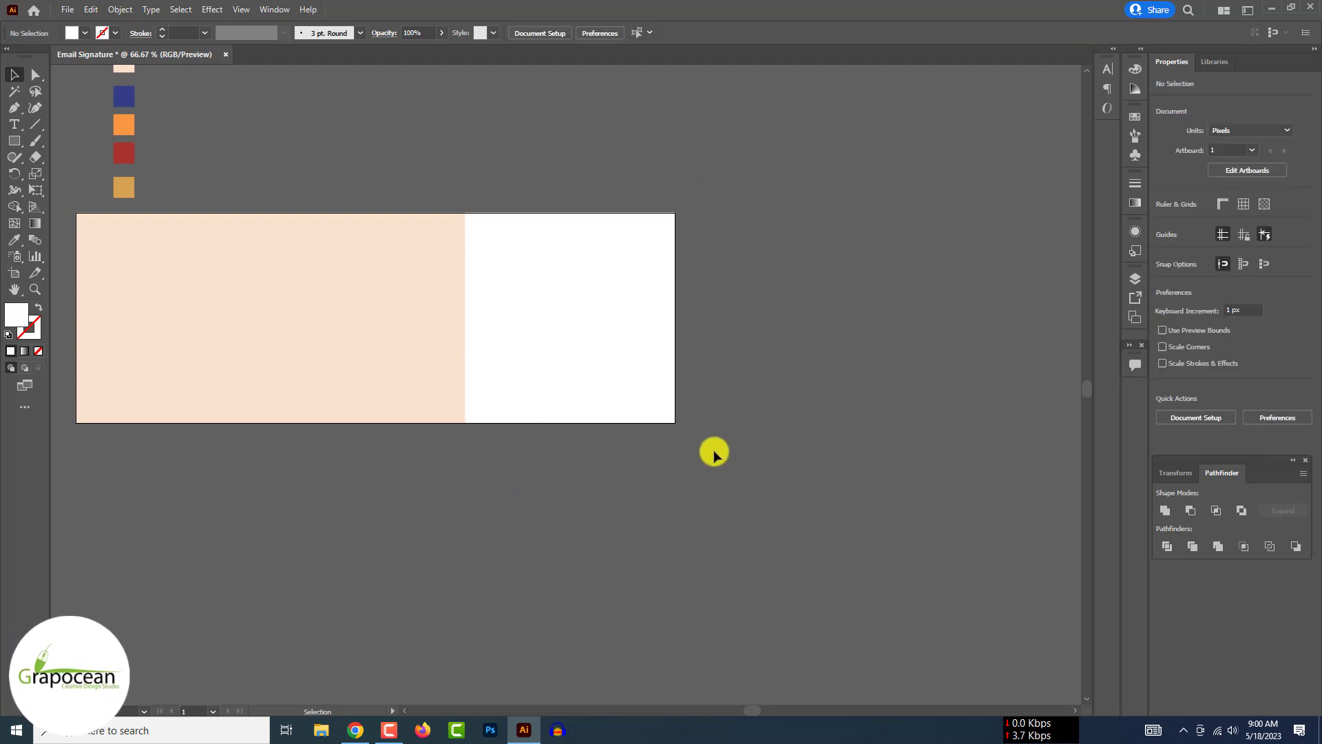
Set a spare copy of the grid aside and fill the top-left tile navy
{"action": "left_click_drag", "start_coordinate": [714, 454], "coordinate": [464, 168]}
{"action": "left_click_drag", "start_coordinate": [571, 289], "coordinate": [785, 502]}
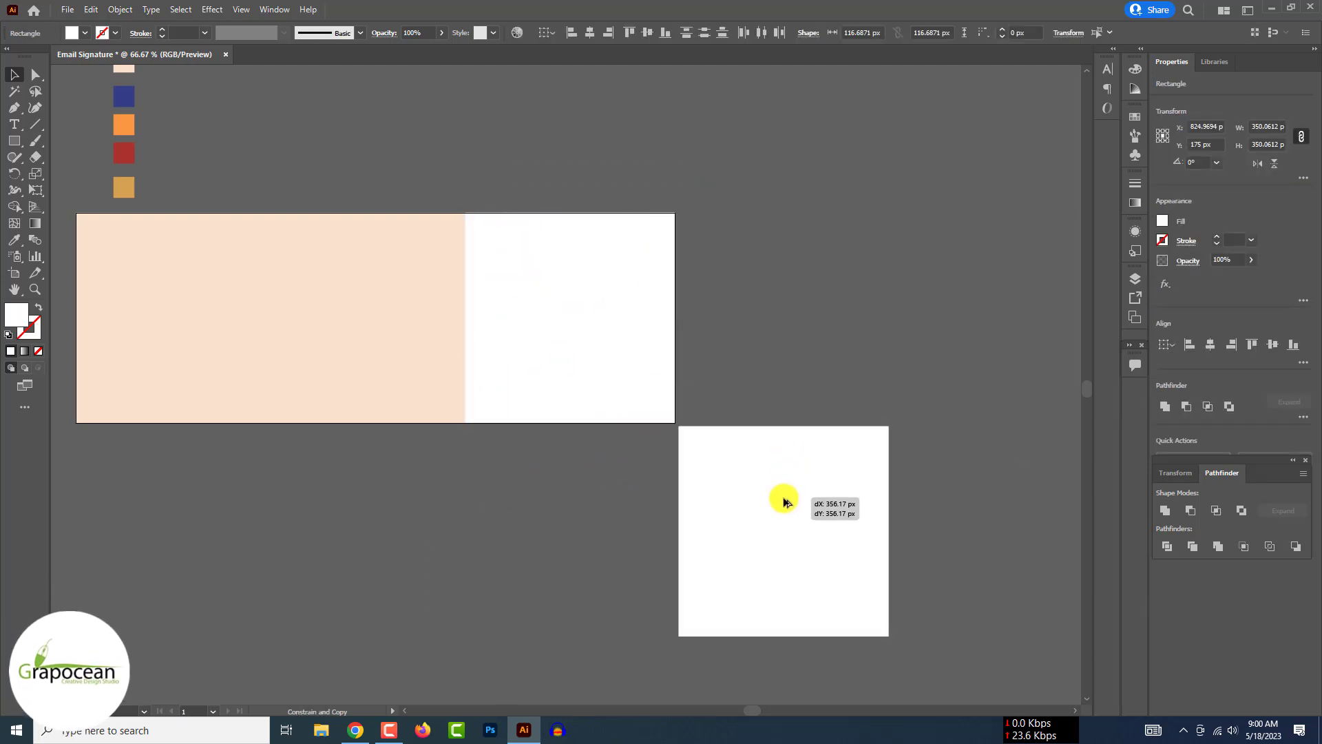
{"action": "left_click", "coordinate": [499, 260]}
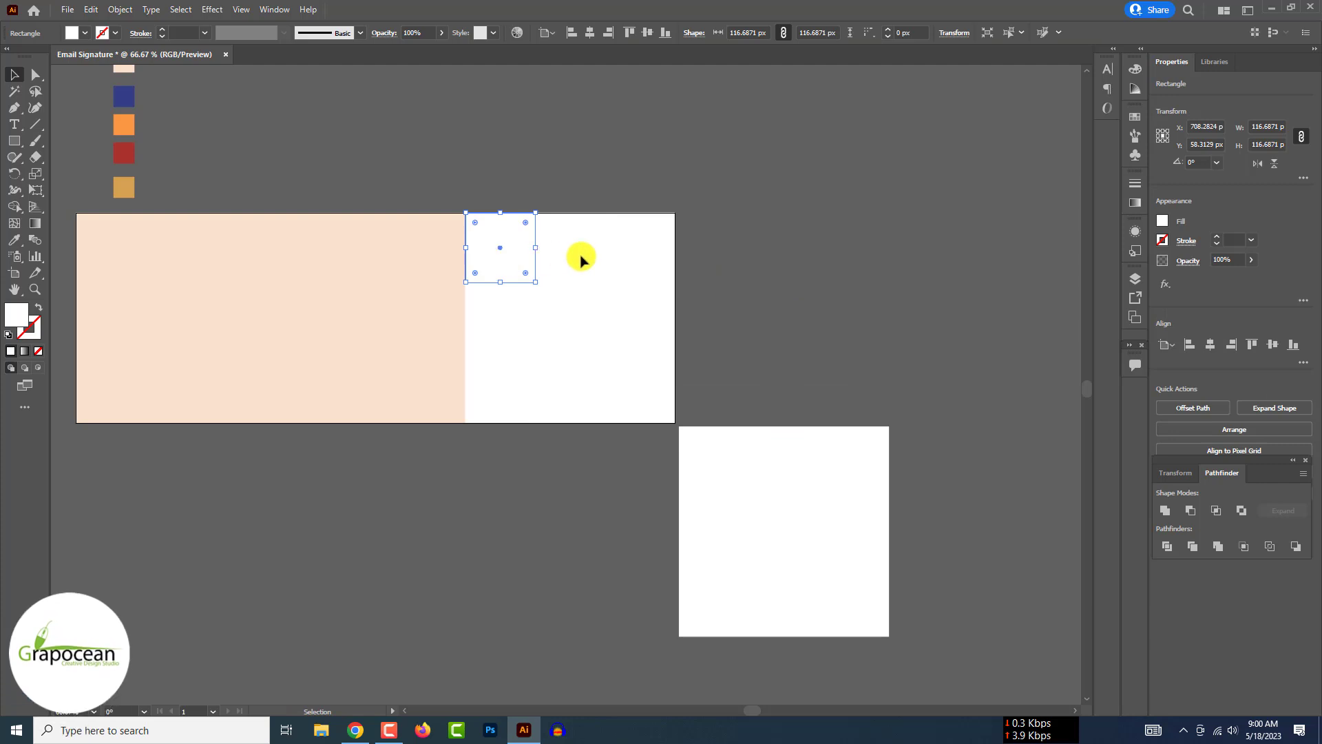
{"action": "left_click", "coordinate": [814, 251]}
{"action": "left_click", "coordinate": [485, 240]}
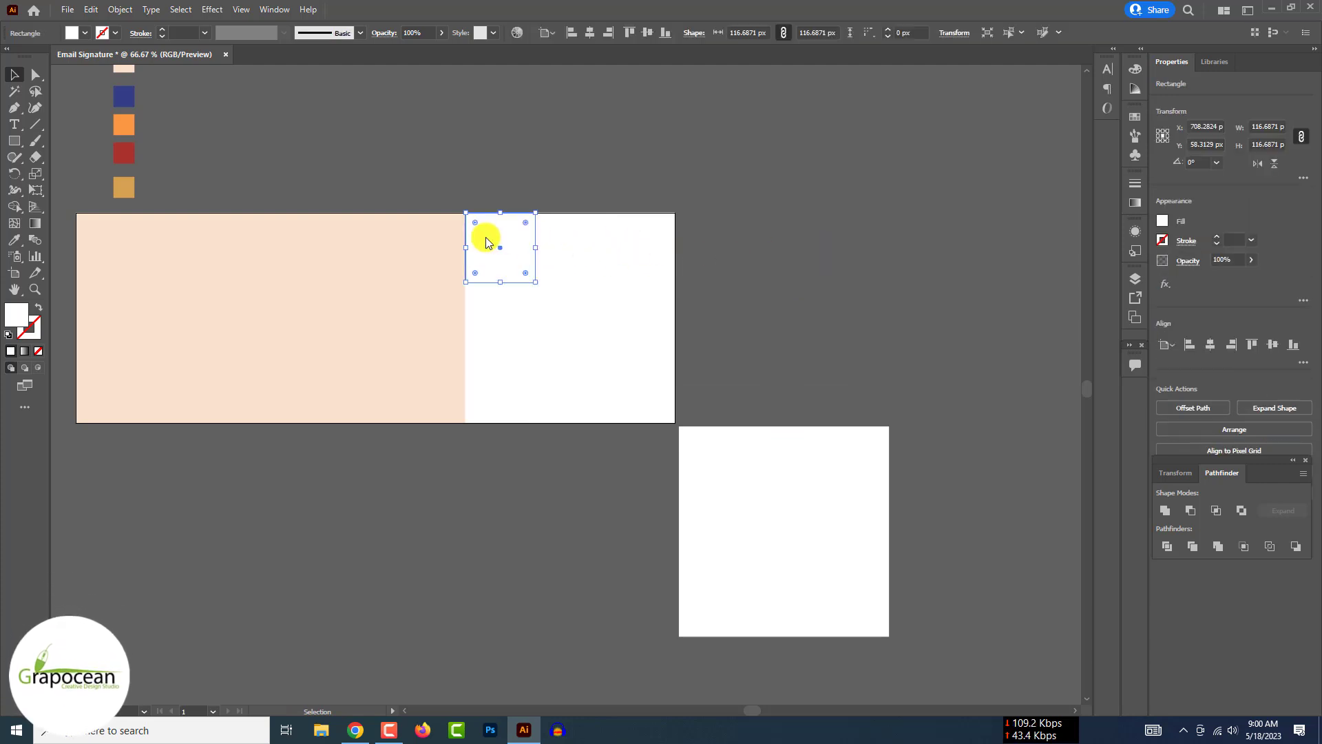
{"action": "left_click", "coordinate": [122, 100]}
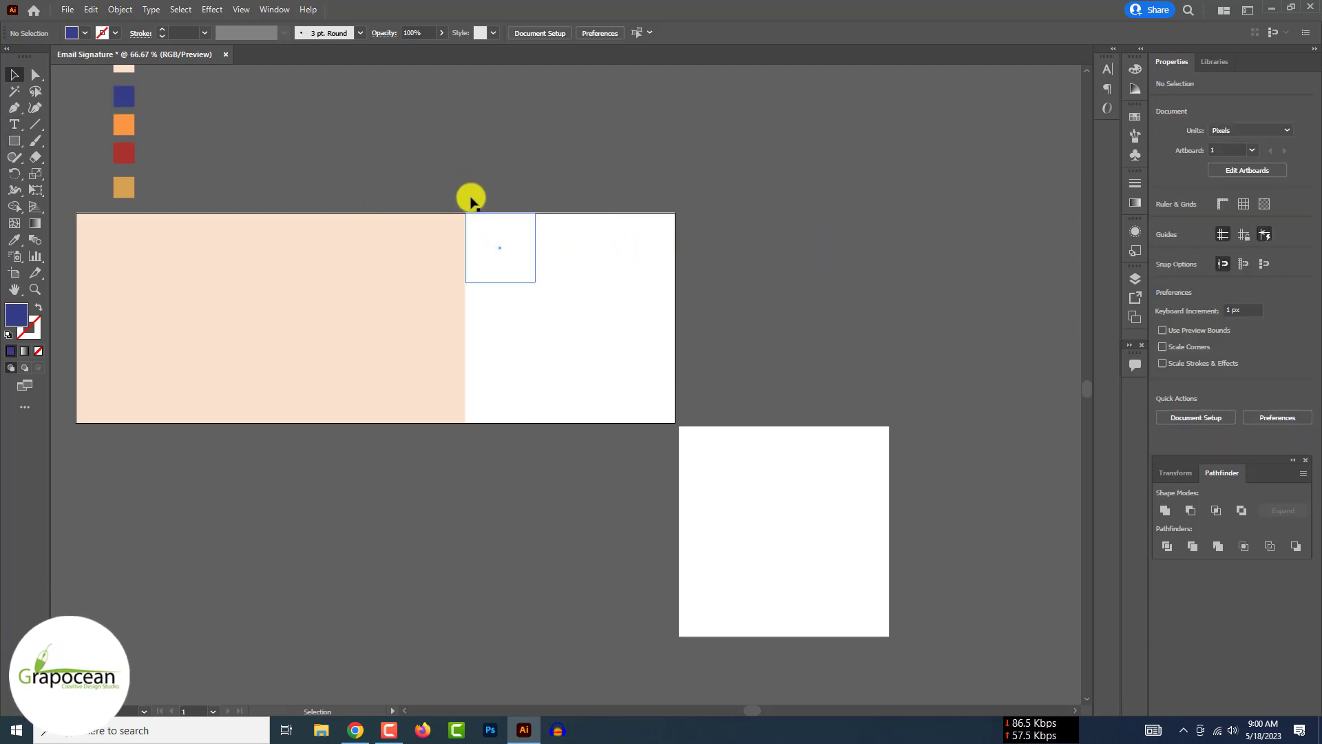
{"action": "left_click", "coordinate": [485, 234]}
{"action": "left_click", "coordinate": [14, 240]}
{"action": "left_click", "coordinate": [125, 101]}
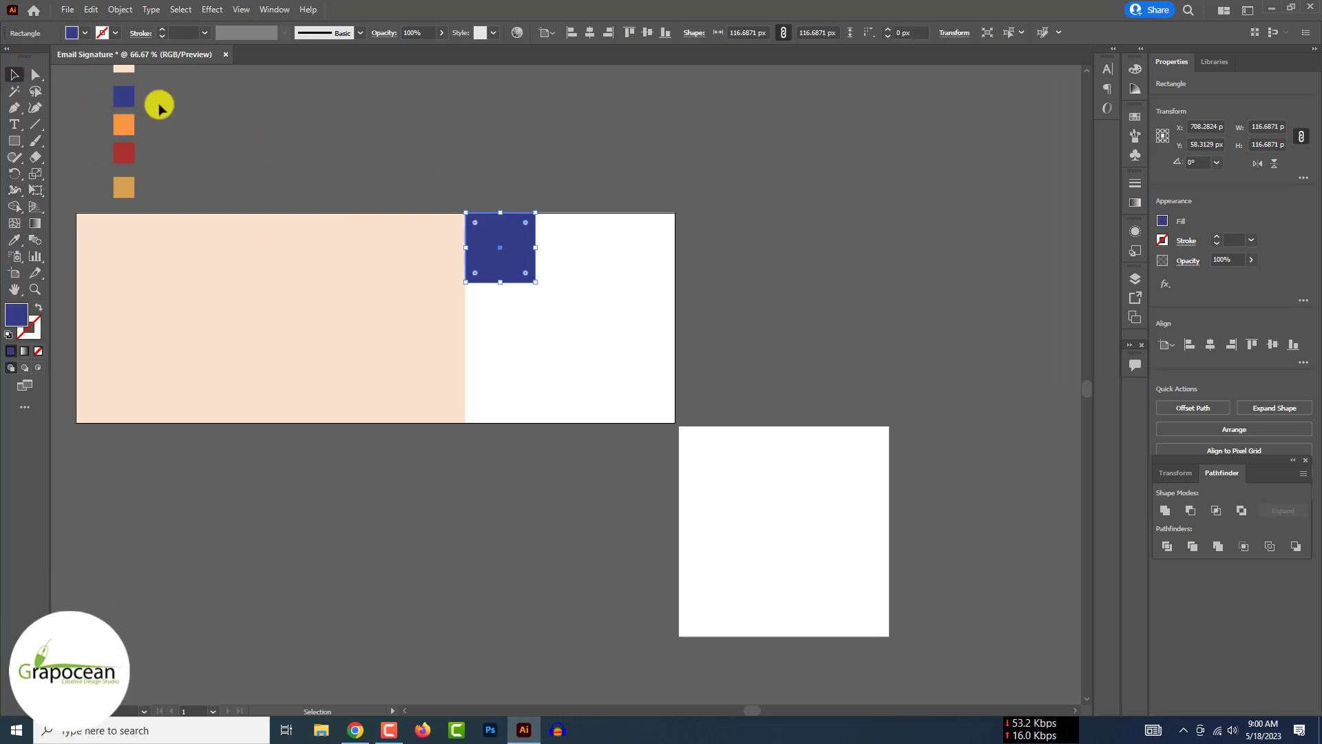
{"action": "key", "text": "v"}
Fill the centre tile orange and the bottom-right tile red
{"action": "left_click", "coordinate": [553, 322]}
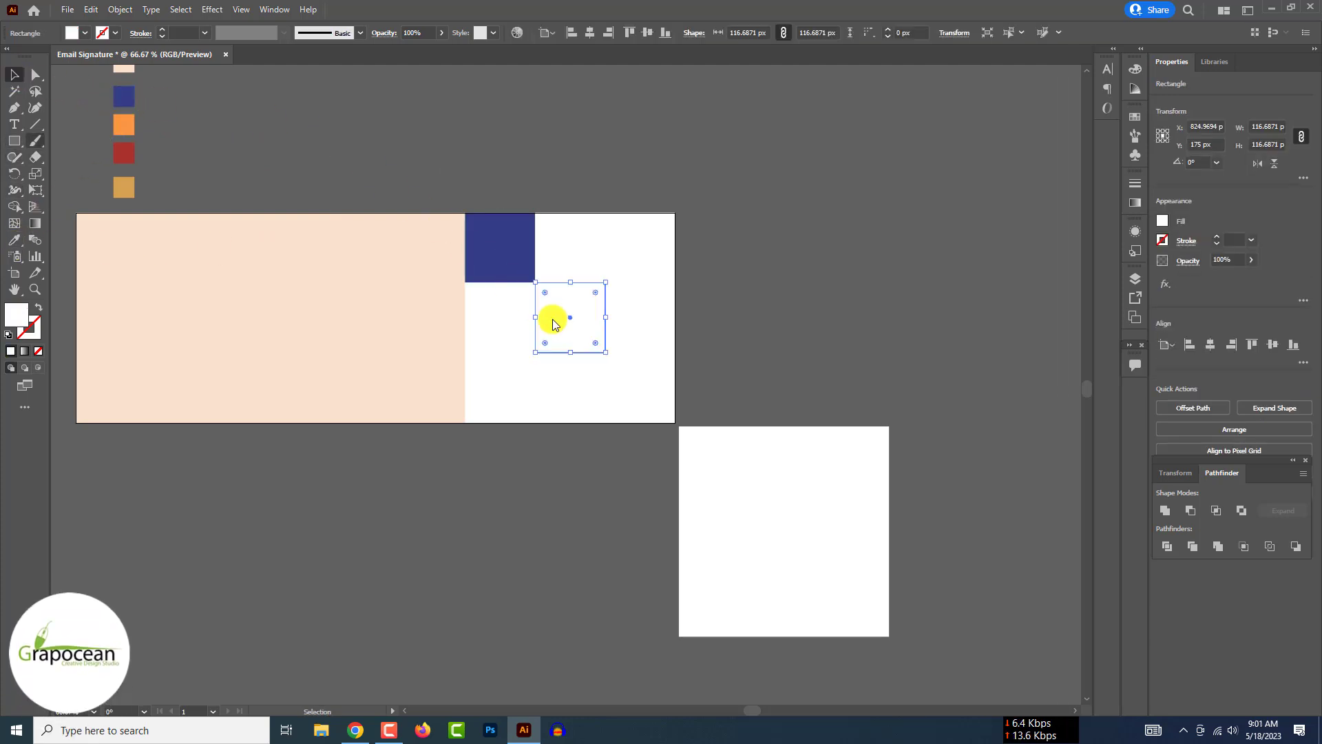
{"action": "left_click", "coordinate": [15, 239]}
{"action": "left_click", "coordinate": [124, 125]}
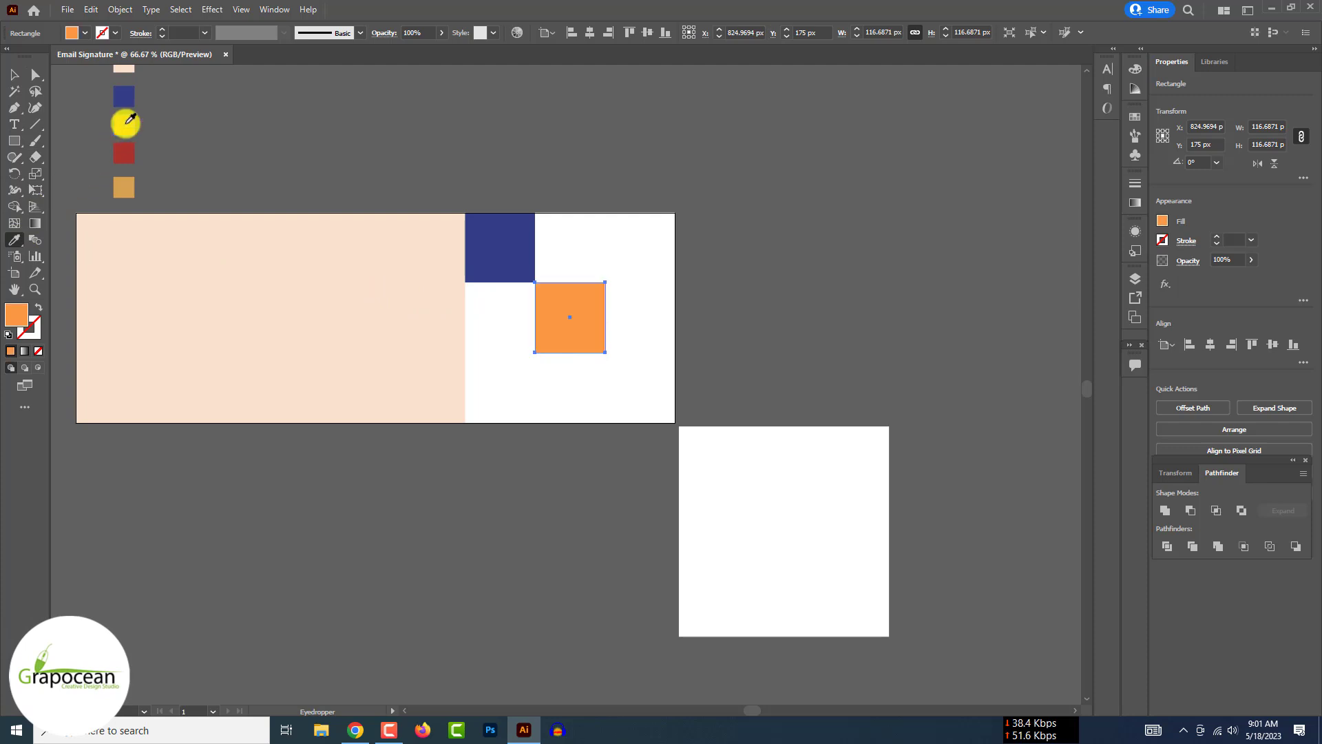
{"action": "left_click", "coordinate": [13, 74]}
{"action": "left_click", "coordinate": [332, 157]}
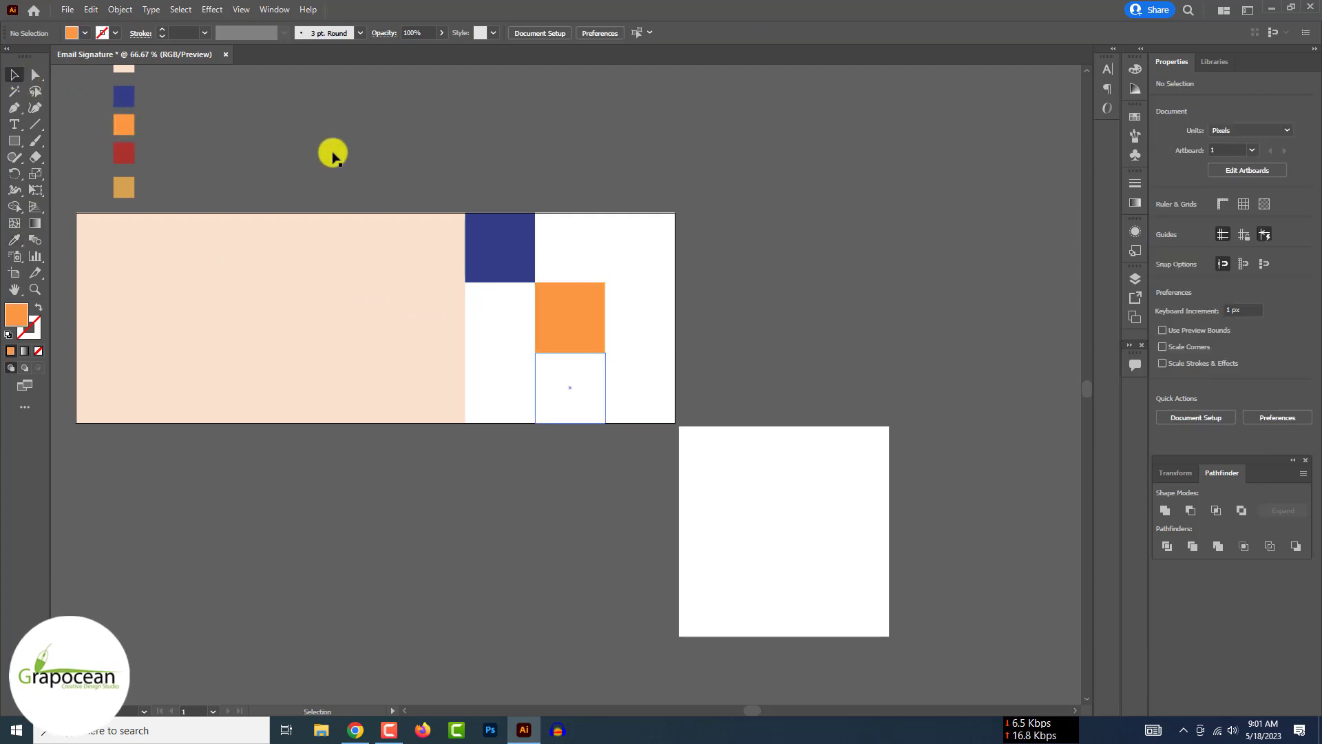
{"action": "left_click", "coordinate": [651, 404]}
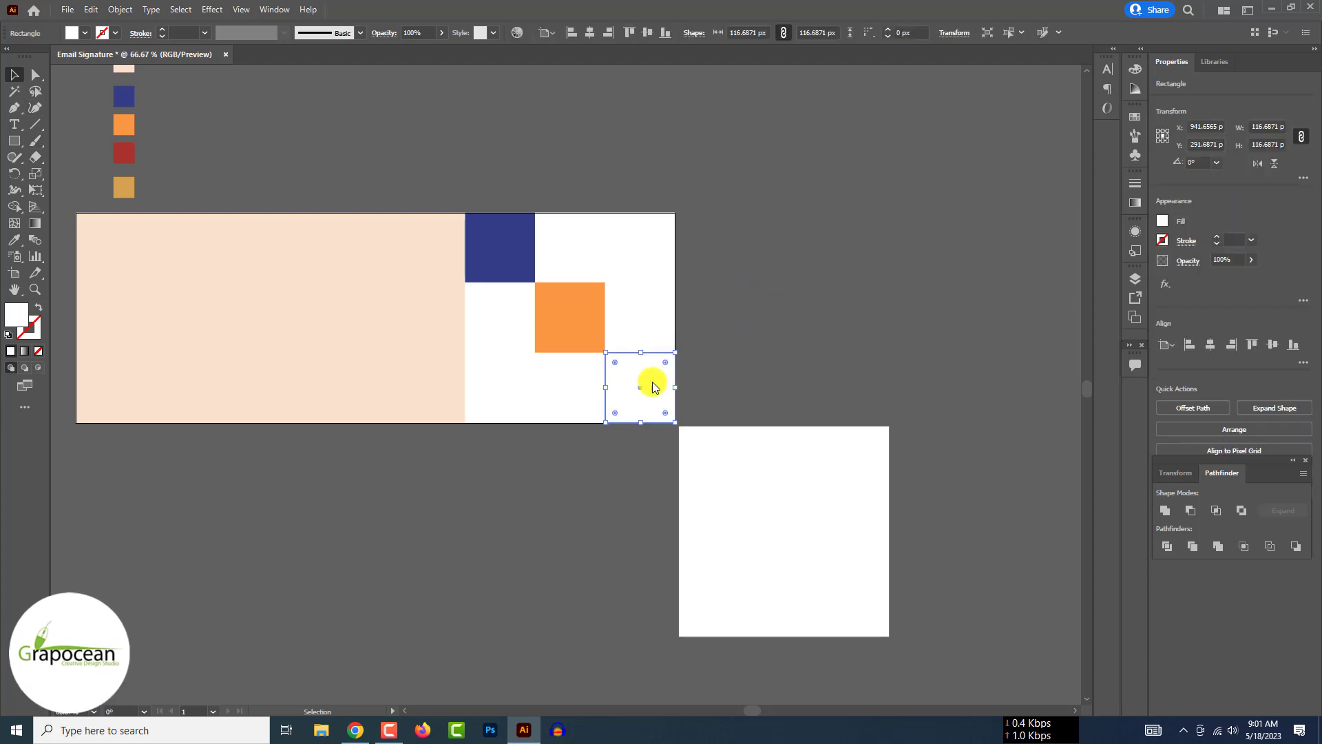
{"action": "left_click", "coordinate": [30, 237]}
{"action": "left_click", "coordinate": [124, 153]}
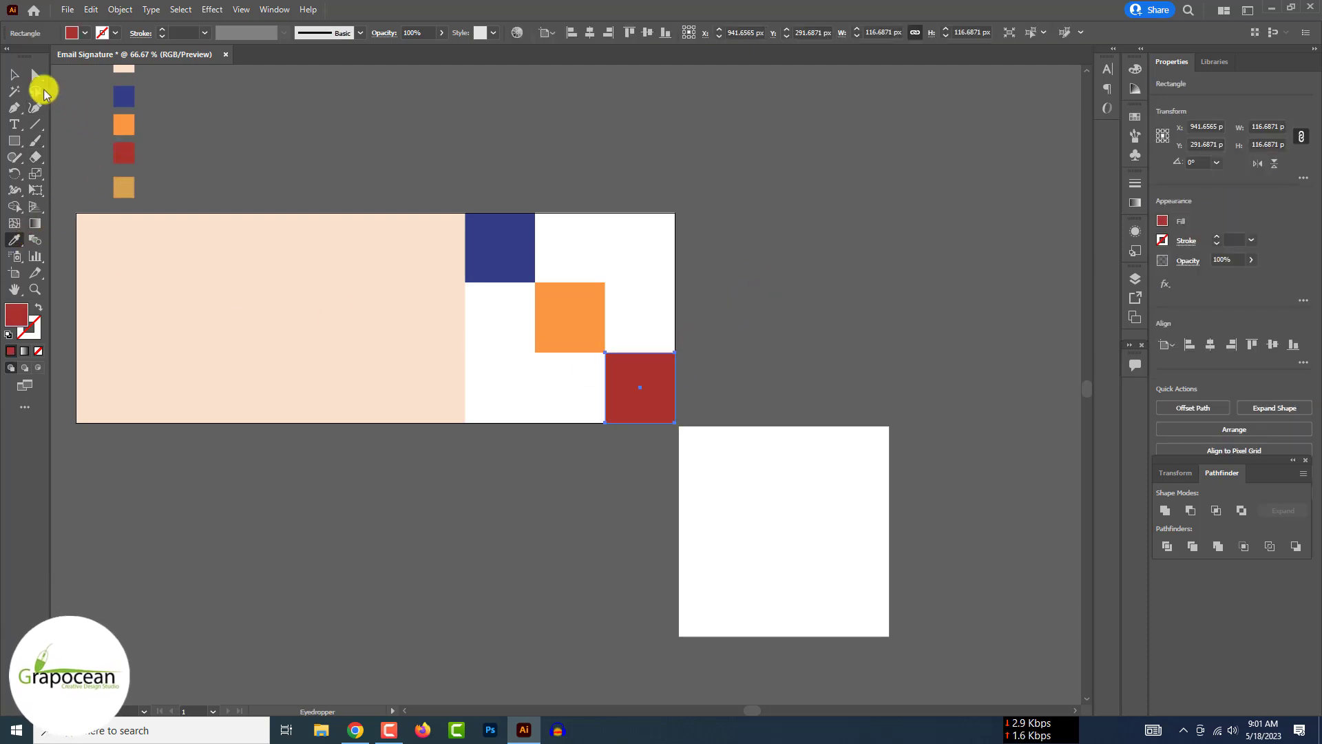
{"action": "left_click", "coordinate": [14, 75]}
{"action": "left_click", "coordinate": [254, 100]}
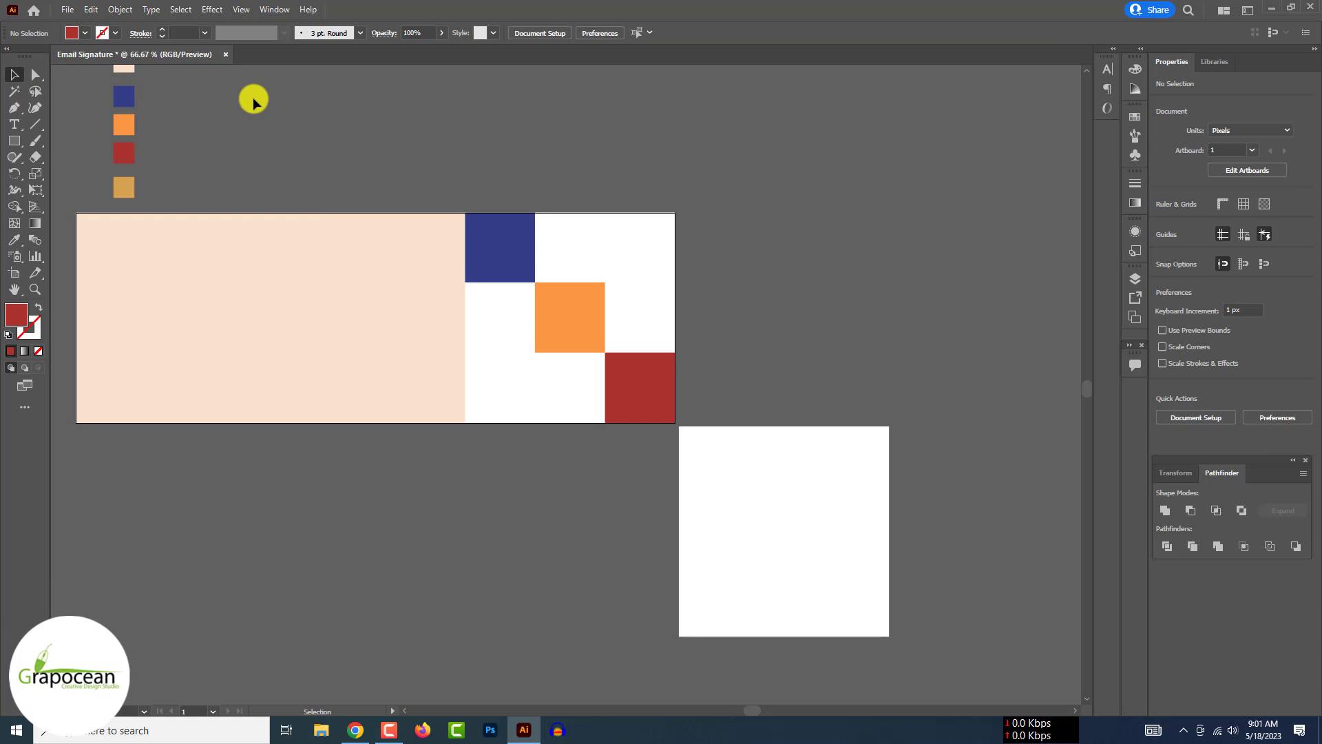
Fill the middle-left tile red, the top-middle tan and the top-right navy
{"action": "left_click", "coordinate": [498, 321]}
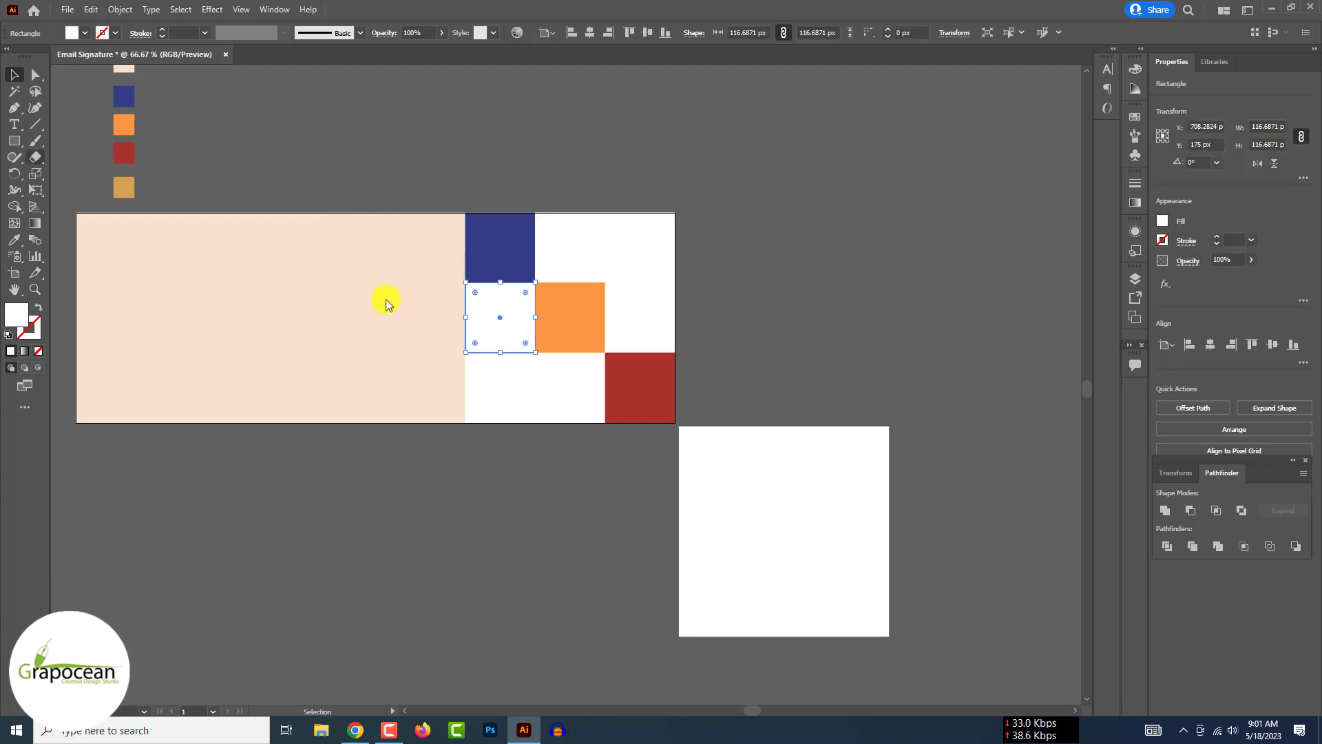
{"action": "left_click", "coordinate": [13, 239]}
{"action": "left_click", "coordinate": [639, 386]}
{"action": "left_click", "coordinate": [13, 74]}
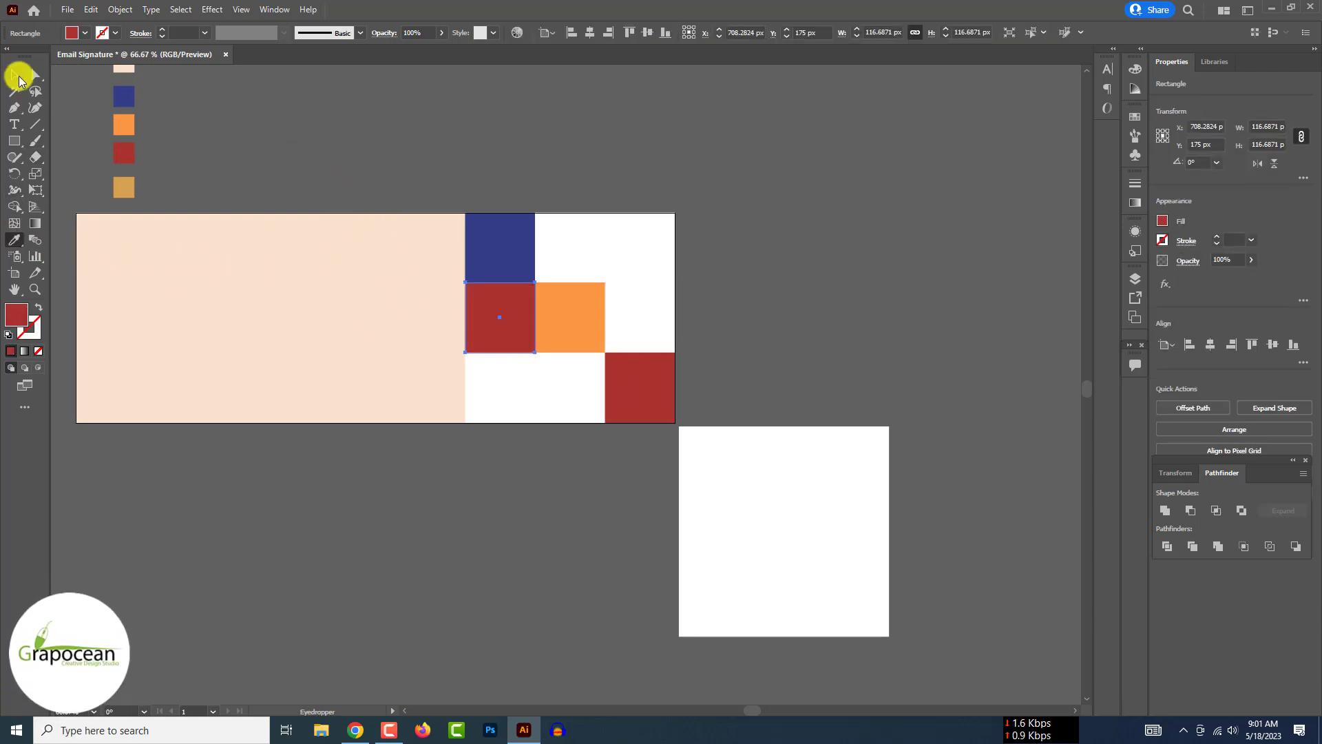
{"action": "left_click", "coordinate": [354, 148]}
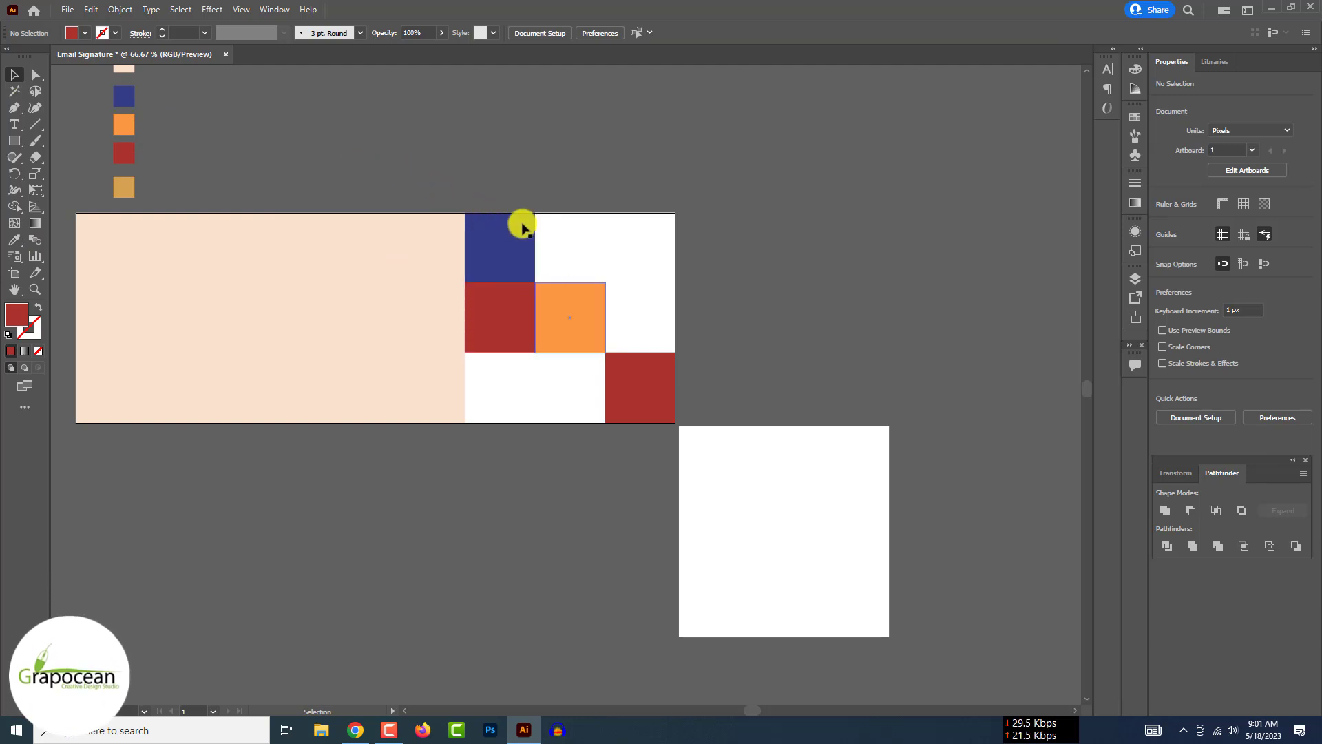
{"action": "left_click", "coordinate": [569, 251]}
{"action": "left_click", "coordinate": [15, 240]}
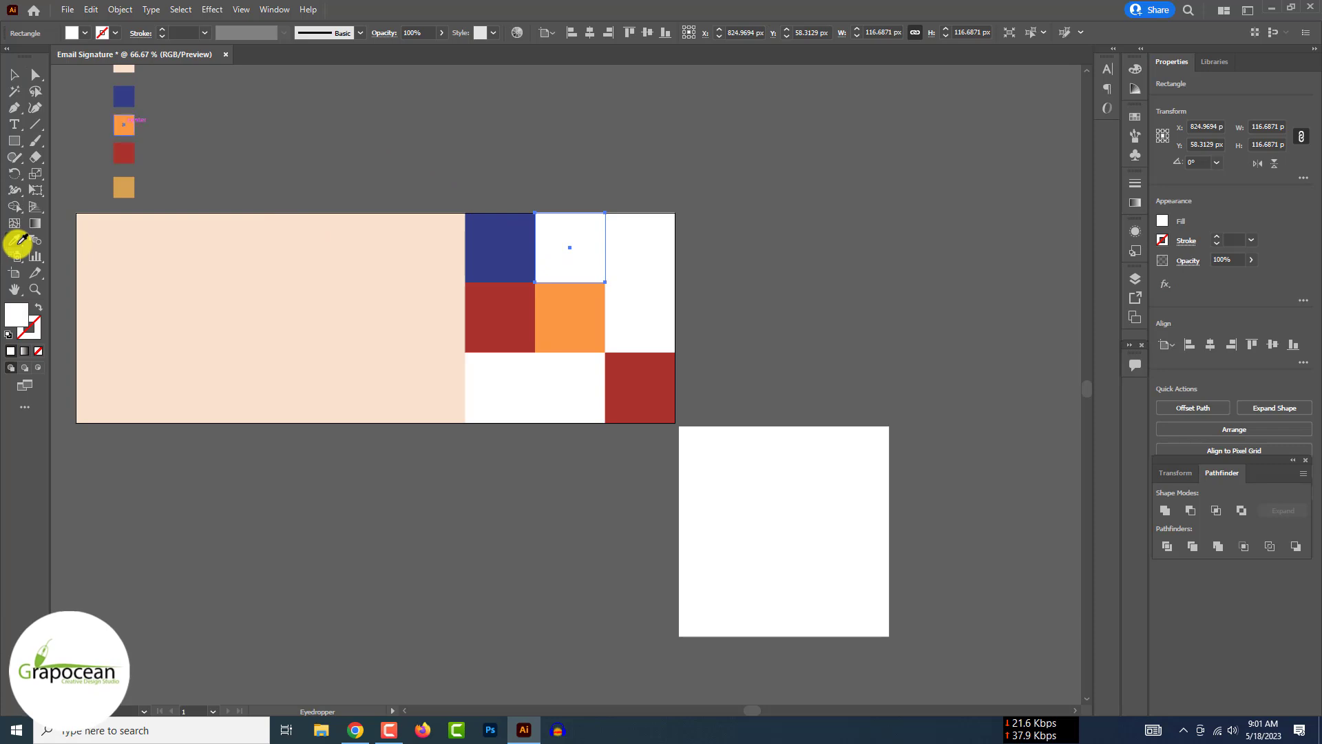
{"action": "left_click", "coordinate": [124, 186]}
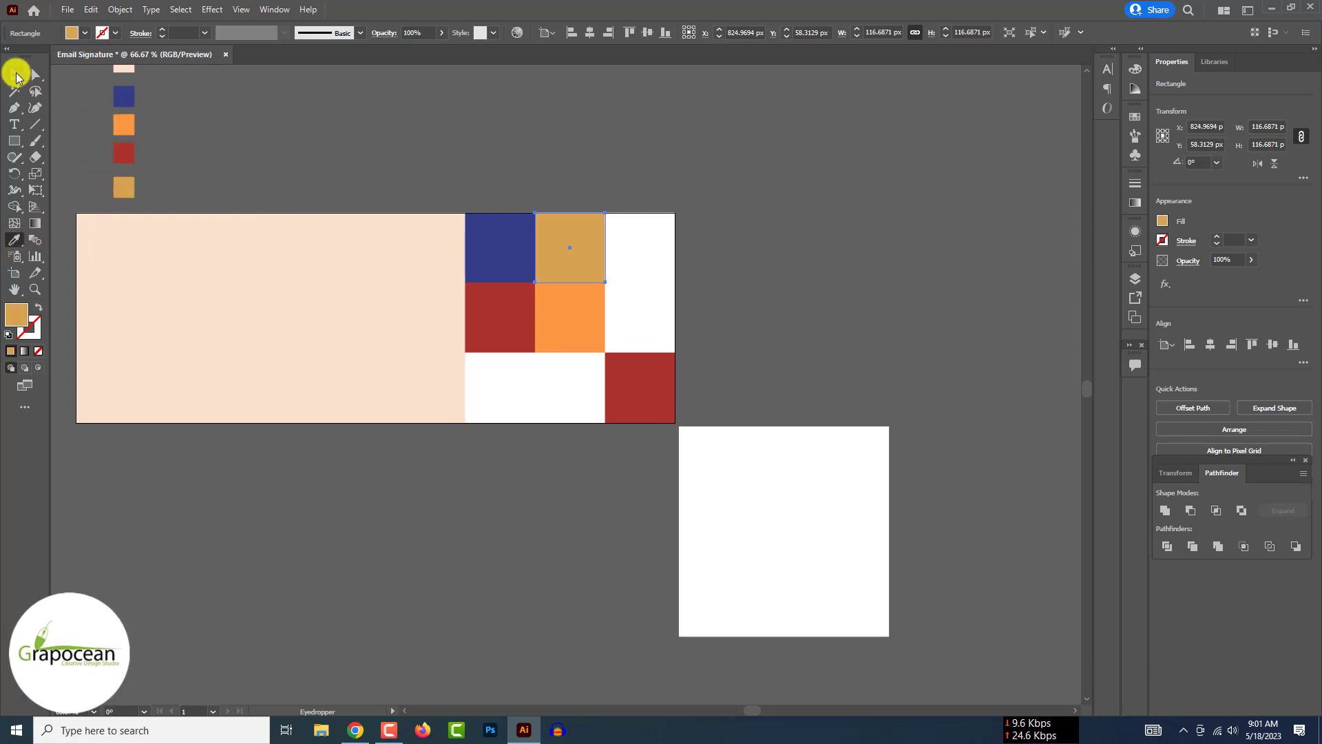
{"action": "left_click", "coordinate": [16, 76]}
{"action": "left_click", "coordinate": [640, 248]}
{"action": "left_click", "coordinate": [15, 240]}
{"action": "left_click", "coordinate": [125, 96]}
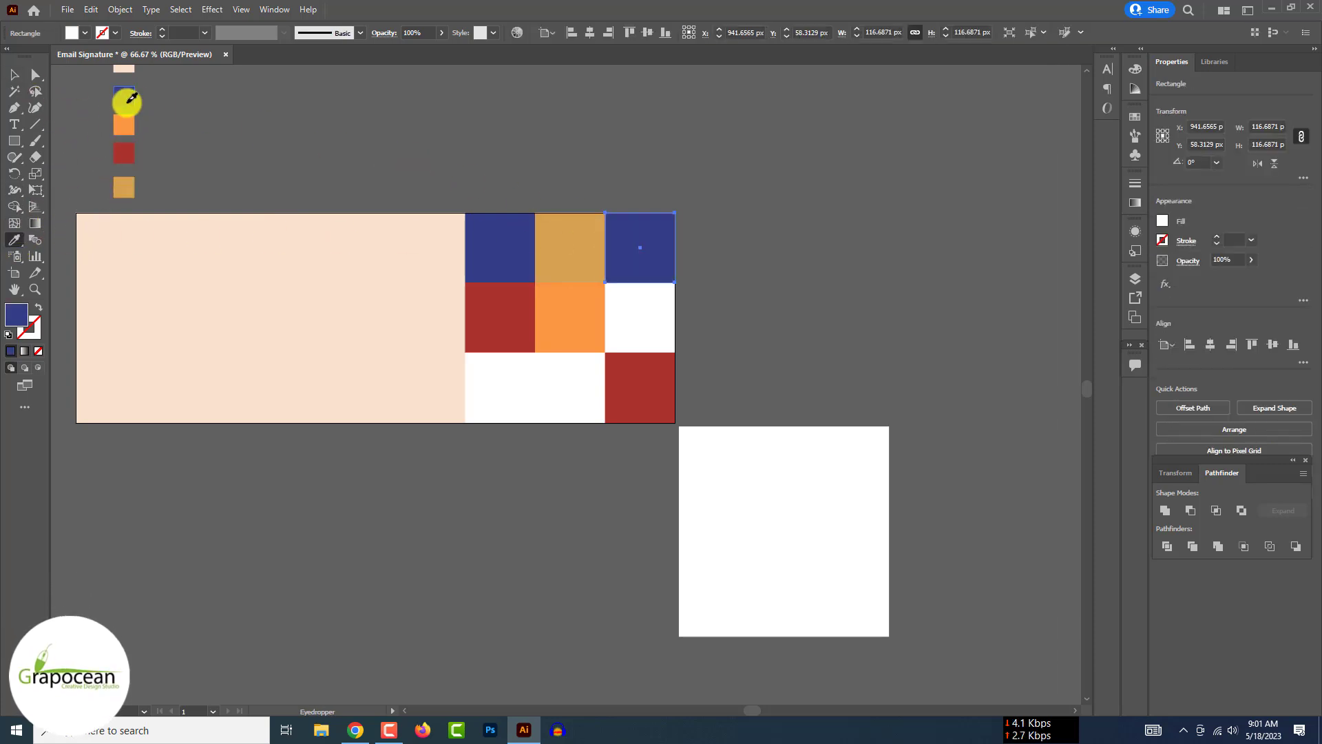
Fill the middle-right tile red and recolour the bottom-right tile tan
{"action": "left_click", "coordinate": [15, 75]}
{"action": "left_click", "coordinate": [626, 319]}
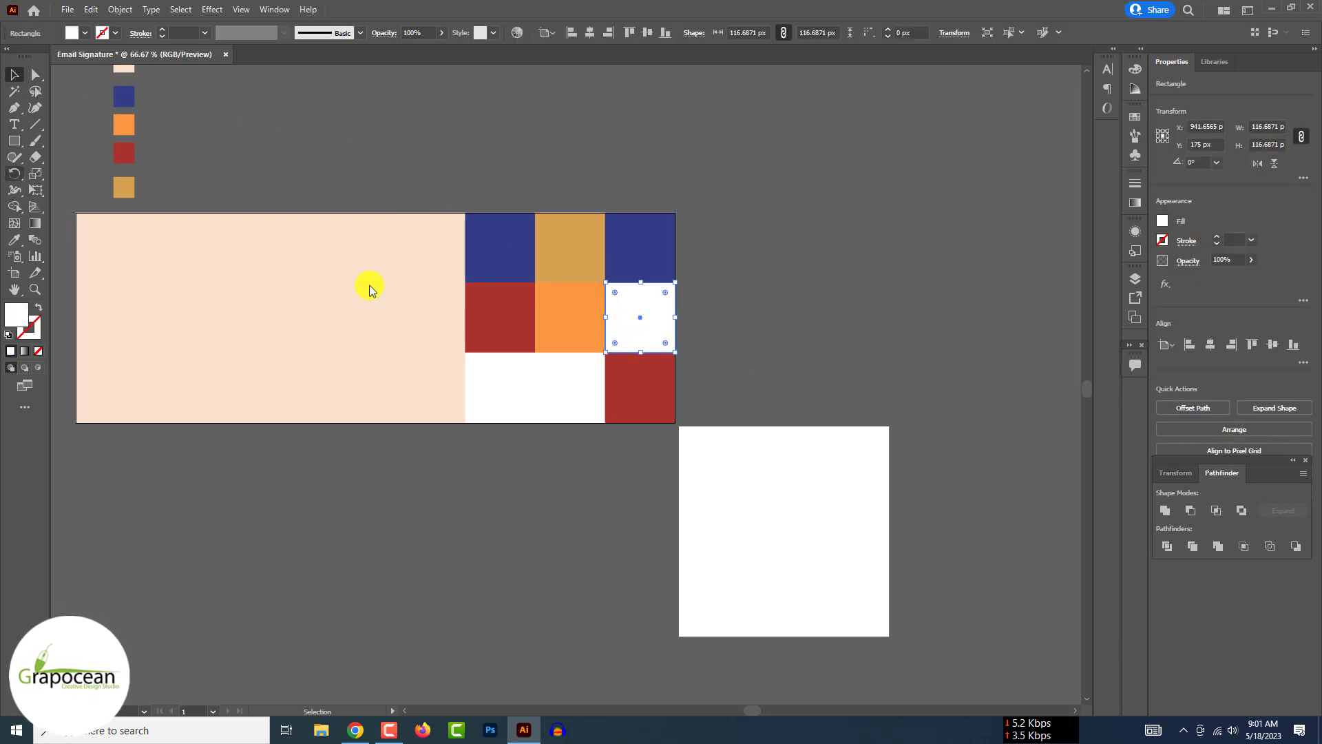
{"action": "left_click", "coordinate": [14, 240]}
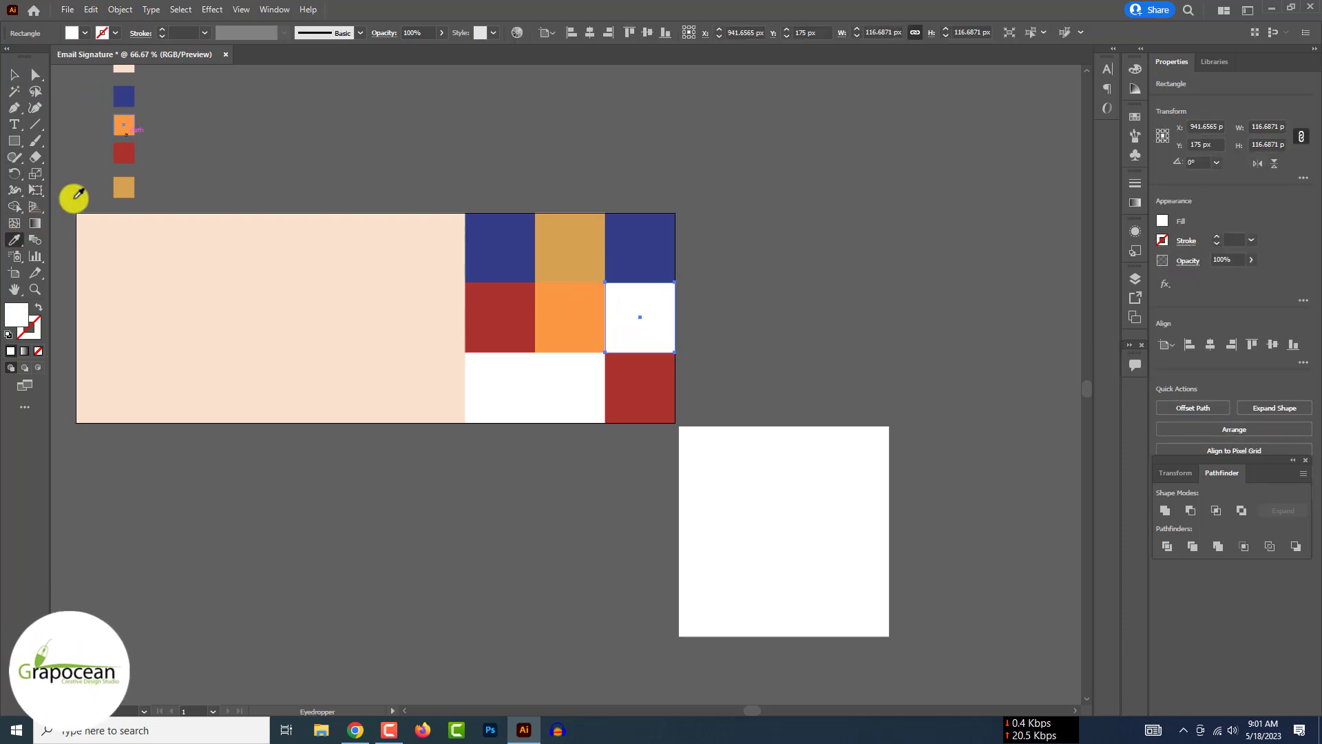
{"action": "left_click", "coordinate": [124, 159]}
{"action": "left_click", "coordinate": [14, 74]}
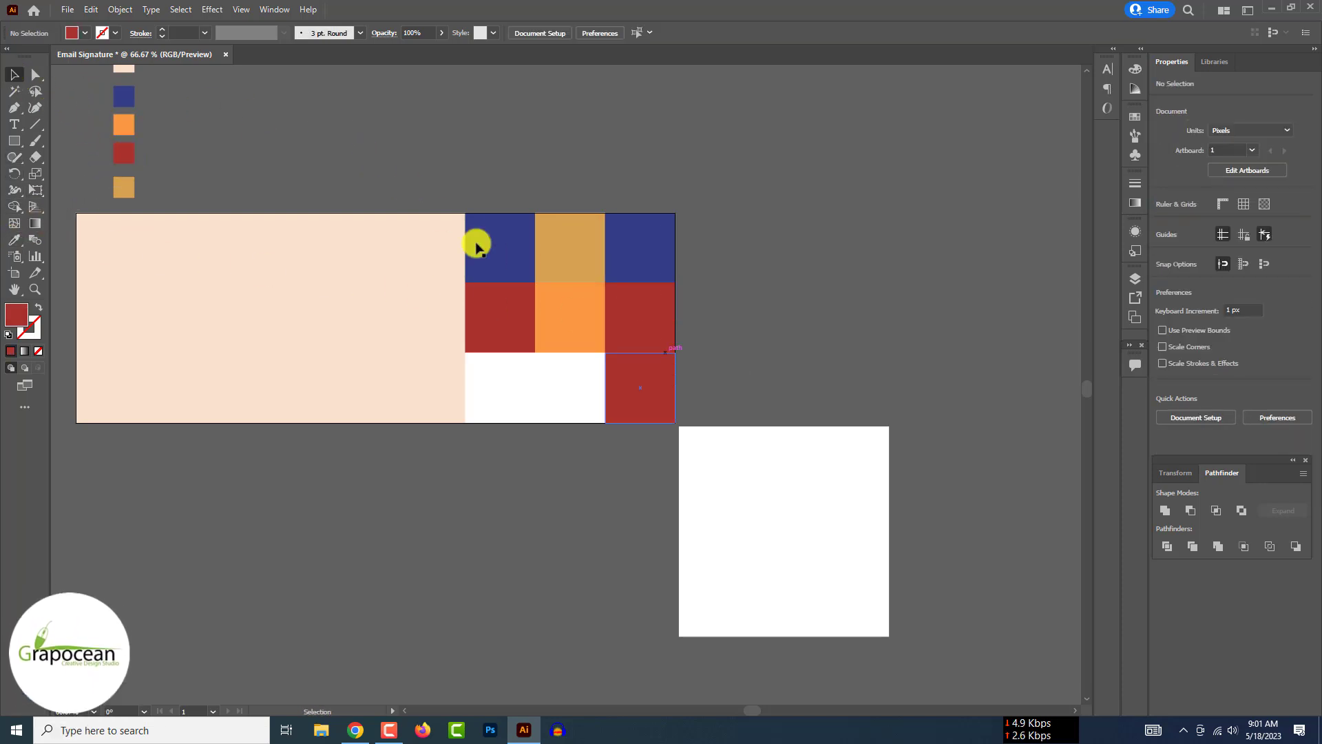
{"action": "left_click", "coordinate": [633, 386]}
{"action": "left_click", "coordinate": [14, 240]}
{"action": "left_click", "coordinate": [124, 187]}
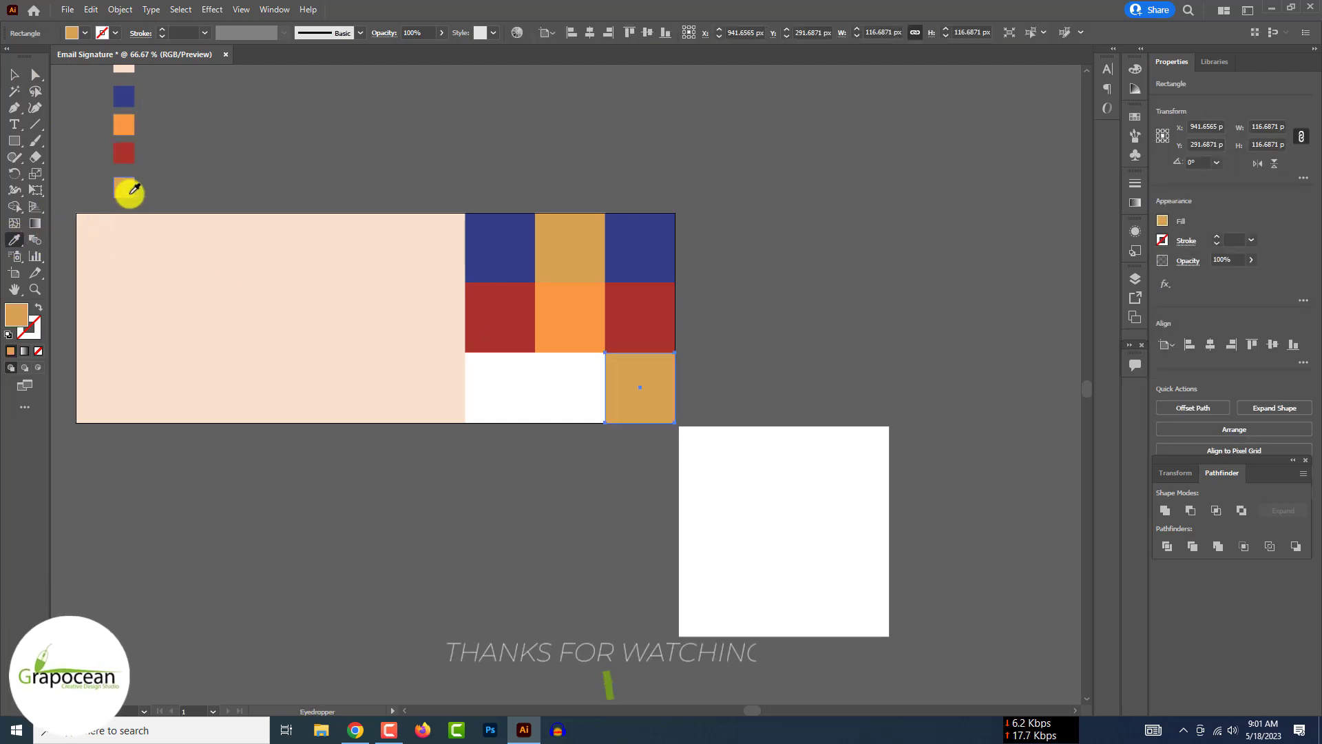
{"action": "left_click", "coordinate": [14, 75]}
Fill the bottom-middle tile navy and the bottom-left tile tan
{"action": "left_click", "coordinate": [567, 379]}
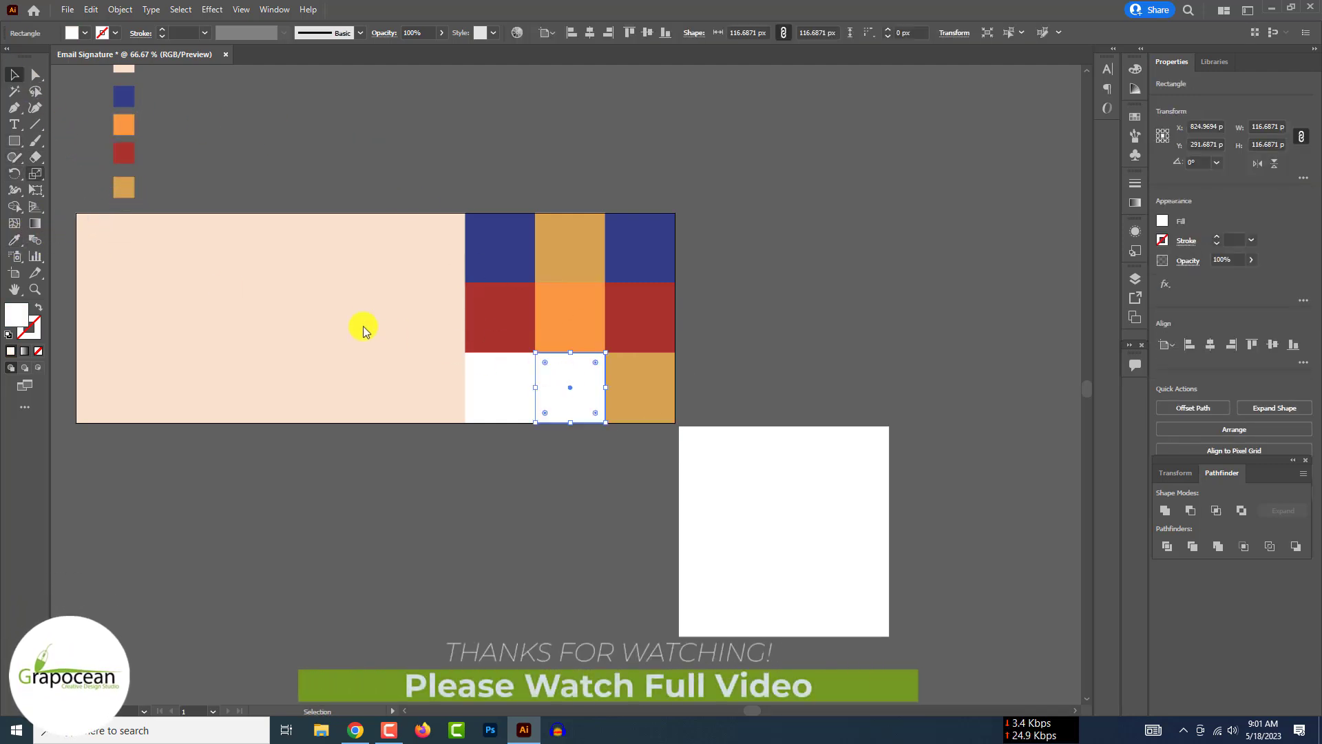
{"action": "left_click", "coordinate": [14, 239]}
{"action": "left_click", "coordinate": [500, 265]}
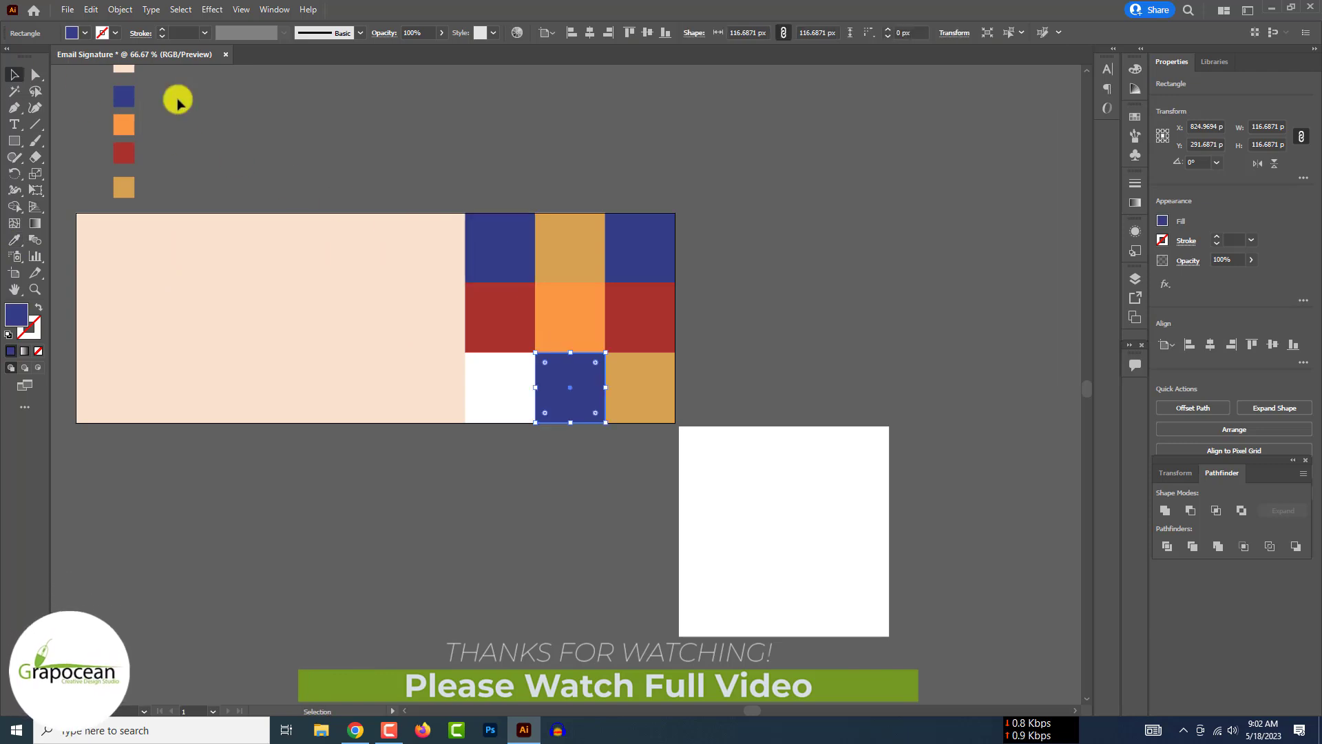
{"action": "left_click", "coordinate": [511, 387]}
{"action": "left_click", "coordinate": [576, 260]}
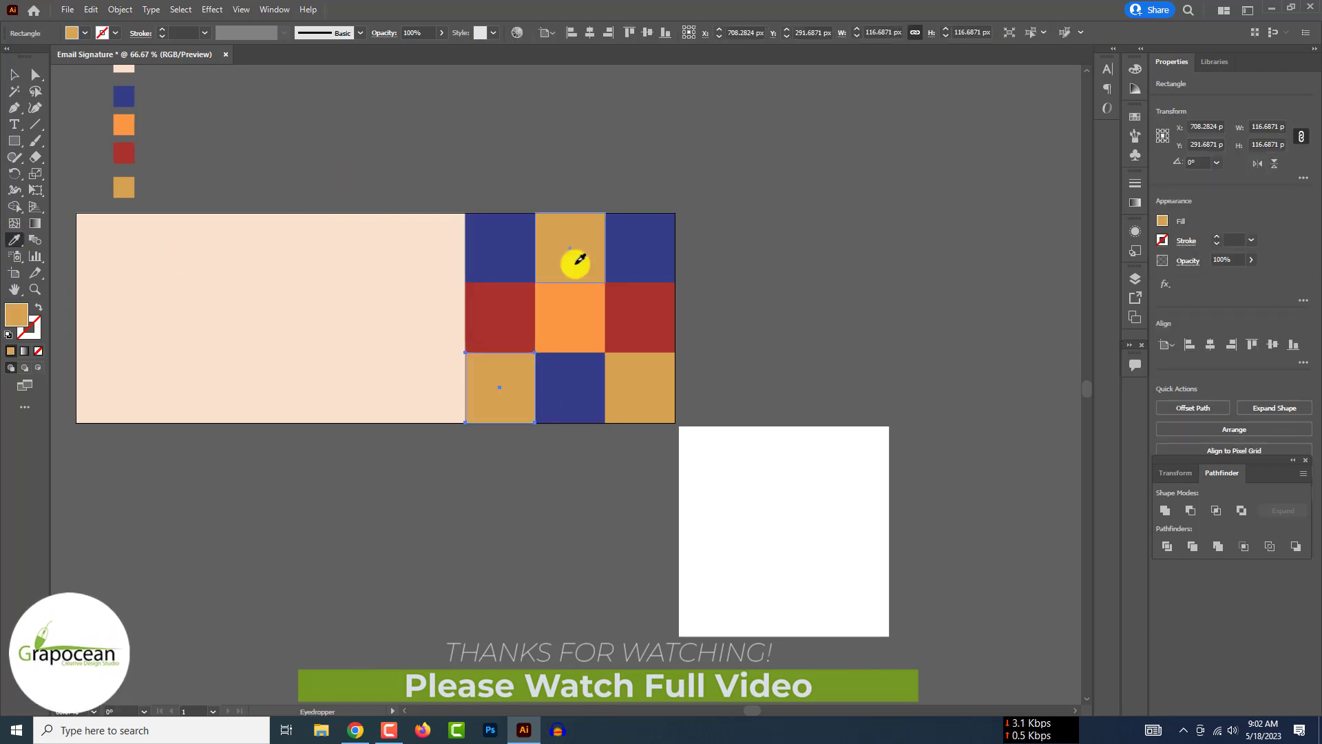
{"action": "left_click", "coordinate": [15, 74]}
{"action": "left_click", "coordinate": [277, 143]}
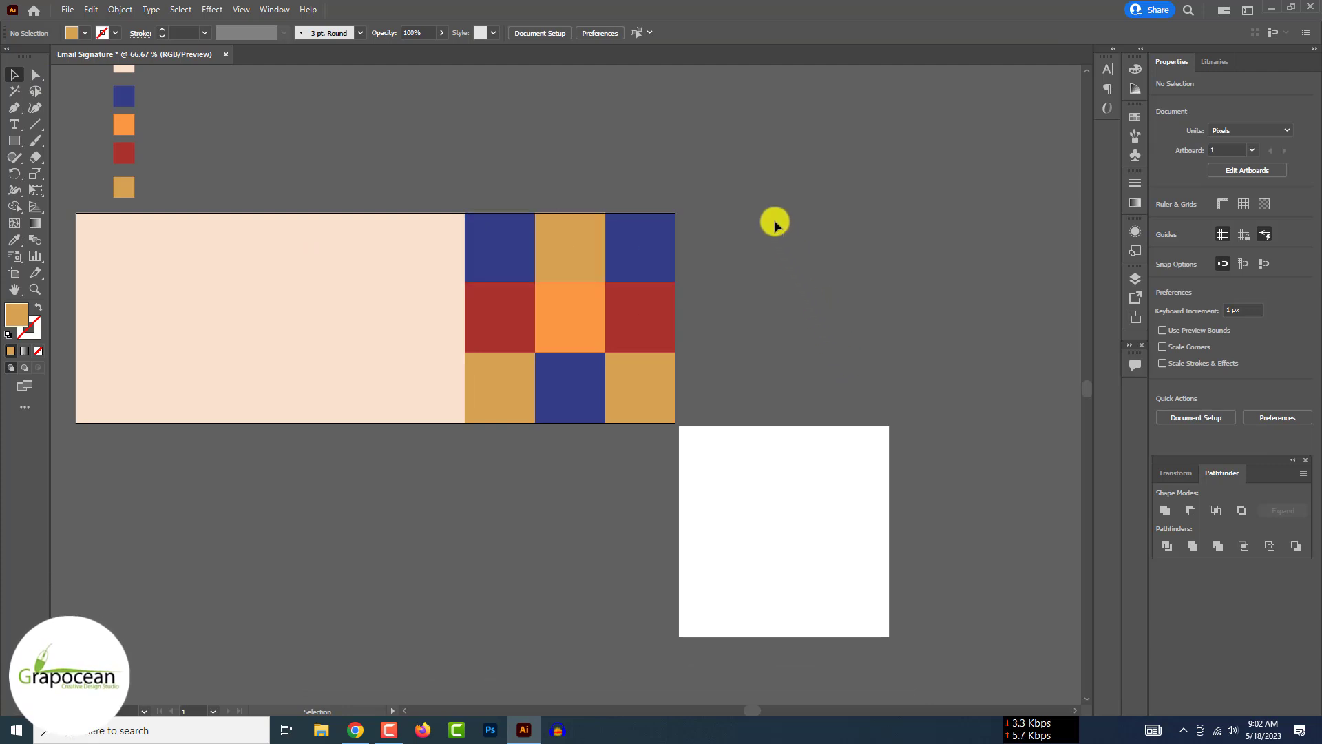
Draw a tan circle in the top-left navy tile and delete its right anchor to make a half-circle
{"action": "left_click_drag", "start_coordinate": [15, 141], "coordinate": [75, 171]}
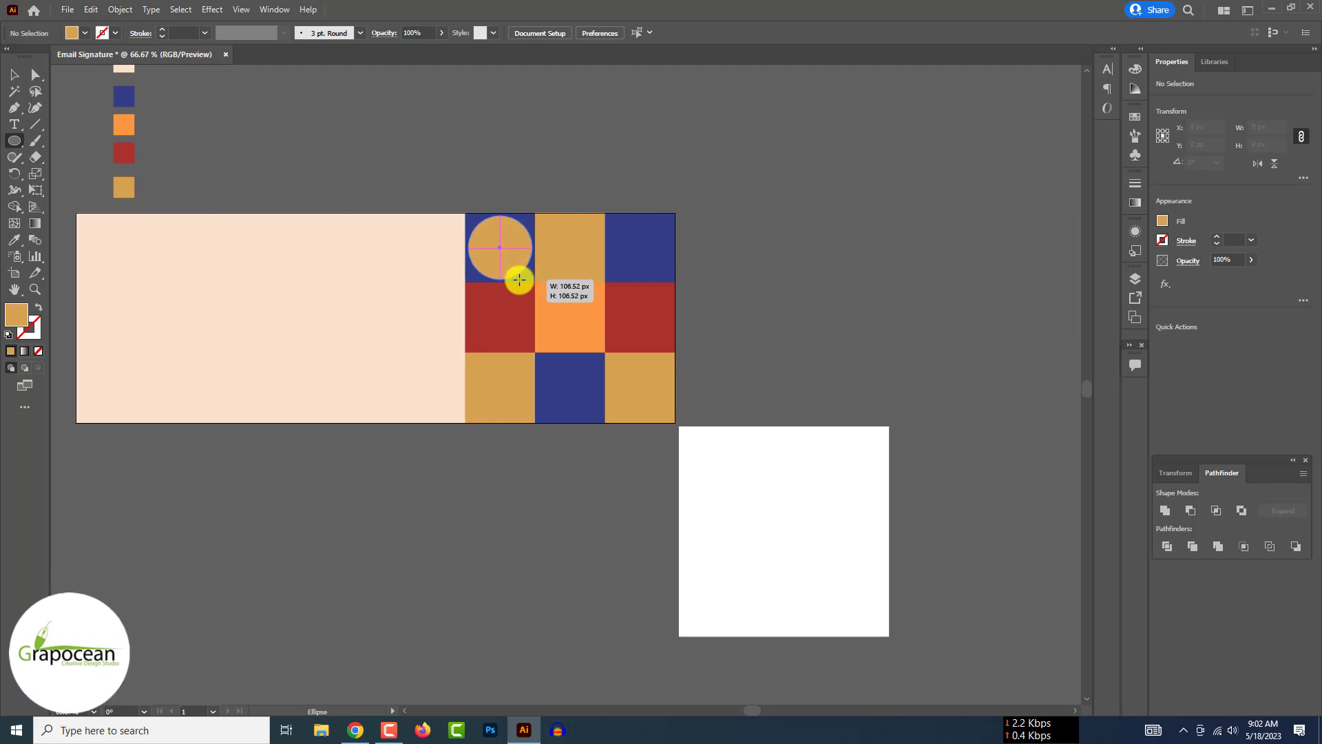
{"action": "left_click_drag", "start_coordinate": [515, 275], "coordinate": [535, 282]}
{"action": "left_click", "coordinate": [14, 75]}
{"action": "left_click", "coordinate": [386, 176]}
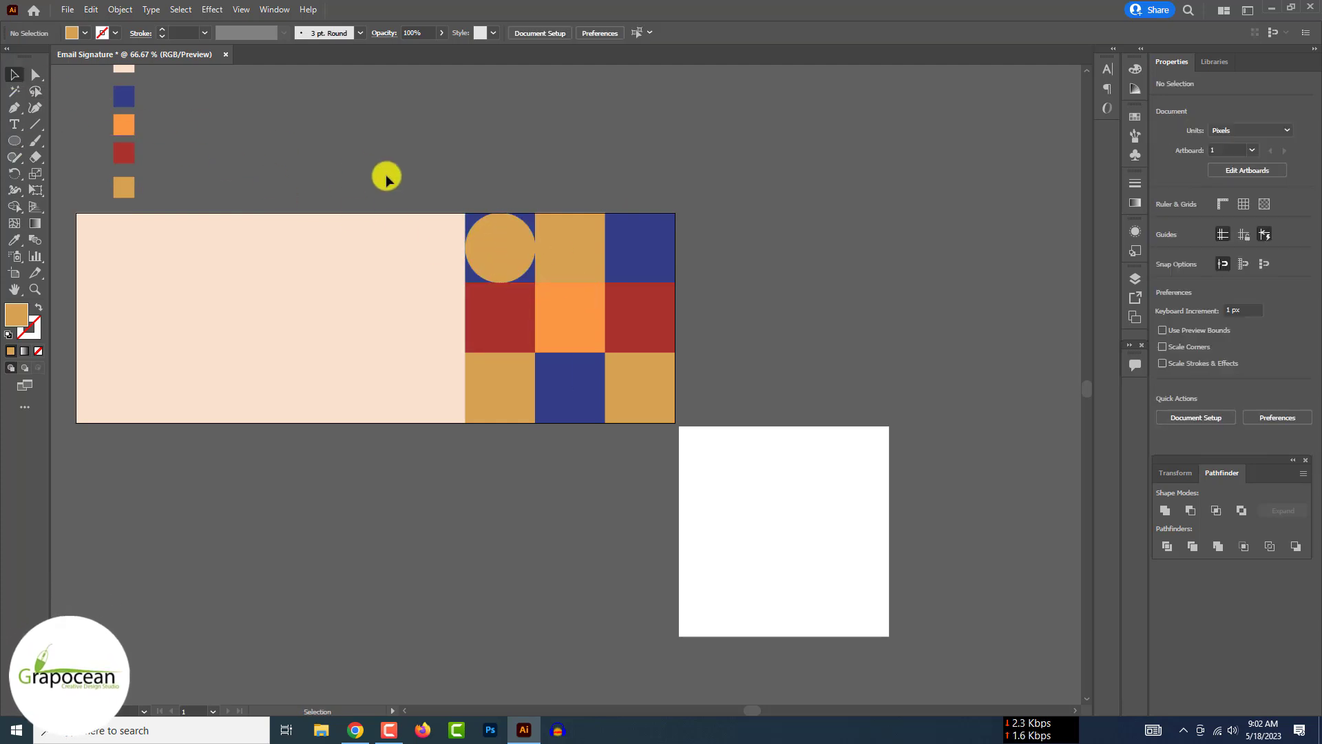
{"action": "key", "text": "ctrl+equal"}
{"action": "key", "text": "ctrl+equal"}
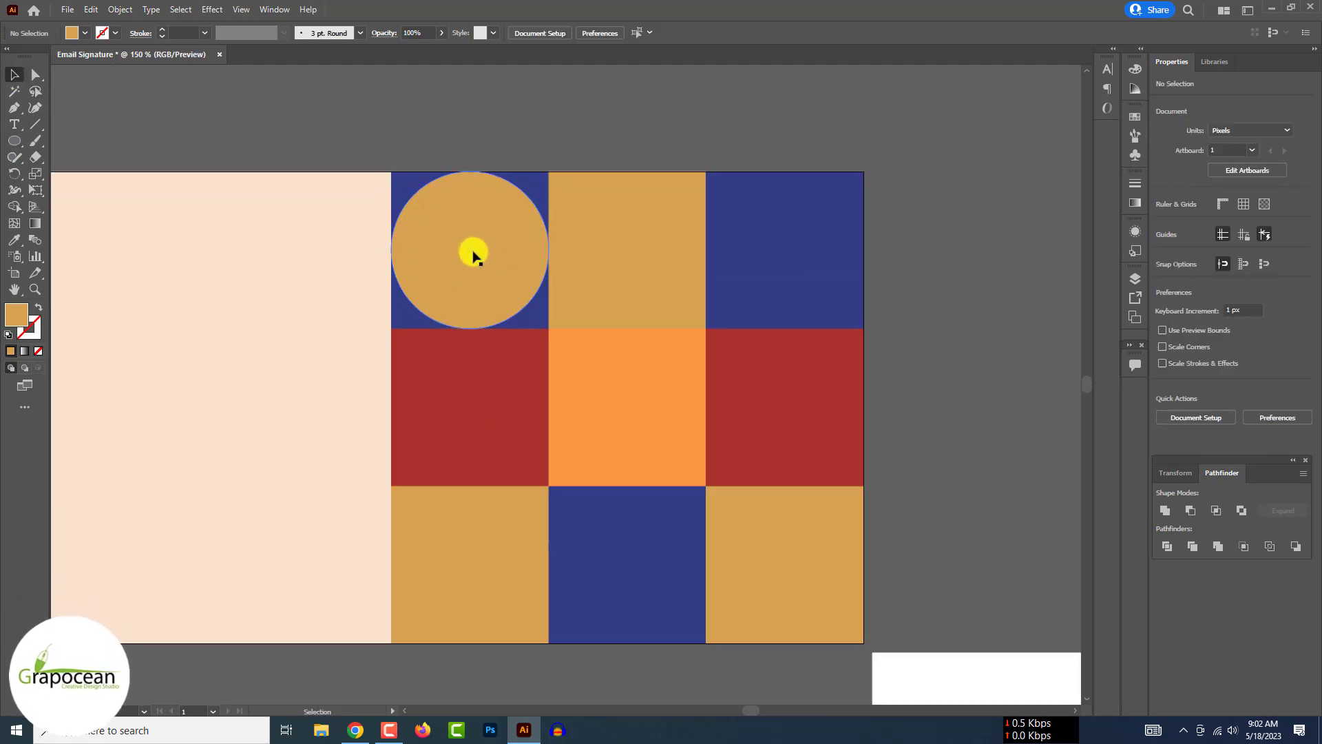
{"action": "left_click", "coordinate": [474, 257]}
{"action": "left_click", "coordinate": [14, 107]}
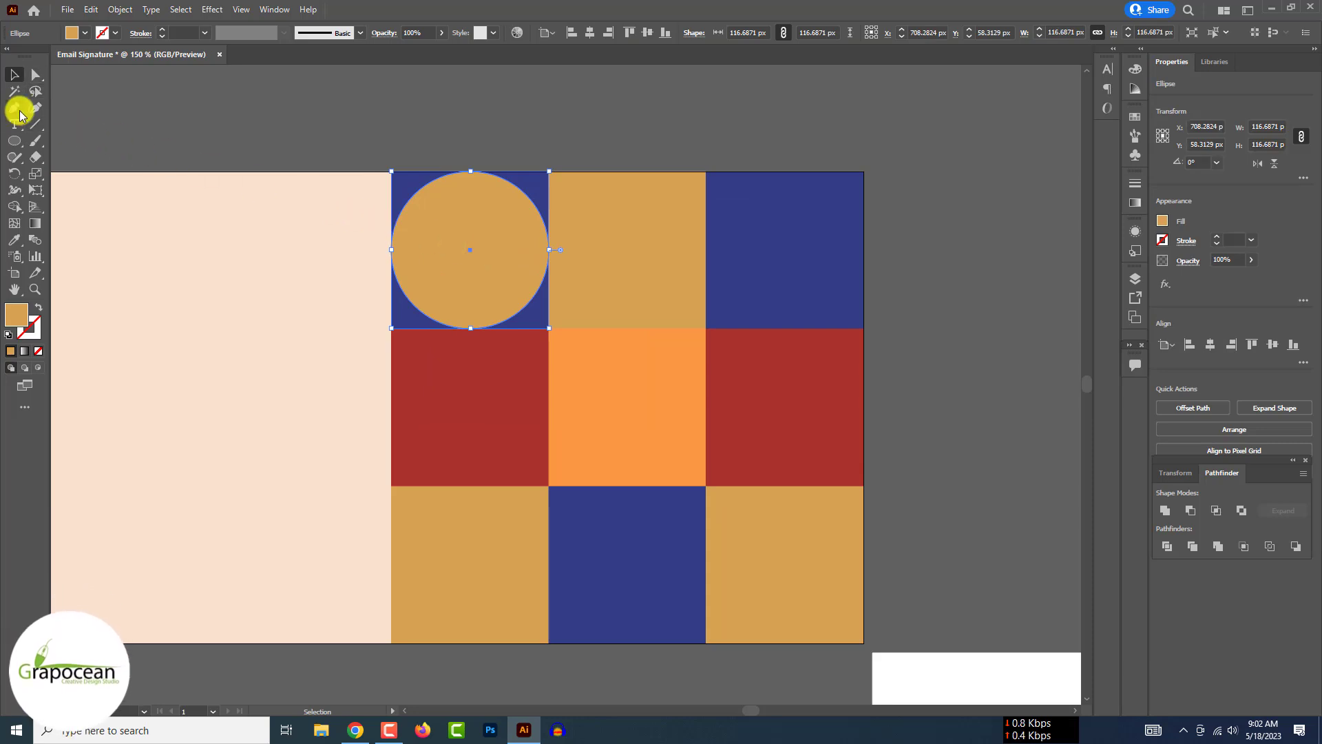
{"action": "left_click", "coordinate": [547, 250]}
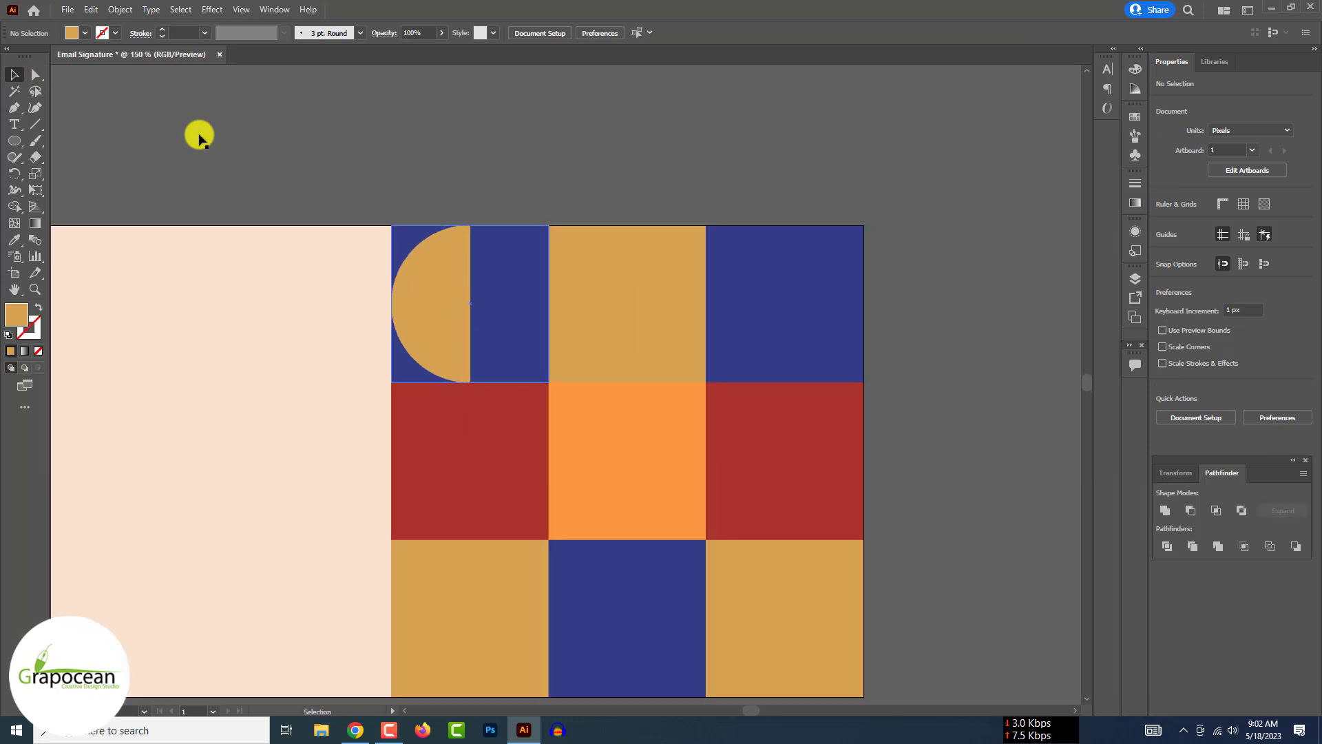
Give the triangle in the navy tile a white 5 pt stroke
{"action": "left_click", "coordinate": [509, 305]}
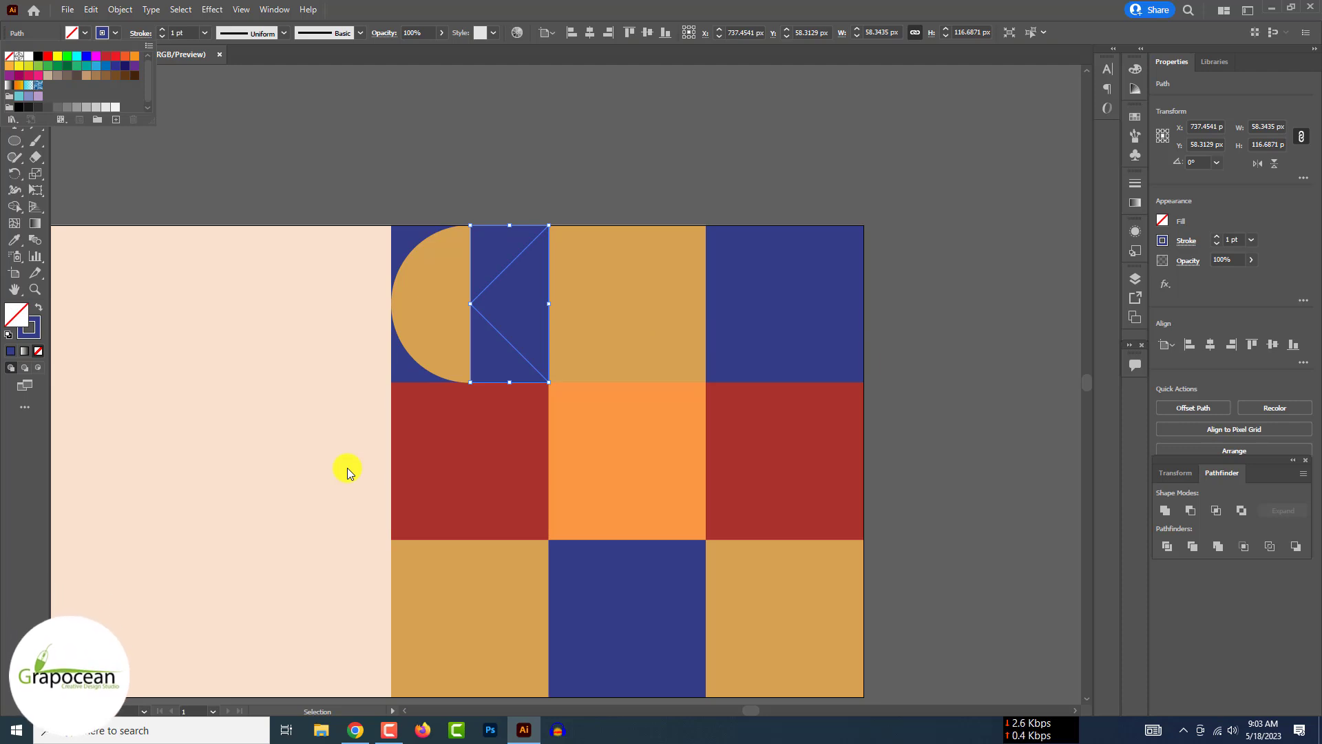
{"action": "left_click", "coordinate": [120, 36]}
{"action": "left_click", "coordinate": [48, 76]}
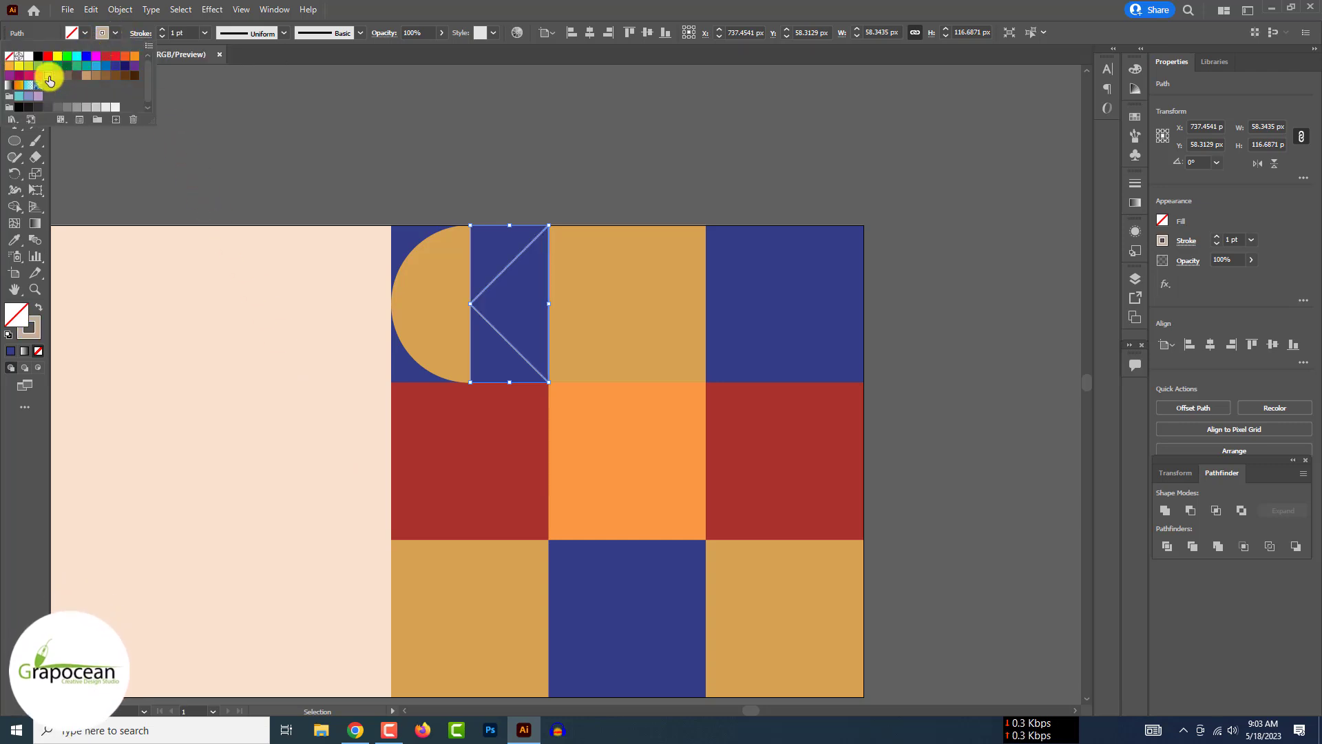
{"action": "left_click", "coordinate": [162, 30]}
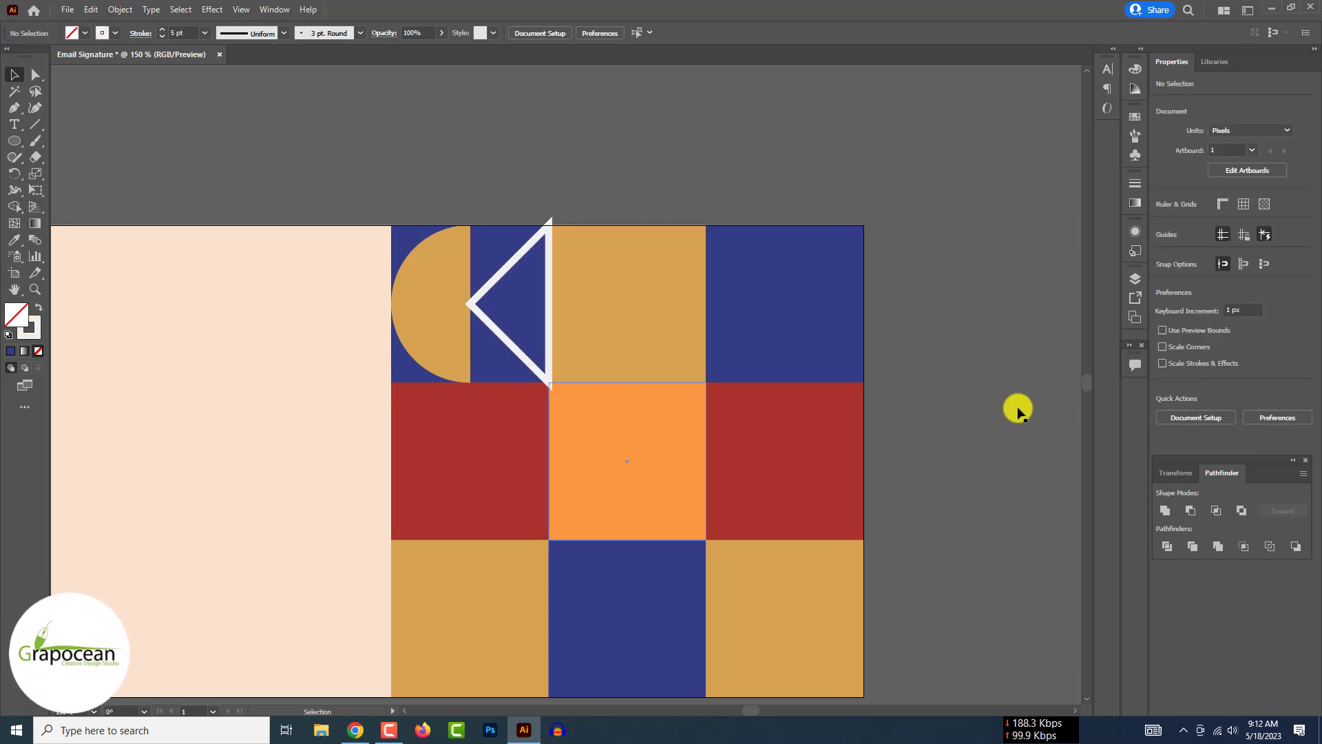
{"action": "scroll", "coordinate": [523, 344], "scroll_direction": "up", "scroll_amount": 4}
{"action": "scroll", "coordinate": [640, 221], "scroll_direction": "up", "scroll_amount": 3}
{"action": "left_click", "coordinate": [581, 224]}
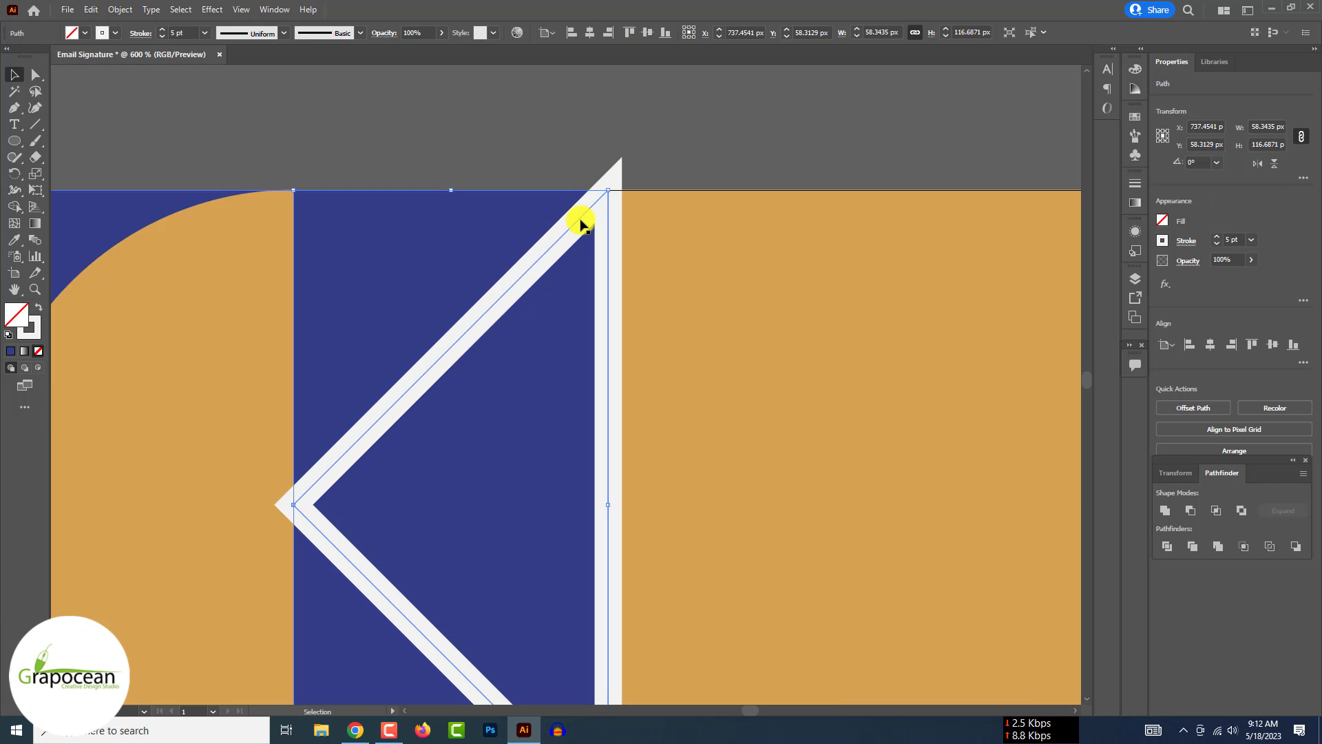
{"action": "scroll", "coordinate": [580, 224], "scroll_direction": "down", "scroll_amount": 3}
{"action": "scroll", "coordinate": [555, 179], "scroll_direction": "up", "scroll_amount": 4}
{"action": "left_click", "coordinate": [141, 32]}
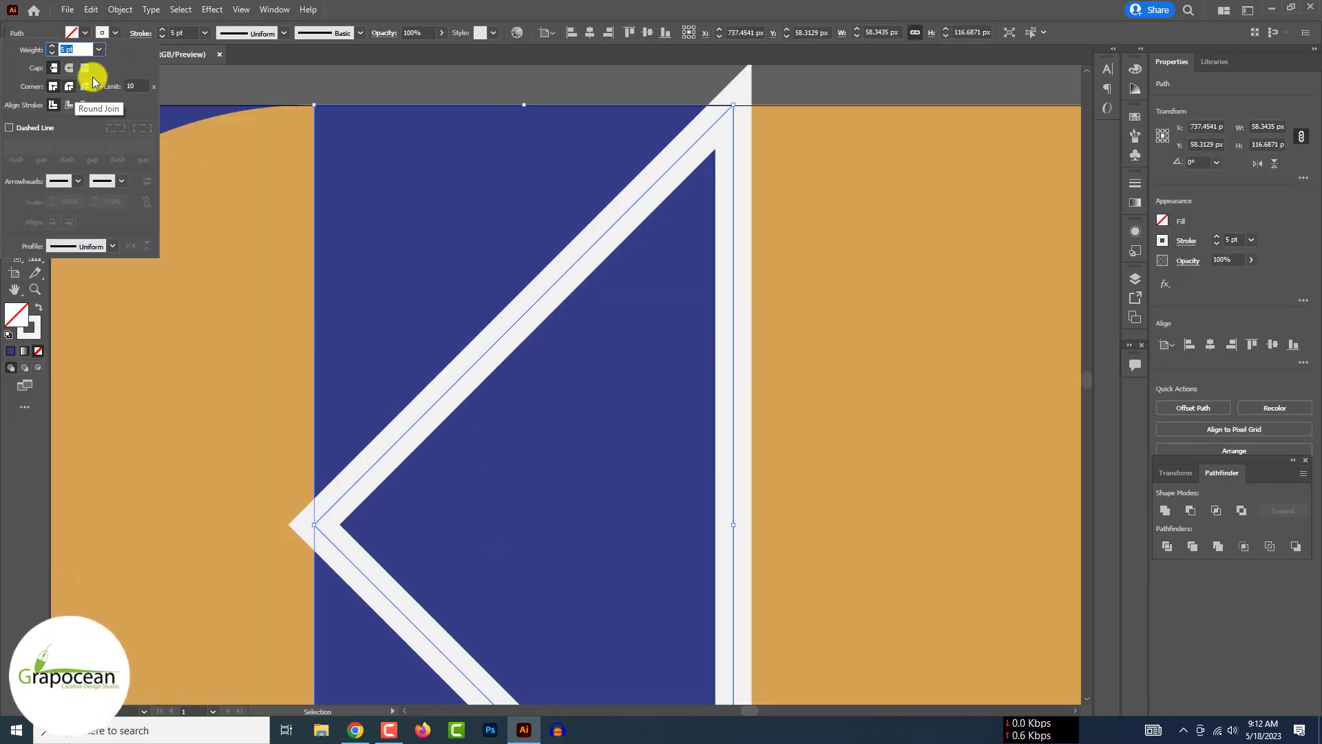
{"action": "key", "text": "ctrl+shift+a"}
{"action": "scroll", "coordinate": [558, 227], "scroll_direction": "down", "scroll_amount": 4}
{"action": "scroll", "coordinate": [647, 207], "scroll_direction": "down", "scroll_amount": 1}
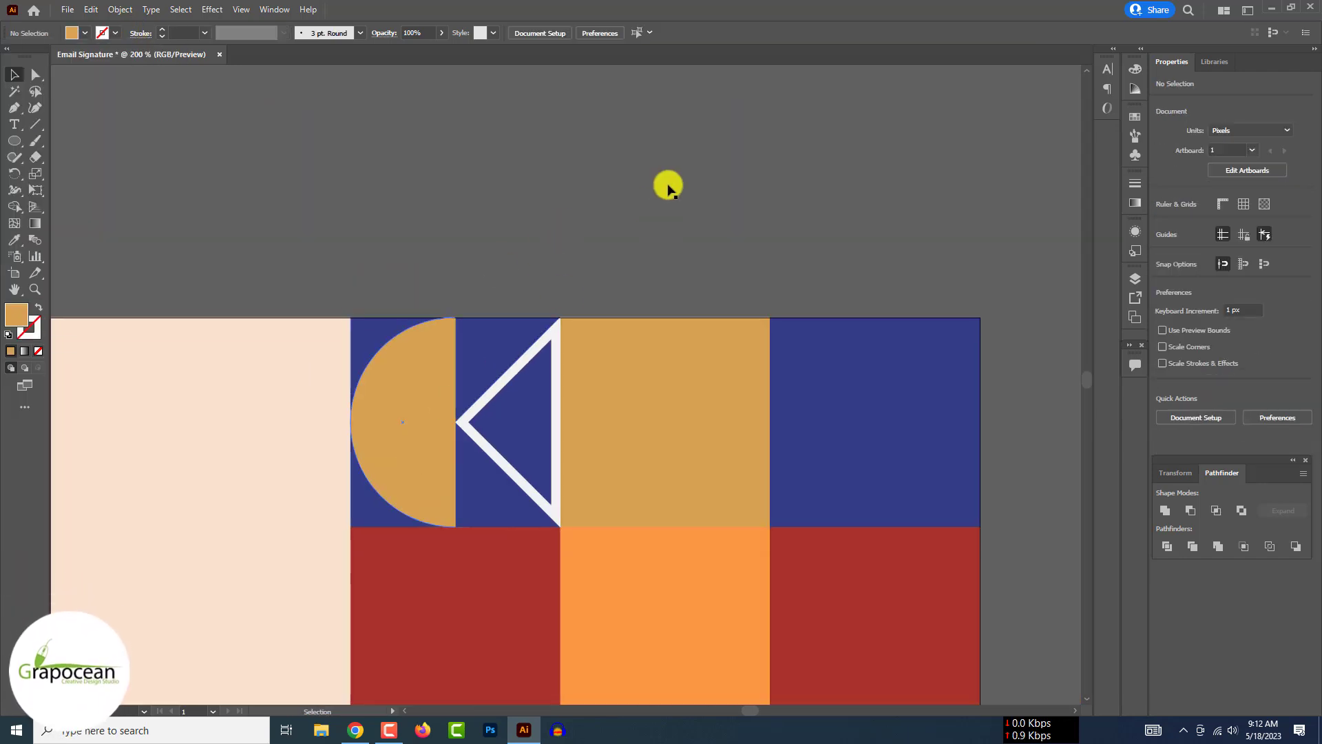
Draw a white diagonal line across the top-middle gold tile
{"action": "left_click", "coordinate": [35, 124]}
{"action": "left_click", "coordinate": [462, 283]}
{"action": "left_click", "coordinate": [694, 401]}
{"action": "left_click", "coordinate": [38, 126]}
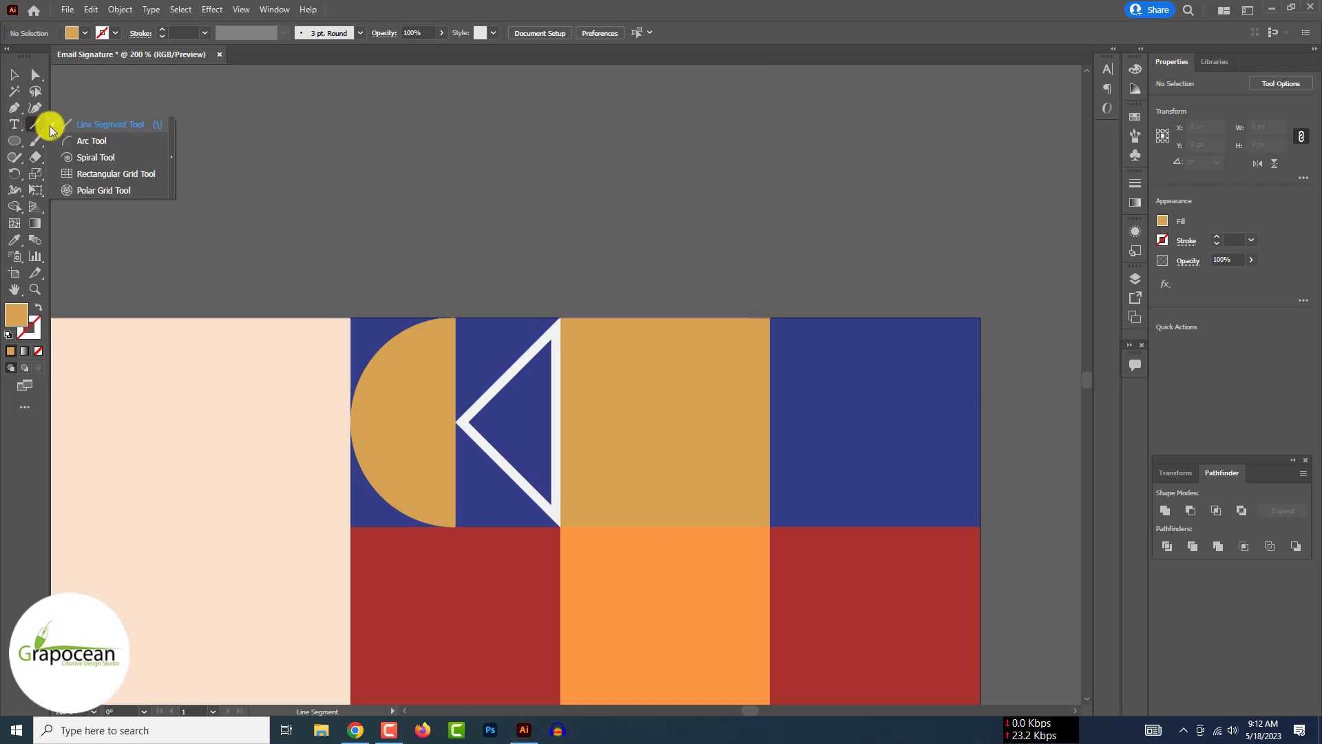
{"action": "left_click", "coordinate": [110, 124]}
{"action": "left_click_drag", "start_coordinate": [770, 318], "coordinate": [561, 526]}
{"action": "left_click", "coordinate": [115, 33]}
{"action": "left_click", "coordinate": [112, 106]}
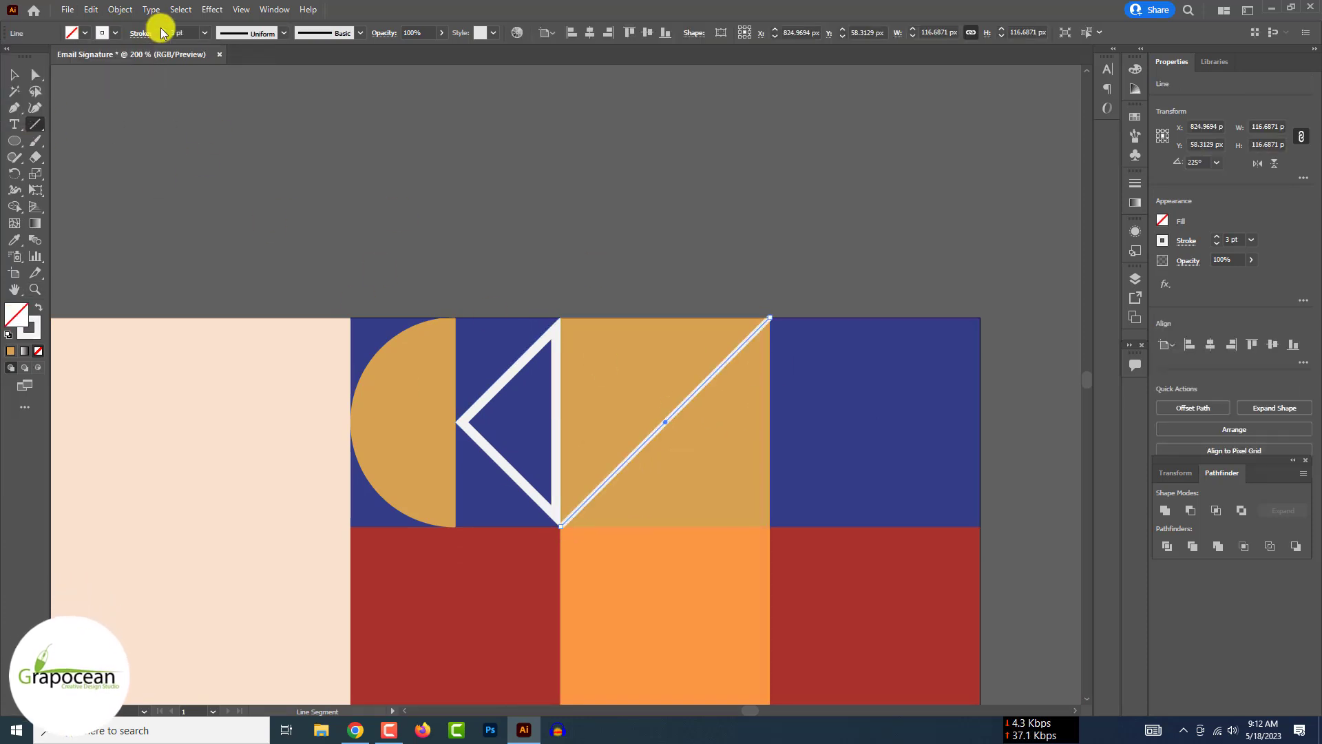
{"action": "left_click", "coordinate": [14, 73]}
Draw a white-outlined circle below the diagonal line, nudged and enlarged to fit
{"action": "scroll", "coordinate": [525, 354], "scroll_direction": "up", "scroll_amount": 5}
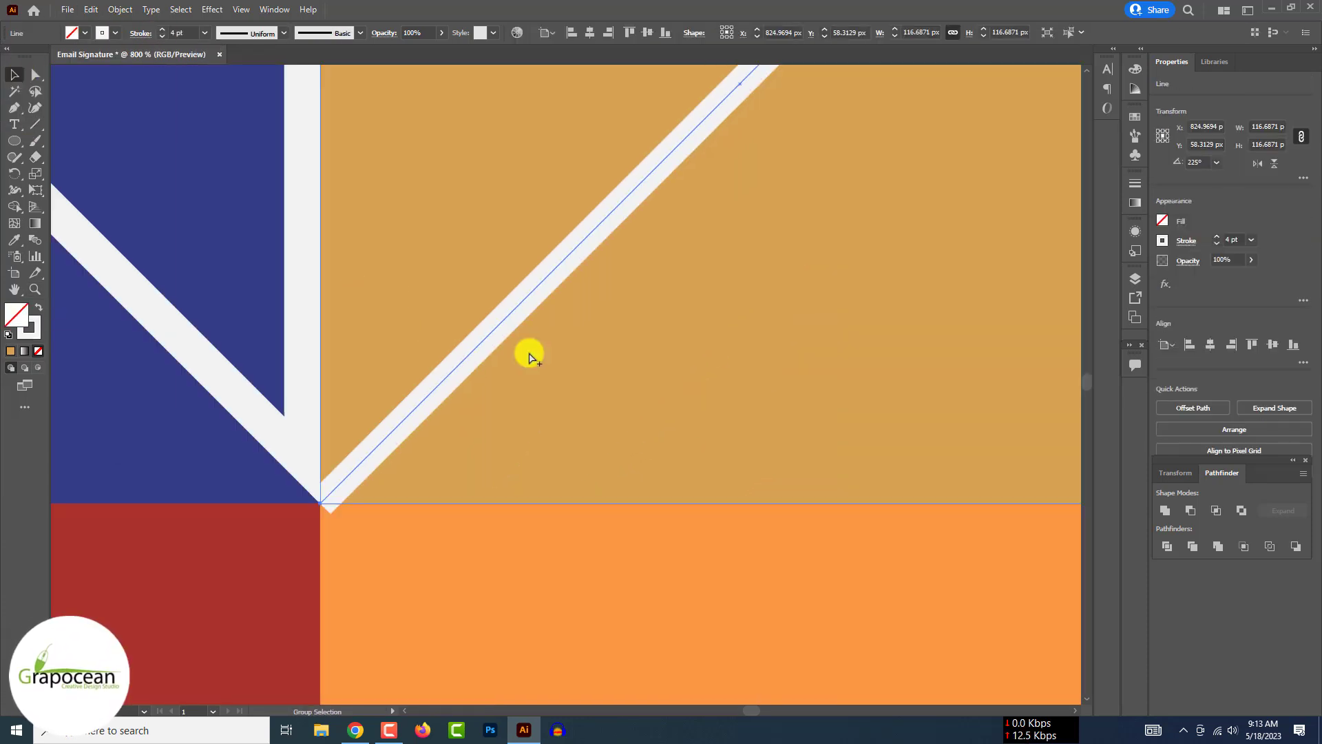
{"action": "scroll", "coordinate": [525, 354], "scroll_direction": "down", "scroll_amount": 6}
{"action": "key", "text": "ctrl+shift+a"}
{"action": "left_click", "coordinate": [16, 142]}
{"action": "left_click_drag", "start_coordinate": [549, 322], "coordinate": [627, 400]}
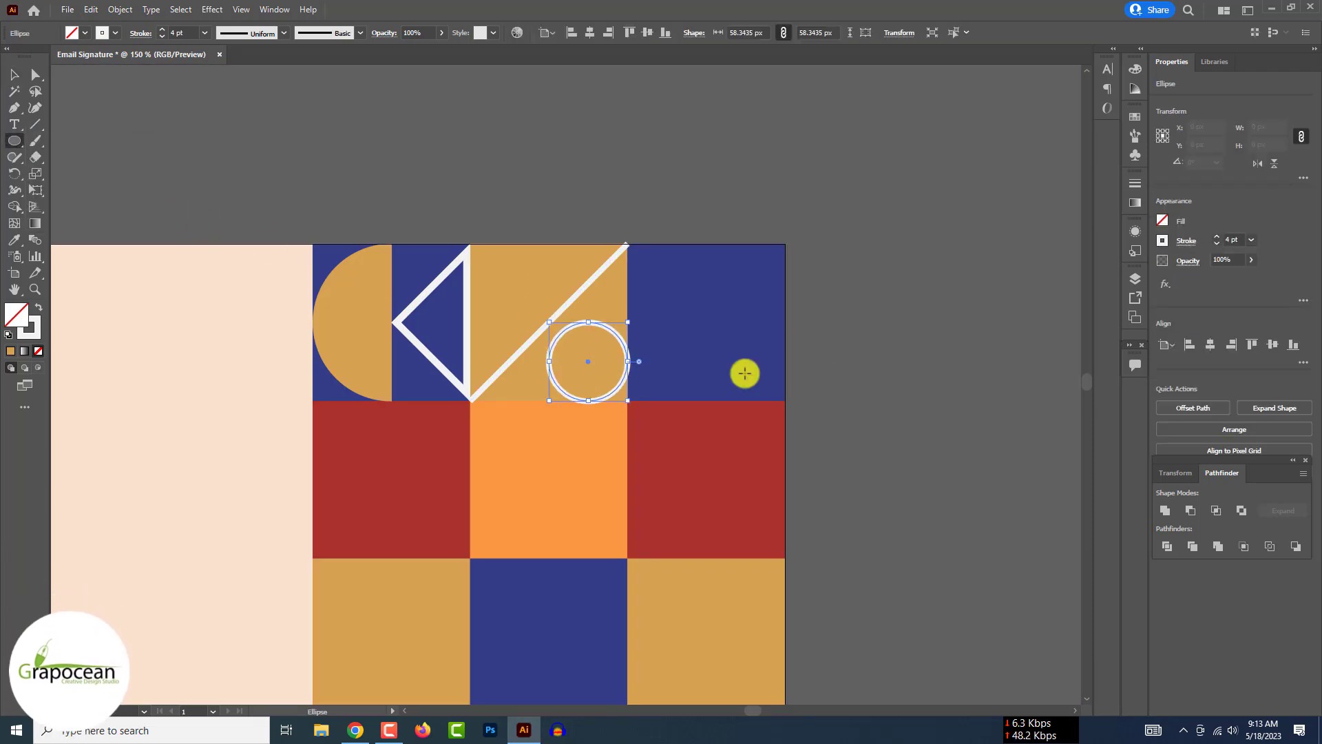
{"action": "key", "text": "v"}
{"action": "scroll", "coordinate": [635, 363], "scroll_direction": "up", "scroll_amount": 1}
{"action": "left_click_drag", "start_coordinate": [627, 327], "coordinate": [622, 326]}
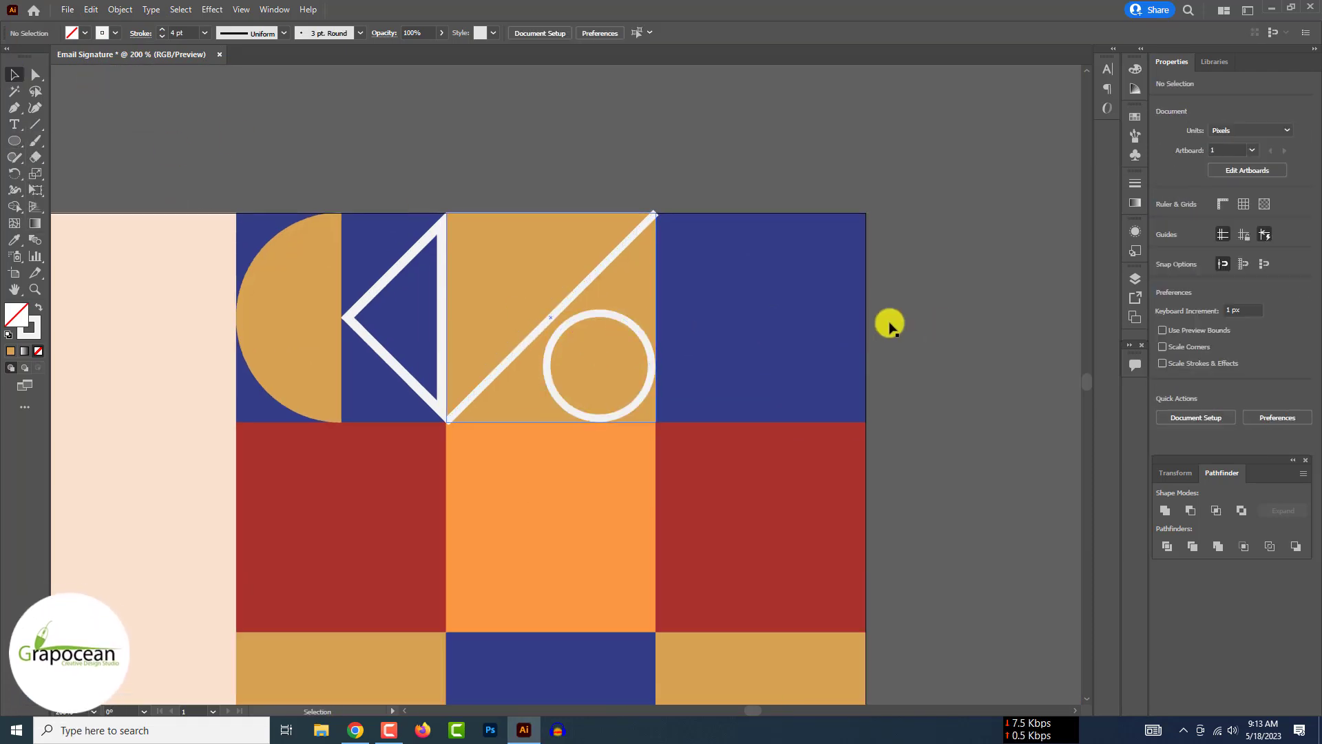
{"action": "left_click_drag", "start_coordinate": [545, 313], "coordinate": [531, 298]}
{"action": "left_click", "coordinate": [719, 337]}
Recolour the circle with the peach background colour using the eyedropper, and resize it
{"action": "left_click", "coordinate": [628, 316]}
{"action": "left_click", "coordinate": [117, 33]}
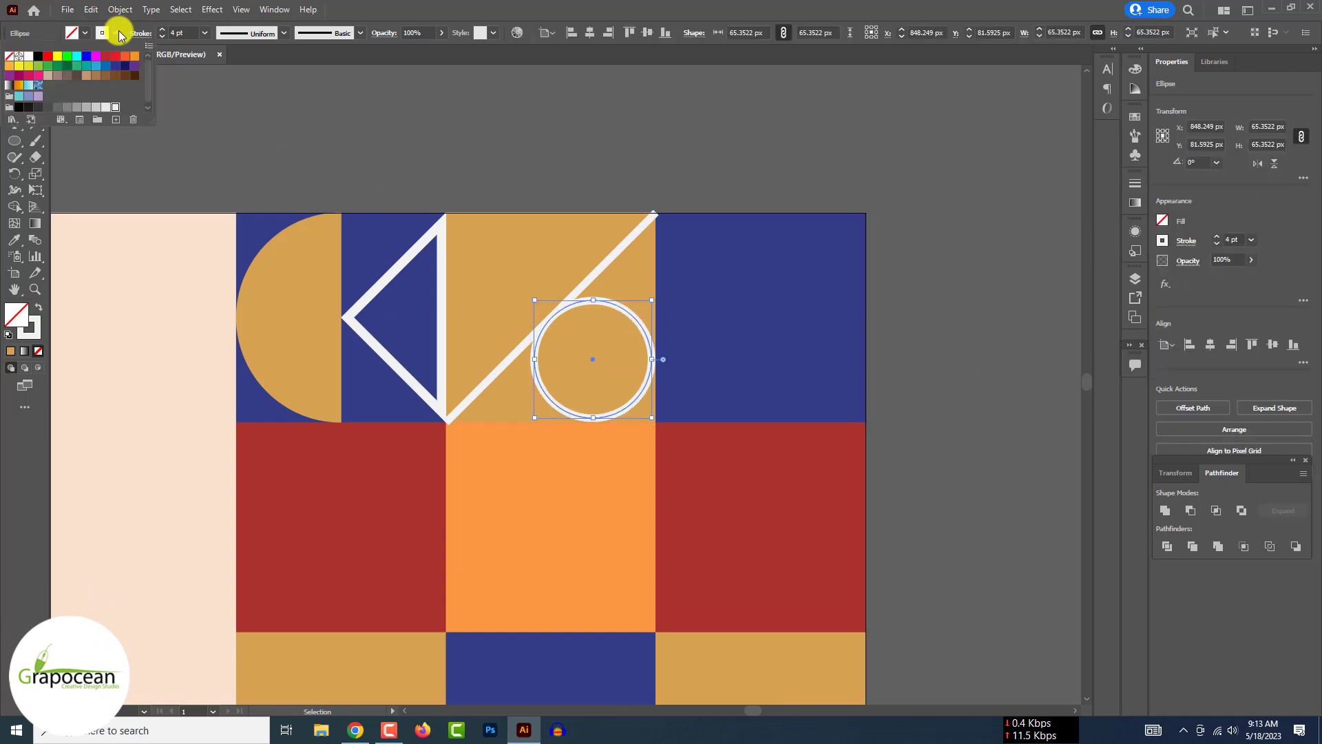
{"action": "left_click", "coordinate": [14, 240]}
{"action": "left_click", "coordinate": [667, 533]}
{"action": "scroll", "coordinate": [437, 551], "scroll_direction": "down", "scroll_amount": 2}
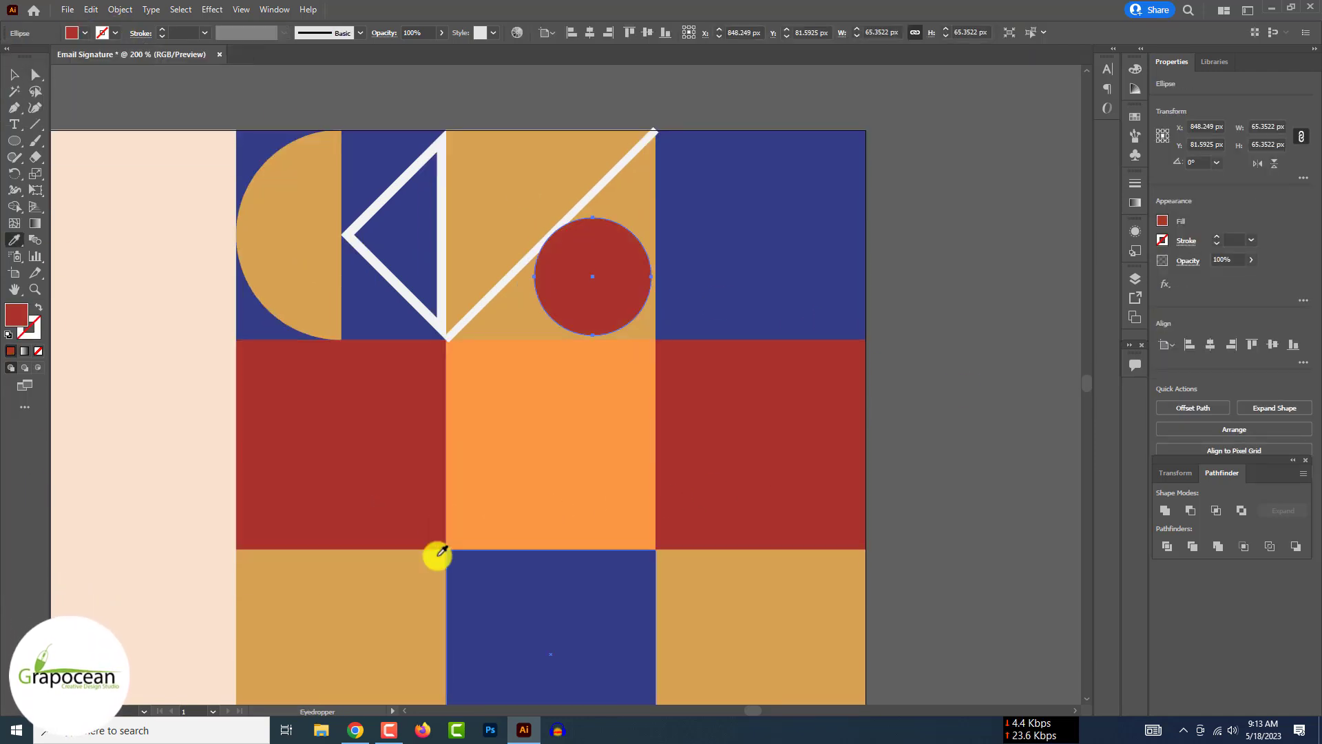
{"action": "left_click", "coordinate": [499, 607]}
{"action": "left_click", "coordinate": [144, 318]}
{"action": "key", "text": "v"}
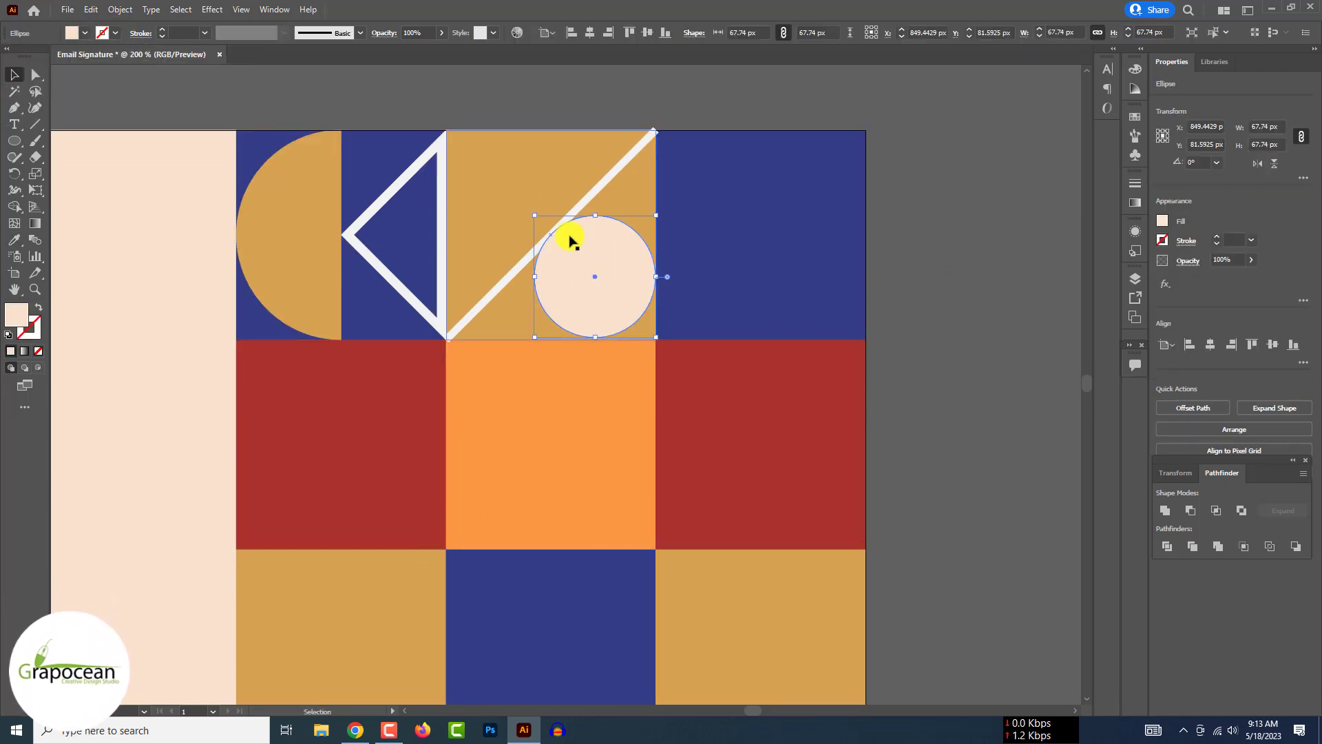
{"action": "mouse_move", "coordinate": [534, 218]}
{"action": "left_mouse_down"}
{"action": "mouse_move", "coordinate": [523, 200]}
{"action": "mouse_move", "coordinate": [534, 216]}
{"action": "left_mouse_up"}
Delete the circle's top anchor to make a half-circle, then move it against the diagonal
{"action": "left_click", "coordinate": [13, 107]}
{"action": "left_click", "coordinate": [593, 212]}
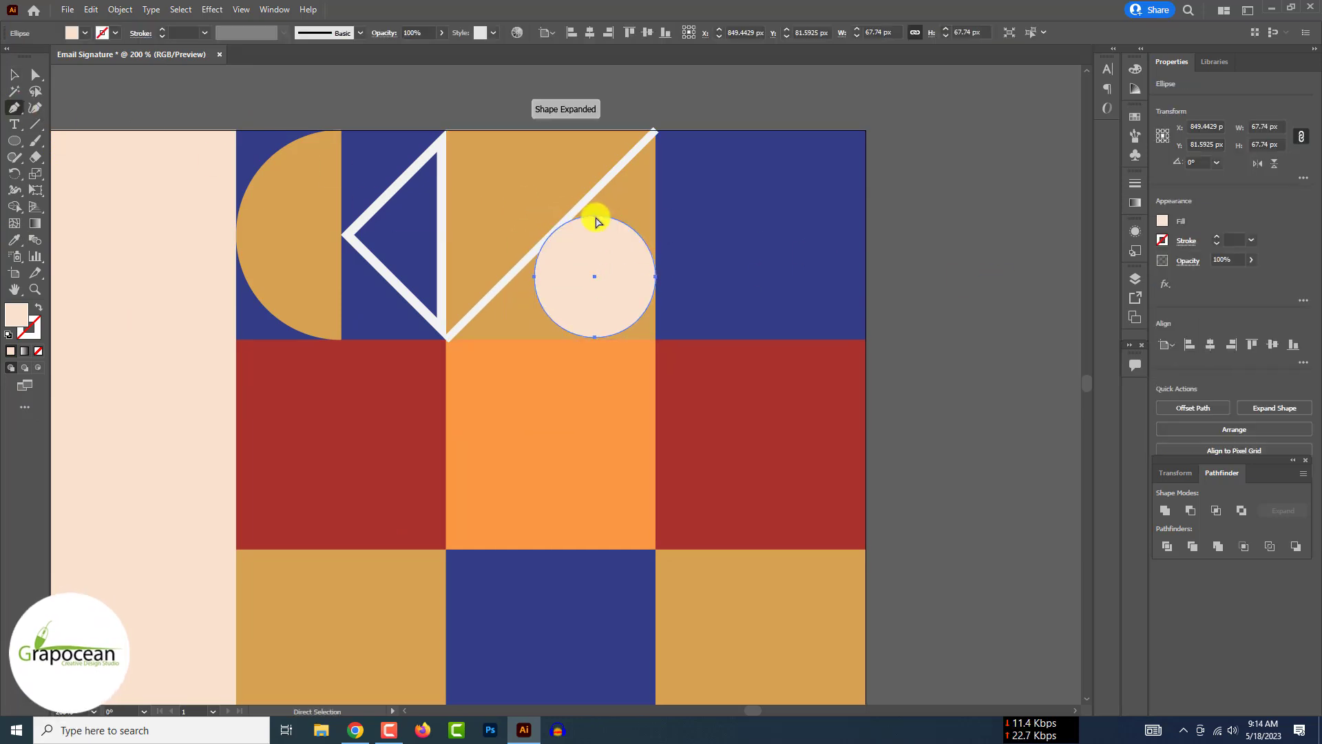
{"action": "key", "text": "v"}
{"action": "mouse_move", "coordinate": [652, 279]}
{"action": "left_mouse_down"}
{"action": "mouse_move", "coordinate": [619, 303]}
{"action": "mouse_move", "coordinate": [565, 184]}
{"action": "mouse_move", "coordinate": [551, 270]}
{"action": "left_mouse_up"}
{"action": "scroll", "coordinate": [531, 292], "scroll_direction": "up", "scroll_amount": 3}
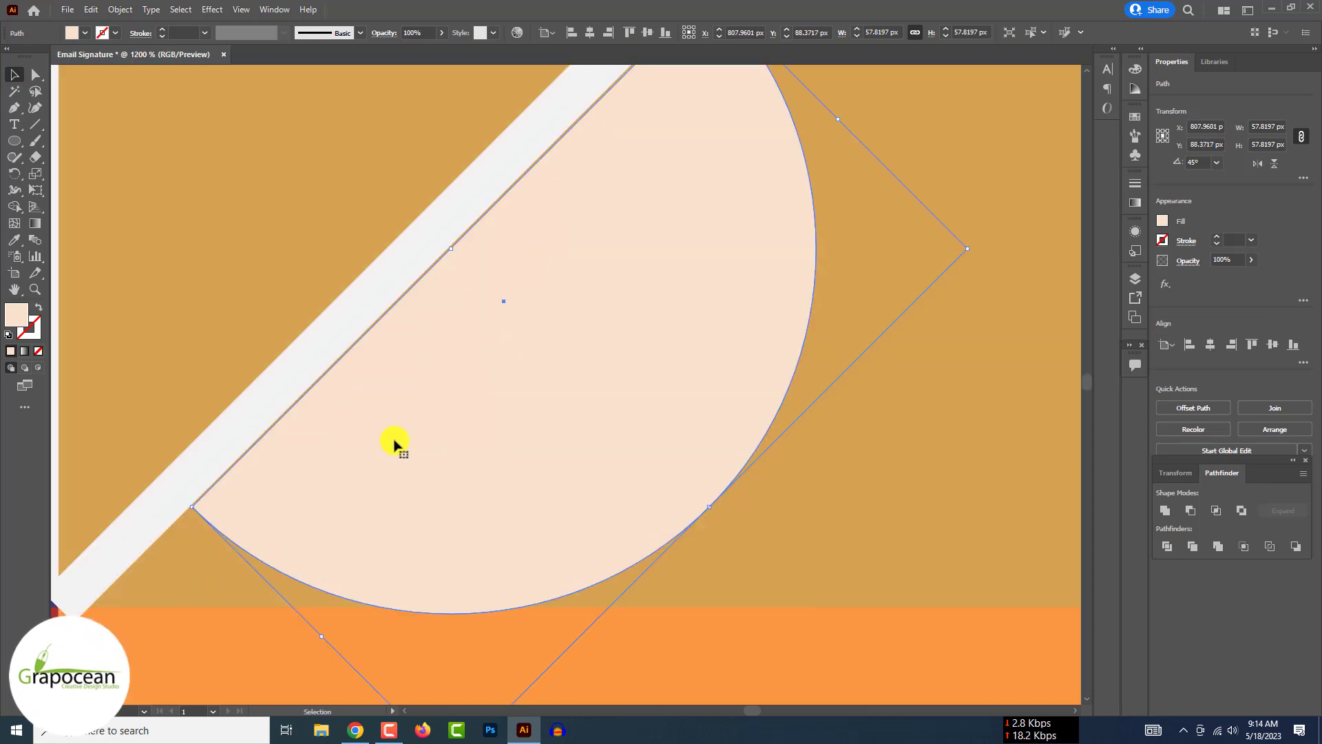
{"action": "scroll", "coordinate": [393, 442], "scroll_direction": "down", "scroll_amount": 3}
{"action": "scroll", "coordinate": [526, 257], "scroll_direction": "down", "scroll_amount": 5}
{"action": "left_click", "coordinate": [846, 308]}
{"action": "scroll", "coordinate": [845, 308], "scroll_direction": "up", "scroll_amount": 2}
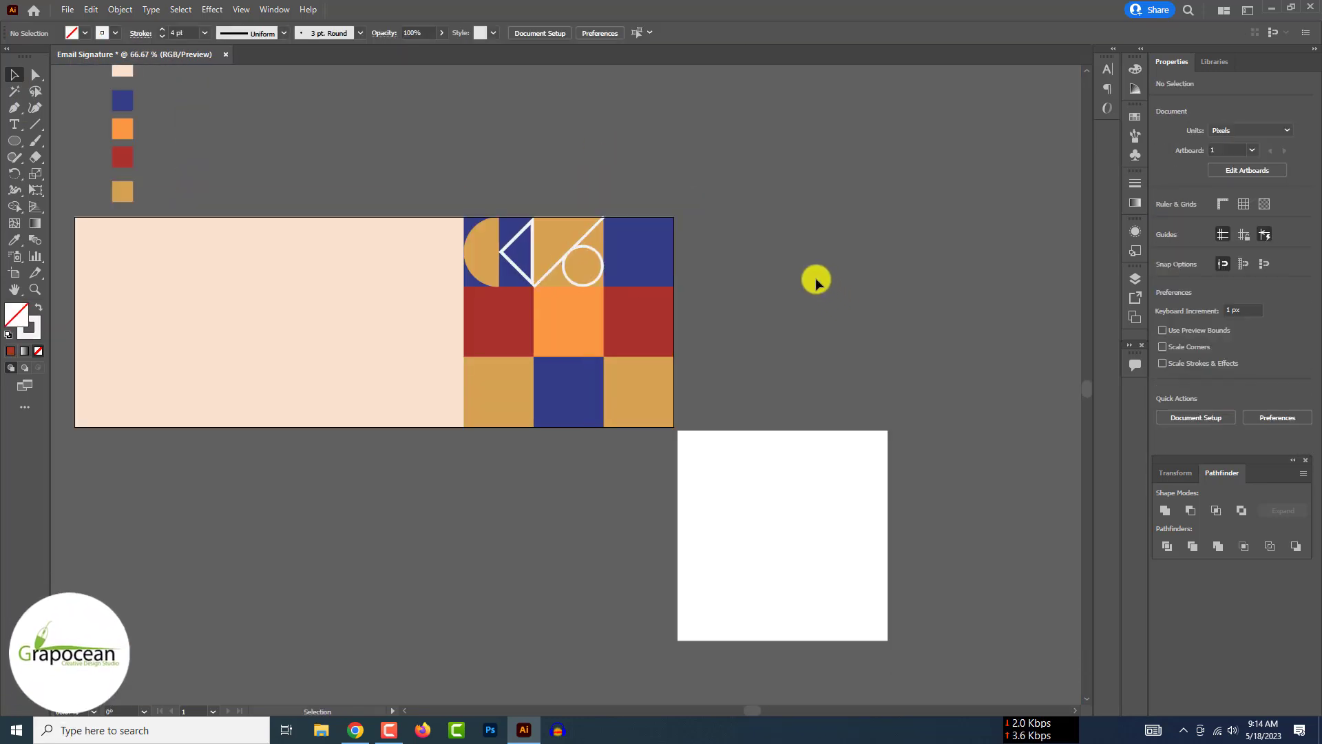
Draw a ring centred in the top-right blue tile and remove the inner circle's outline
{"action": "left_click_drag", "start_coordinate": [13, 141], "coordinate": [55, 171]}
{"action": "key", "text": "ctrl+plus"}
{"action": "key", "text": "ctrl+plus"}
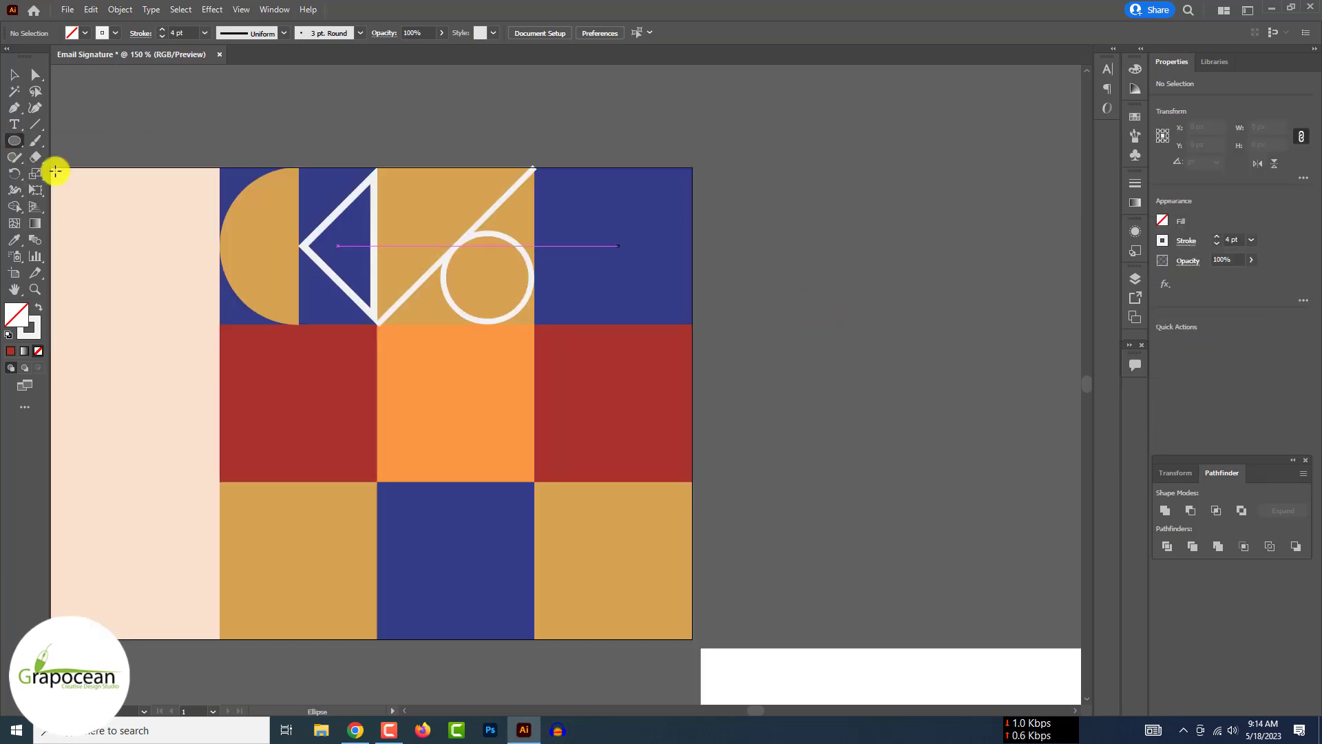
{"action": "left_click_drag", "start_coordinate": [613, 245], "coordinate": [639, 272]}
{"action": "key", "text": "ctrl+shift+a"}
{"action": "left_click", "coordinate": [102, 32]}
{"action": "left_click", "coordinate": [7, 44]}
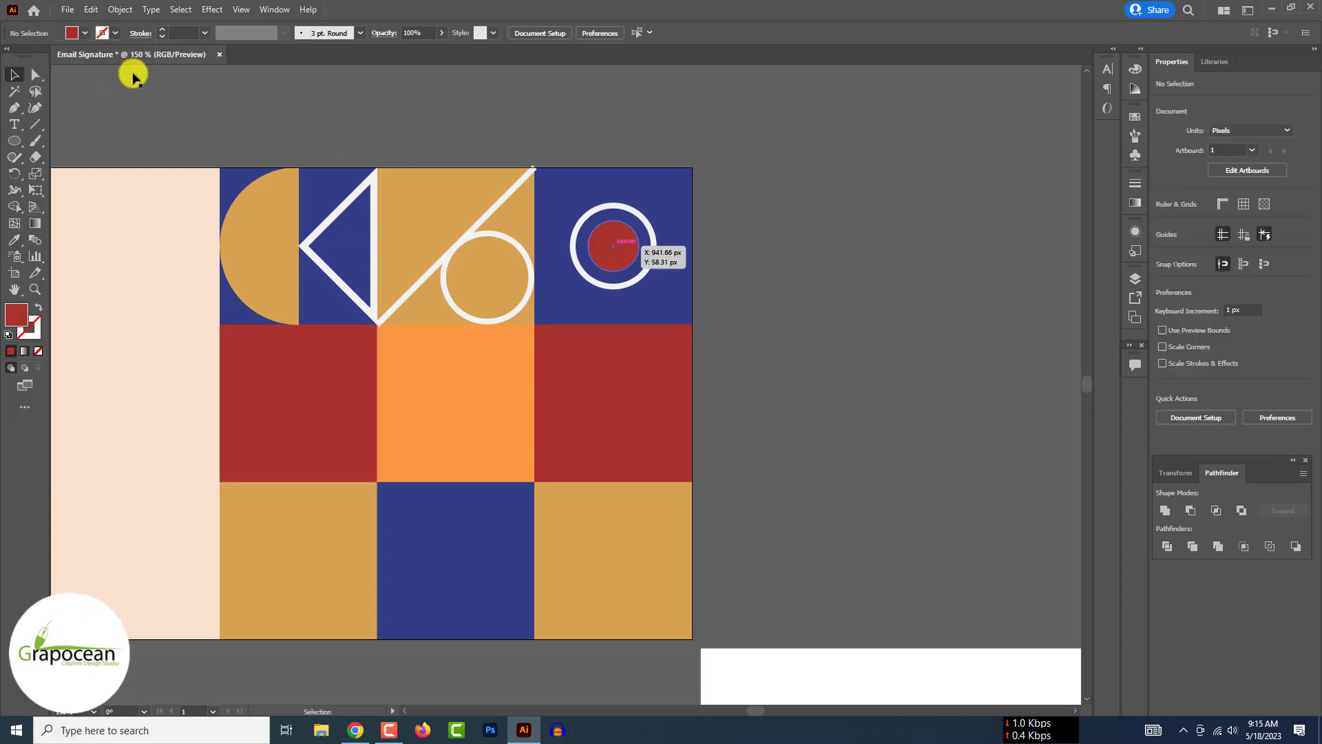
Lay a diagonal line across the top-right tile and Shape Builder-fill the circle's upper-right half peach
{"action": "key", "text": "backslash"}
{"action": "left_click_drag", "start_coordinate": [691, 321], "coordinate": [534, 168]}
{"action": "key", "text": "v"}
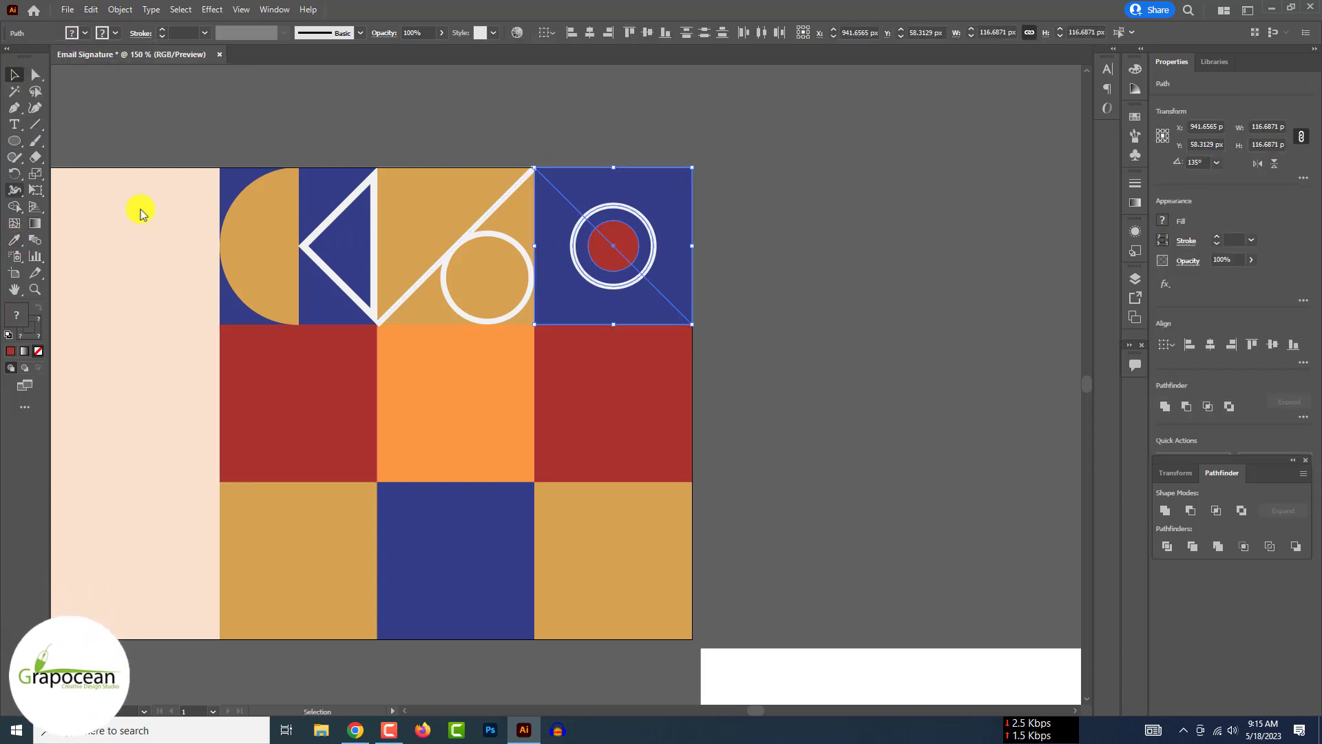
{"action": "key", "text": "shift+m"}
{"action": "left_click", "coordinate": [624, 234]}
{"action": "key", "text": "ctrl+shift+a"}
{"action": "key", "text": "ctrl+1"}
Undo the peach fill and remove the red circle's upper-right half instead
{"action": "key", "text": "ctrl+z"}
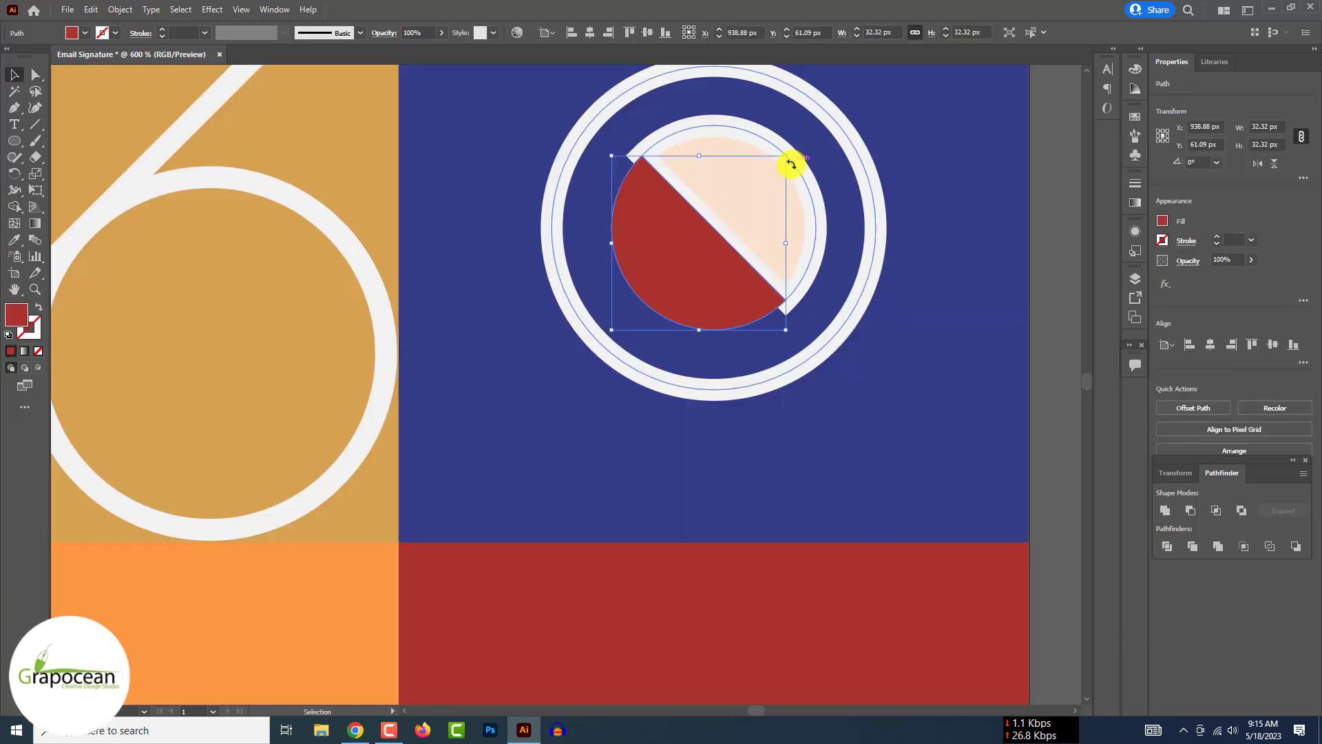
{"action": "key", "text": "ctrl+z"}
{"action": "key", "text": "ctrl+equal"}
{"action": "key", "text": "ctrl+equal"}
{"action": "key", "text": "ctrl+equal"}
{"action": "key", "text": "ctrl+minus"}
{"action": "key", "text": "ctrl+minus"}
{"action": "key", "text": "ctrl+minus"}
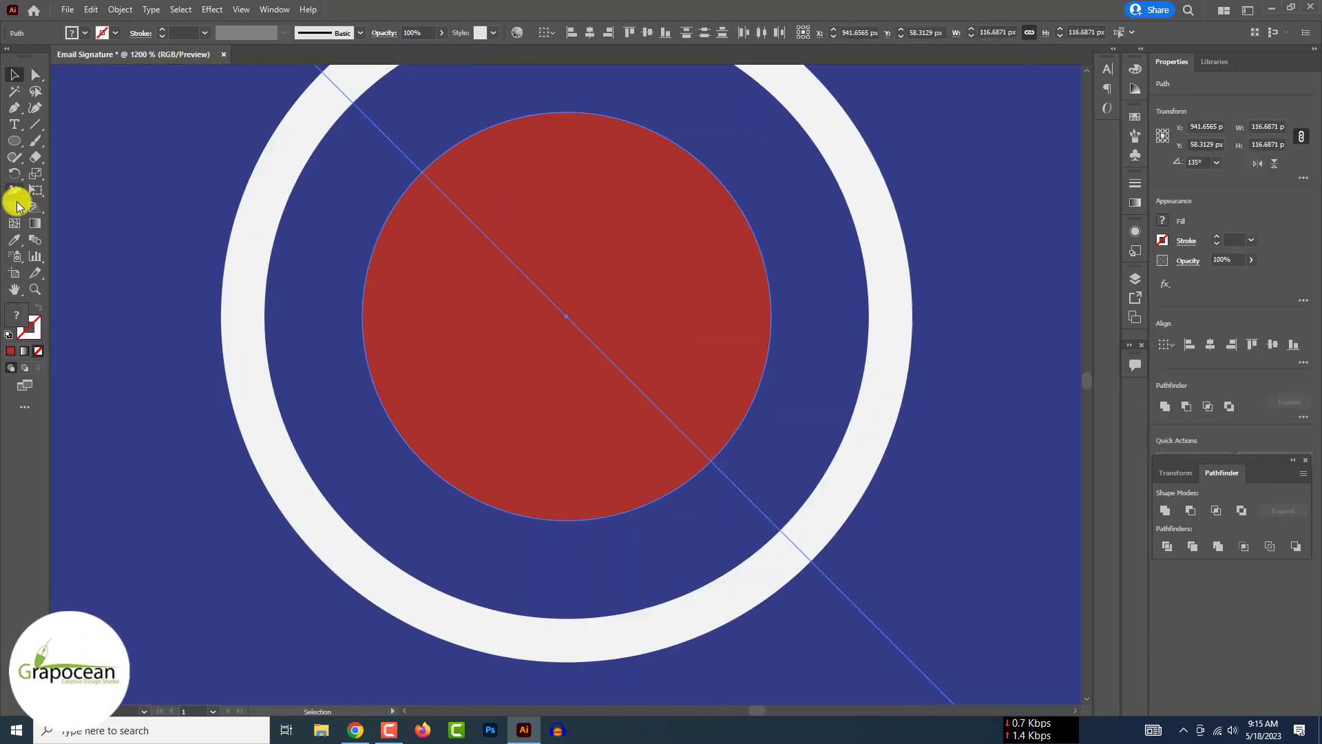
{"action": "left_click", "coordinate": [631, 267], "text": "alt"}
{"action": "key", "text": "ctrl+shift+a"}
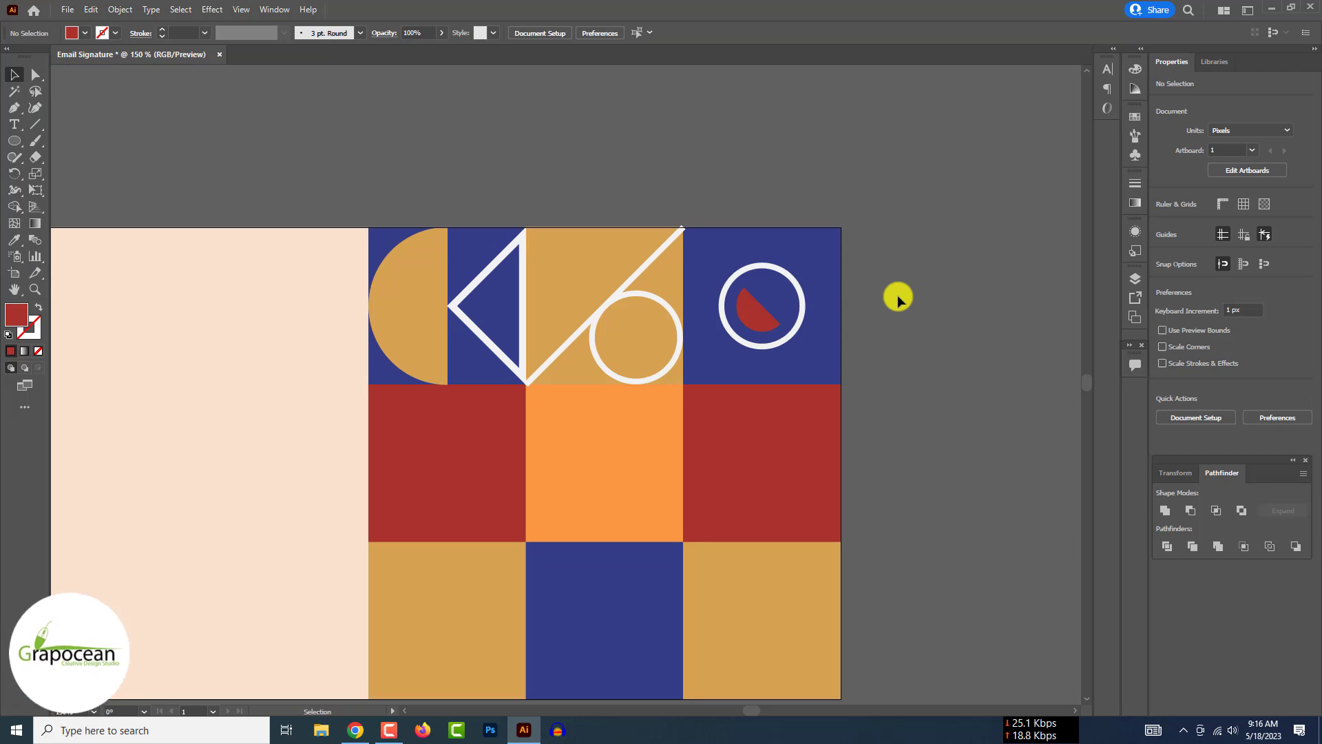
Delete the blue top-right square's upper-right triangle with Shape Builder
{"action": "left_click", "coordinate": [15, 107]}
{"action": "left_click", "coordinate": [682, 227]}
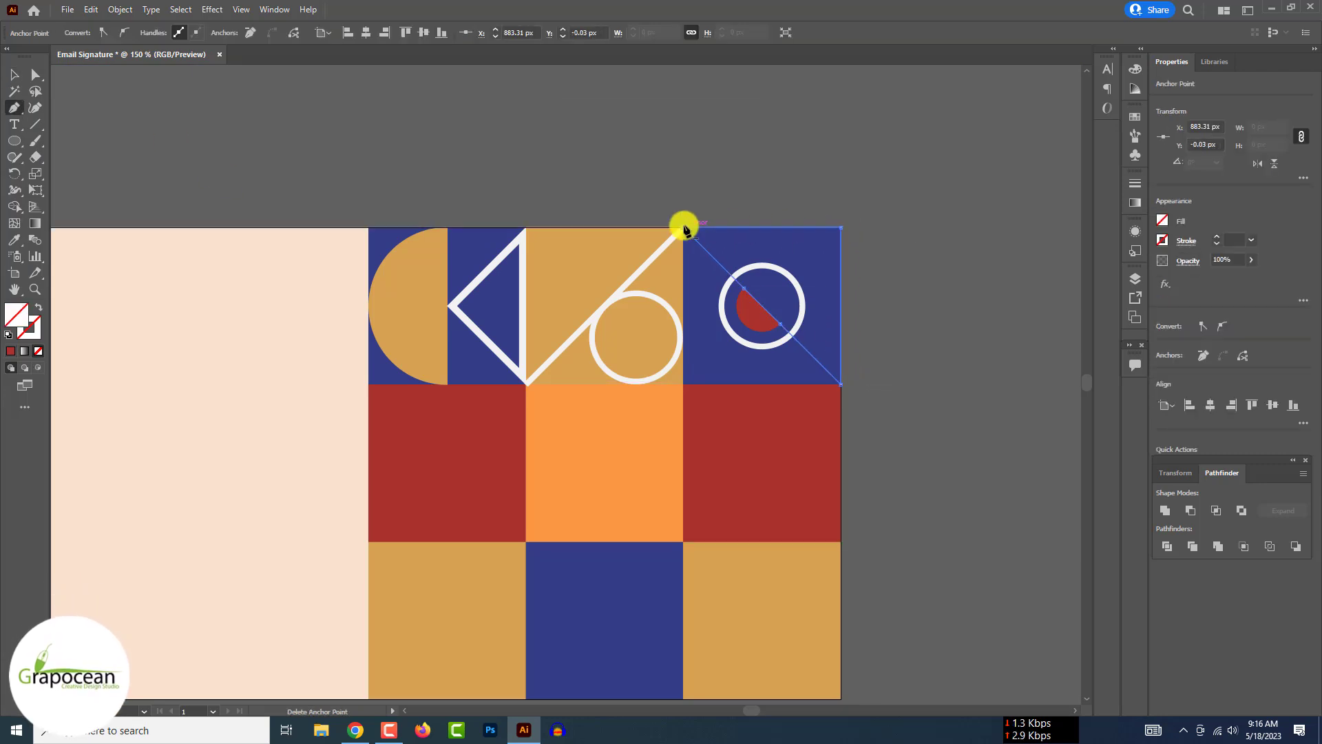
{"action": "key", "text": "ctrl+shift+a"}
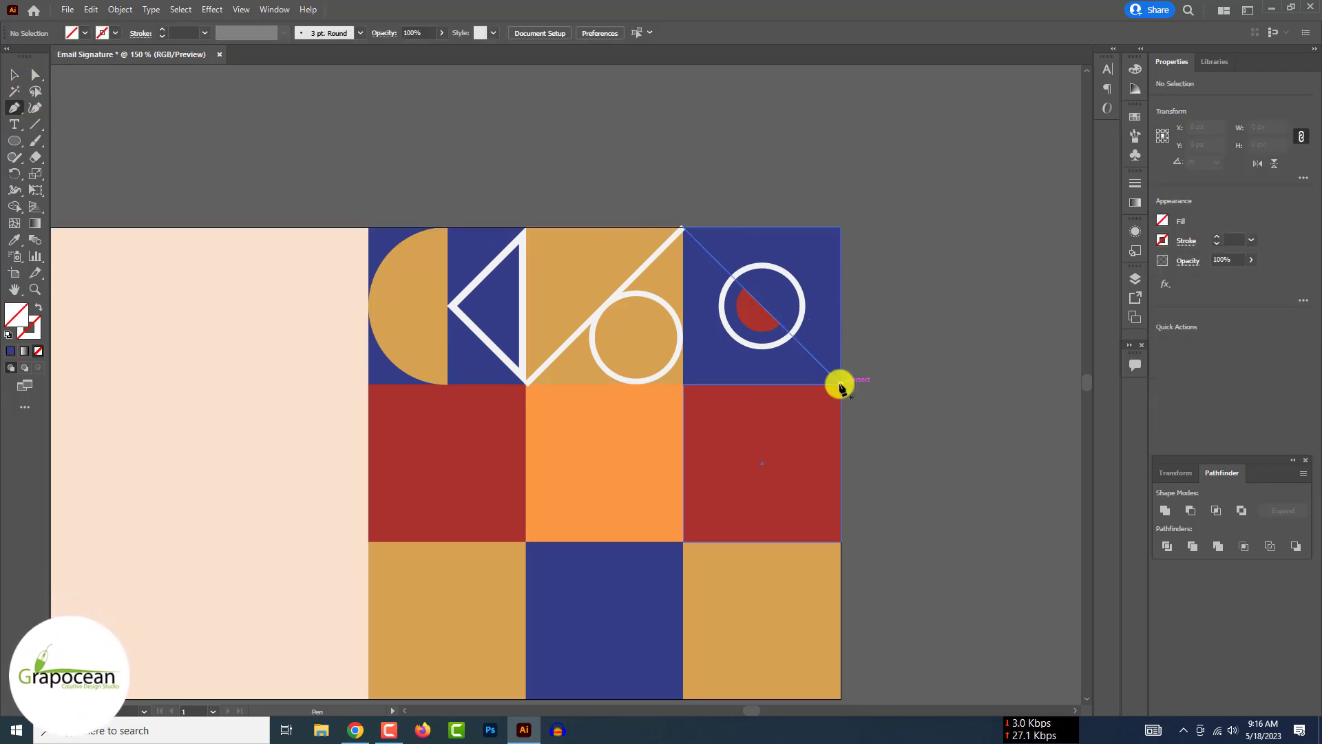
{"action": "left_click", "coordinate": [14, 75]}
{"action": "left_click_drag", "start_coordinate": [807, 267], "coordinate": [850, 358]}
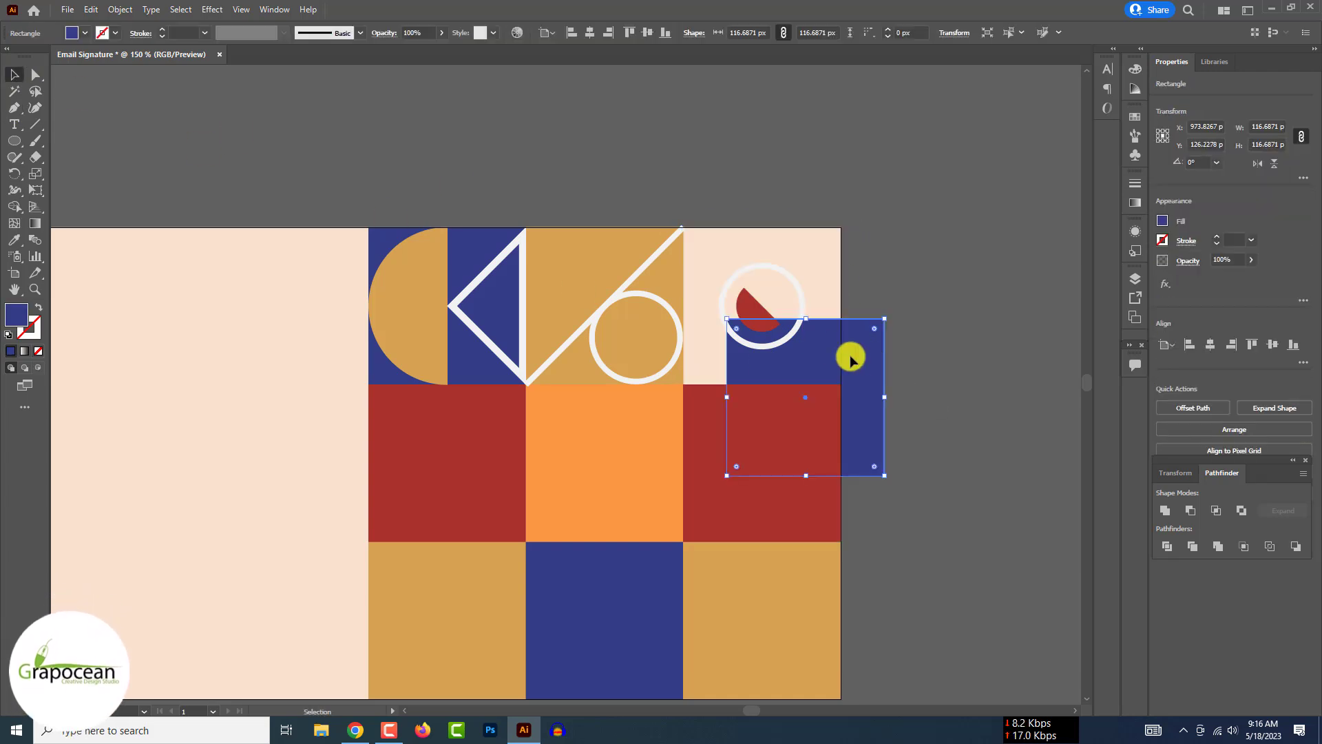
{"action": "key", "text": "ctrl+z"}
{"action": "key", "text": "shift+m"}
{"action": "left_click", "coordinate": [806, 255], "text": "alt"}
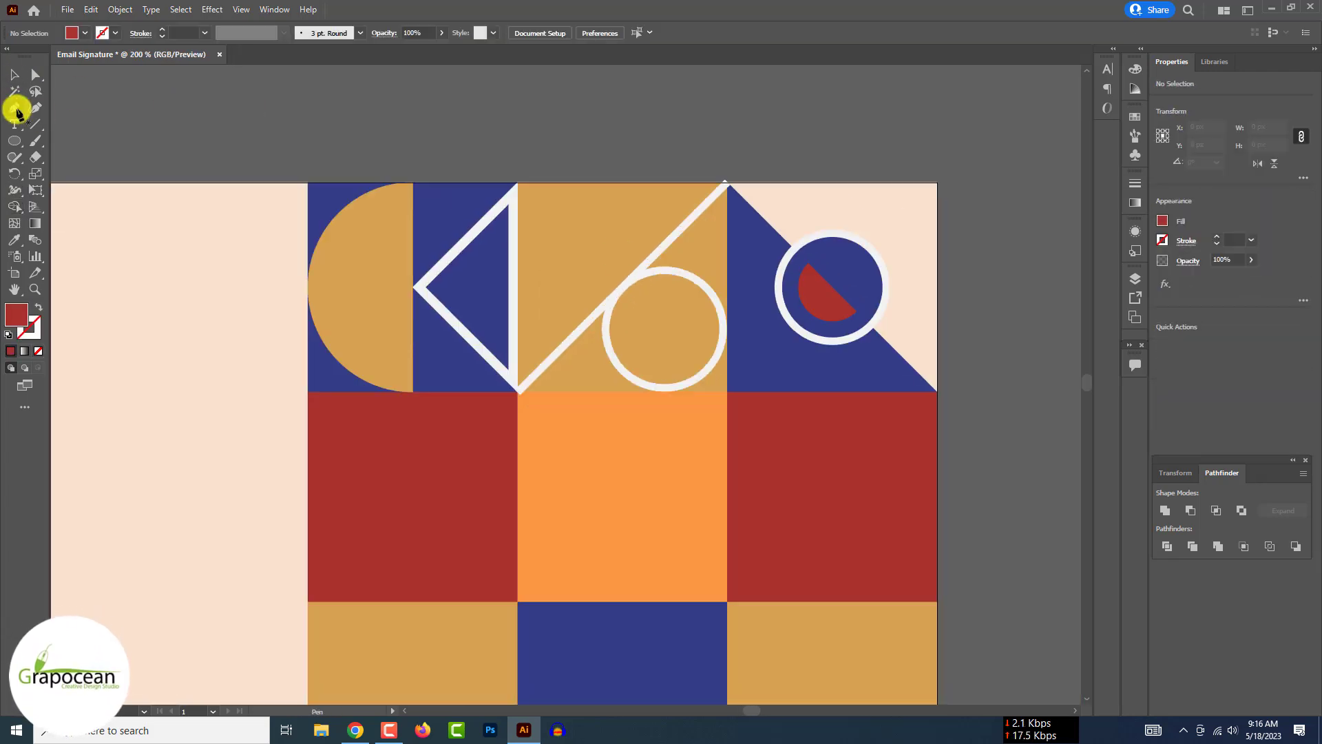
Draw a red triangle with the Pen tool across the top of the tan circle tile
{"action": "left_click", "coordinate": [15, 107]}
{"action": "left_click", "coordinate": [606, 278]}
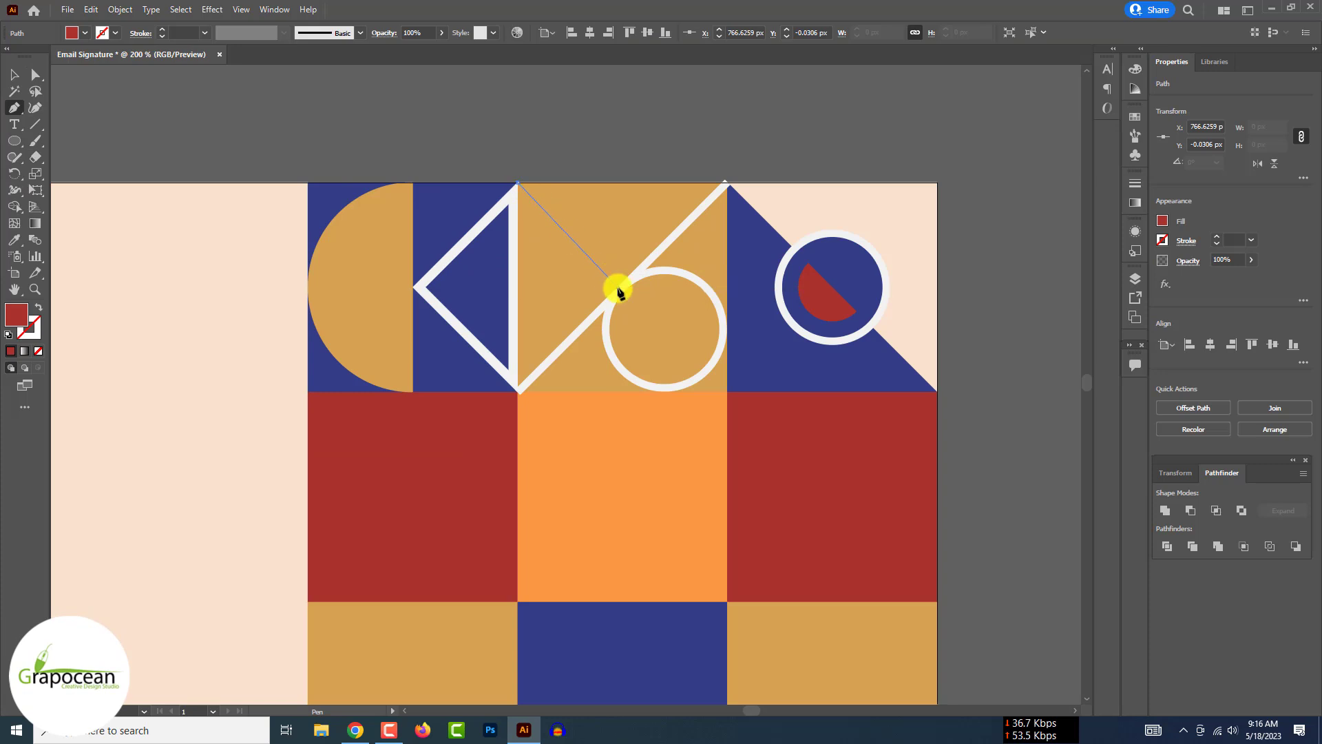
{"action": "left_click", "coordinate": [618, 289]}
{"action": "left_click", "coordinate": [727, 183]}
{"action": "left_click", "coordinate": [518, 183]}
Draw a closed outline path from the half-circle's bottom end down the red block
{"action": "key", "text": "v"}
{"action": "key", "text": "ctrl+minus"}
{"action": "key", "text": "ctrl+minus"}
{"action": "key", "text": "ctrl+minus"}
{"action": "left_click", "coordinate": [830, 350]}
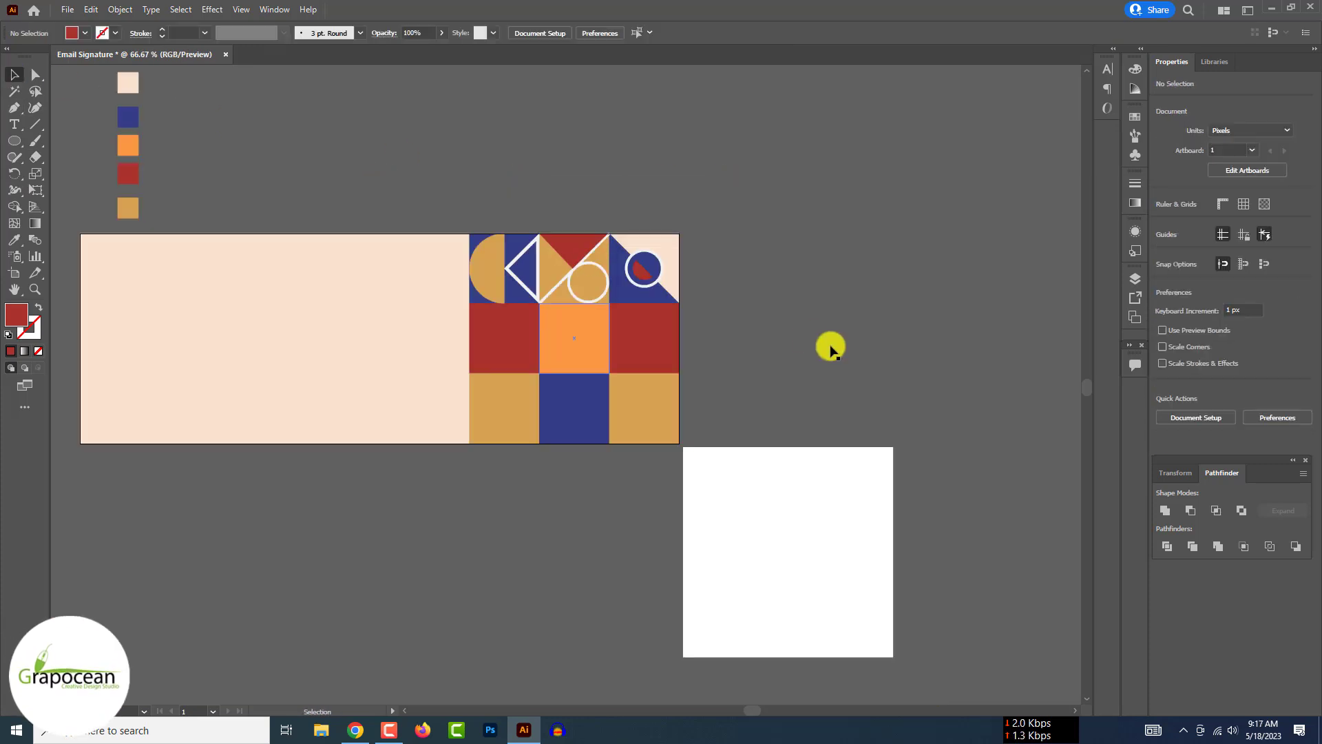
{"action": "key", "text": "ctrl+plus"}
{"action": "key", "text": "ctrl+plus"}
{"action": "key", "text": "ctrl+plus"}
{"action": "key", "text": "p"}
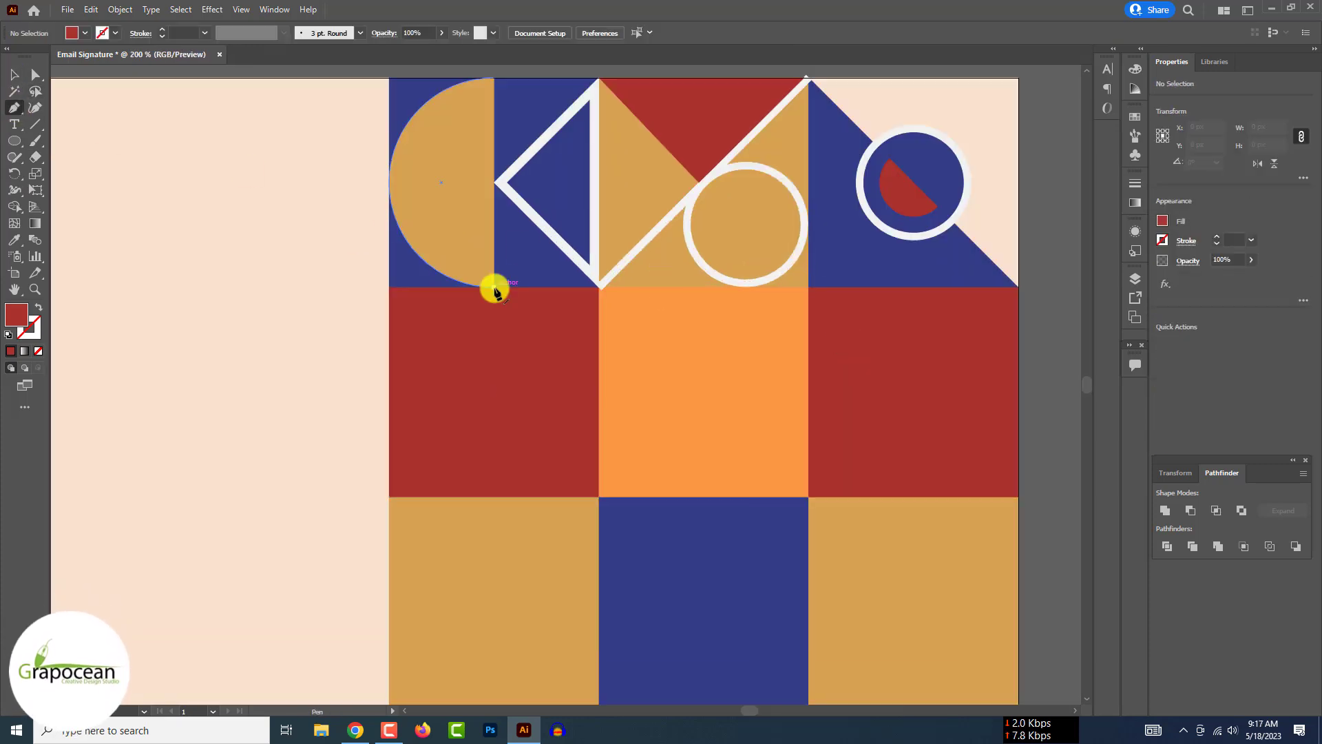
{"action": "left_click_drag", "start_coordinate": [494, 286], "coordinate": [493, 329]}
{"action": "left_click", "coordinate": [599, 495]}
{"action": "left_click", "coordinate": [591, 286]}
{"action": "left_click", "coordinate": [183, 260], "text": "ctrl"}
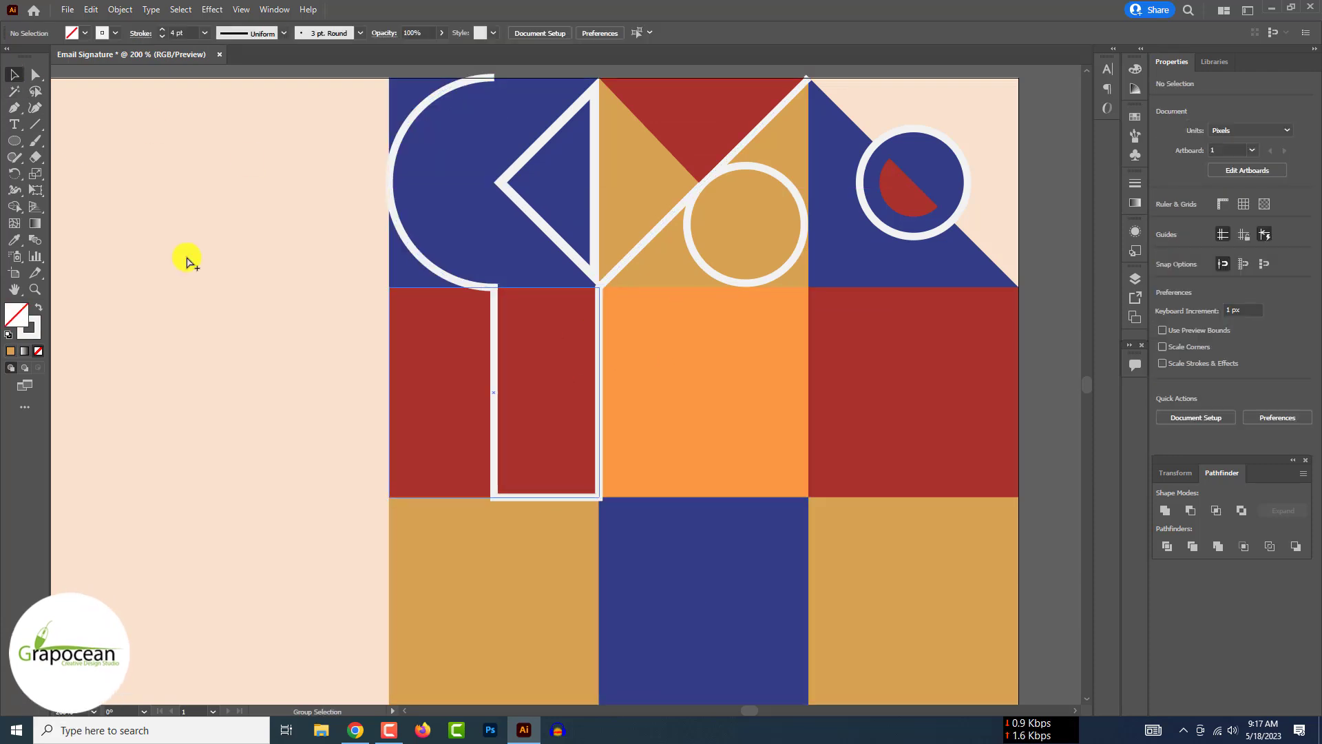
{"action": "key", "text": "ctrl+minus"}
{"action": "key", "text": "ctrl+minus"}
{"action": "key", "text": "ctrl+plus"}
{"action": "key", "text": "ctrl+plus"}
Draw a dividing line down the red block, then try deleting a corner point and undo it
{"action": "key", "text": "p"}
{"action": "left_click", "coordinate": [407, 133]}
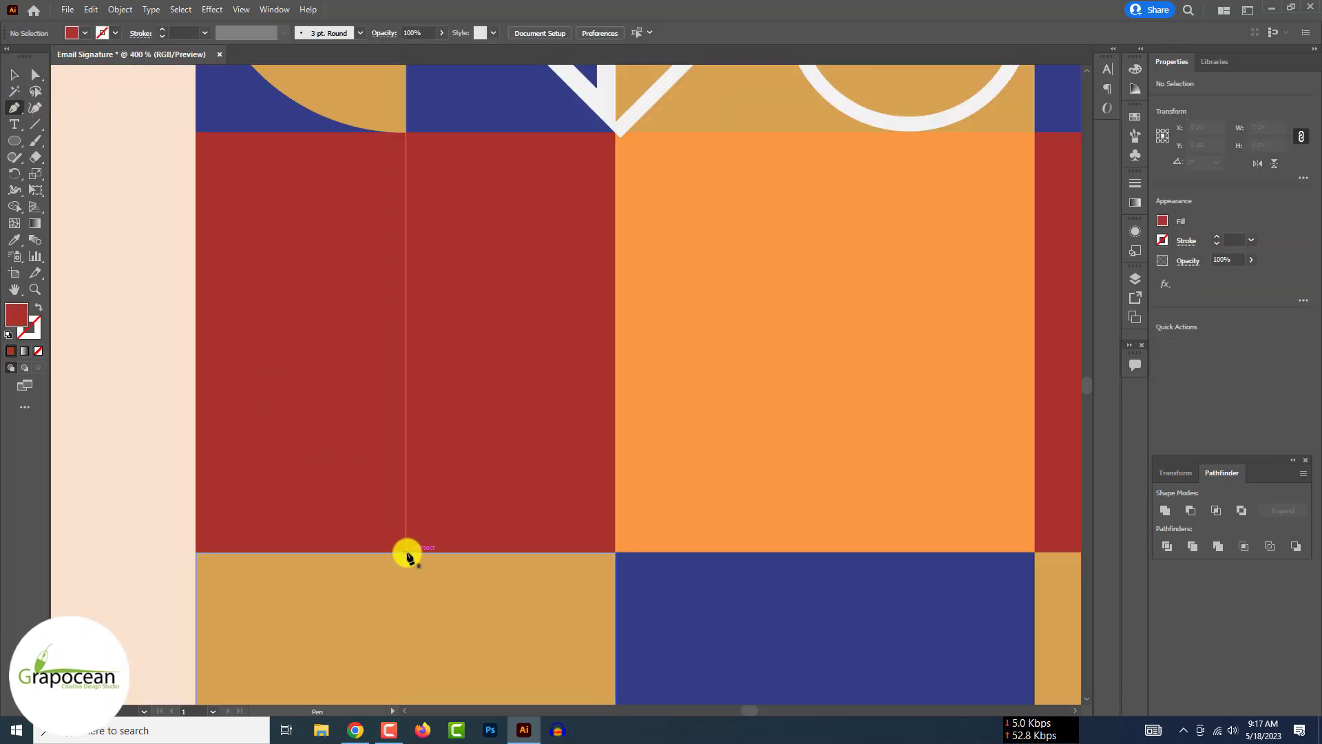
{"action": "left_click_drag", "start_coordinate": [405, 552], "coordinate": [409, 372]}
{"action": "left_click", "coordinate": [36, 74]}
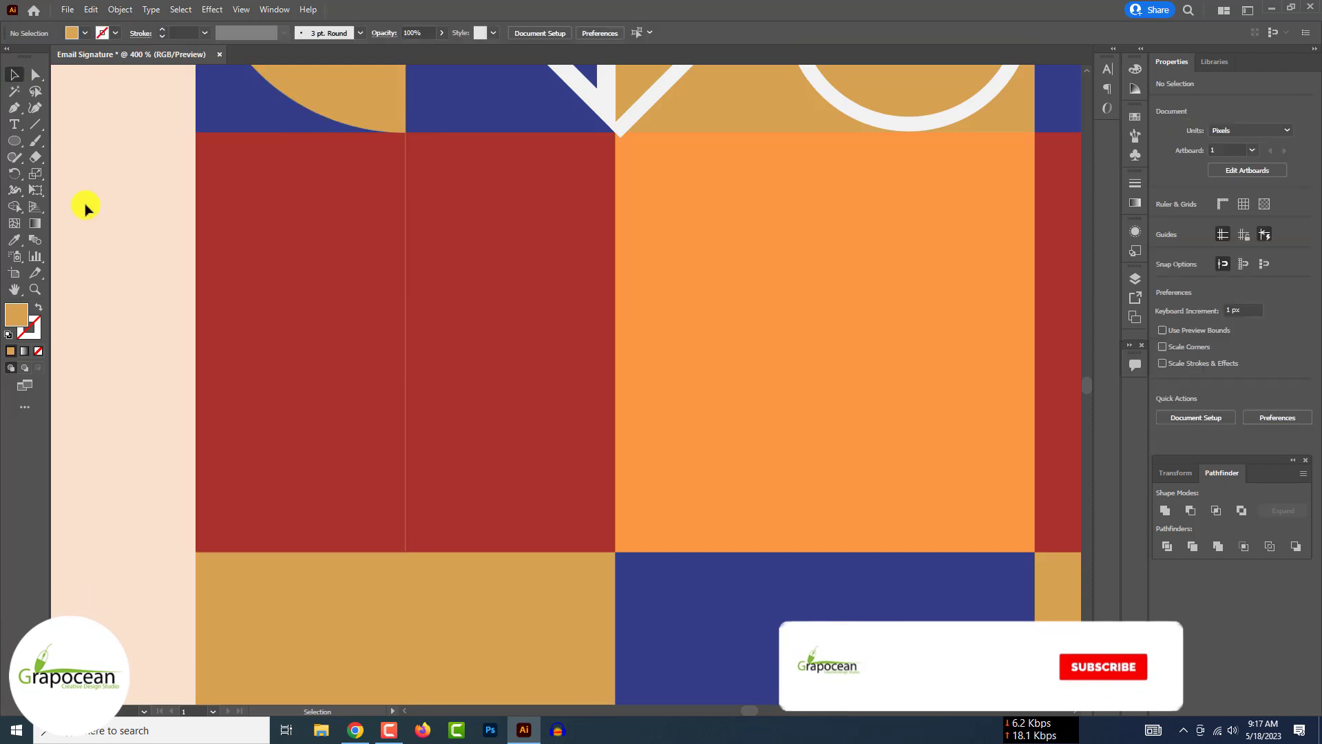
{"action": "key", "text": "ctrl+z"}
{"action": "key", "text": "ctrl+z"}
{"action": "left_click", "coordinate": [615, 133]}
{"action": "key", "text": "Delete"}
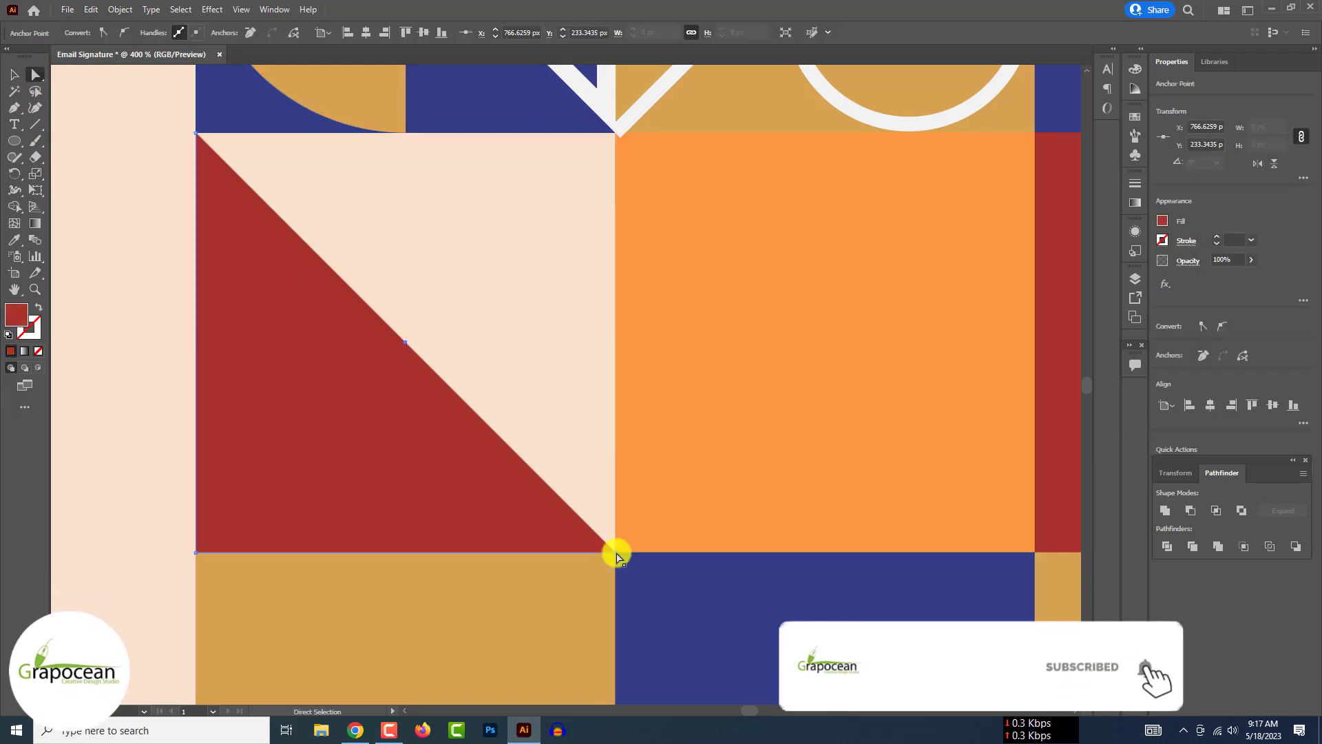
{"action": "key", "text": "ctrl+z"}
{"action": "key", "text": "v"}
Narrow the middle-left red rectangle to half its width
{"action": "left_click_drag", "start_coordinate": [615, 342], "coordinate": [408, 344]}
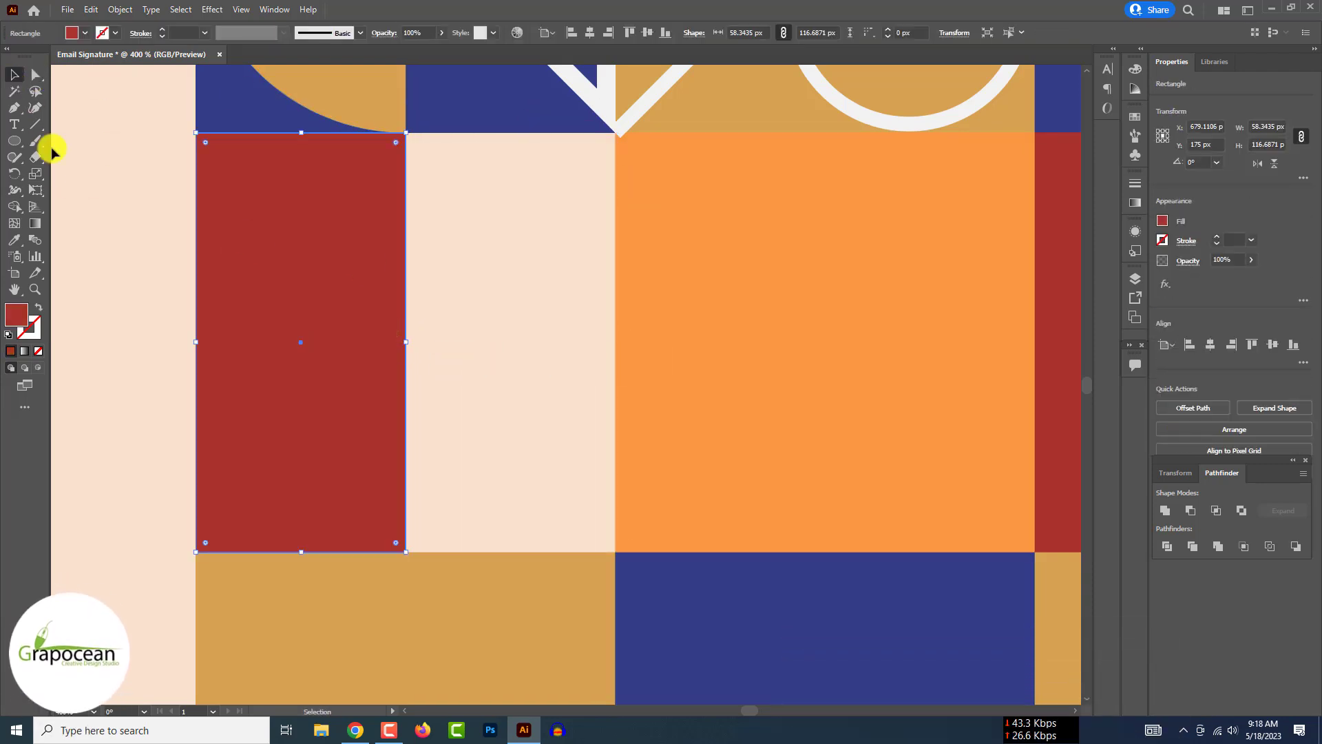
{"action": "left_click", "coordinate": [106, 242]}
{"action": "key", "text": "ctrl+minus"}
{"action": "left_click", "coordinate": [320, 364]}
{"action": "left_click", "coordinate": [162, 295]}
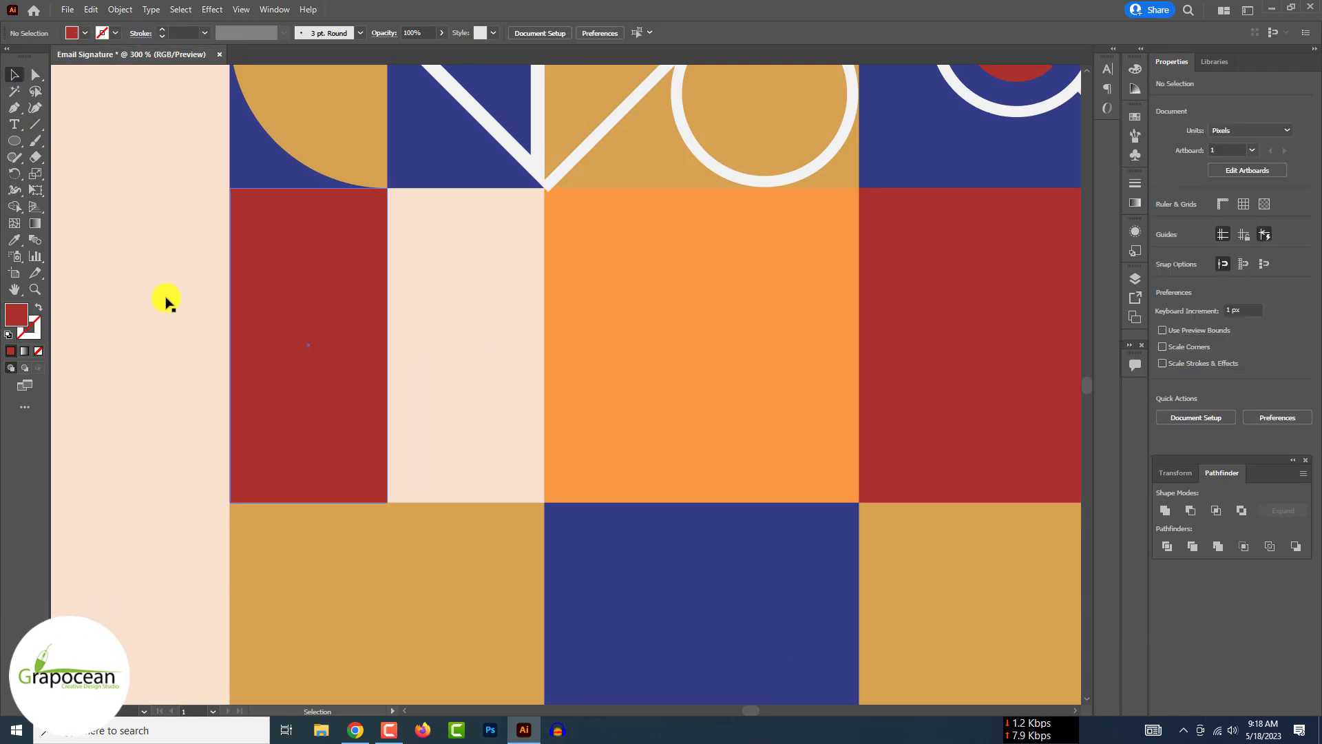
Copy the rectangle into the right half, shrink it to a thin strip, and repeat it as stripes
{"action": "left_click_drag", "start_coordinate": [336, 313], "coordinate": [453, 316]}
{"action": "key", "text": "ctrl+t"}
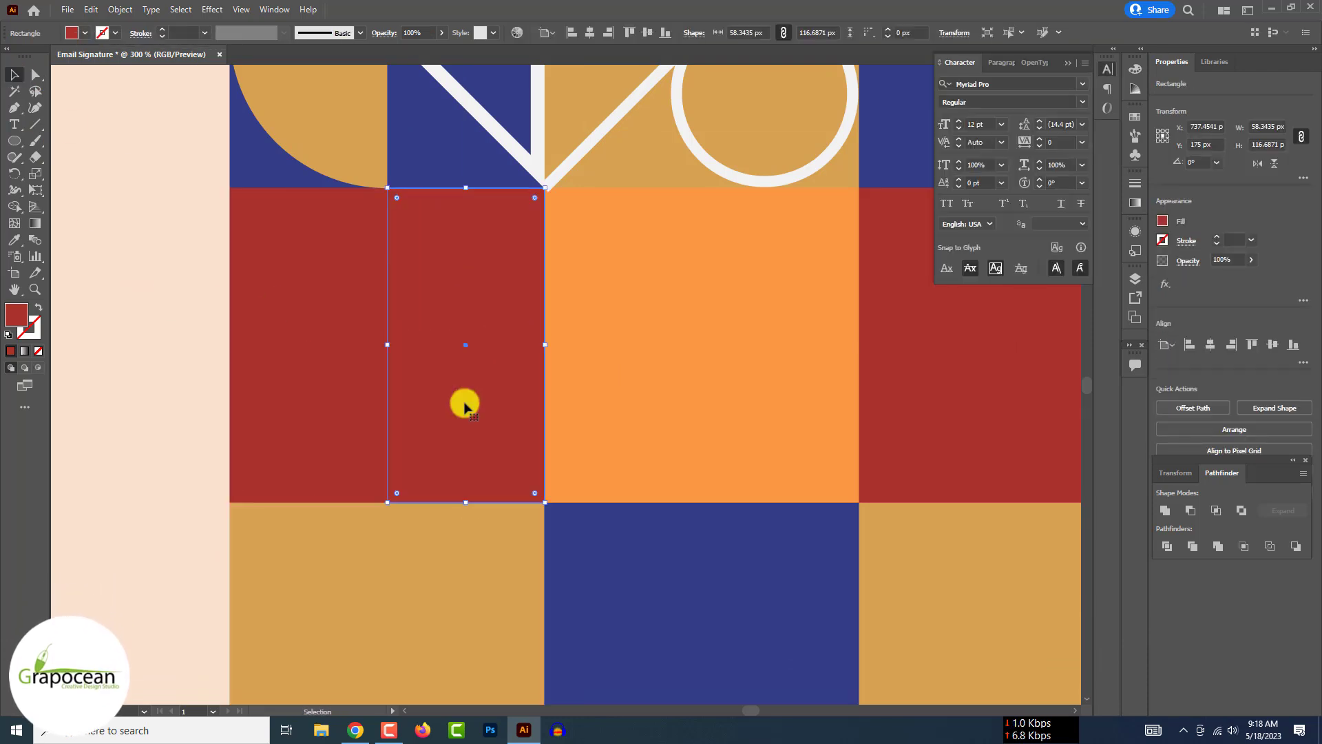
{"action": "mouse_move", "coordinate": [465, 502]}
{"action": "left_mouse_down"}
{"action": "mouse_move", "coordinate": [465, 216]}
{"action": "mouse_move", "coordinate": [466, 242]}
{"action": "left_mouse_up"}
{"action": "key", "text": "ctrl+d"}
{"action": "key", "text": "ctrl+d"}
{"action": "key", "text": "ctrl+d"}
{"action": "key", "text": "ctrl+d"}
{"action": "key", "text": "ctrl+d"}
{"action": "key", "text": "ctrl+d"}
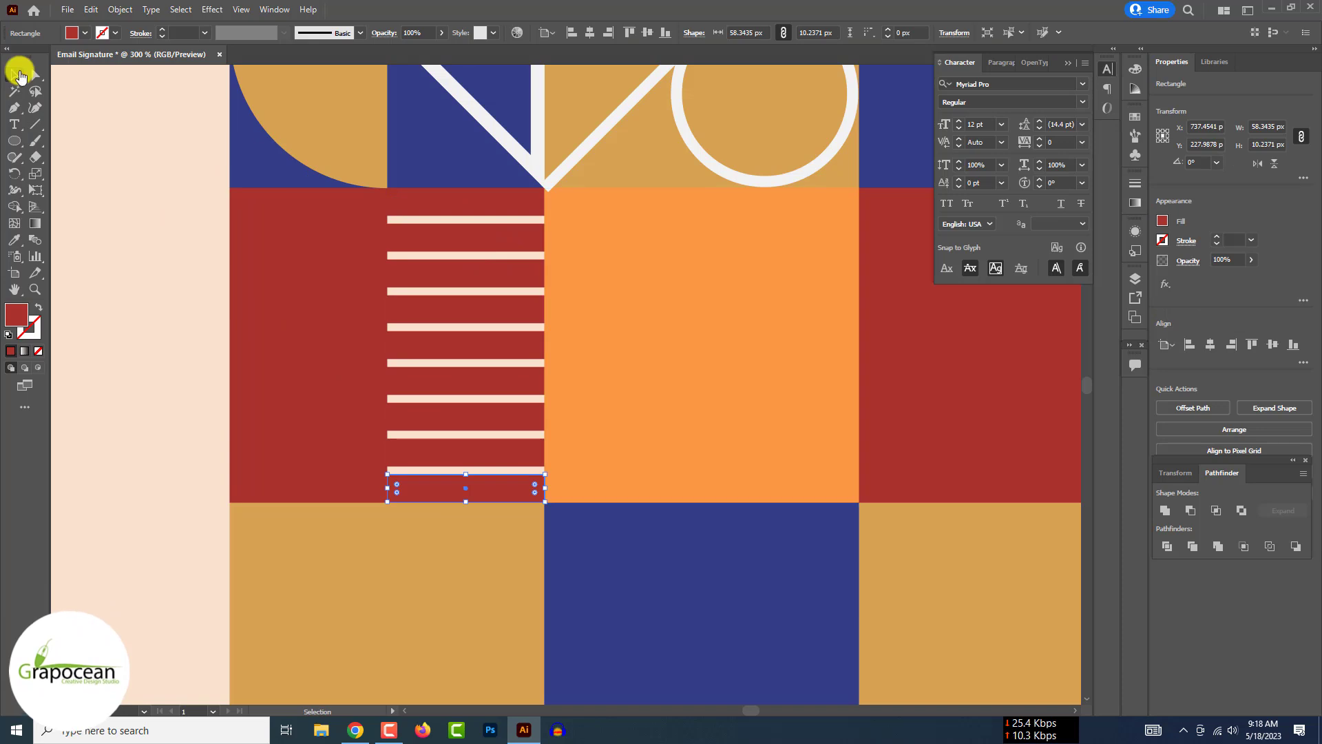
{"action": "key", "text": "ctrl+1"}
{"action": "key", "text": "ctrl+plus"}
{"action": "left_click", "coordinate": [761, 304]}
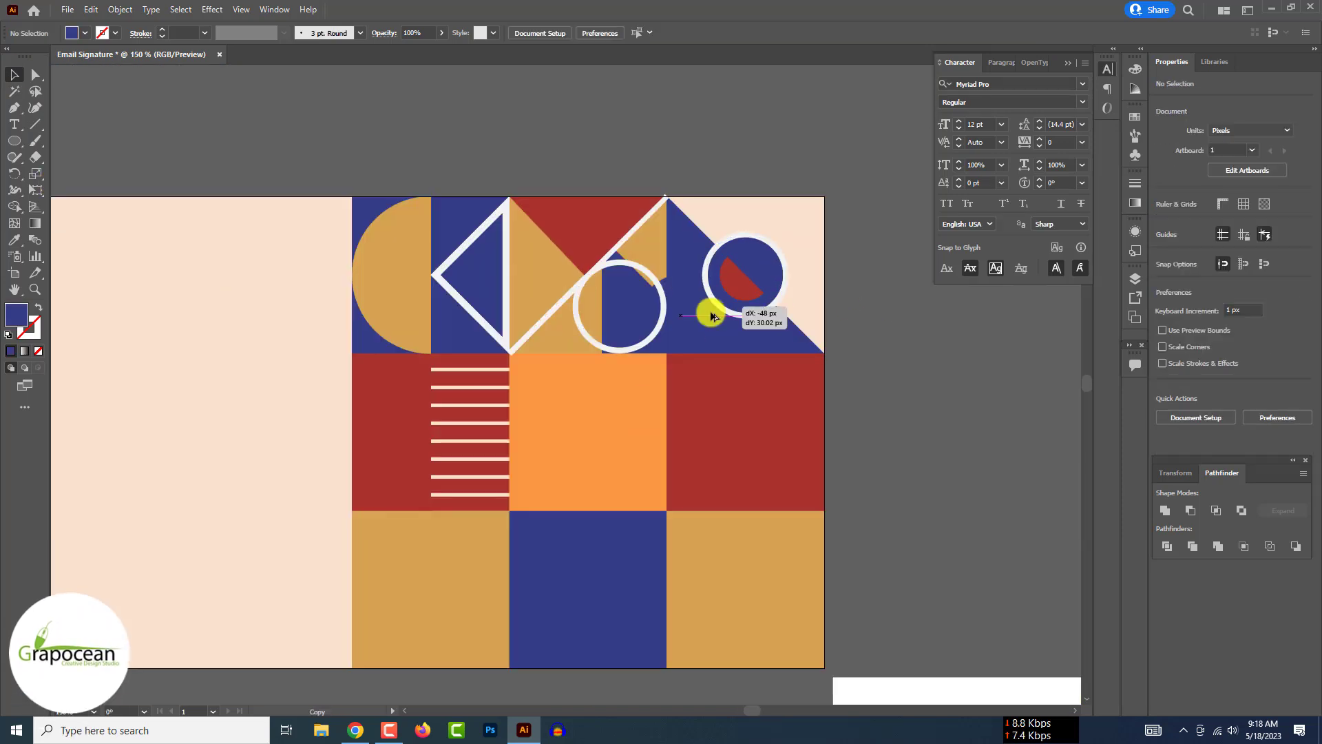
Copy the ringed circle onto the bottom edge of the left red tile
{"action": "left_click", "coordinate": [951, 360]}
{"action": "left_click_drag", "start_coordinate": [423, 441], "coordinate": [428, 428]}
{"action": "key", "text": "ctrl+plus"}
{"action": "key", "text": "ctrl+plus"}
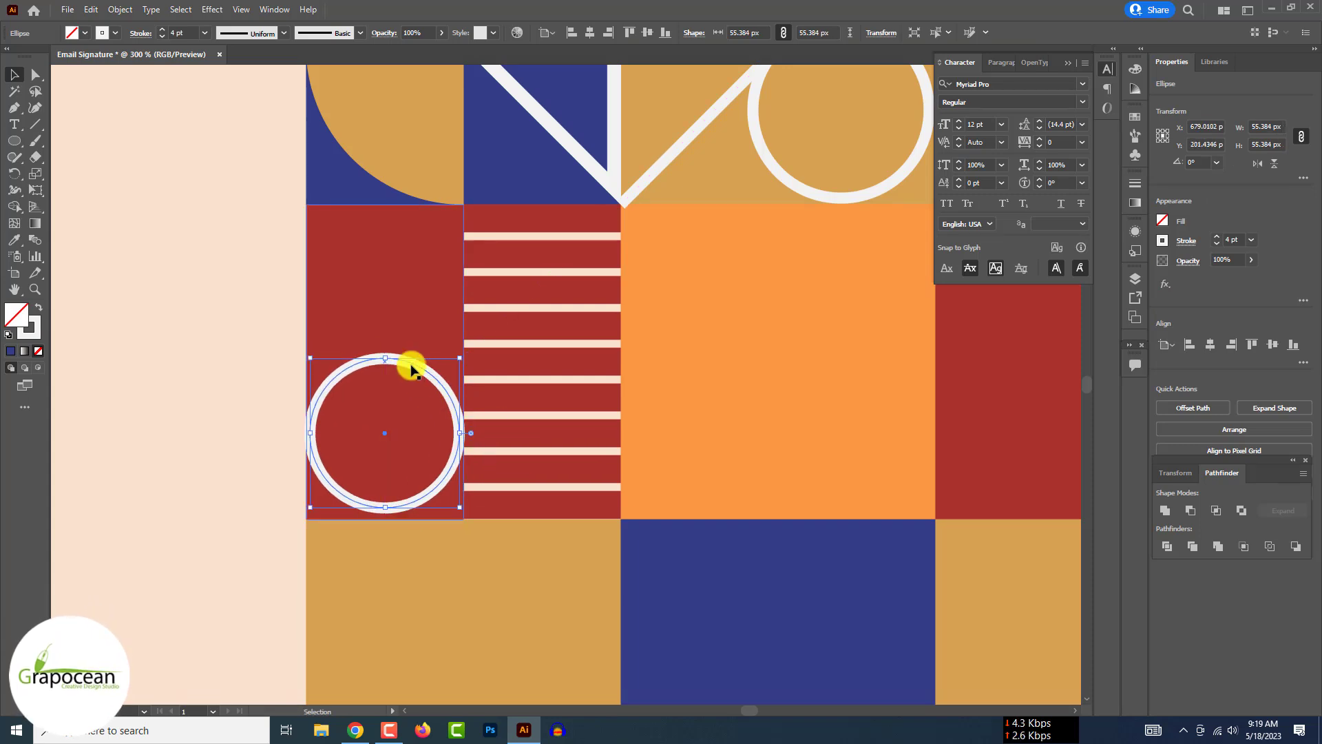
{"action": "mouse_move", "coordinate": [410, 370]}
{"action": "left_mouse_down"}
{"action": "mouse_move", "coordinate": [383, 393]}
{"action": "mouse_move", "coordinate": [384, 468]}
{"action": "mouse_move", "coordinate": [421, 456]}
{"action": "left_mouse_up"}
{"action": "left_click", "coordinate": [360, 363], "text": "shift"}
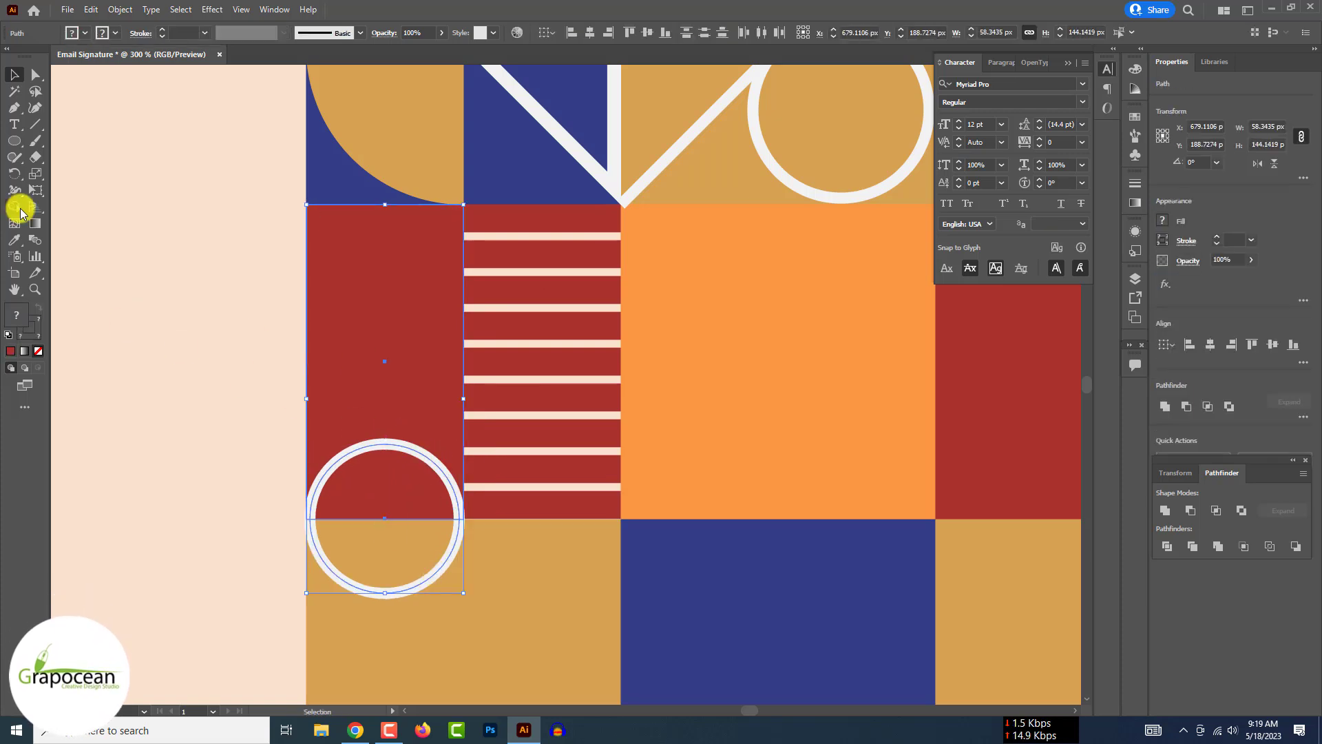
Draw a small blue circle inside the white half-ring and hide its lower half
{"action": "key", "text": "ctrl+shift+a"}
{"action": "scroll", "coordinate": [466, 520], "scroll_direction": "down", "scroll_amount": 2}
{"action": "scroll", "coordinate": [414, 482], "scroll_direction": "up", "scroll_amount": 3}
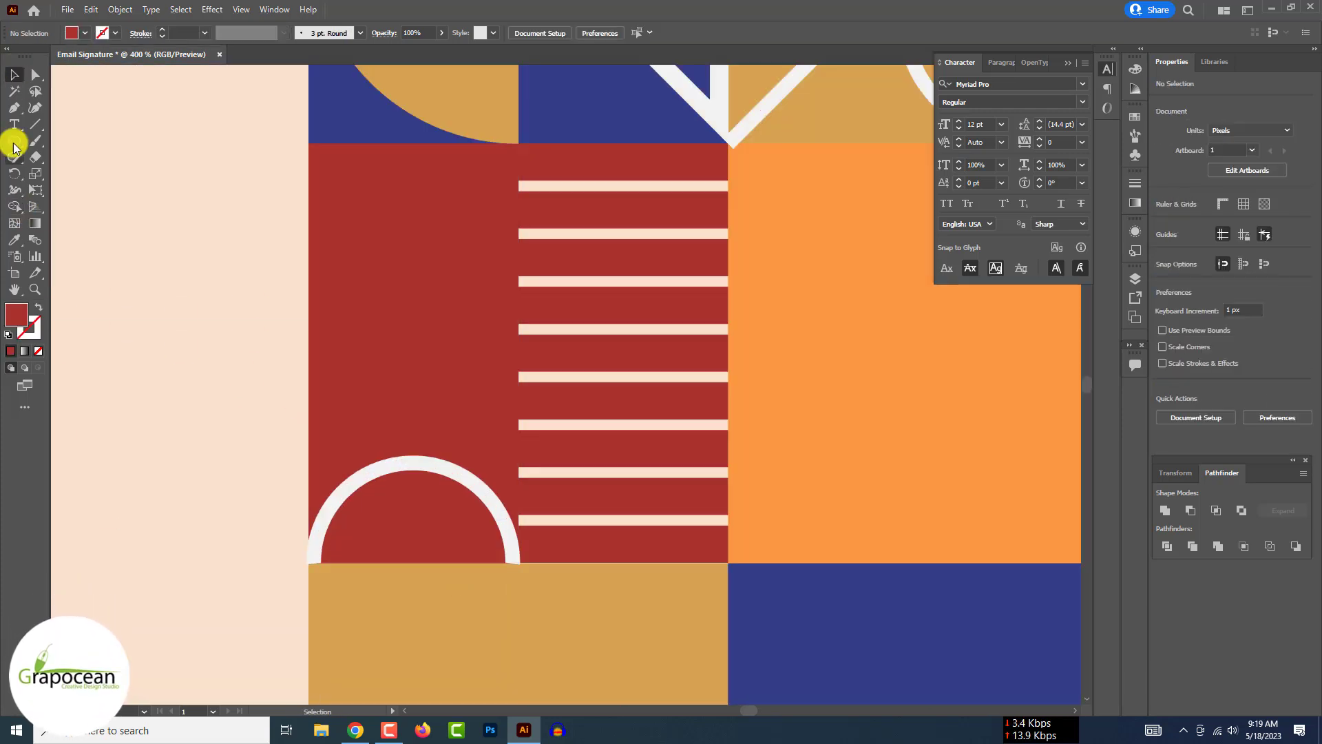
{"action": "left_click", "coordinate": [14, 140]}
{"action": "left_click_drag", "start_coordinate": [413, 562], "coordinate": [340, 517]}
{"action": "left_click", "coordinate": [85, 32]}
{"action": "left_click", "coordinate": [14, 240]}
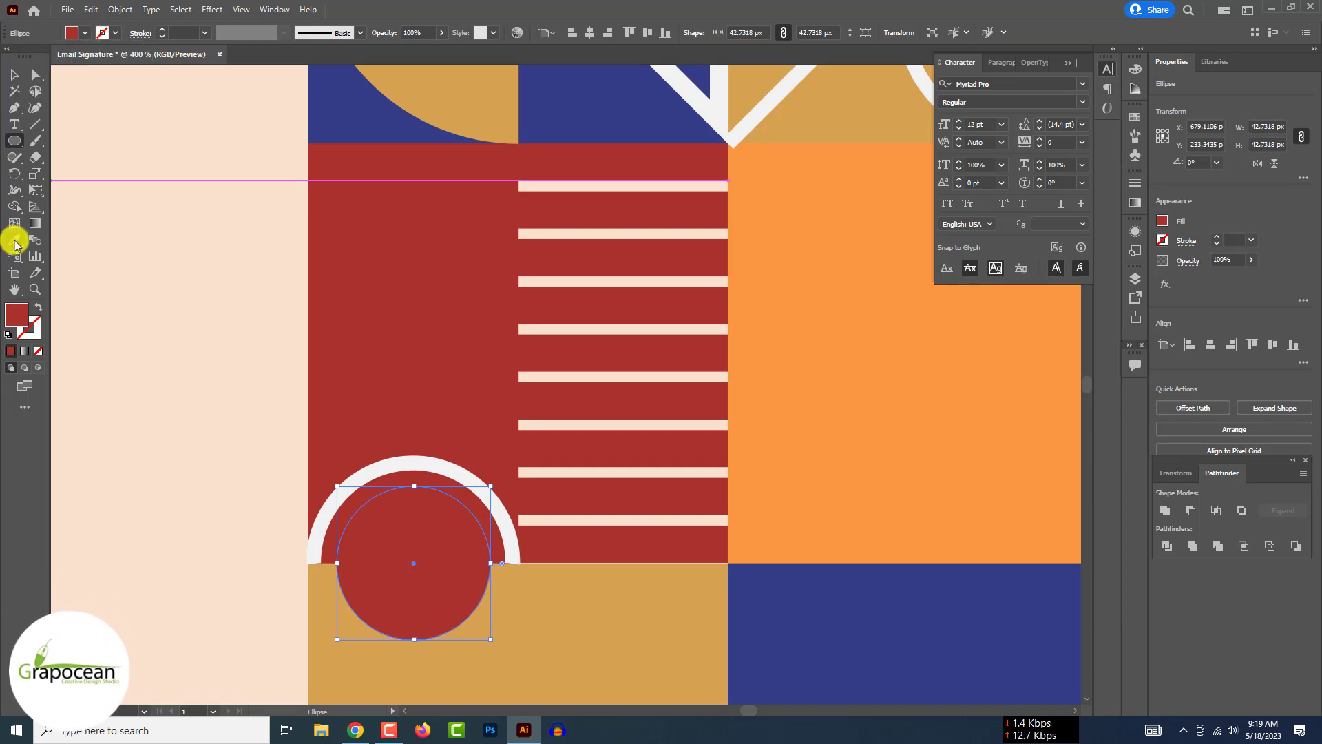
{"action": "left_click", "coordinate": [413, 103]}
{"action": "left_click", "coordinate": [14, 73]}
Draw a straight line across the base of the small semicircle
{"action": "key", "text": "ctrl+minus"}
{"action": "key", "text": "ctrl+minus"}
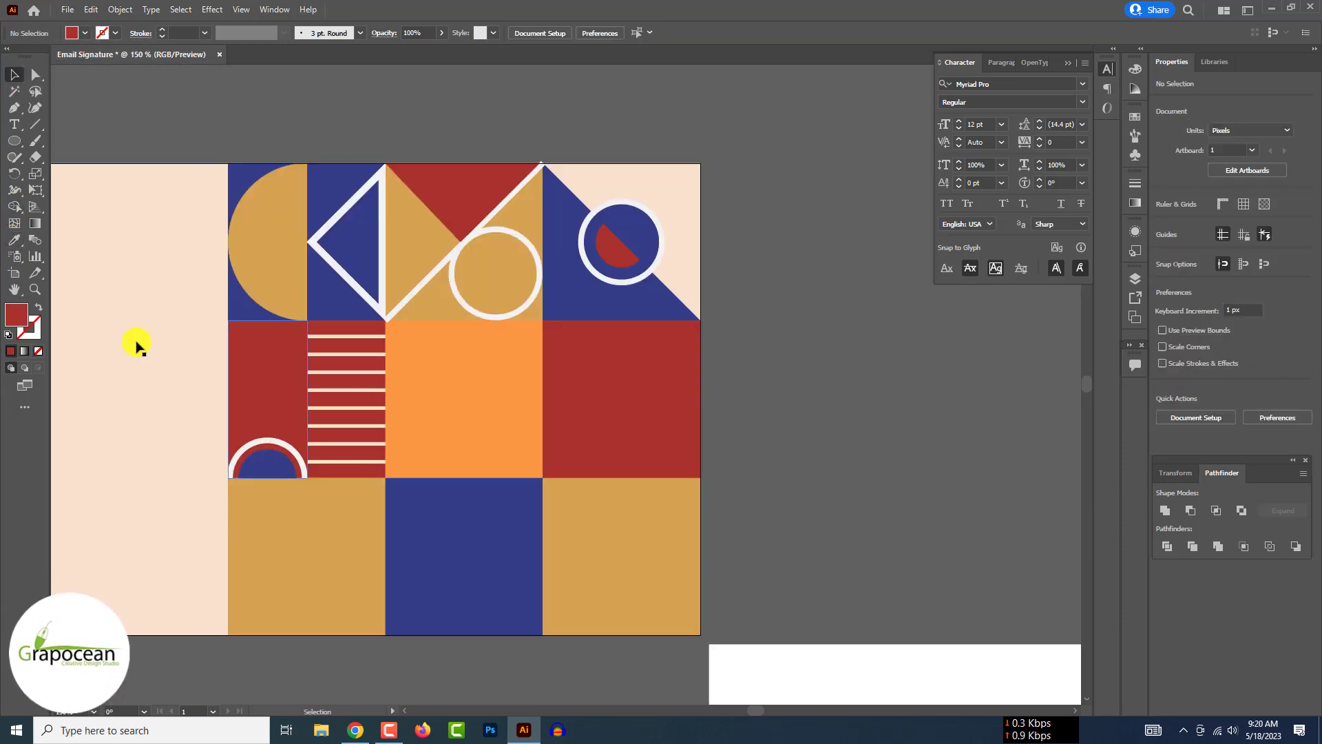
{"action": "key", "text": "ctrl+plus"}
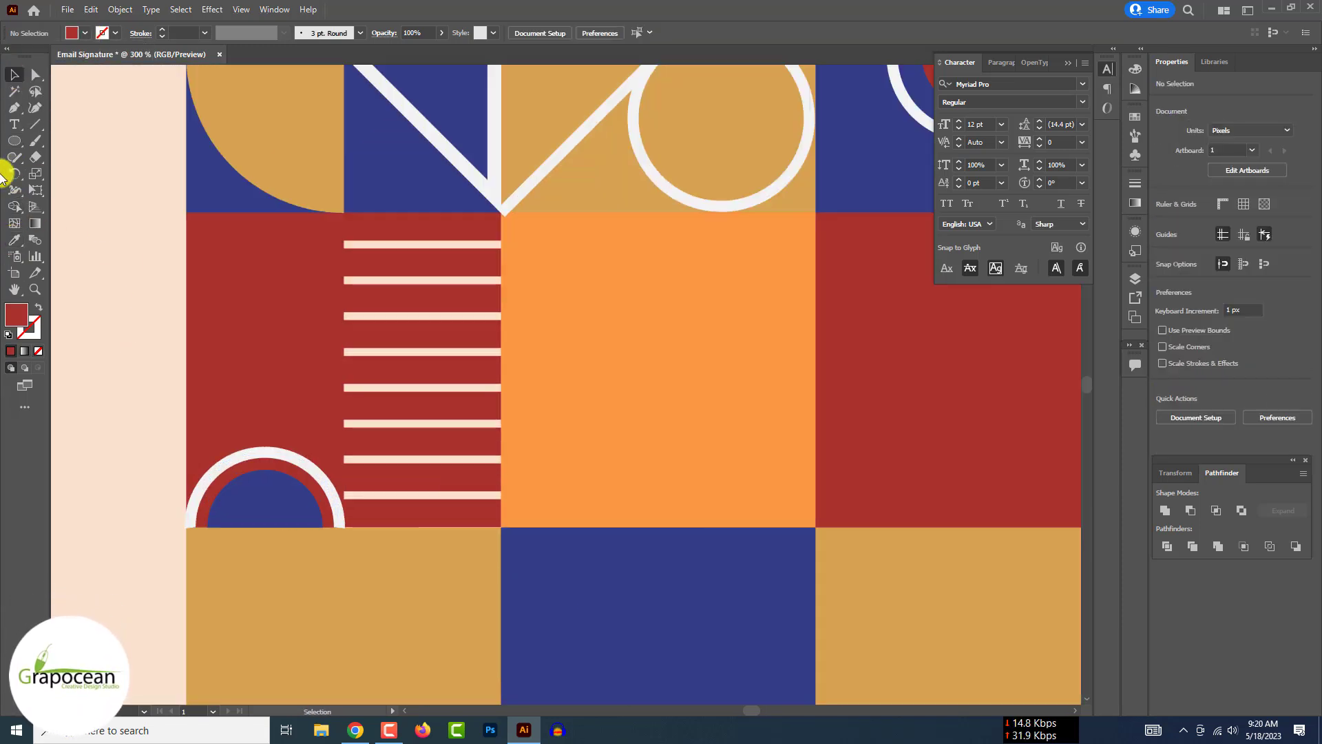
{"action": "left_click", "coordinate": [14, 107]}
{"action": "left_click", "coordinate": [254, 482]}
{"action": "left_click", "coordinate": [267, 529]}
{"action": "key", "text": "v"}
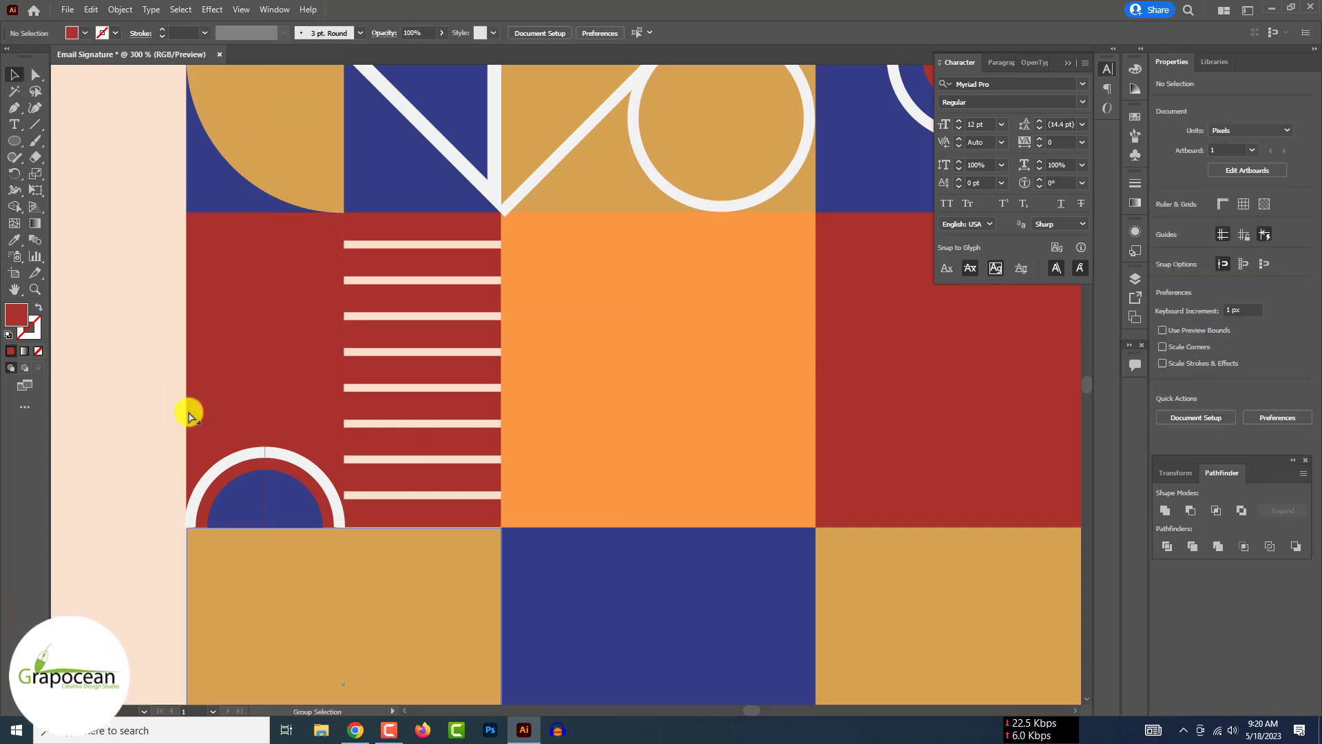
Divide the semicircle along the line, ungroup the pieces, and make them a Live Paint group
{"action": "key", "text": "ctrl+plus"}
{"action": "key", "text": "ctrl+plus"}
{"action": "key", "text": "ctrl+plus"}
{"action": "left_click", "coordinate": [1184, 551]}
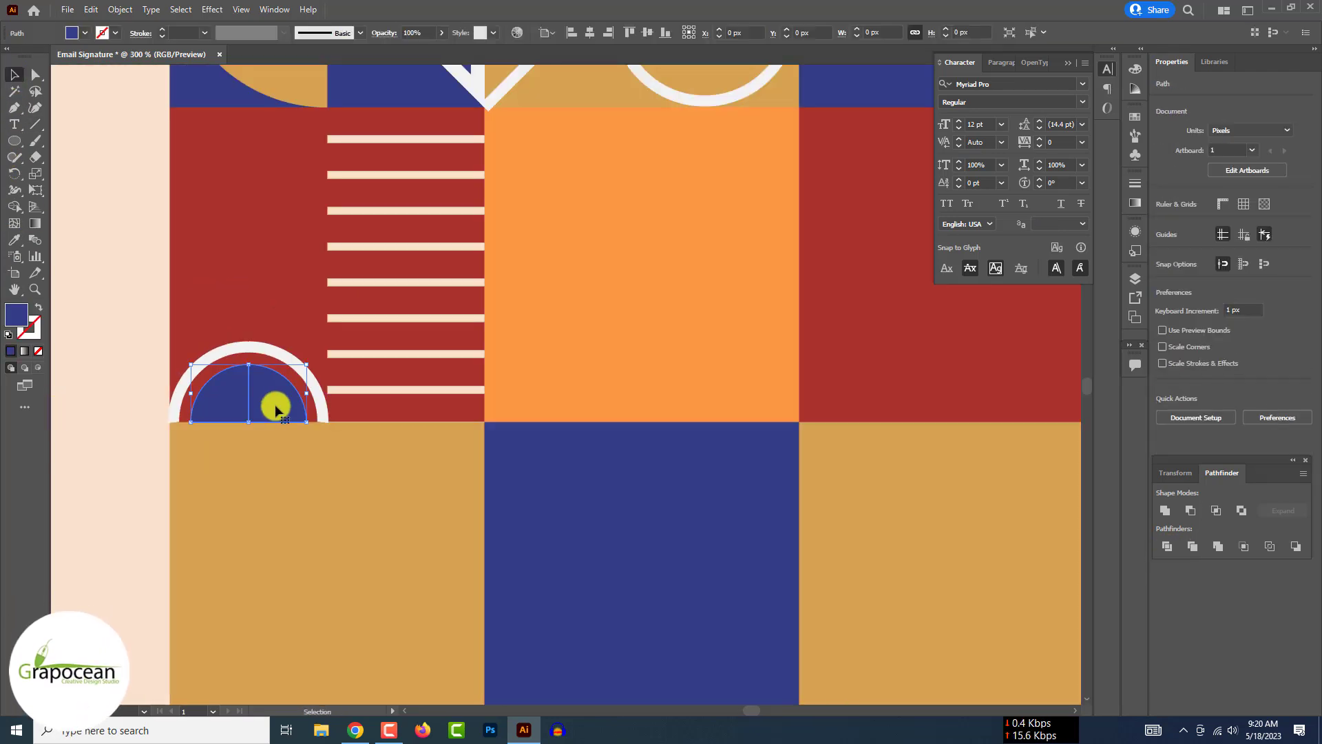
{"action": "right_click", "coordinate": [272, 405]}
{"action": "left_click", "coordinate": [357, 396]}
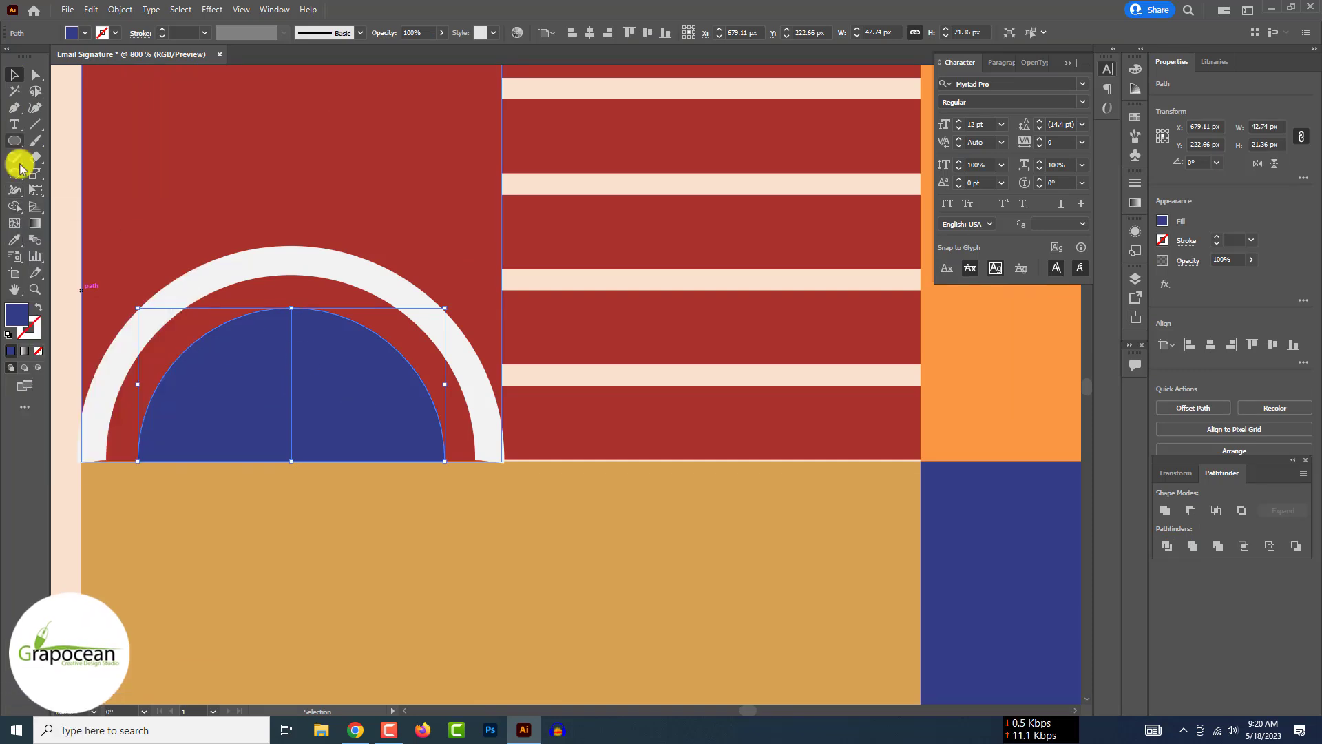
{"action": "left_click", "coordinate": [17, 162]}
{"action": "left_click", "coordinate": [14, 206]}
{"action": "left_click", "coordinate": [371, 401]}
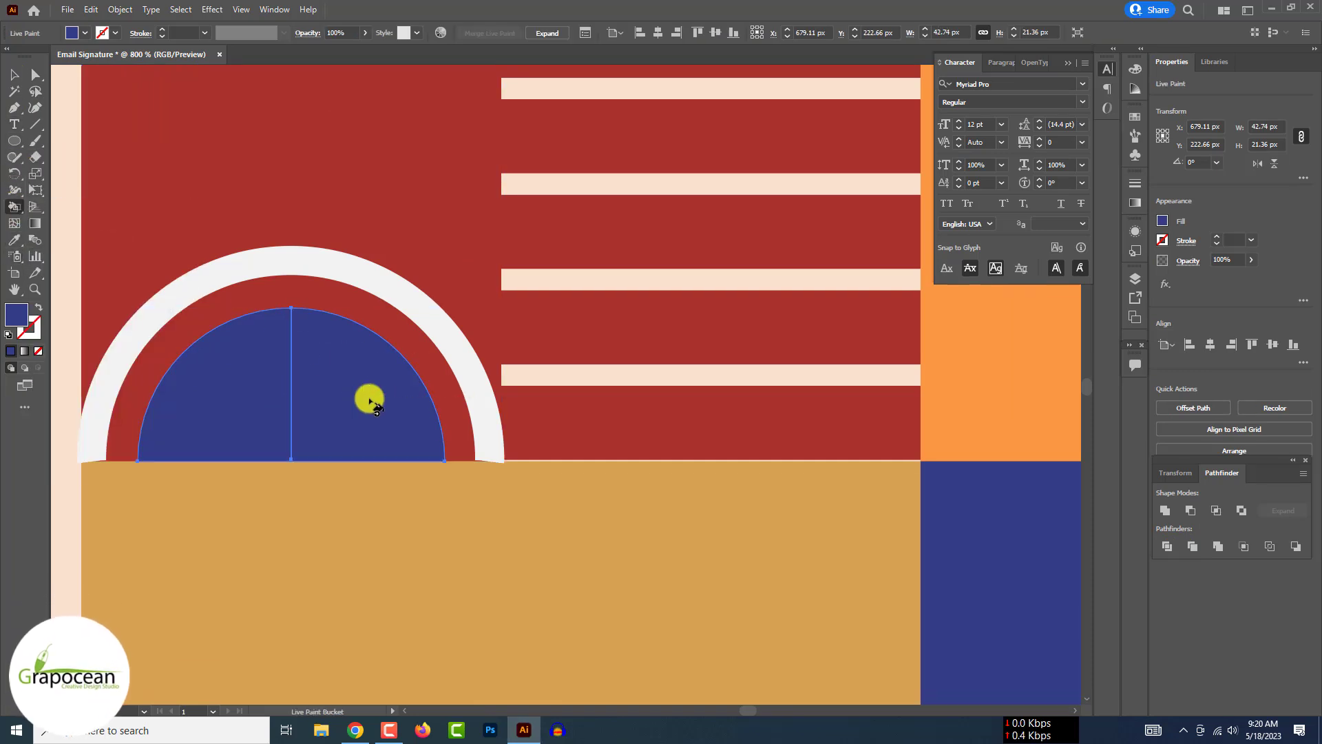
Add the five colour sample squares to the Swatches panel
{"action": "left_click", "coordinate": [1069, 68]}
{"action": "left_click", "coordinate": [1162, 222]}
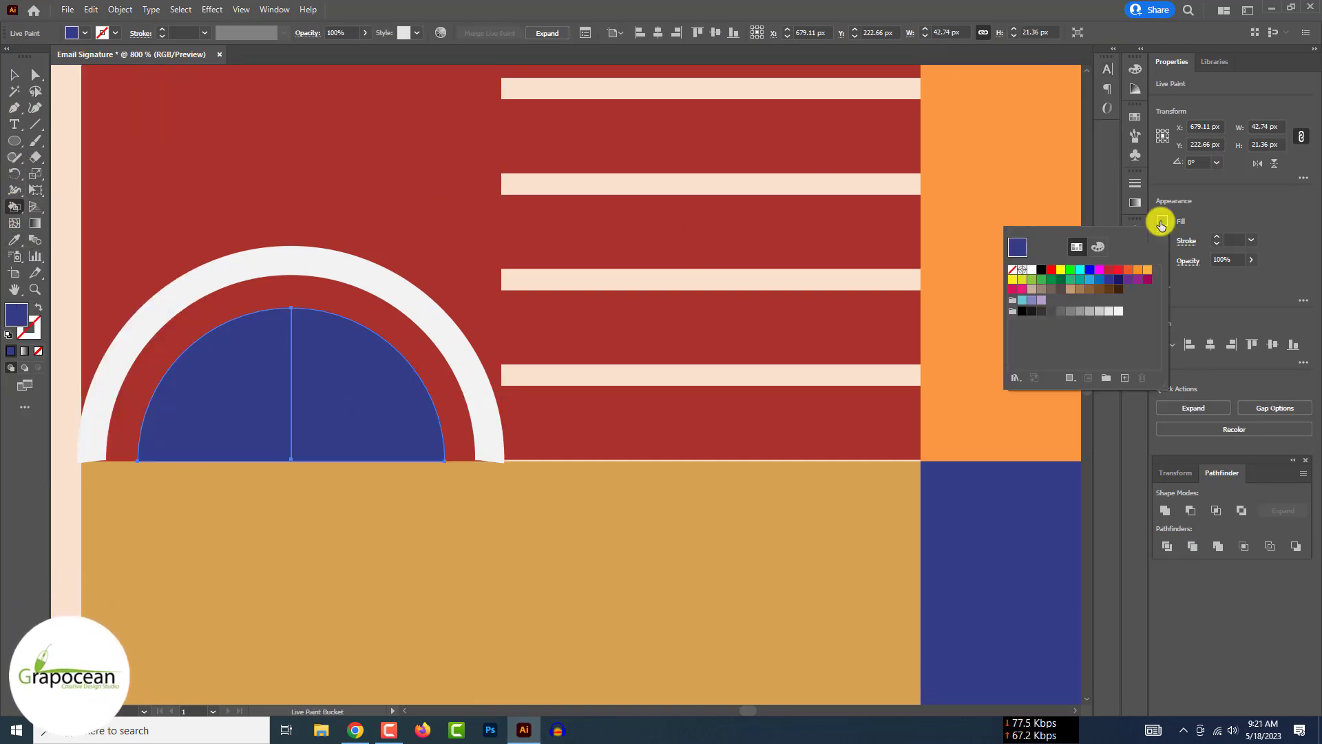
{"action": "left_click", "coordinate": [14, 74]}
{"action": "key", "text": "ctrl+0"}
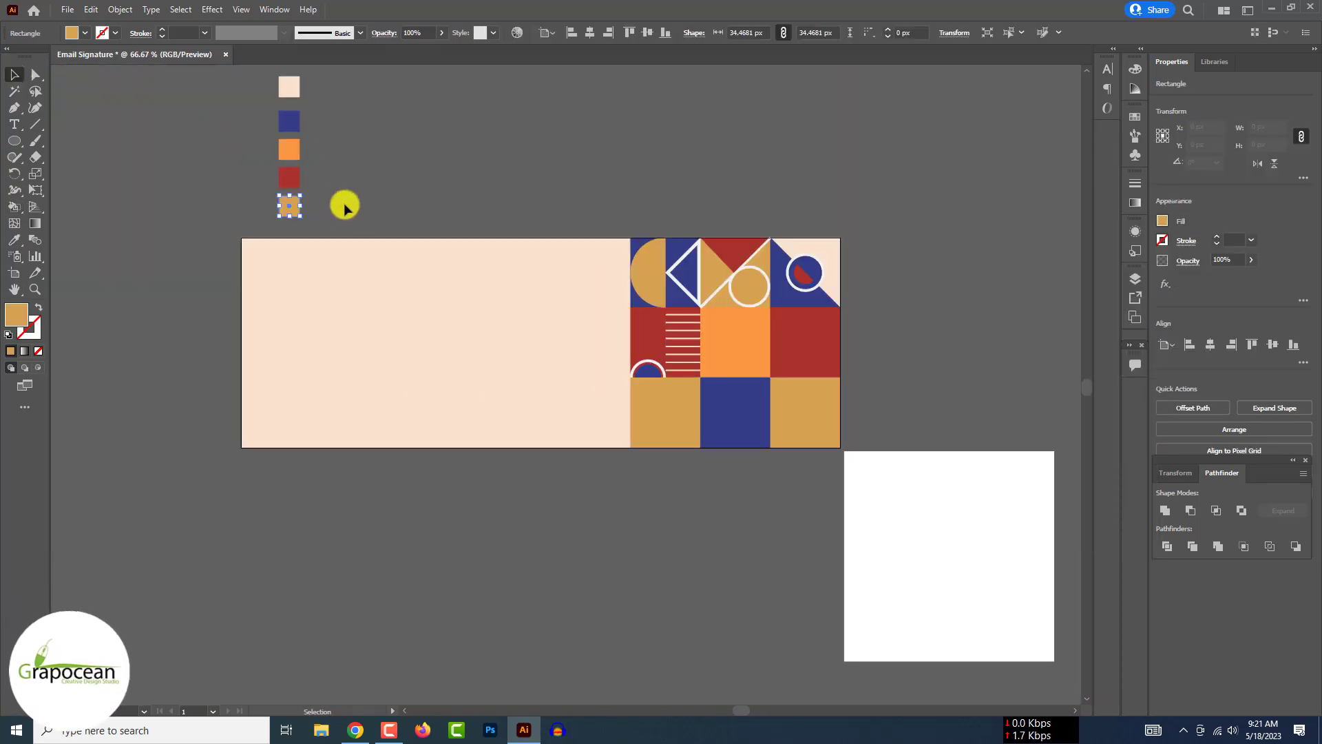
{"action": "left_click_drag", "start_coordinate": [345, 204], "coordinate": [268, 78]}
{"action": "mouse_move", "coordinate": [289, 172]}
{"action": "left_mouse_down"}
{"action": "mouse_move", "coordinate": [1013, 200]}
{"action": "mouse_move", "coordinate": [965, 222]}
{"action": "left_mouse_up"}
{"action": "left_click", "coordinate": [289, 143]}
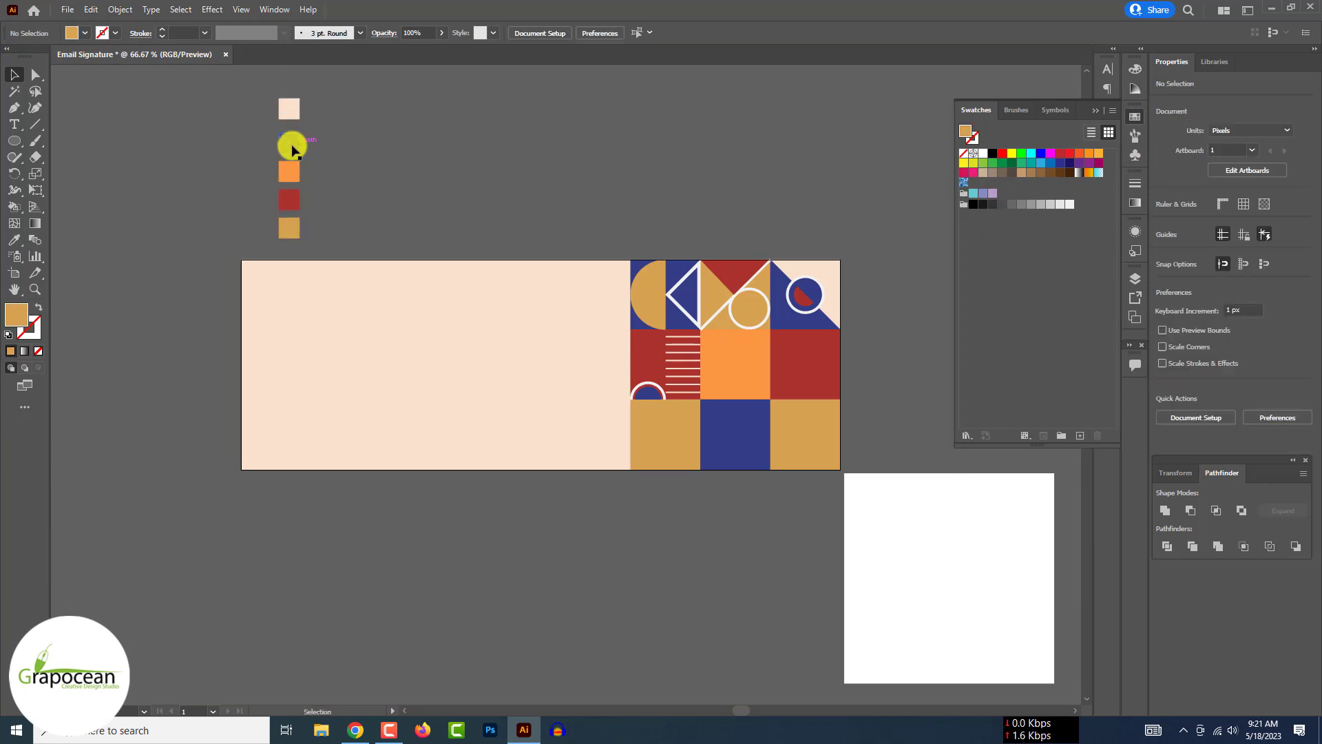
{"action": "left_click", "coordinate": [289, 171]}
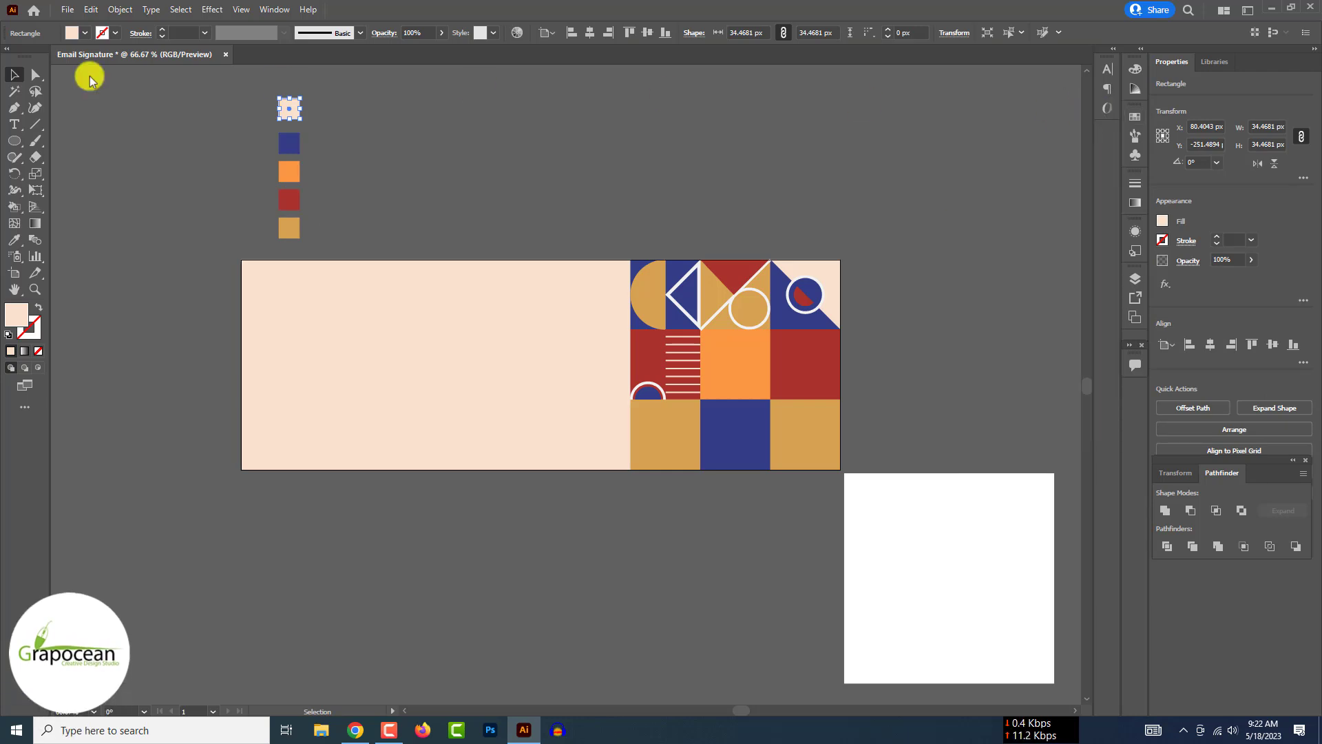
Live Paint the semicircle's right part tan, keeping its left part blue
{"action": "key", "text": "ctrl+equal"}
{"action": "key", "text": "ctrl+equal"}
{"action": "key", "text": "ctrl+equal"}
{"action": "scroll", "coordinate": [496, 197], "scroll_direction": "down", "scroll_amount": 2}
{"action": "left_click", "coordinate": [600, 348]}
{"action": "key", "text": "ctrl+equal"}
{"action": "key", "text": "ctrl+equal"}
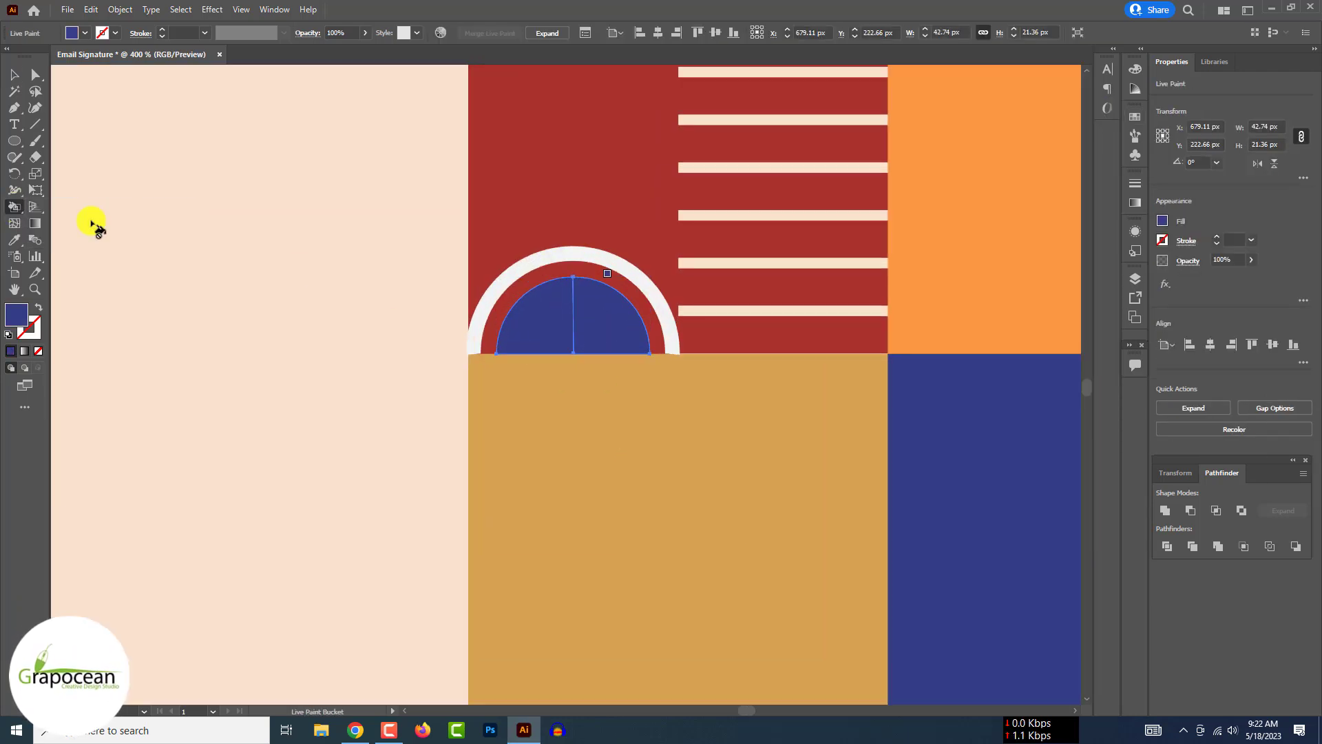
{"action": "scroll", "coordinate": [95, 227], "scroll_direction": "down", "scroll_amount": 5}
{"action": "scroll", "coordinate": [94, 226], "scroll_direction": "up", "scroll_amount": 3}
{"action": "left_click", "coordinate": [1135, 116]}
{"action": "left_click", "coordinate": [974, 184]}
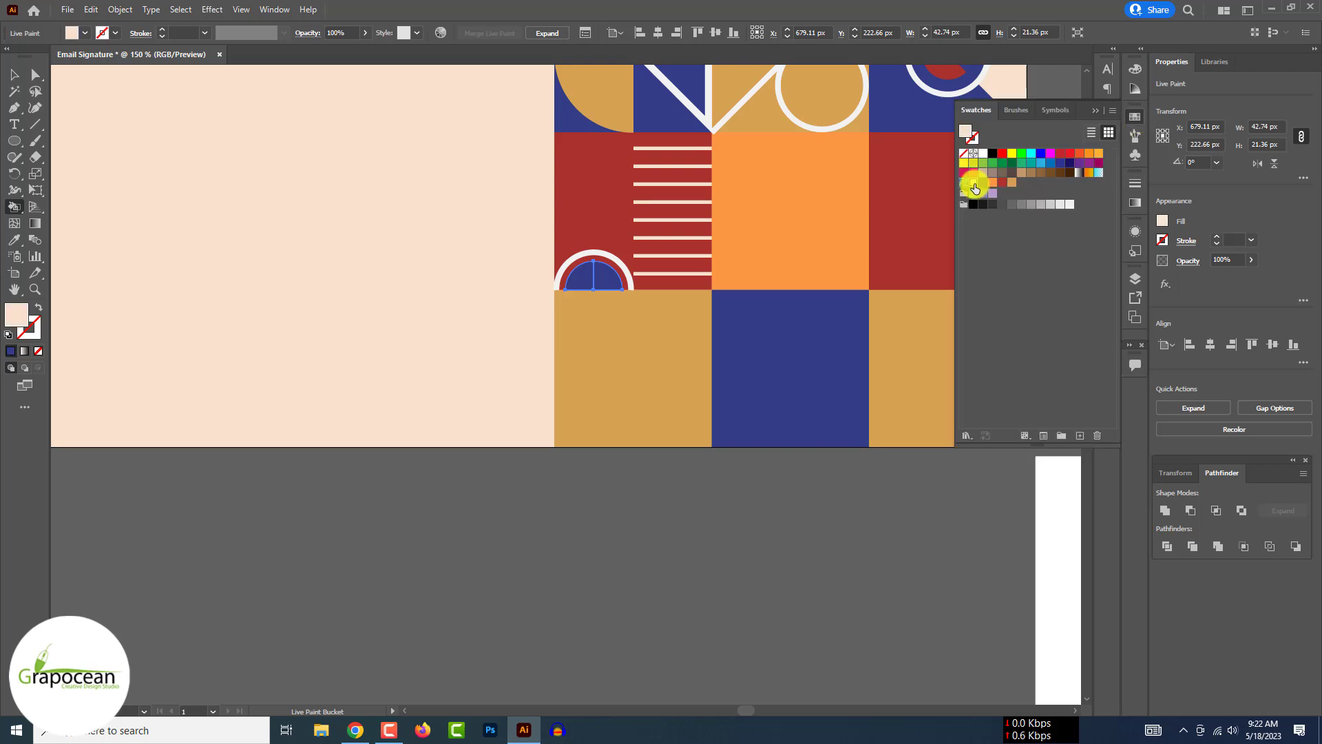
{"action": "key", "text": "Right"}
{"action": "key", "text": "Right"}
{"action": "left_click", "coordinate": [604, 279]}
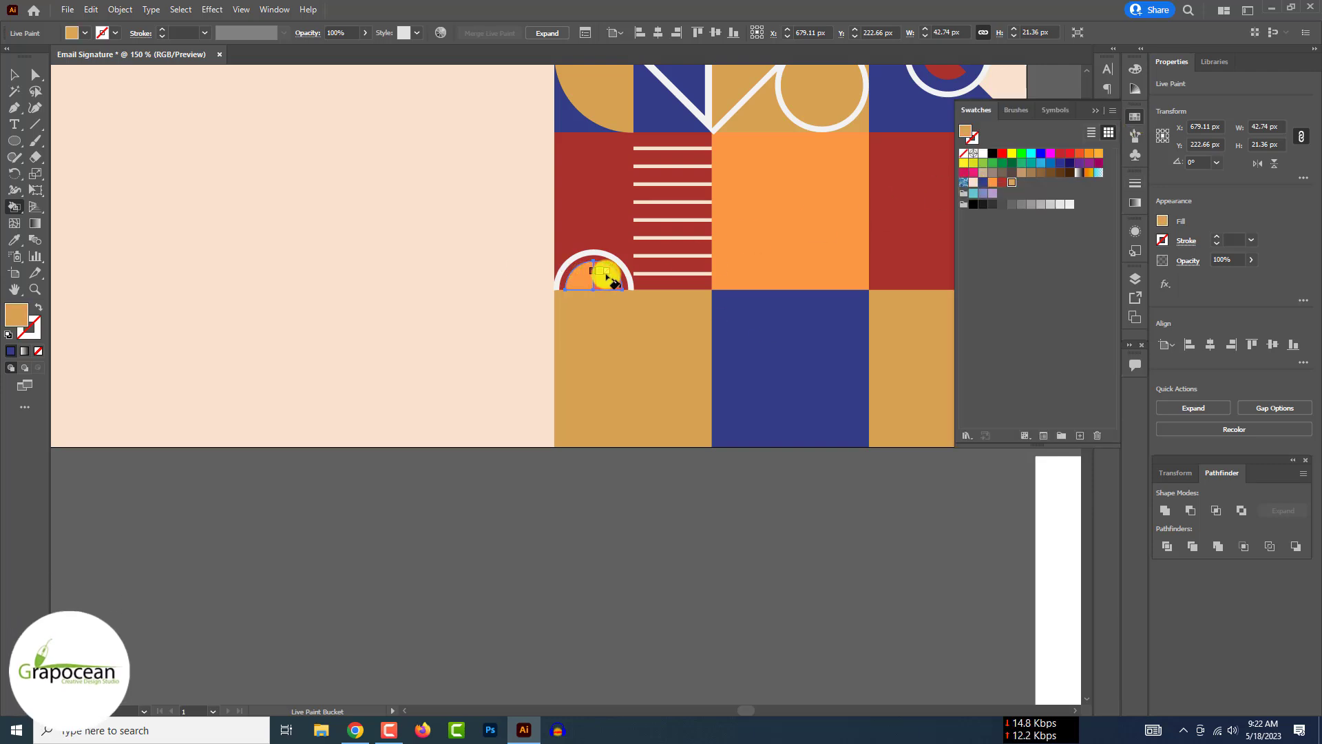
{"action": "key", "text": "Left"}
{"action": "key", "text": "Left"}
{"action": "key", "text": "Left"}
{"action": "scroll", "coordinate": [296, 248], "scroll_direction": "down", "scroll_amount": 5}
{"action": "scroll", "coordinate": [297, 249], "scroll_direction": "up", "scroll_amount": 3}
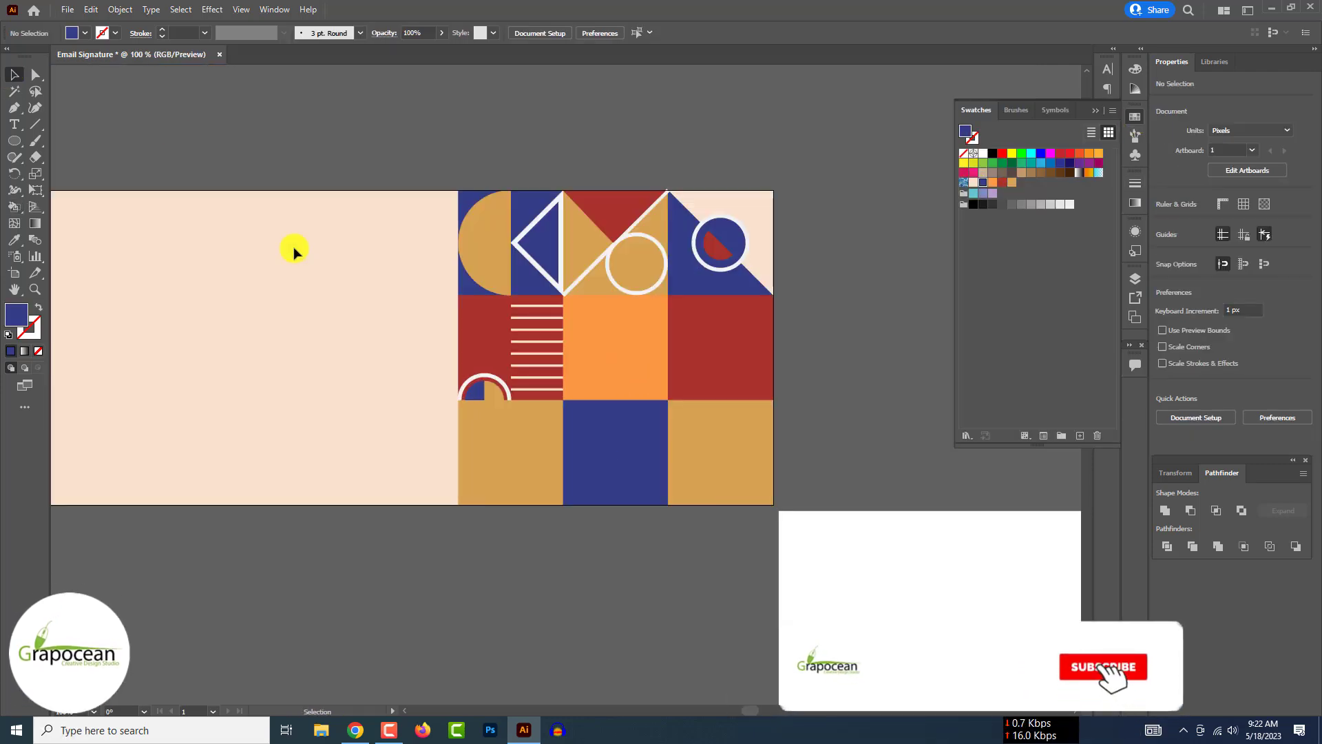
Draw a circle over the orange tile and delete its right half
{"action": "key", "text": "v"}
{"action": "right_click", "coordinate": [14, 141]}
{"action": "left_click", "coordinate": [76, 173]}
{"action": "left_click_drag", "start_coordinate": [564, 312], "coordinate": [668, 416]}
{"action": "left_click", "coordinate": [624, 412]}
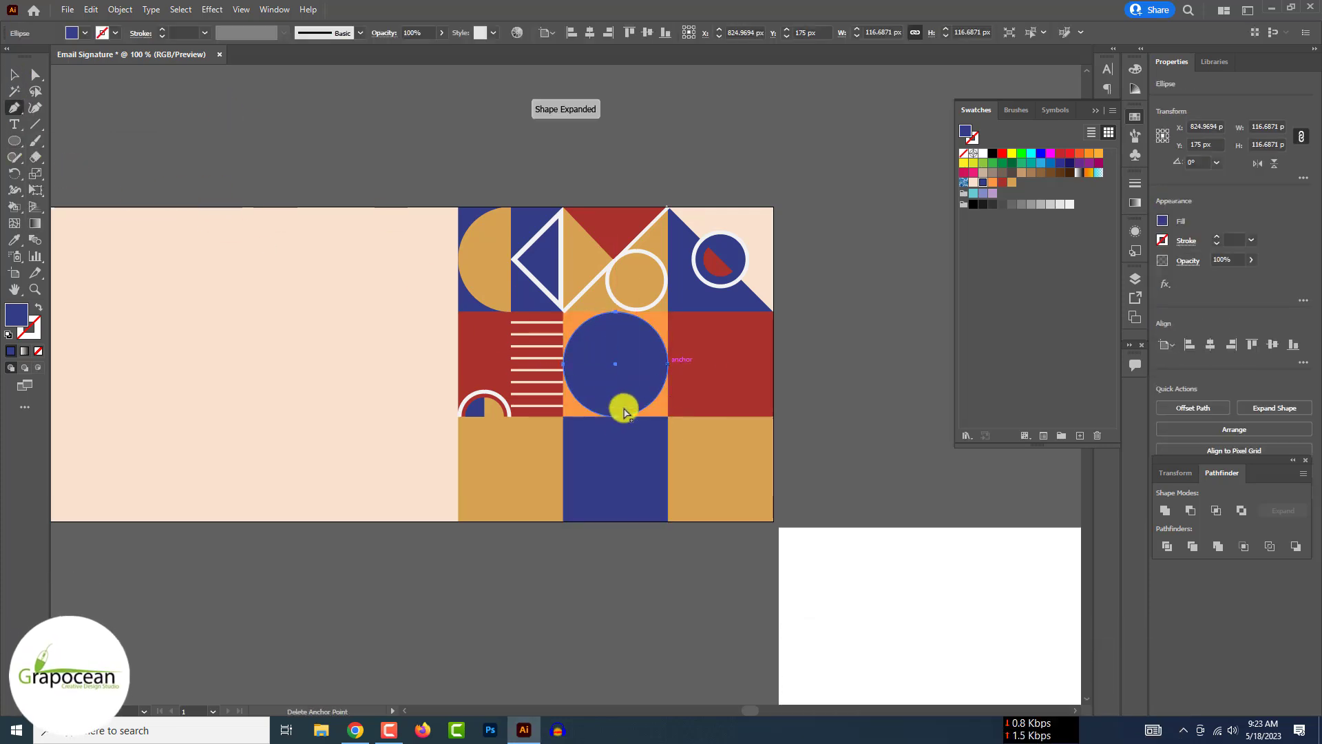
{"action": "left_click", "coordinate": [669, 369]}
{"action": "key", "text": "Delete"}
{"action": "key", "text": "v"}
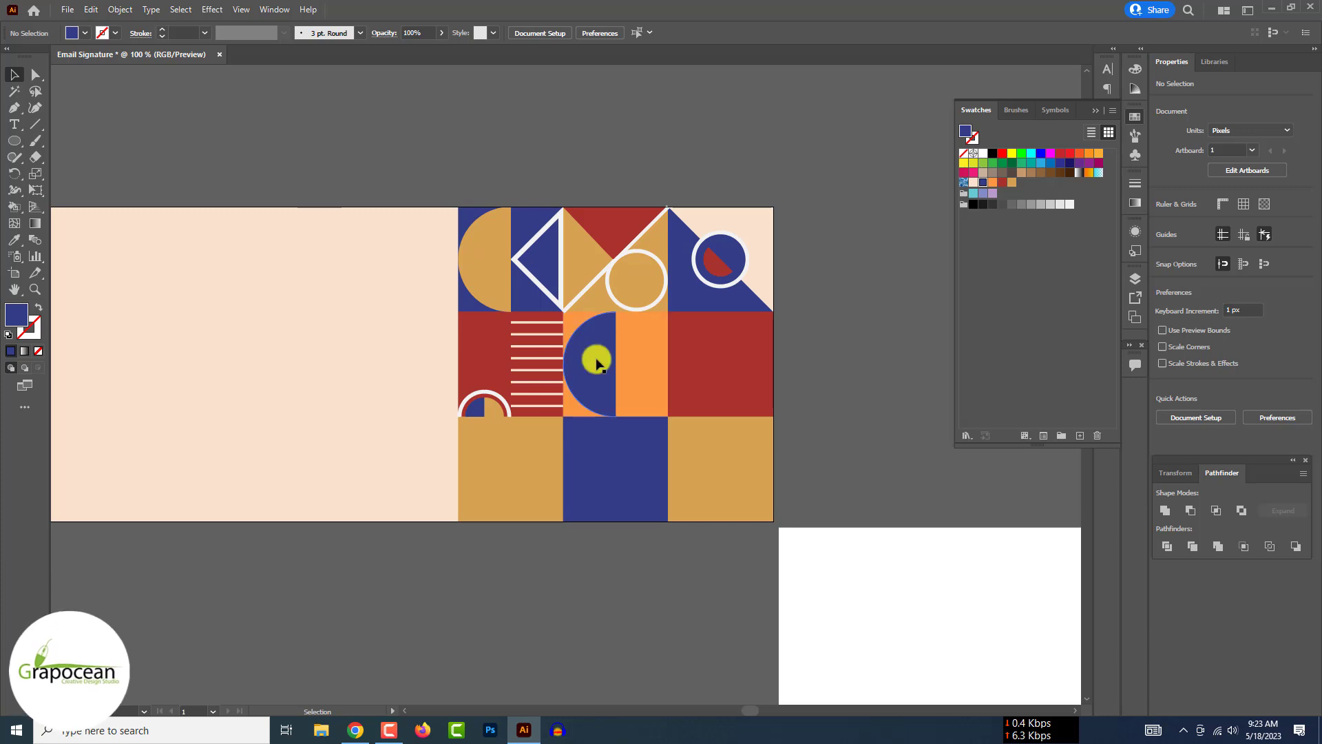
Offset the half-circle path inward by -8 px
{"action": "left_click", "coordinate": [122, 9]}
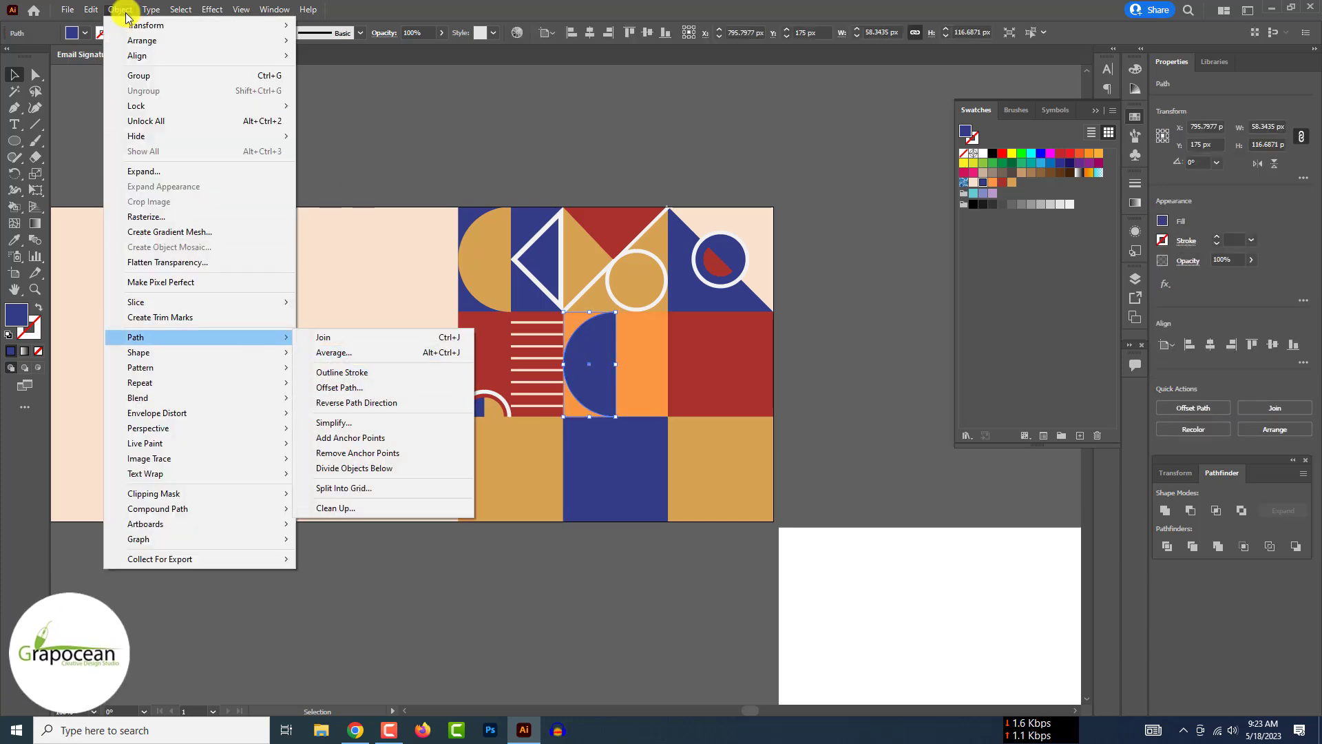
{"action": "left_click", "coordinate": [375, 387]}
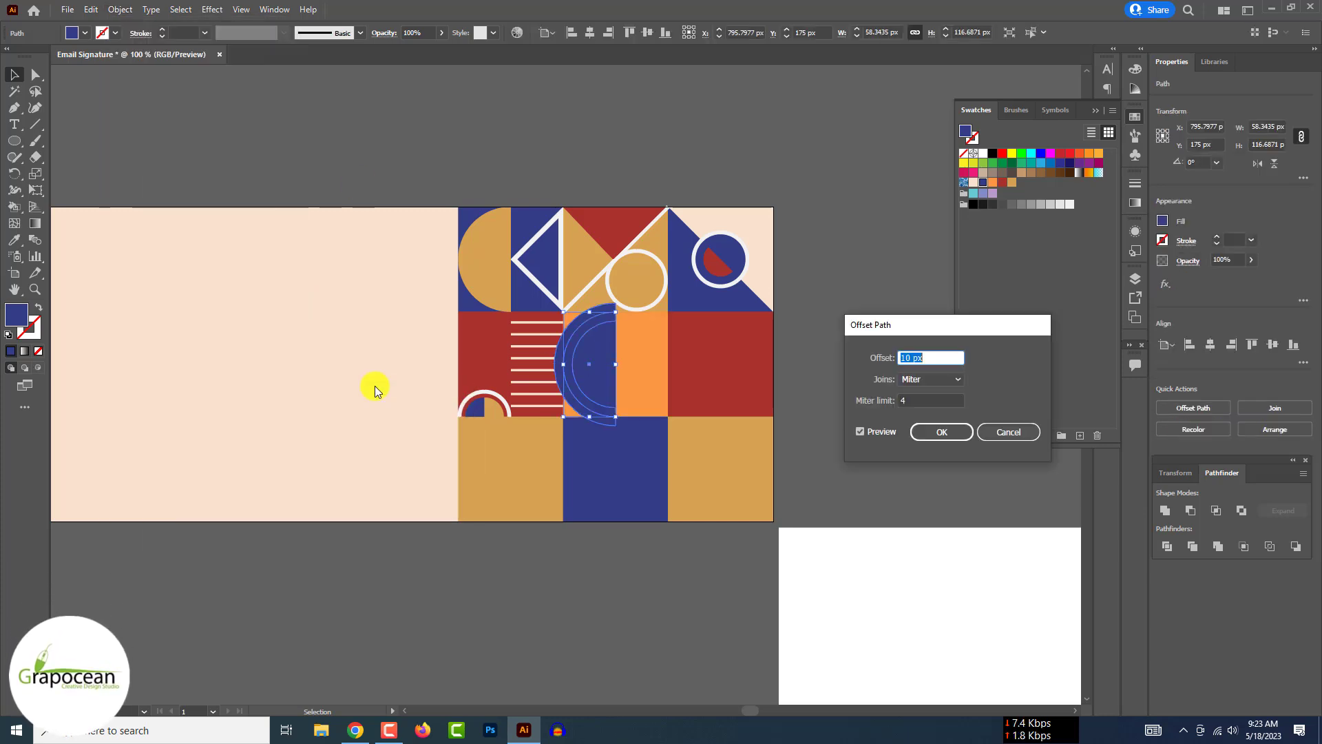
{"action": "left_click", "coordinate": [941, 431]}
{"action": "left_click", "coordinate": [580, 350]}
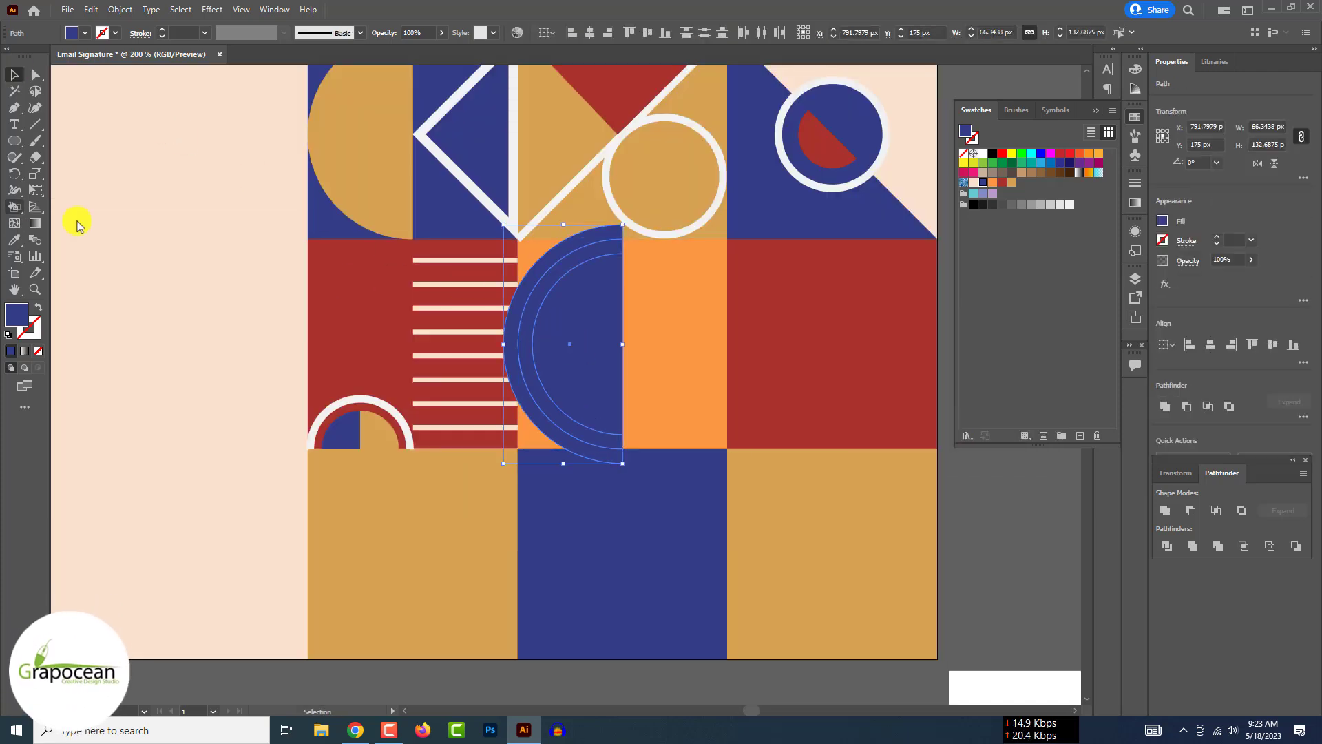
Live Paint the inner half-circle peach and the outer arc red
{"action": "left_click", "coordinate": [14, 206]}
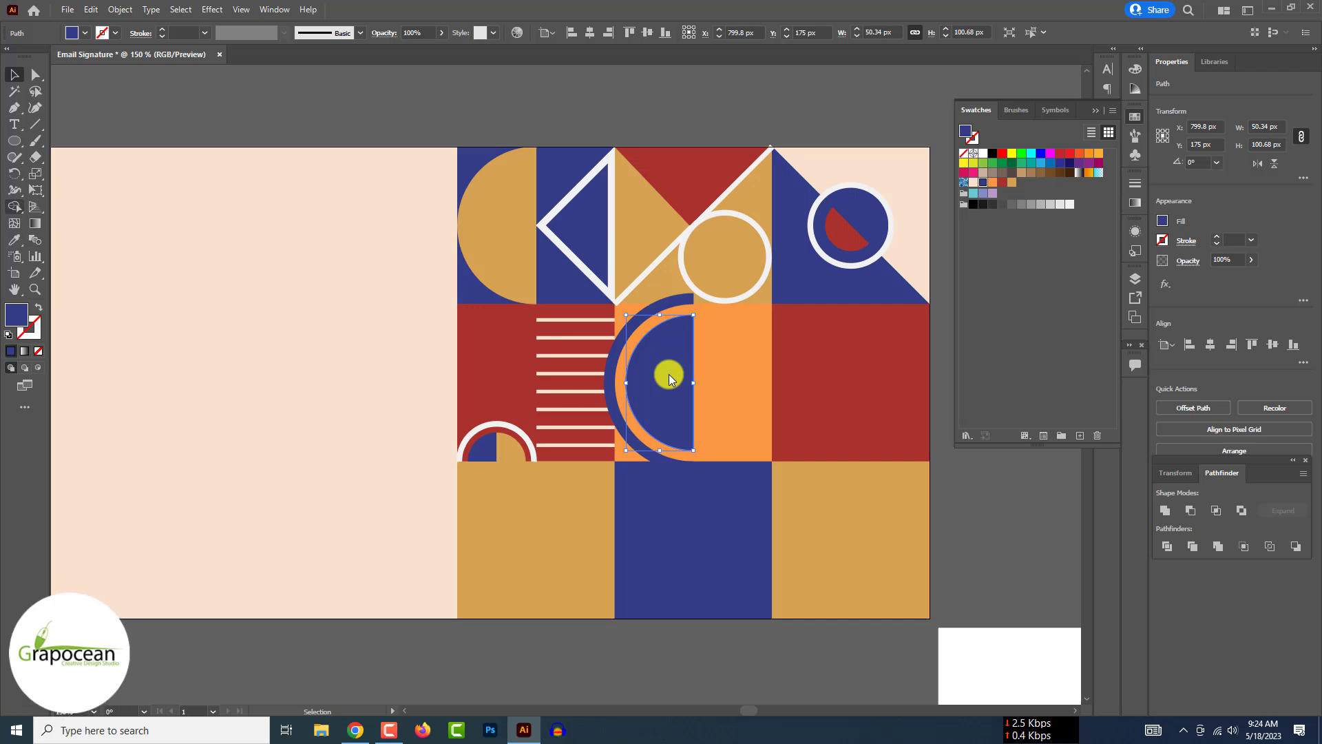
{"action": "left_click", "coordinate": [14, 206]}
{"action": "left_click", "coordinate": [340, 290], "text": "alt"}
{"action": "left_click", "coordinate": [661, 386]}
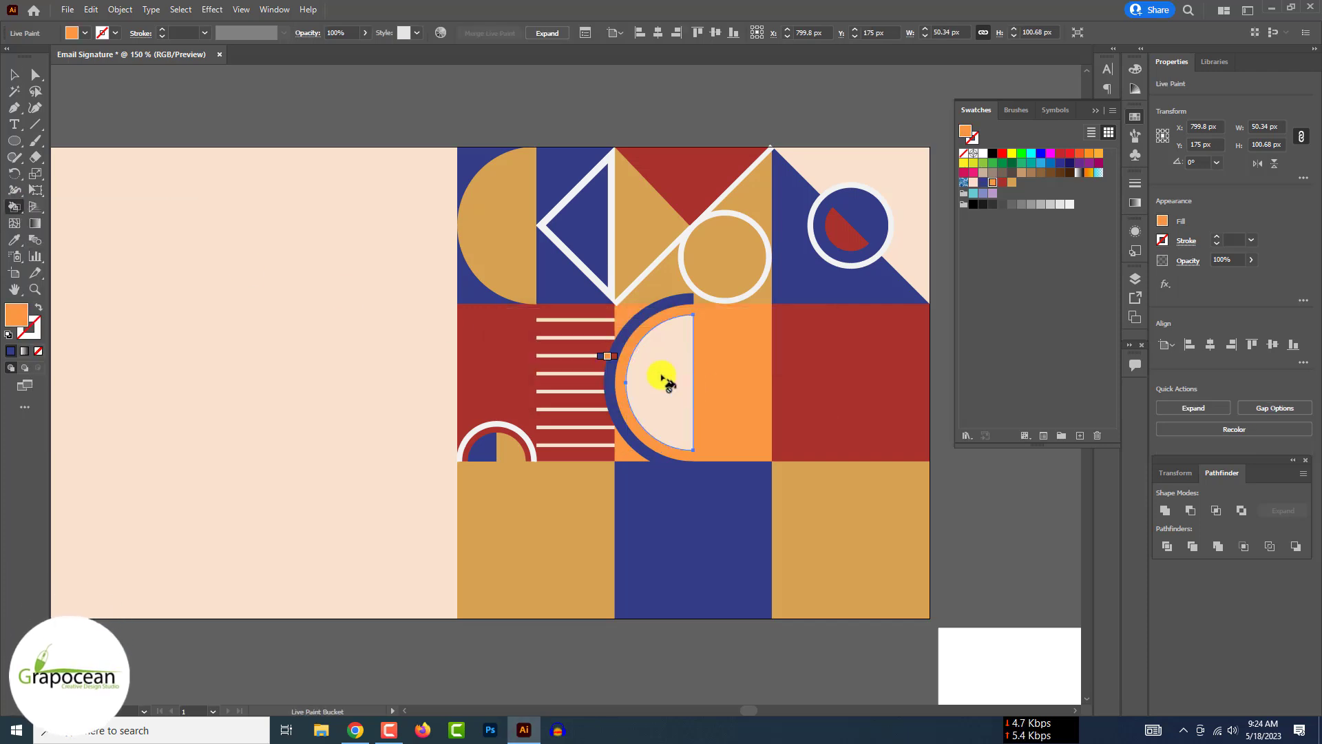
{"action": "left_click", "coordinate": [15, 73]}
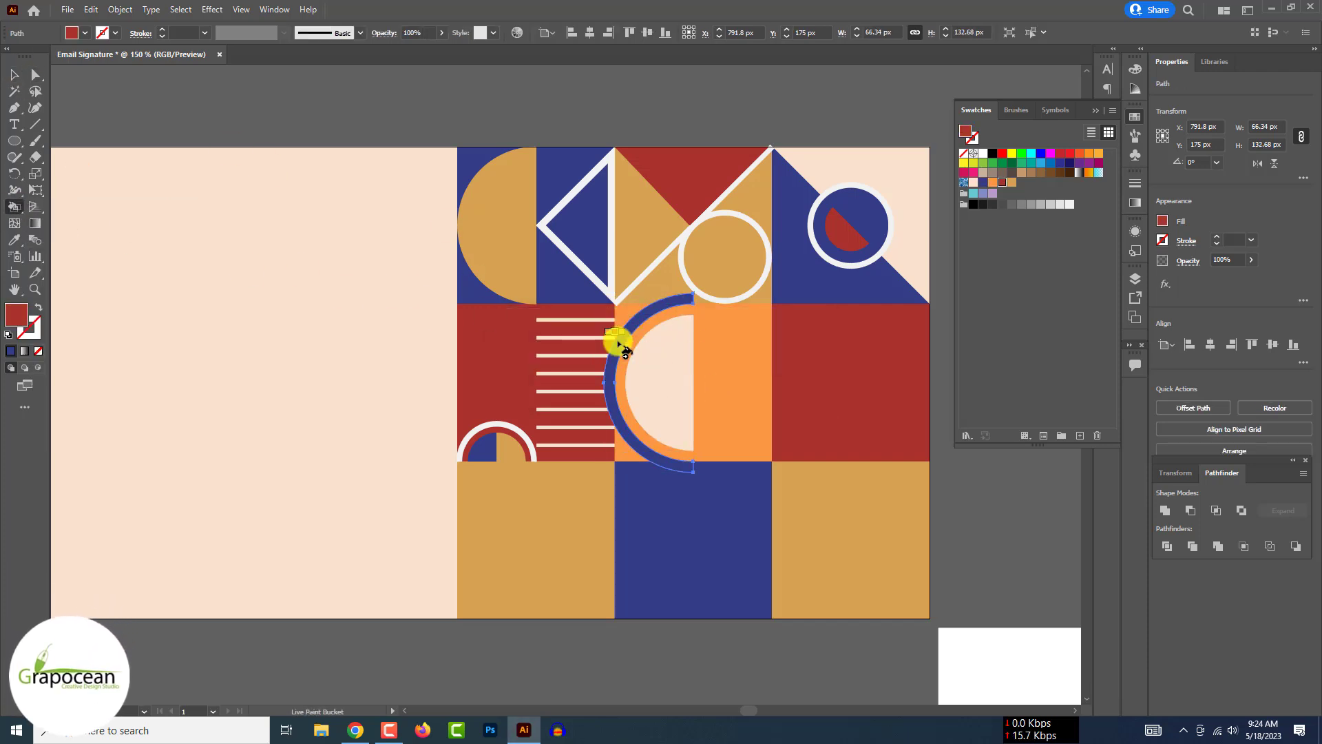
{"action": "left_click", "coordinate": [618, 342]}
{"action": "left_click", "coordinate": [15, 74]}
Stretch the arc group to the tile's height and nudge it slightly right
{"action": "left_click", "coordinate": [502, 345]}
{"action": "left_click_drag", "start_coordinate": [489, 417], "coordinate": [492, 258]}
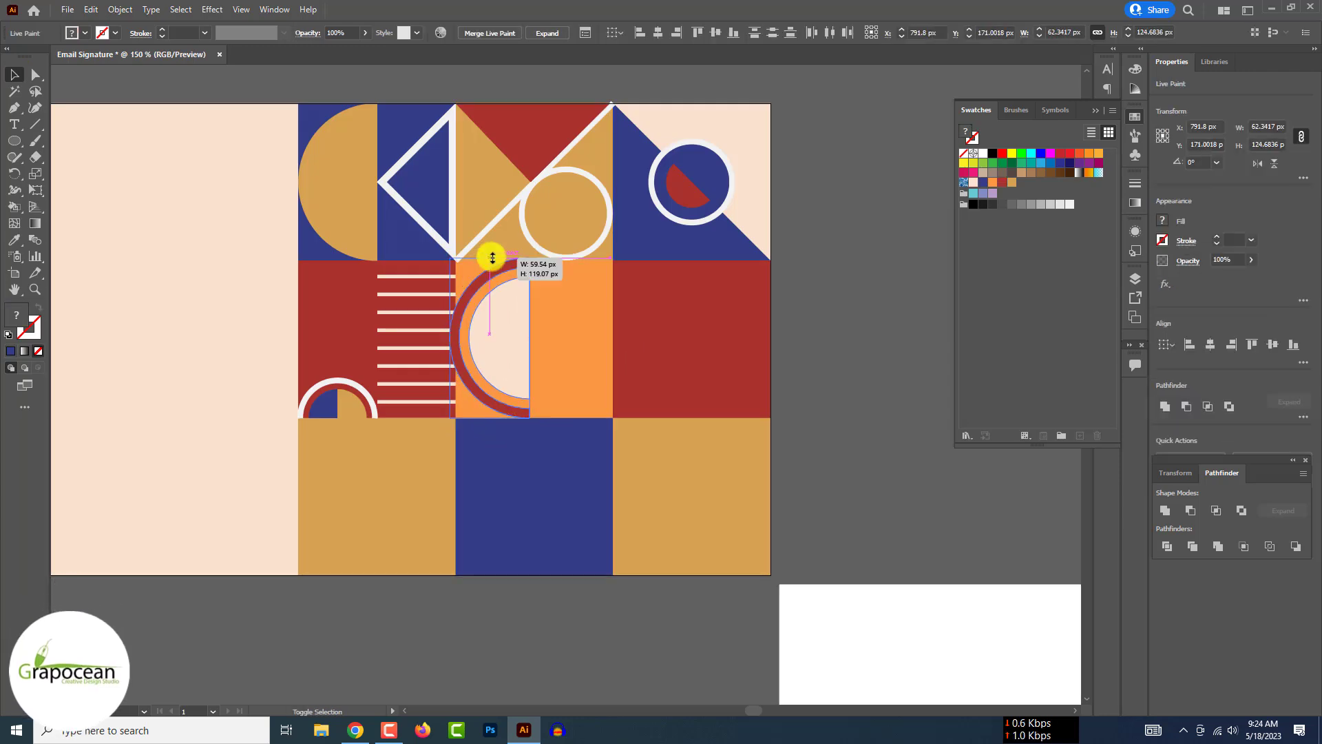
{"action": "left_click_drag", "start_coordinate": [494, 353], "coordinate": [500, 356]}
{"action": "scroll", "coordinate": [715, 344], "scroll_direction": "left", "scroll_amount": 3}
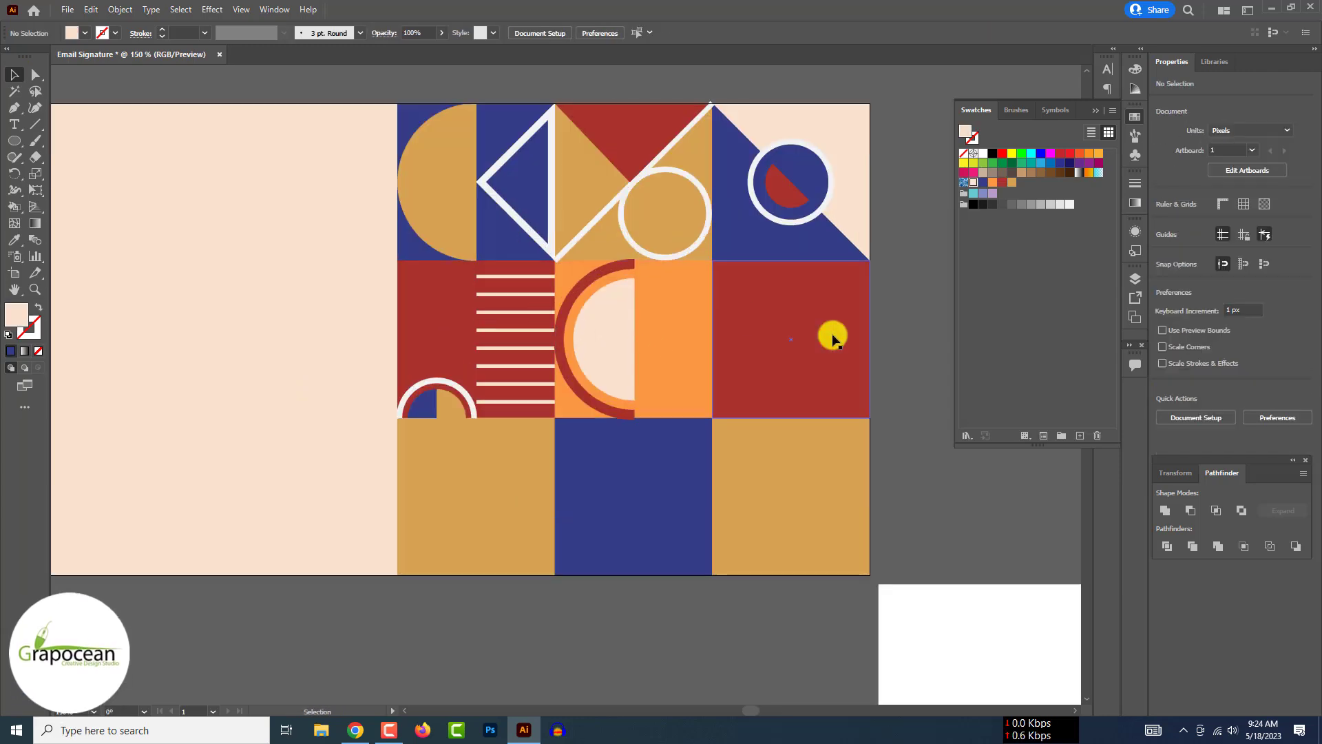
Draw a left-pointing triangle on the tile's right half with the Pen tool
{"action": "left_click", "coordinate": [15, 108]}
{"action": "left_click", "coordinate": [712, 260]}
{"action": "left_click", "coordinate": [634, 339]}
{"action": "left_click", "coordinate": [712, 413]}
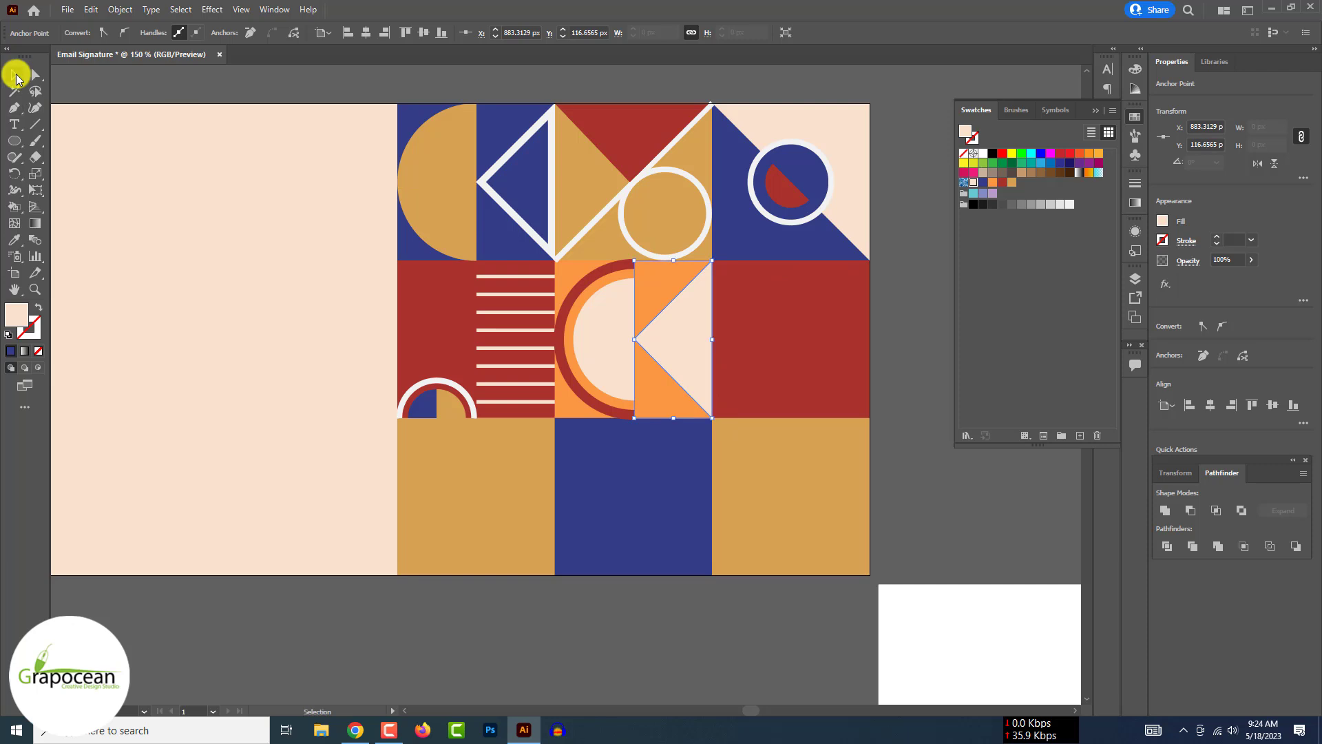
{"action": "scroll", "coordinate": [354, 247], "scroll_direction": "down", "scroll_amount": 1}
{"action": "scroll", "coordinate": [618, 329], "scroll_direction": "down", "scroll_amount": 1}
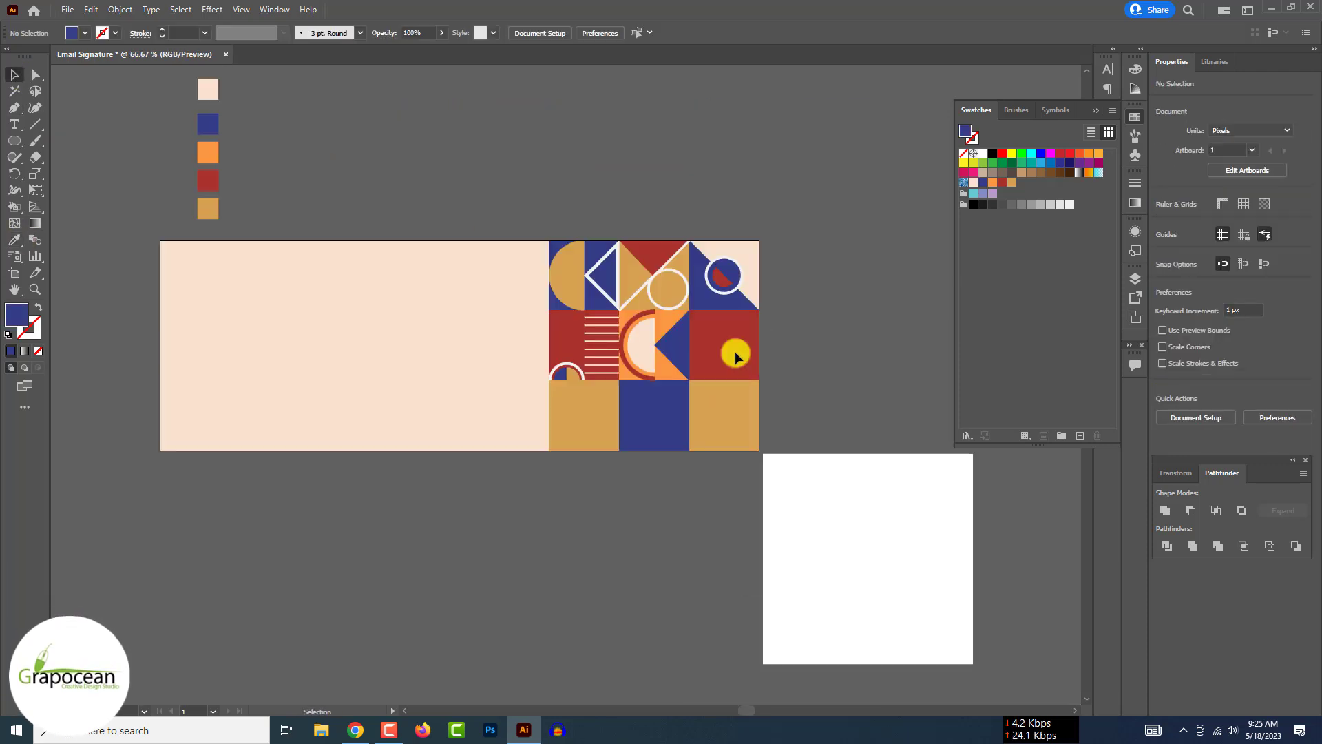
Draw a right-angled triangle in the bottom-left tan tile with the Pen tool
{"action": "left_click", "coordinate": [720, 277]}
{"action": "scroll", "coordinate": [720, 277], "scroll_direction": "up", "scroll_amount": 3}
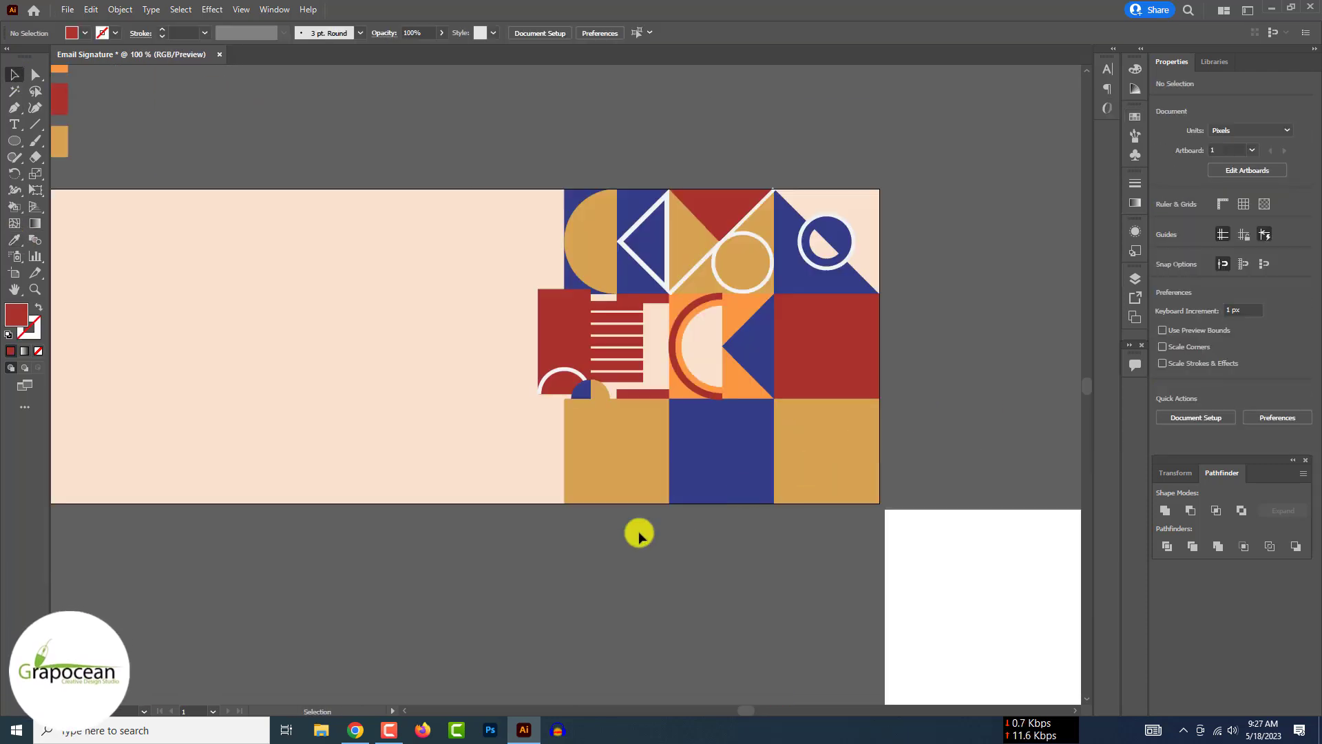
{"action": "left_click", "coordinate": [15, 107]}
{"action": "left_click", "coordinate": [565, 398]}
{"action": "left_click", "coordinate": [669, 503]}
{"action": "left_click", "coordinate": [565, 503]}
{"action": "left_click", "coordinate": [565, 398]}
{"action": "left_click", "coordinate": [15, 74]}
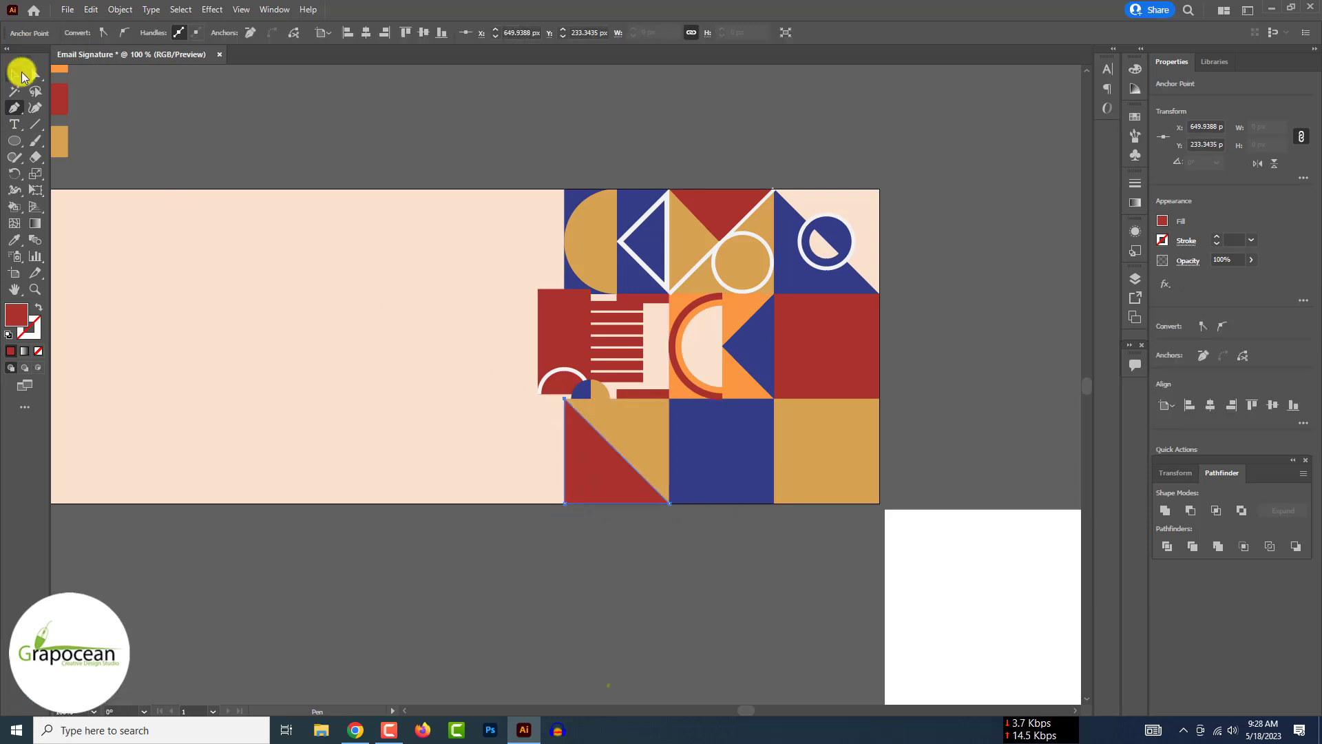
Fill the triangle white using the Eyedropper and Color Picker
{"action": "key", "text": "i"}
{"action": "left_click", "coordinate": [60, 286]}
{"action": "double_click", "coordinate": [16, 314]}
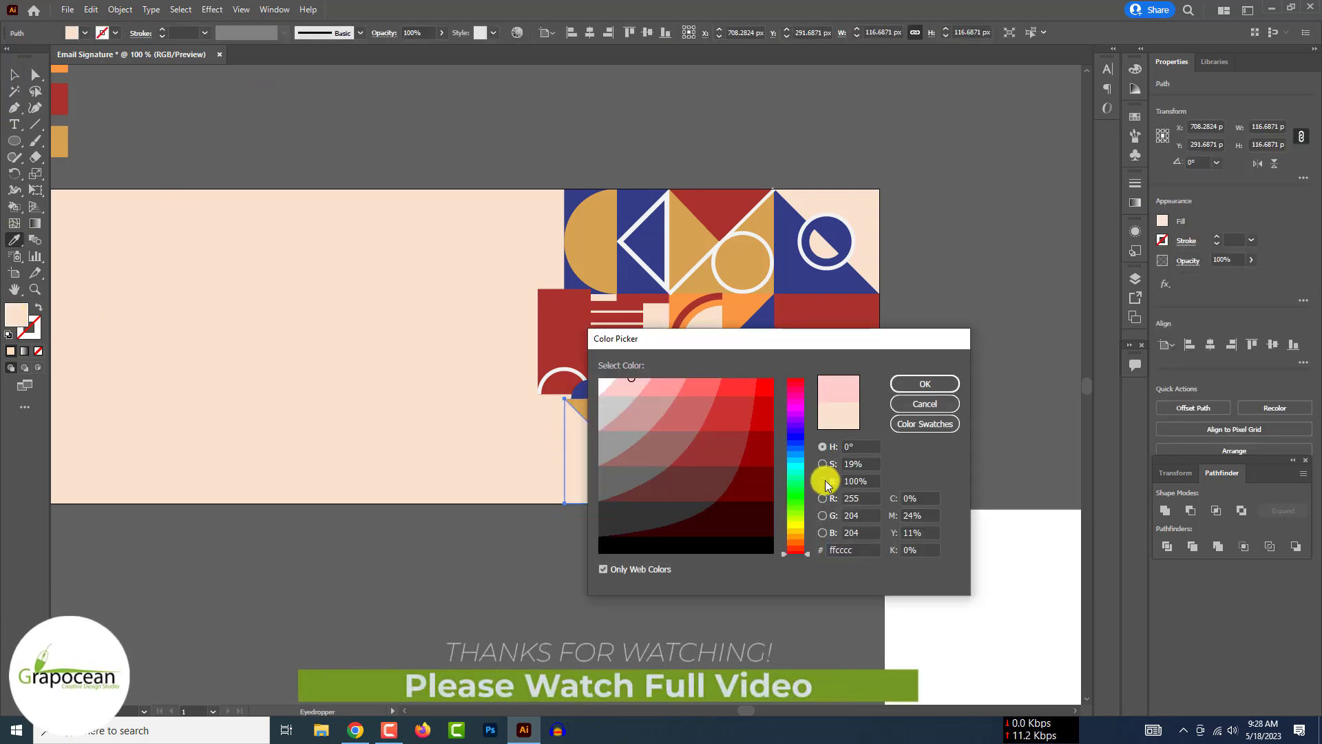
{"action": "left_click", "coordinate": [822, 481]}
{"action": "left_click", "coordinate": [925, 384]}
{"action": "key", "text": "v"}
{"action": "left_click", "coordinate": [219, 119]}
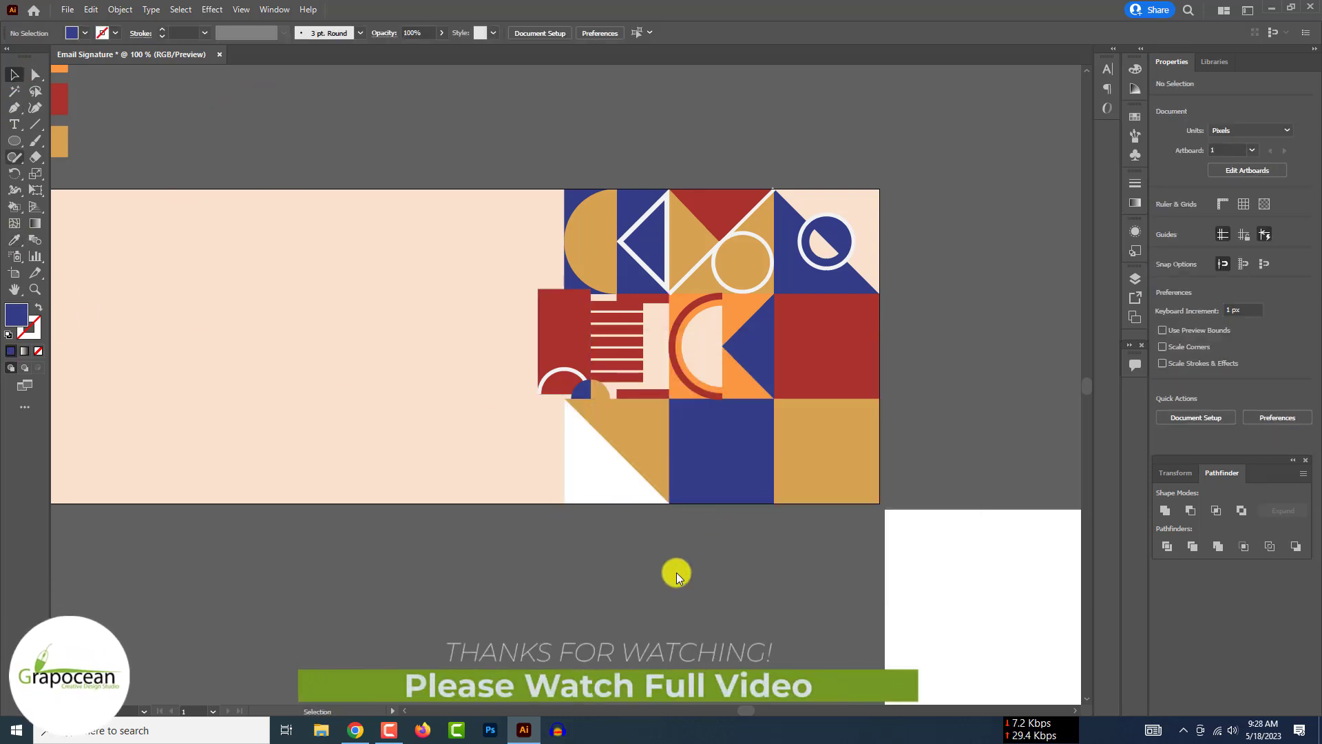
Duplicate the striped rectangle onto the bottom-left tile, rotated diagonally and enlarged
{"action": "left_click", "coordinate": [629, 378]}
{"action": "mouse_move", "coordinate": [628, 309]}
{"action": "left_mouse_down", "text": "alt"}
{"action": "mouse_move", "coordinate": [510, 439]}
{"action": "mouse_move", "coordinate": [599, 452]}
{"action": "mouse_move", "coordinate": [683, 400]}
{"action": "left_mouse_up", "text": "alt"}
{"action": "left_click", "coordinate": [581, 423]}
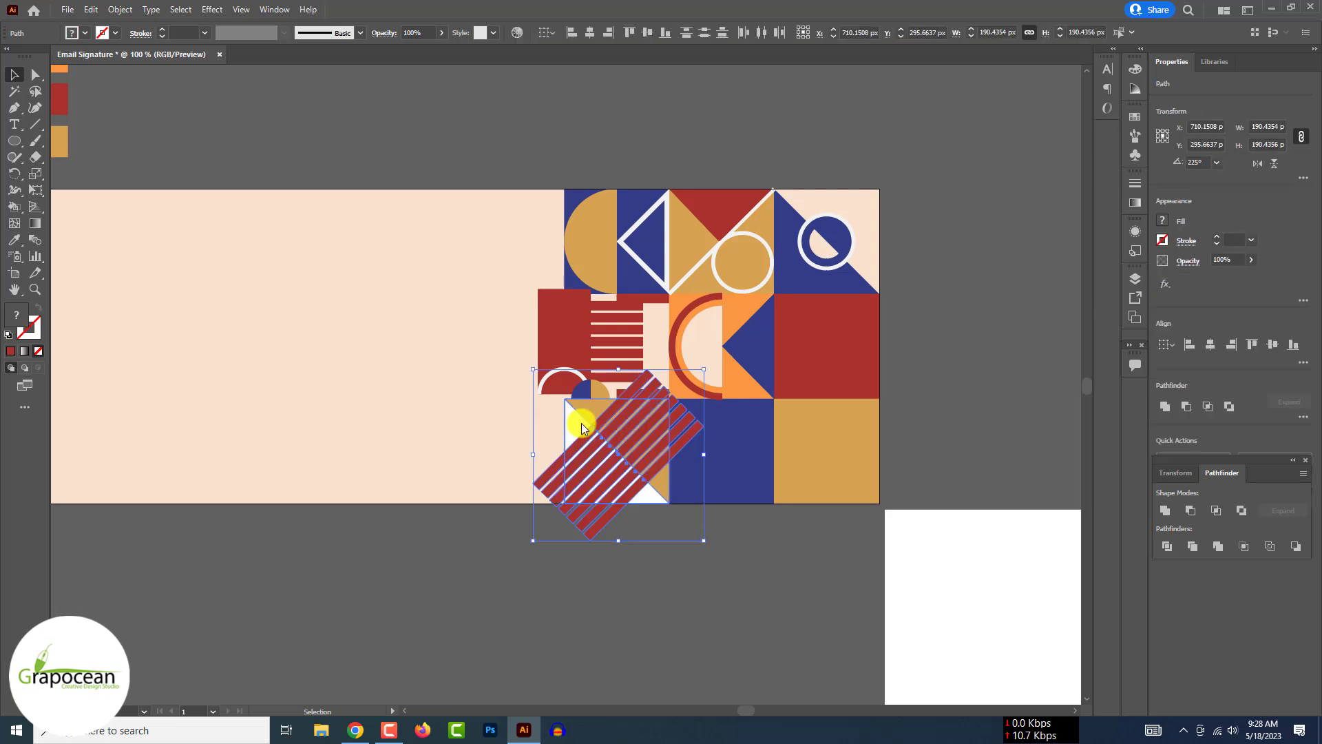
Trim the diagonal stripes to the tile edges with Shape Builder, merging them into peach
{"action": "left_click", "coordinate": [14, 206]}
{"action": "key", "text": "ctrl+plus"}
{"action": "key", "text": "ctrl+plus"}
{"action": "key", "text": "ctrl+plus"}
{"action": "left_click_drag", "start_coordinate": [643, 472], "coordinate": [742, 379]}
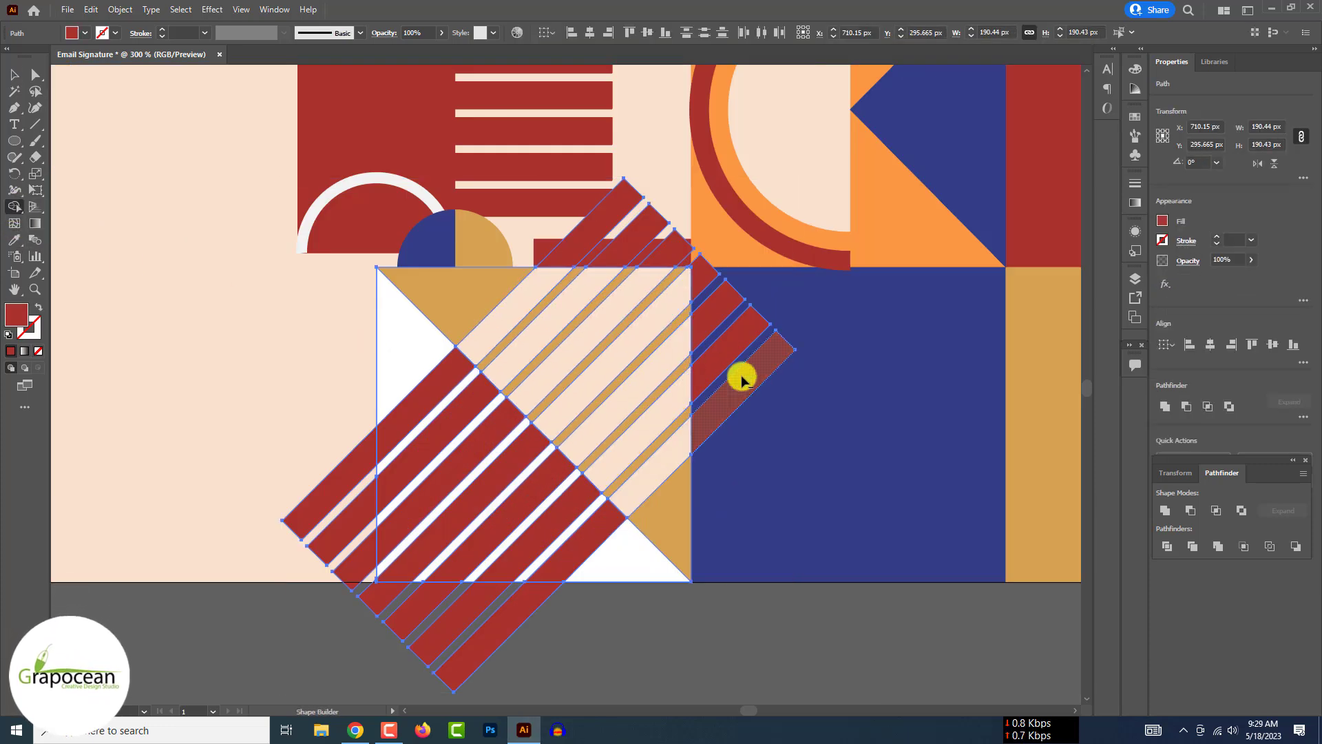
{"action": "mouse_move", "coordinate": [452, 622]}
{"action": "left_mouse_down"}
{"action": "mouse_move", "coordinate": [348, 487]}
{"action": "mouse_move", "coordinate": [401, 495]}
{"action": "left_mouse_up"}
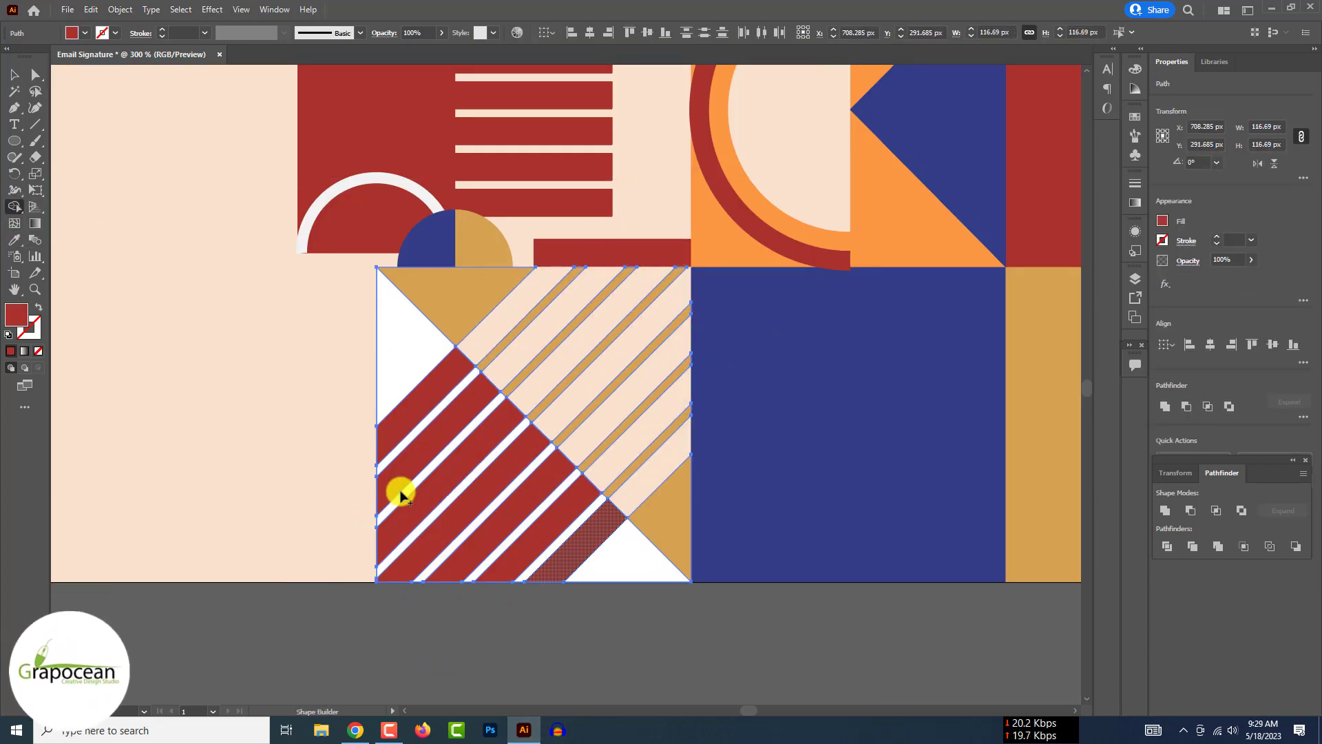
{"action": "left_click_drag", "start_coordinate": [561, 527], "coordinate": [484, 411]}
{"action": "scroll", "coordinate": [391, 444], "scroll_direction": "down", "scroll_amount": 5}
{"action": "left_click", "coordinate": [699, 605]}
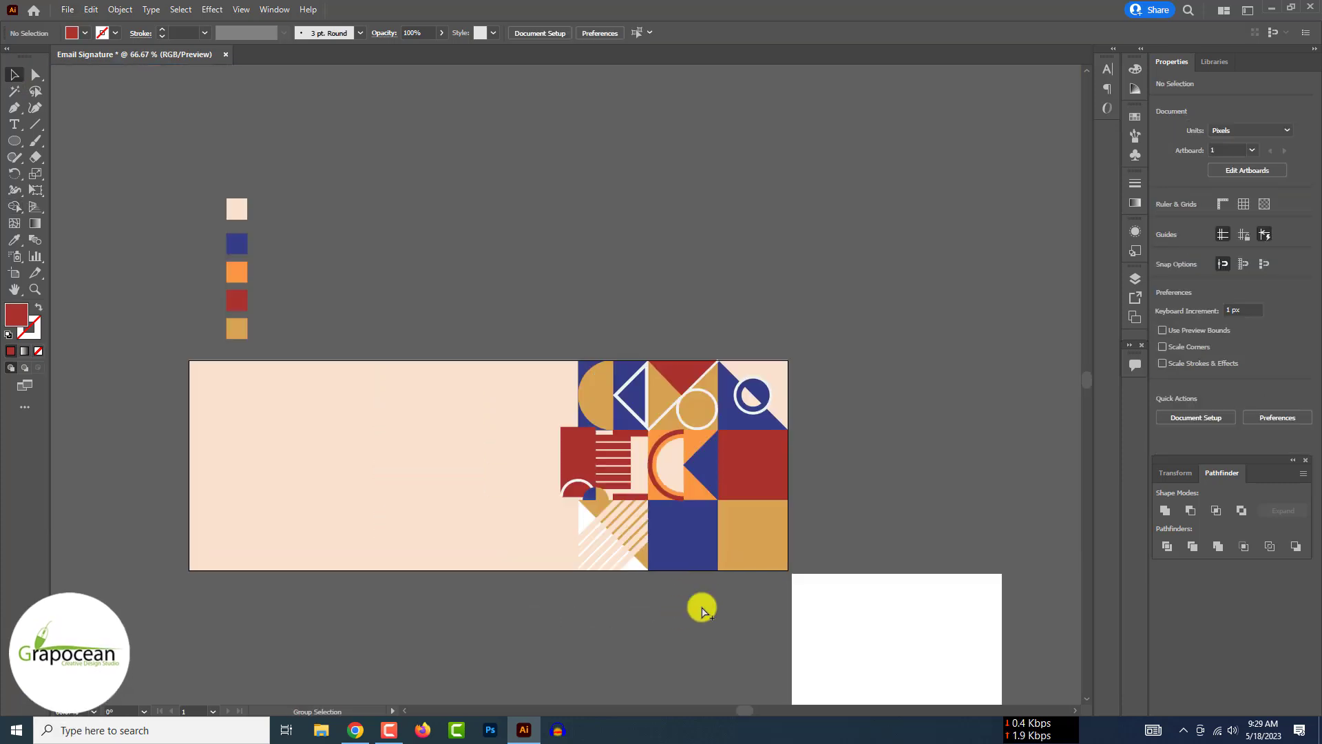
{"action": "scroll", "coordinate": [699, 605], "scroll_direction": "up", "scroll_amount": 3}
{"action": "scroll", "coordinate": [702, 609], "scroll_direction": "up", "scroll_amount": 3}
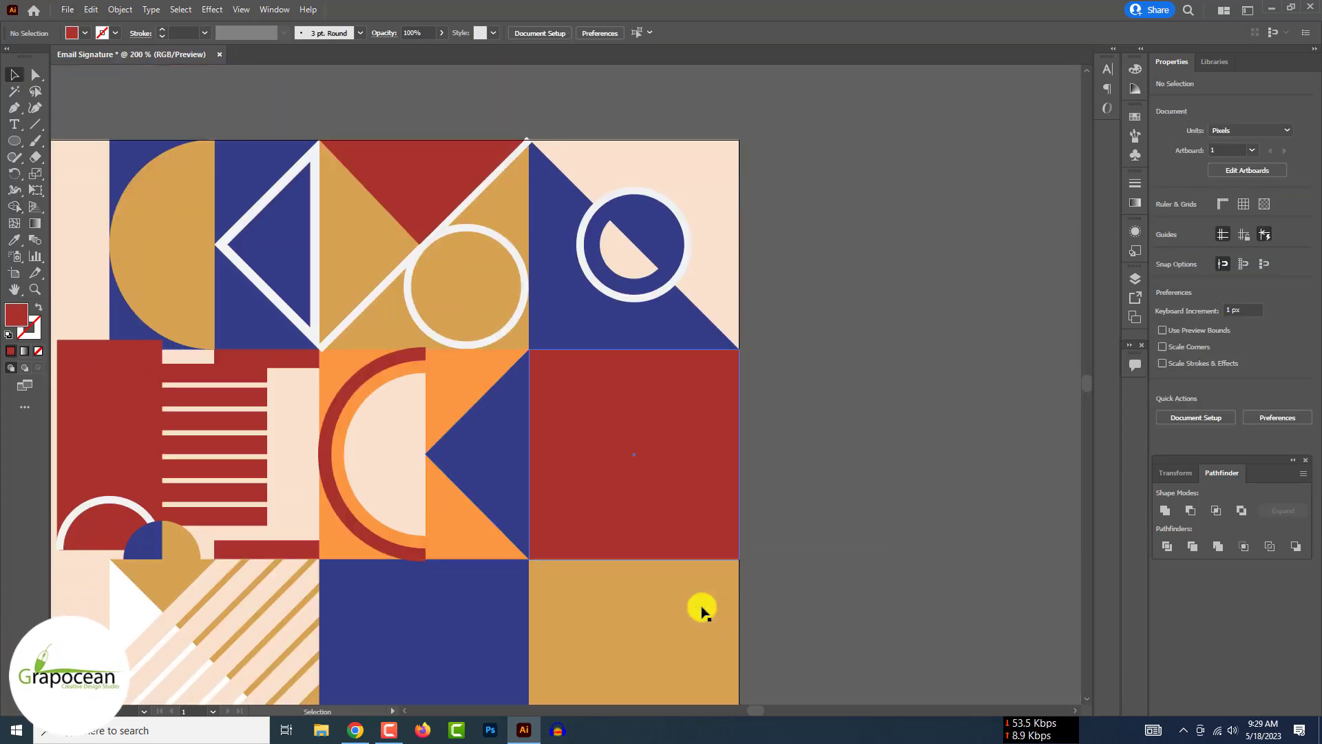
{"action": "scroll", "coordinate": [703, 610], "scroll_direction": "down", "scroll_amount": 2}
Draw a rounded quarter-circle shape in the corner of the bottom-middle blue tile
{"action": "left_click", "coordinate": [345, 458]}
{"action": "scroll", "coordinate": [434, 462], "scroll_direction": "down", "scroll_amount": 2}
{"action": "left_click", "coordinate": [434, 462]}
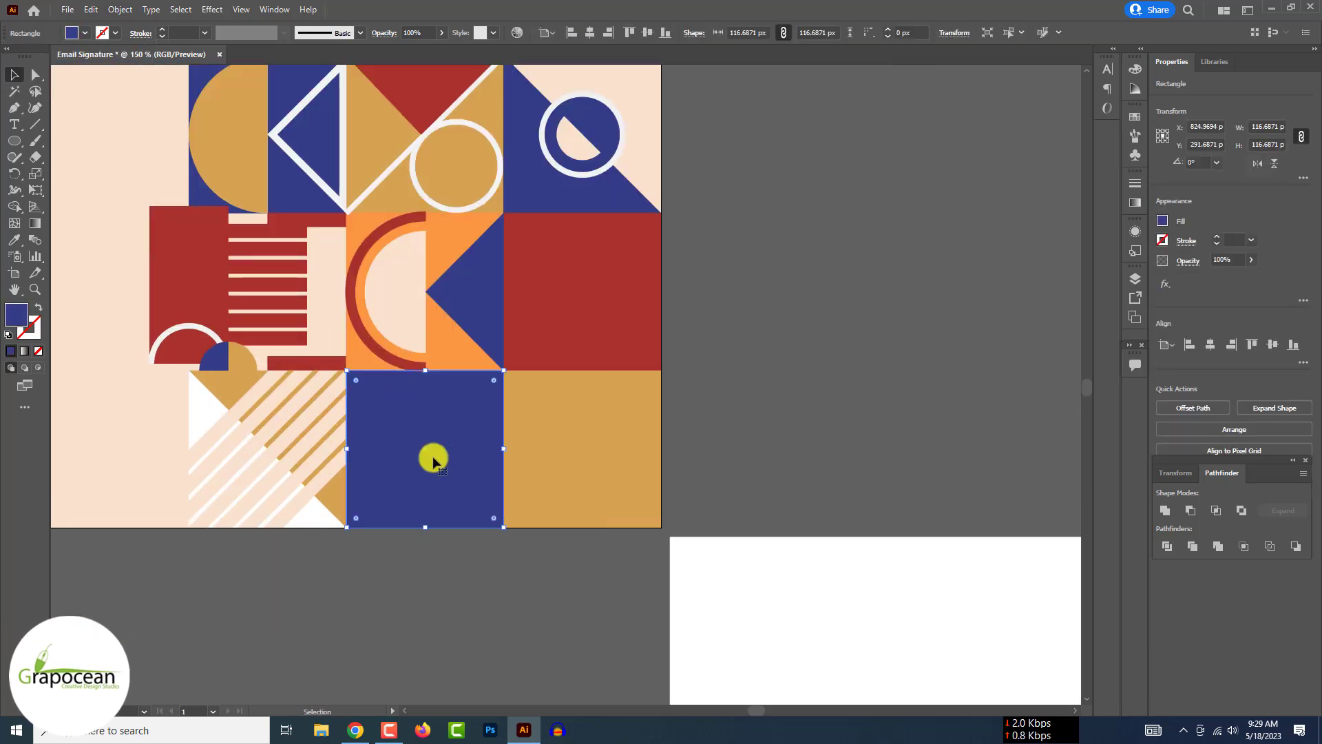
{"action": "left_click", "coordinate": [70, 155]}
{"action": "left_click", "coordinate": [691, 386]}
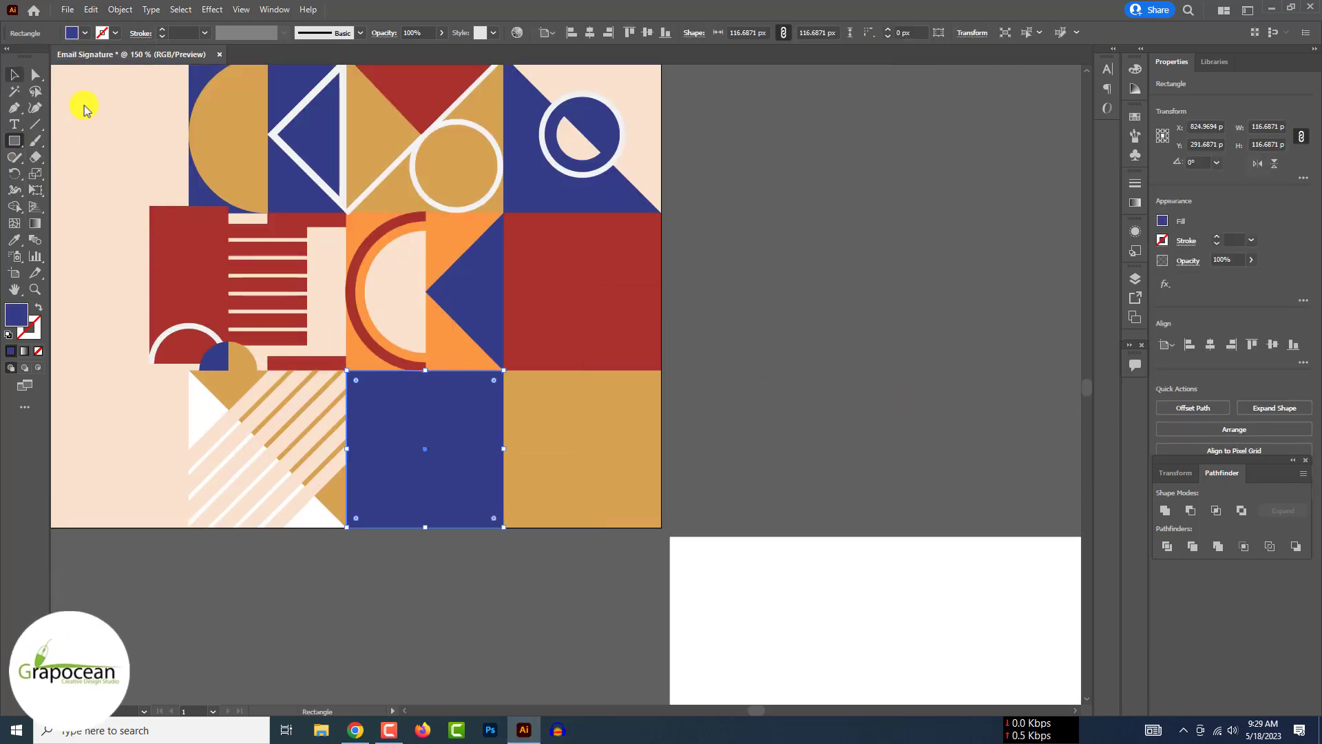
{"action": "key", "text": "ctrl+shift+a"}
{"action": "key", "text": "m"}
{"action": "left_click", "coordinate": [35, 74]}
{"action": "mouse_move", "coordinate": [425, 444]}
{"action": "left_mouse_down"}
{"action": "mouse_move", "coordinate": [664, 623]}
{"action": "mouse_move", "coordinate": [898, 733]}
{"action": "left_mouse_up"}
{"action": "scroll", "coordinate": [440, 454], "scroll_direction": "up", "scroll_amount": 5}
{"action": "scroll", "coordinate": [696, 456], "scroll_direction": "down", "scroll_amount": 5}
Give the quarter-circle a darker blue fill
{"action": "left_click", "coordinate": [14, 74]}
{"action": "double_click", "coordinate": [24, 316]}
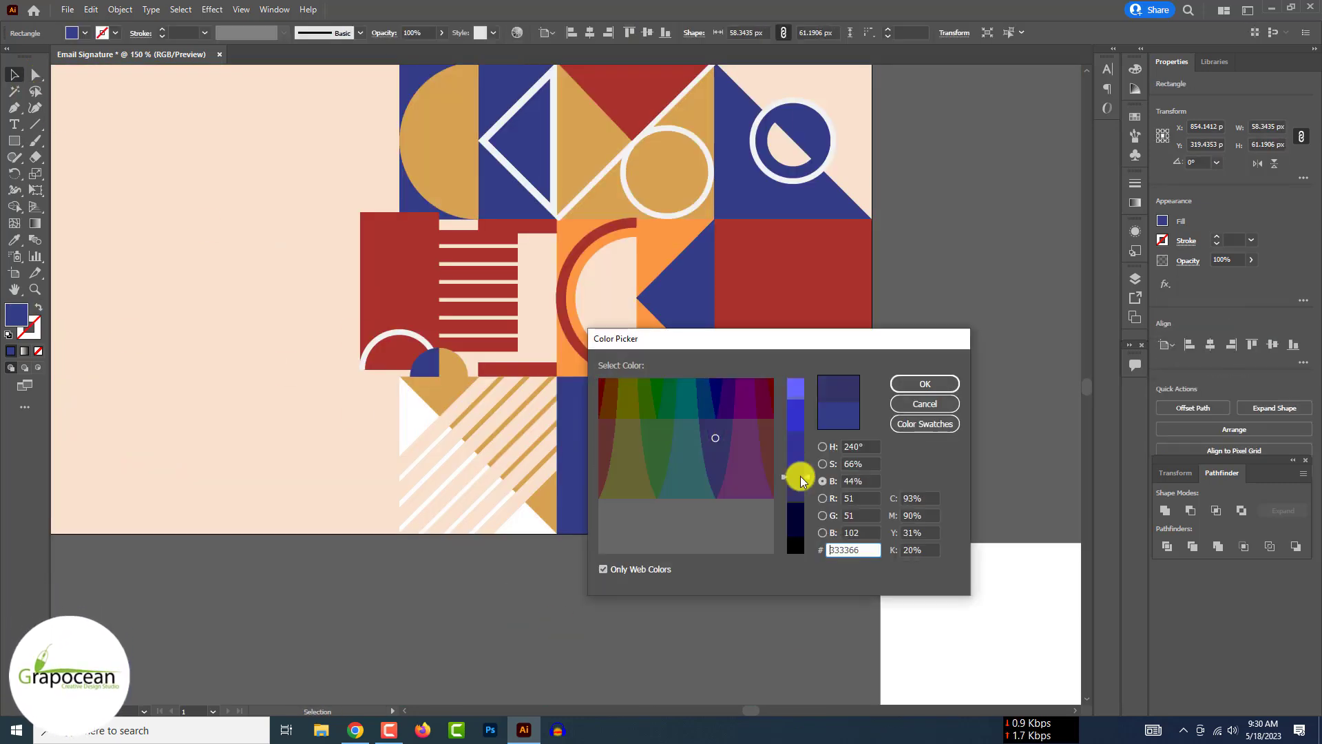
{"action": "left_click", "coordinate": [1174, 341]}
{"action": "scroll", "coordinate": [950, 448], "scroll_direction": "down", "scroll_amount": 5}
{"action": "scroll", "coordinate": [434, 282], "scroll_direction": "up", "scroll_amount": 8}
Draw a tall rectangle in the tile and round its top corners into an arch
{"action": "left_click", "coordinate": [14, 140]}
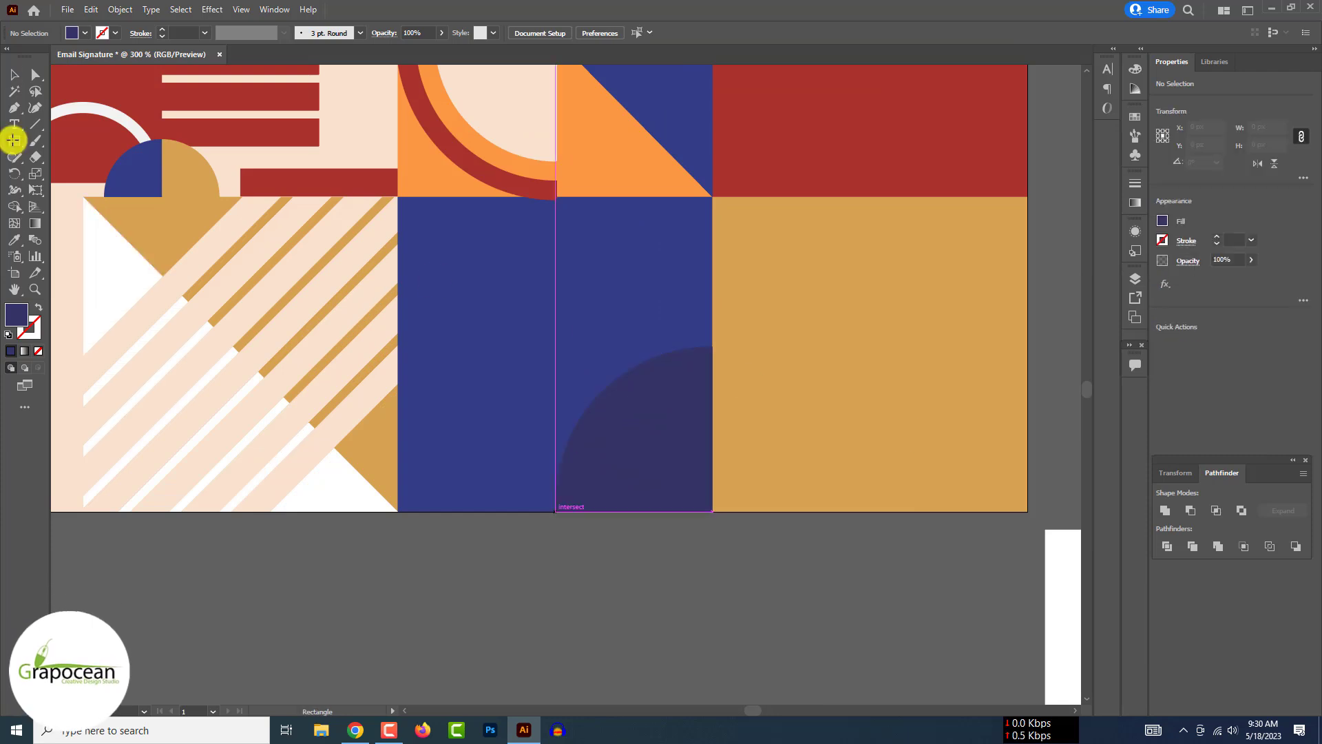
{"action": "left_click_drag", "start_coordinate": [429, 462], "coordinate": [399, 219]}
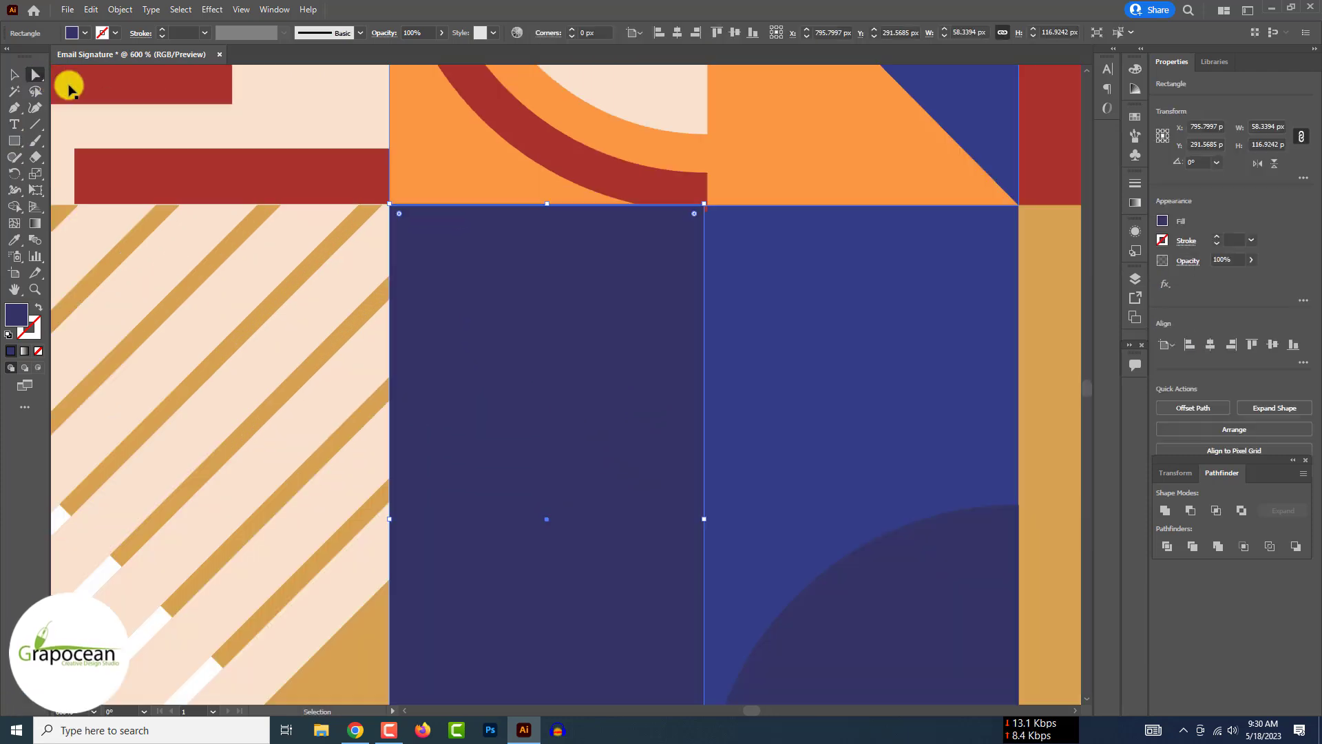
{"action": "left_click_drag", "start_coordinate": [702, 207], "coordinate": [606, 303]}
{"action": "scroll", "coordinate": [611, 585], "scroll_direction": "down", "scroll_amount": 5}
Eyedropper the blue fill and white stroke onto the arch
{"action": "left_click", "coordinate": [576, 546]}
{"action": "key", "text": "i"}
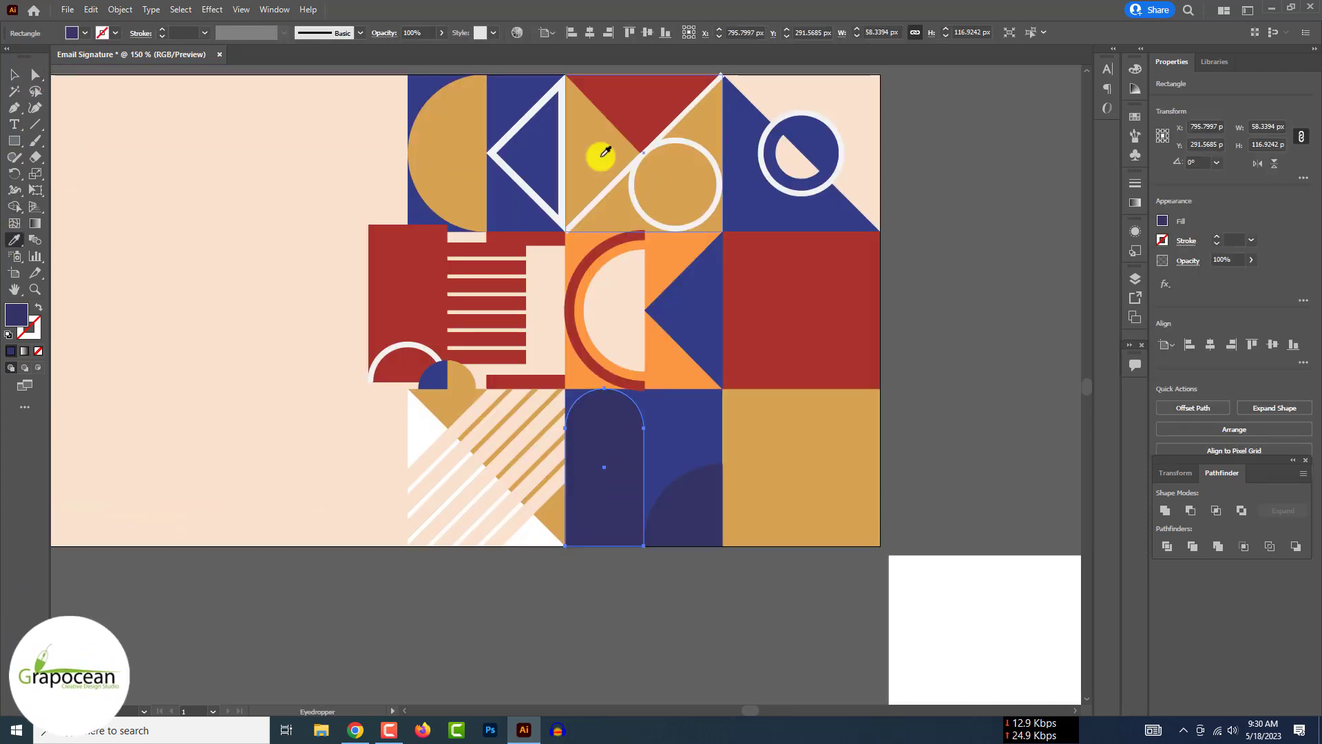
{"action": "left_click", "coordinate": [791, 319]}
{"action": "left_click", "coordinate": [650, 254]}
{"action": "left_click", "coordinate": [472, 176]}
{"action": "left_click", "coordinate": [561, 124]}
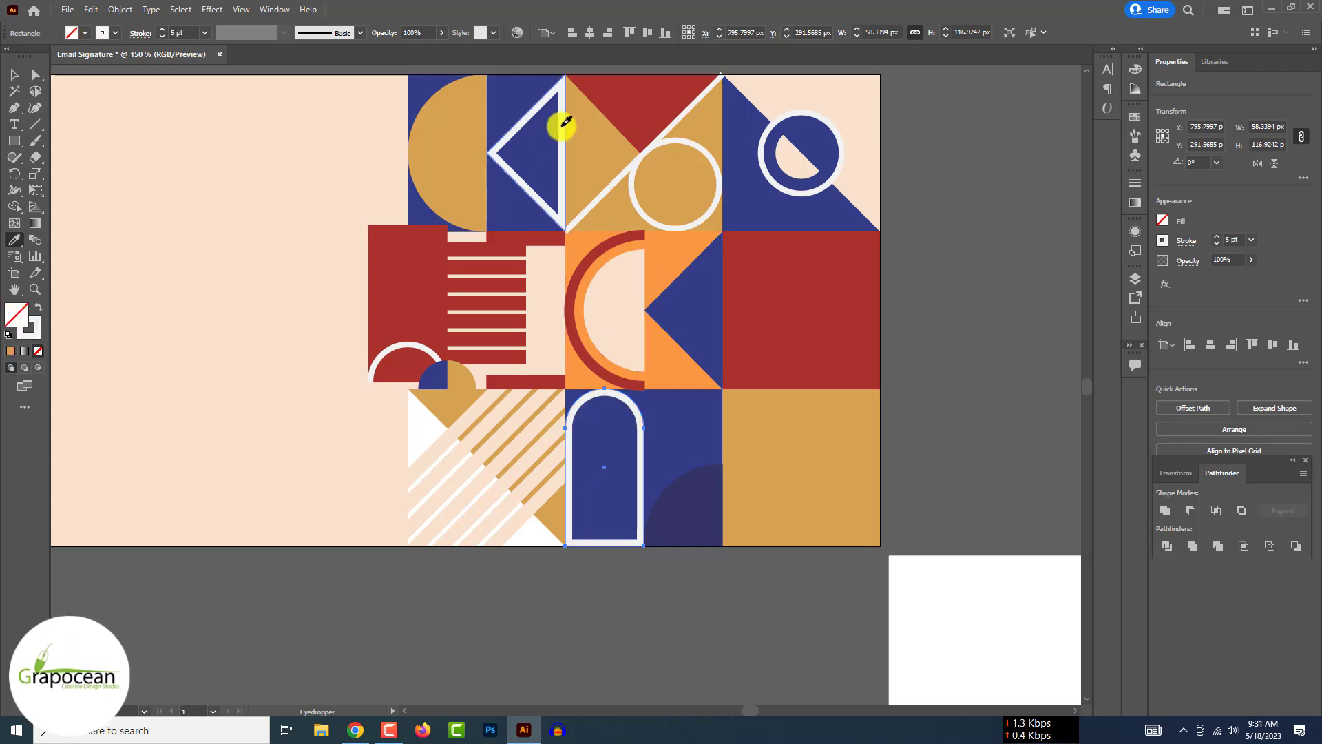
{"action": "scroll", "coordinate": [546, 548], "scroll_direction": "down", "scroll_amount": 4}
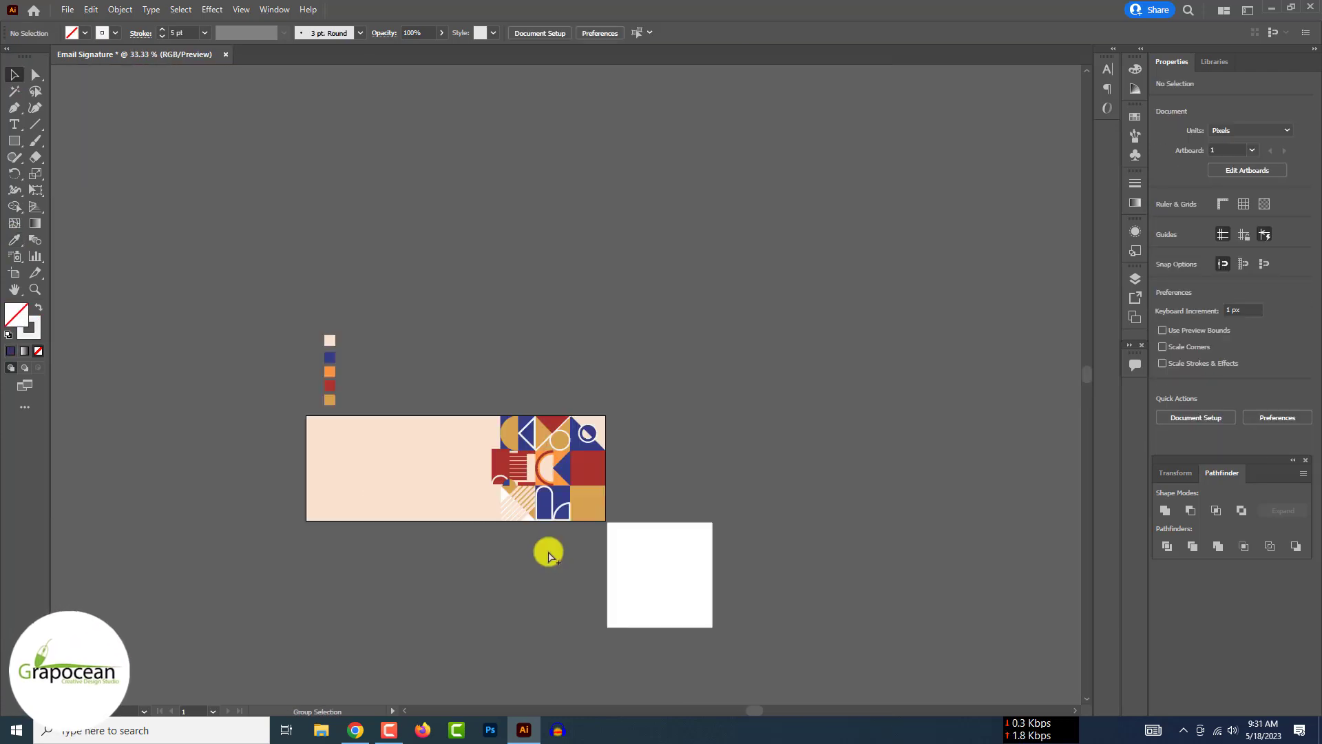
{"action": "scroll", "coordinate": [611, 482], "scroll_direction": "up", "scroll_amount": 3}
Nudge the gold half-circle slightly to the left
{"action": "key", "text": "v"}
{"action": "left_click", "coordinate": [804, 398]}
{"action": "scroll", "coordinate": [350, 472], "scroll_direction": "up", "scroll_amount": 1}
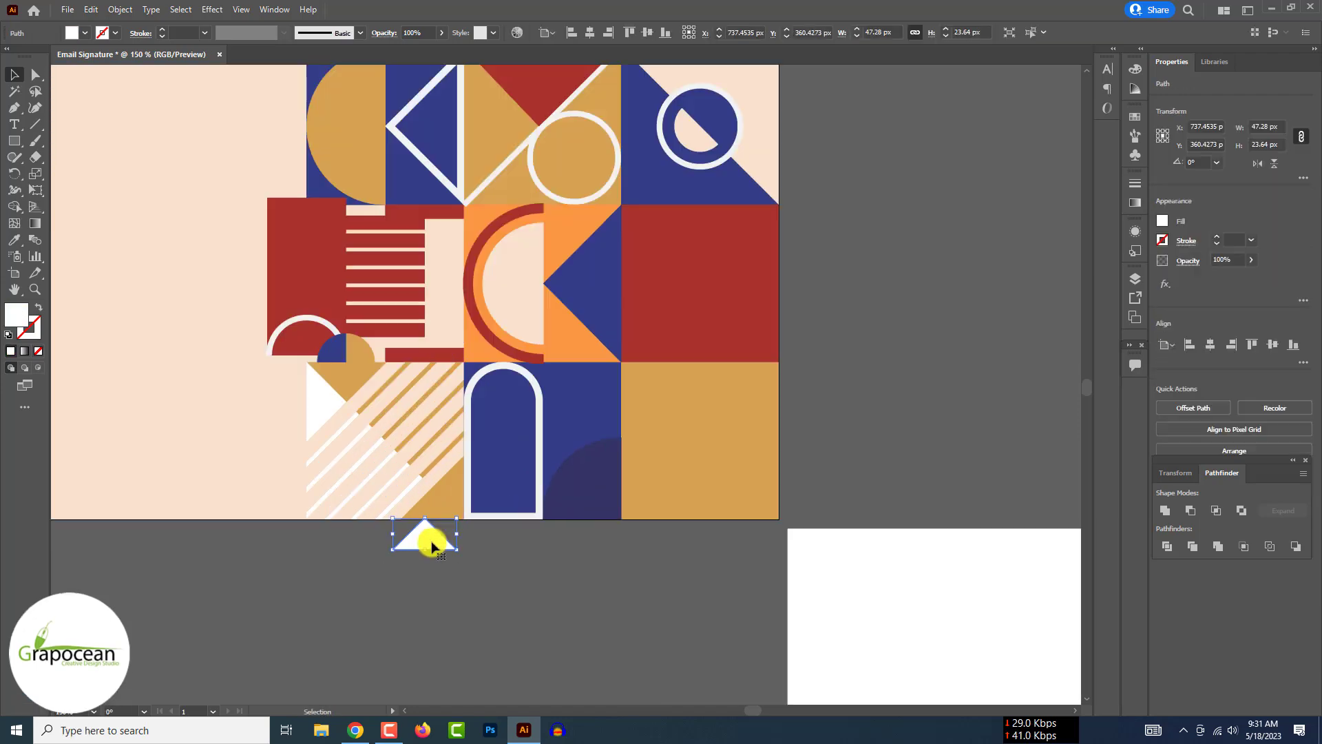
{"action": "scroll", "coordinate": [304, 408], "scroll_direction": "down", "scroll_amount": 3}
{"action": "scroll", "coordinate": [546, 588], "scroll_direction": "up", "scroll_amount": 4}
{"action": "mouse_move", "coordinate": [447, 388]}
{"action": "left_mouse_down"}
{"action": "mouse_move", "coordinate": [411, 388]}
{"action": "mouse_move", "coordinate": [431, 388]}
{"action": "left_mouse_up"}
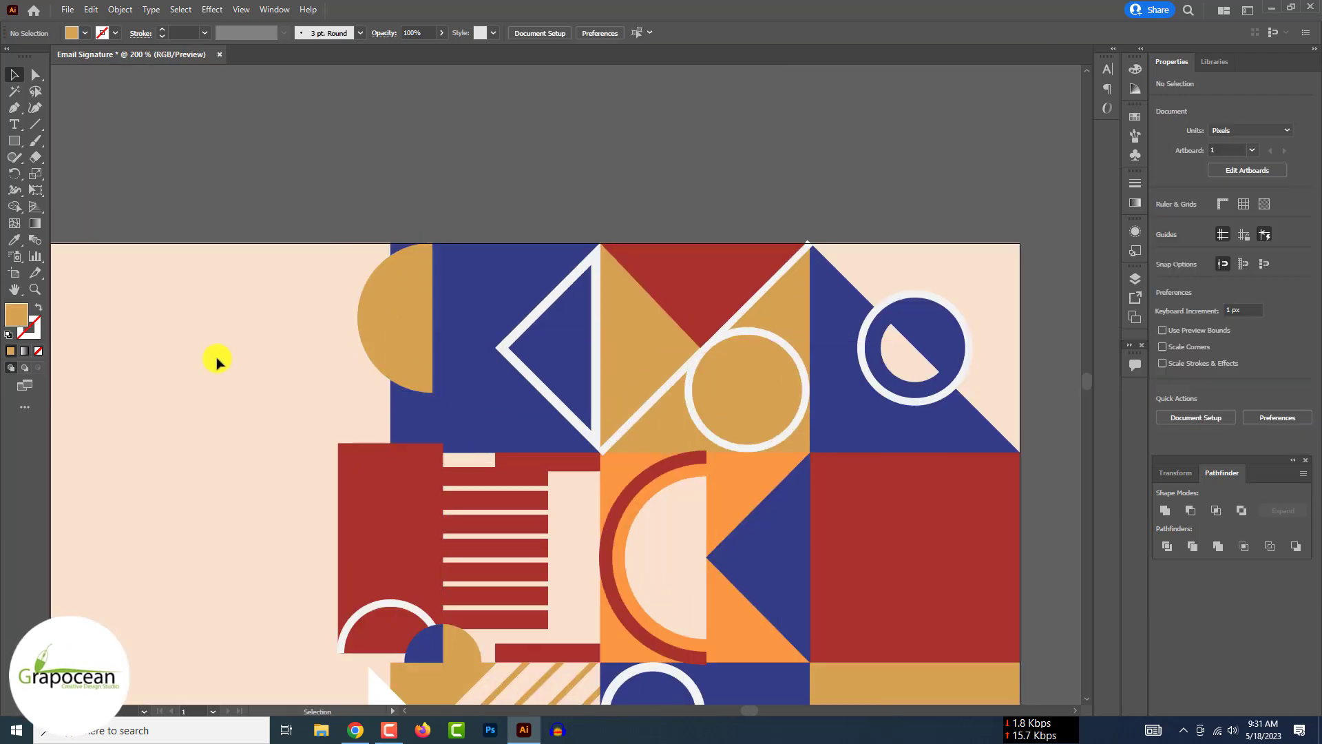
{"action": "scroll", "coordinate": [215, 360], "scroll_direction": "down", "scroll_amount": 3}
{"action": "scroll", "coordinate": [467, 378], "scroll_direction": "up", "scroll_amount": 3}
Recolour the red striped bars with a coral fill
{"action": "left_click", "coordinate": [479, 352]}
{"action": "double_click", "coordinate": [17, 315]}
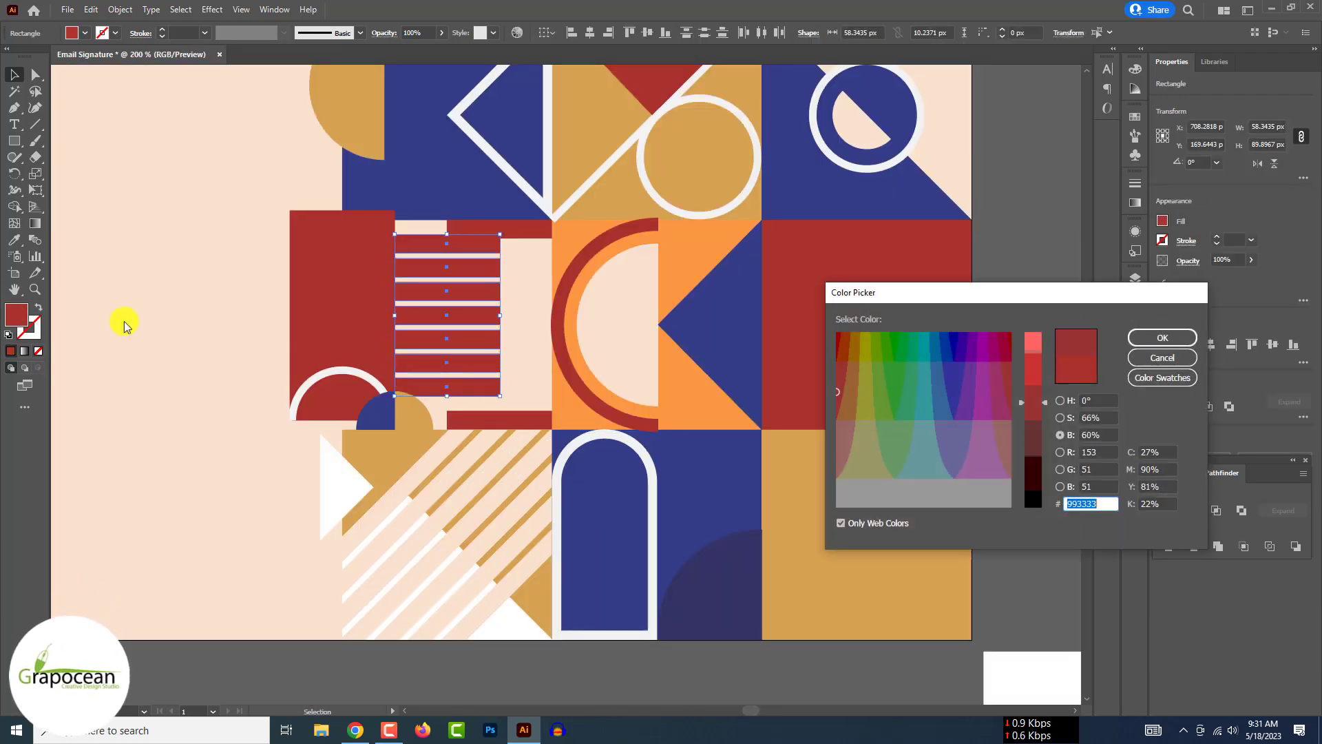
{"action": "left_click", "coordinate": [1033, 345]}
{"action": "left_click", "coordinate": [1086, 333]}
{"action": "scroll", "coordinate": [934, 338], "scroll_direction": "right", "scroll_amount": 5}
{"action": "left_click", "coordinate": [934, 337]}
{"action": "scroll", "coordinate": [934, 338], "scroll_direction": "down", "scroll_amount": 2}
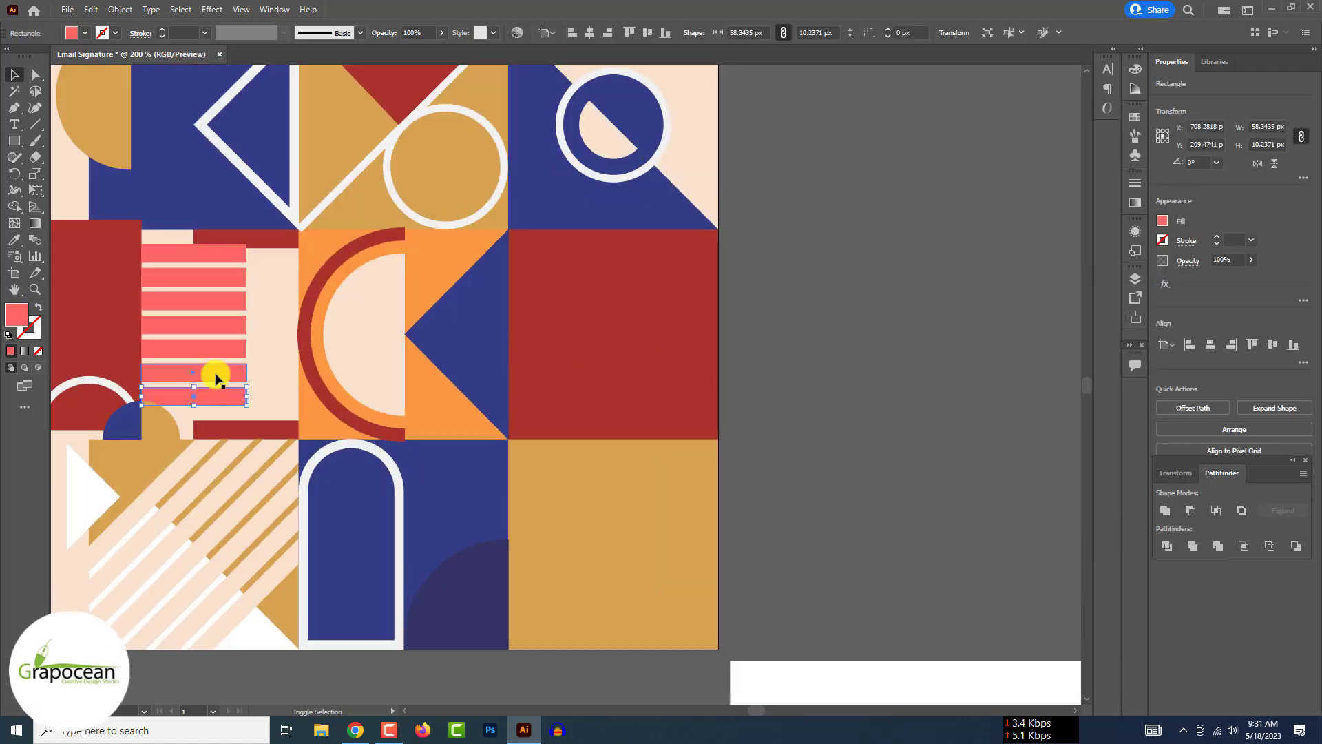
Place a copy of the coral stripes over the red square, rotated 45°
{"action": "left_click", "coordinate": [209, 274]}
{"action": "mouse_move", "coordinate": [210, 275]}
{"action": "left_mouse_down"}
{"action": "mouse_move", "coordinate": [870, 316]}
{"action": "mouse_move", "coordinate": [648, 341]}
{"action": "mouse_move", "coordinate": [638, 236]}
{"action": "mouse_move", "coordinate": [673, 260]}
{"action": "mouse_move", "coordinate": [579, 201]}
{"action": "mouse_move", "coordinate": [947, 256]}
{"action": "mouse_move", "coordinate": [988, 319]}
{"action": "left_mouse_up"}
{"action": "key", "text": "ctrl+minus"}
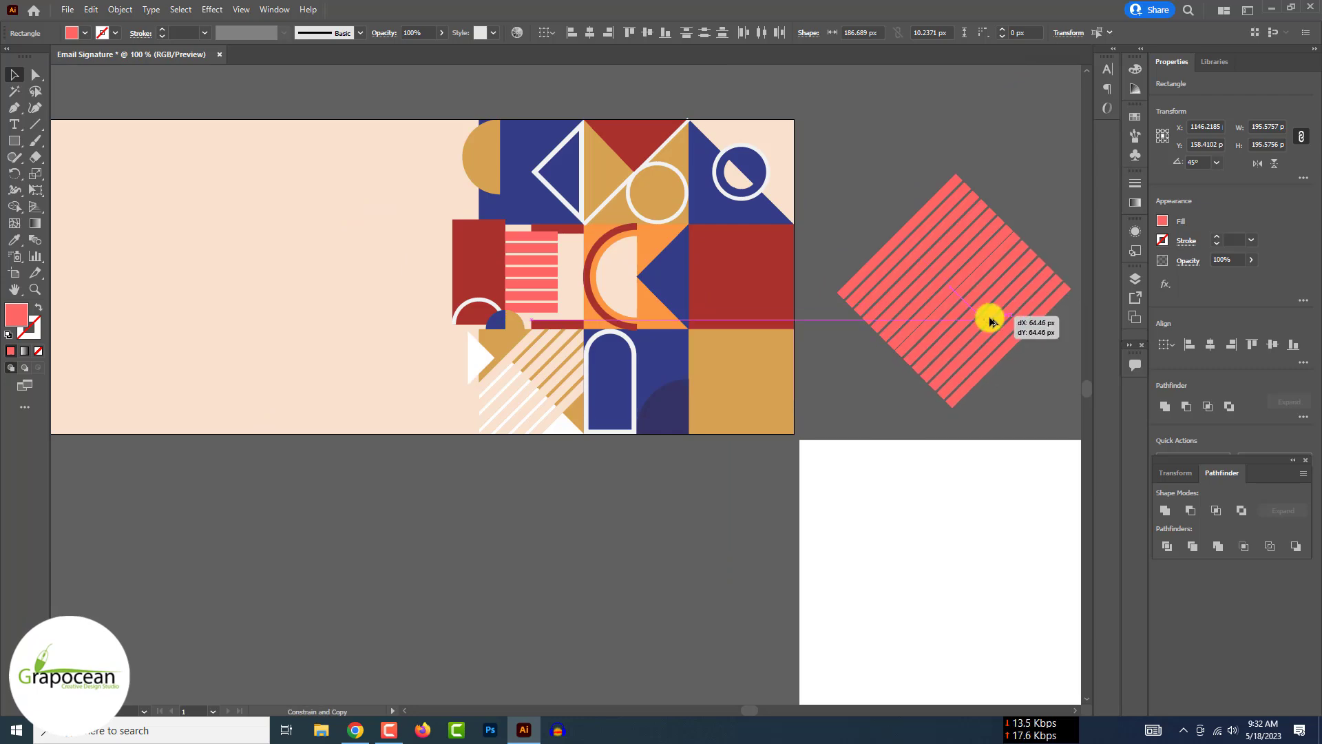
{"action": "scroll", "coordinate": [879, 248], "scroll_direction": "up", "scroll_amount": 5}
{"action": "scroll", "coordinate": [885, 275], "scroll_direction": "down", "scroll_amount": 3}
{"action": "scroll", "coordinate": [758, 276], "scroll_direction": "down", "scroll_amount": 1}
Move the striped diamond over the lower-right tiles and trim off its overhang past the artboard
{"action": "left_click_drag", "start_coordinate": [760, 278], "coordinate": [535, 333]}
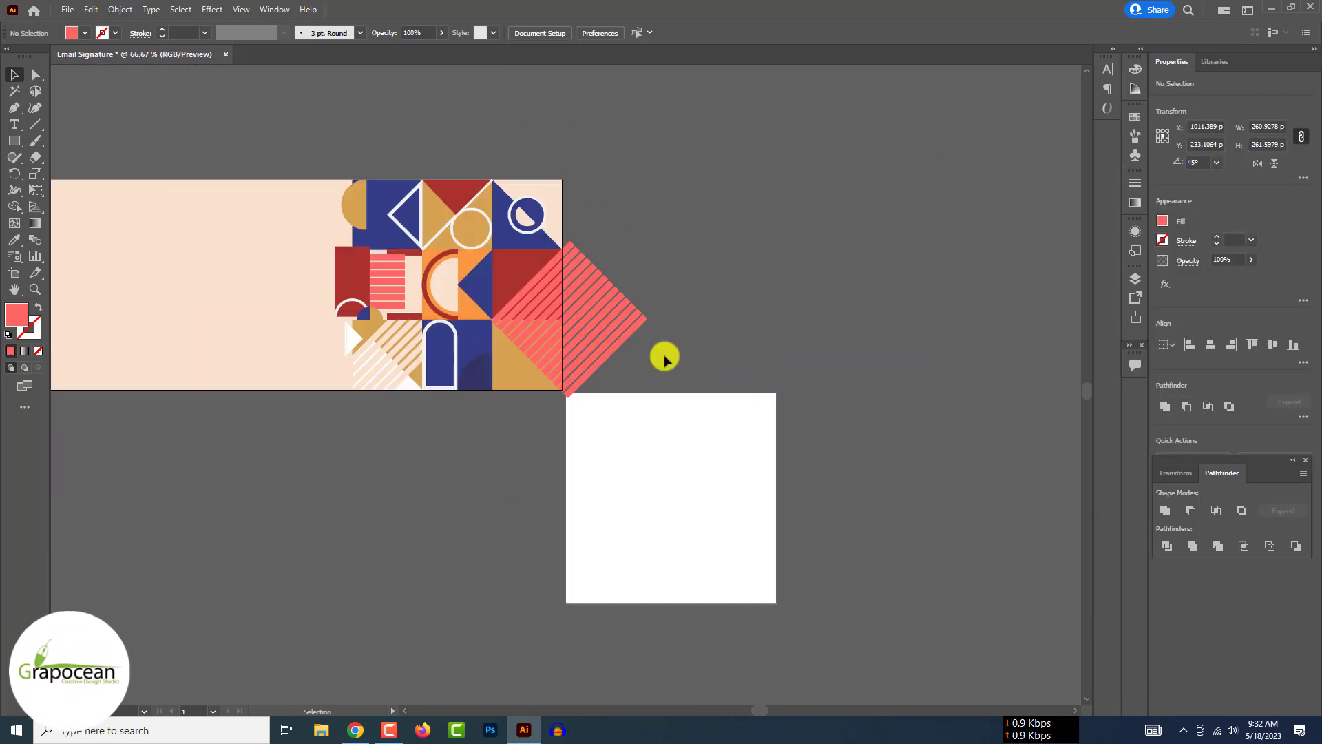
{"action": "left_click", "coordinate": [15, 207]}
{"action": "mouse_move", "coordinate": [647, 413]}
{"action": "left_mouse_down"}
{"action": "mouse_move", "coordinate": [536, 287]}
{"action": "mouse_move", "coordinate": [526, 159]}
{"action": "left_mouse_up"}
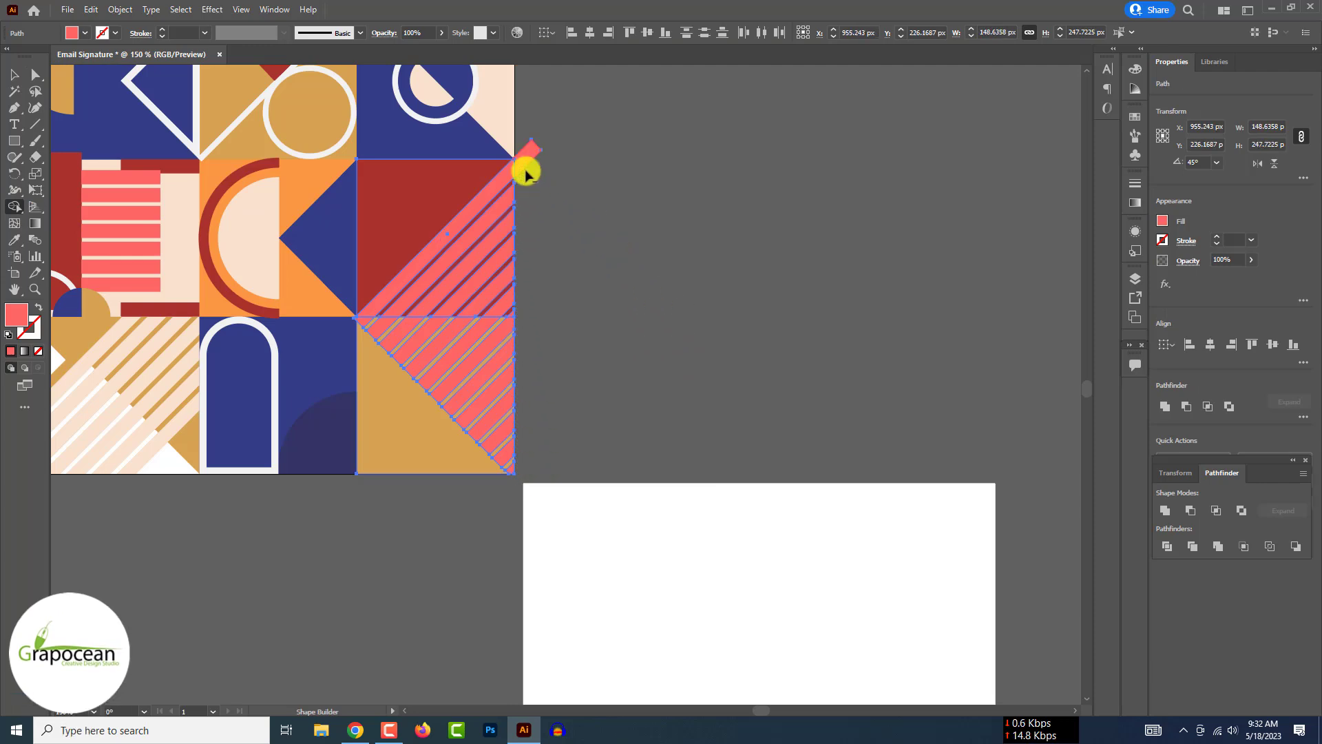
{"action": "key", "text": "v"}
{"action": "left_click", "coordinate": [655, 307]}
{"action": "scroll", "coordinate": [400, 310], "scroll_direction": "down", "scroll_amount": 5}
{"action": "scroll", "coordinate": [414, 449], "scroll_direction": "up", "scroll_amount": 3}
{"action": "key", "text": "ctrl+z"}
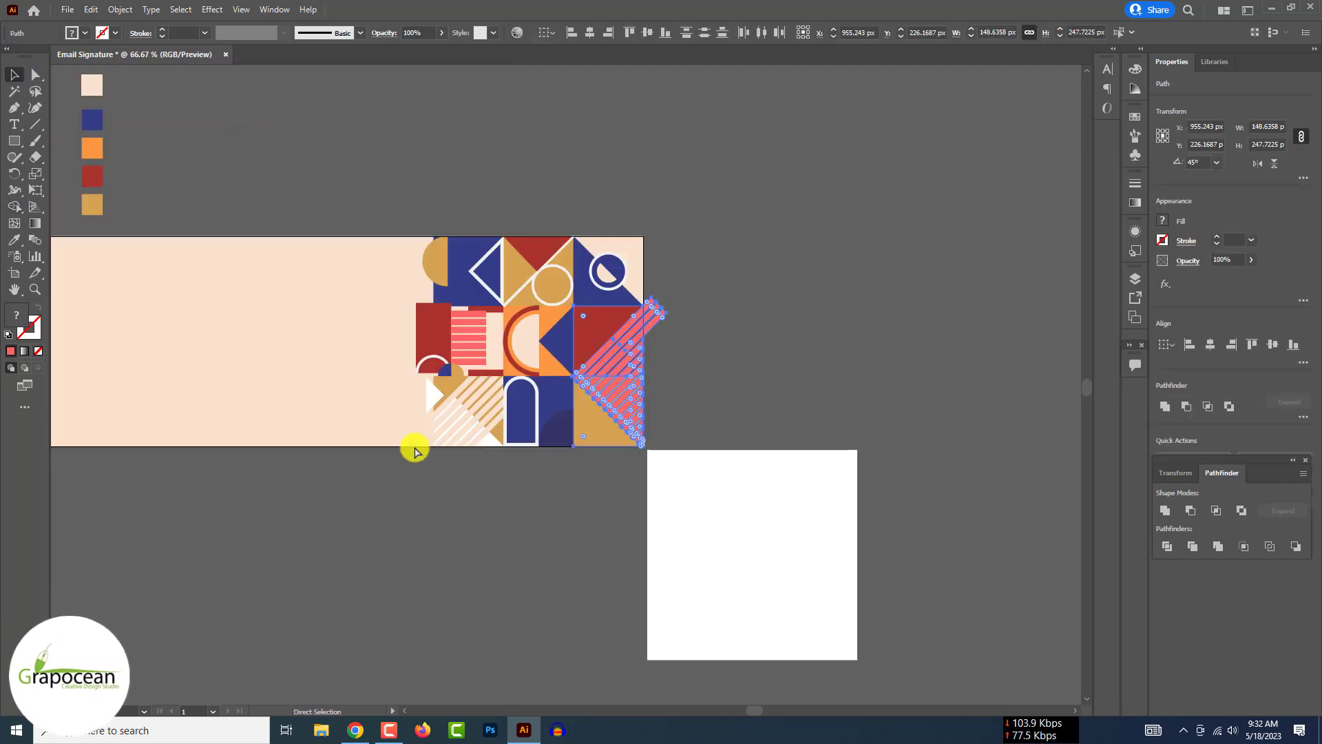
{"action": "key", "text": "ctrl+shift+z"}
{"action": "scroll", "coordinate": [648, 414], "scroll_direction": "up", "scroll_amount": 2}
{"action": "scroll", "coordinate": [696, 434], "scroll_direction": "down", "scroll_amount": 2}
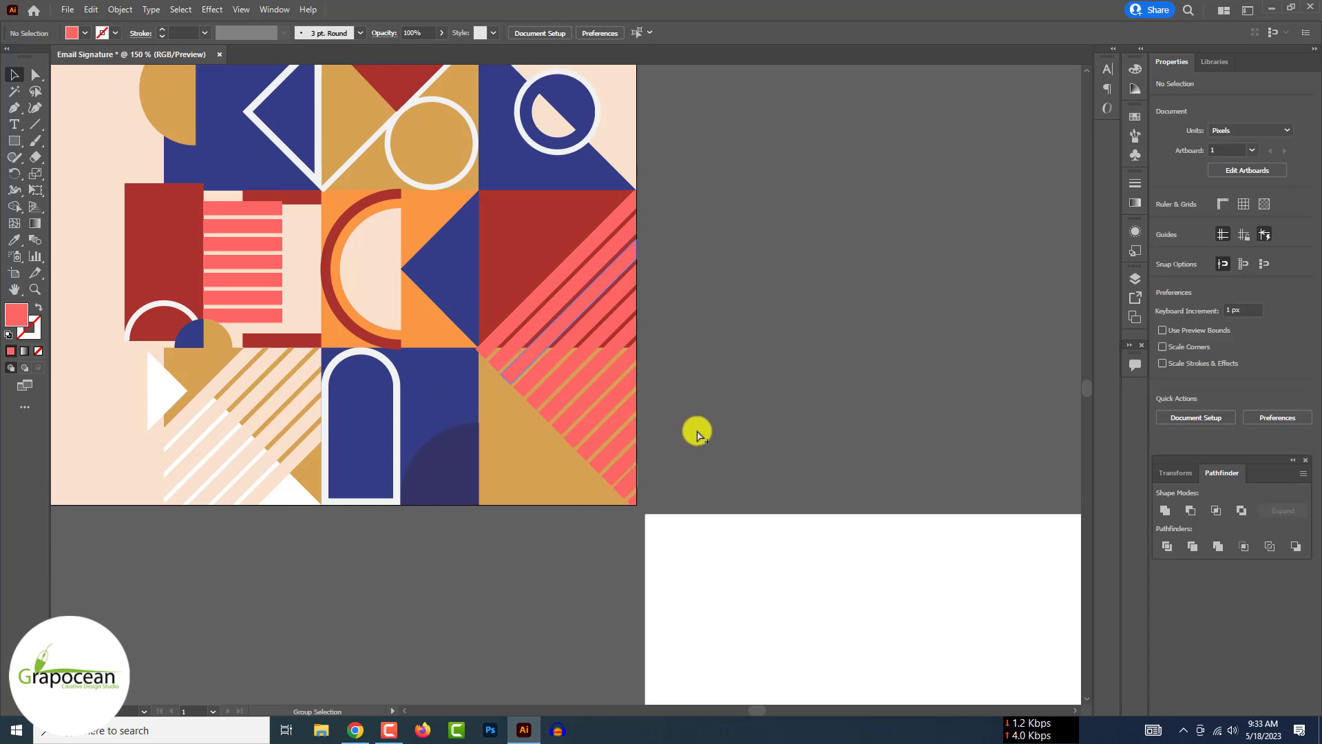
{"action": "scroll", "coordinate": [482, 386], "scroll_direction": "up", "scroll_amount": 2}
Divide the striped shapes into separate pieces with Pathfinder
{"action": "left_click", "coordinate": [479, 383]}
{"action": "scroll", "coordinate": [479, 384], "scroll_direction": "up", "scroll_amount": 2}
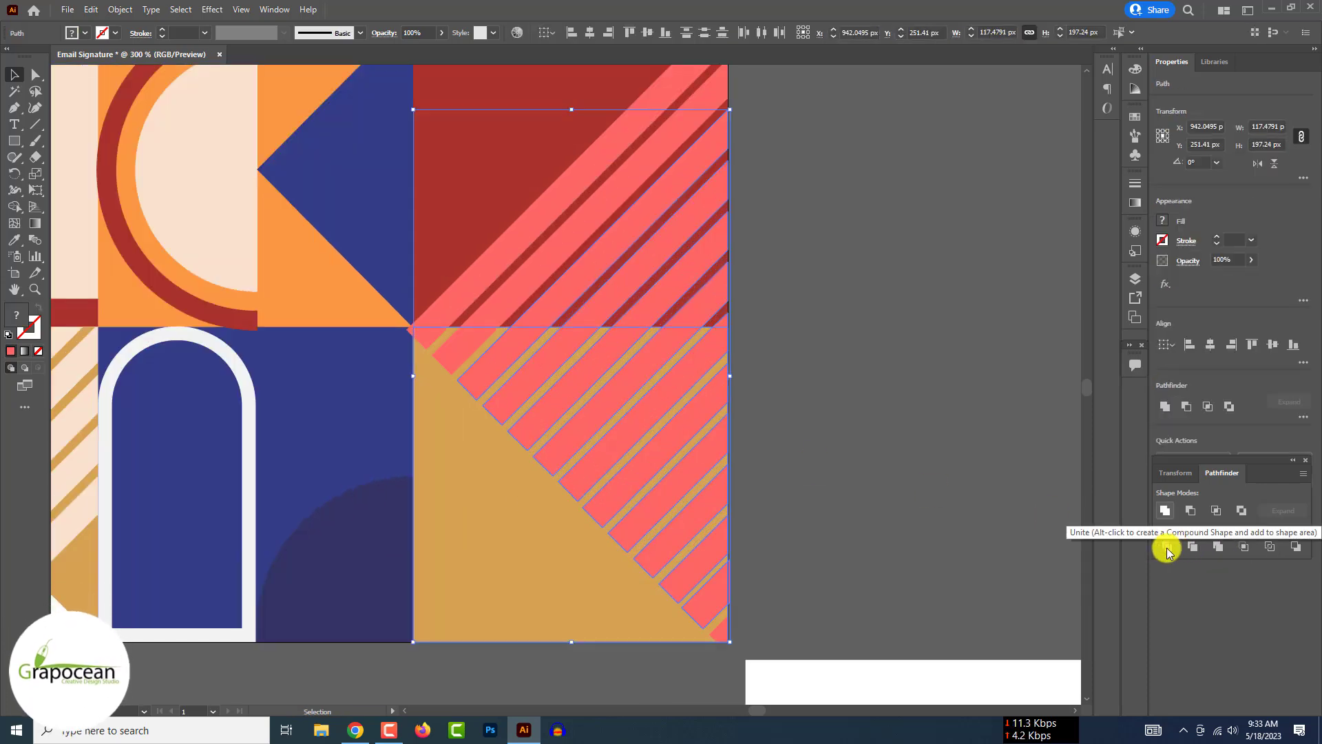
{"action": "left_click", "coordinate": [1166, 546]}
{"action": "left_click", "coordinate": [687, 469]}
{"action": "left_click", "coordinate": [625, 257]}
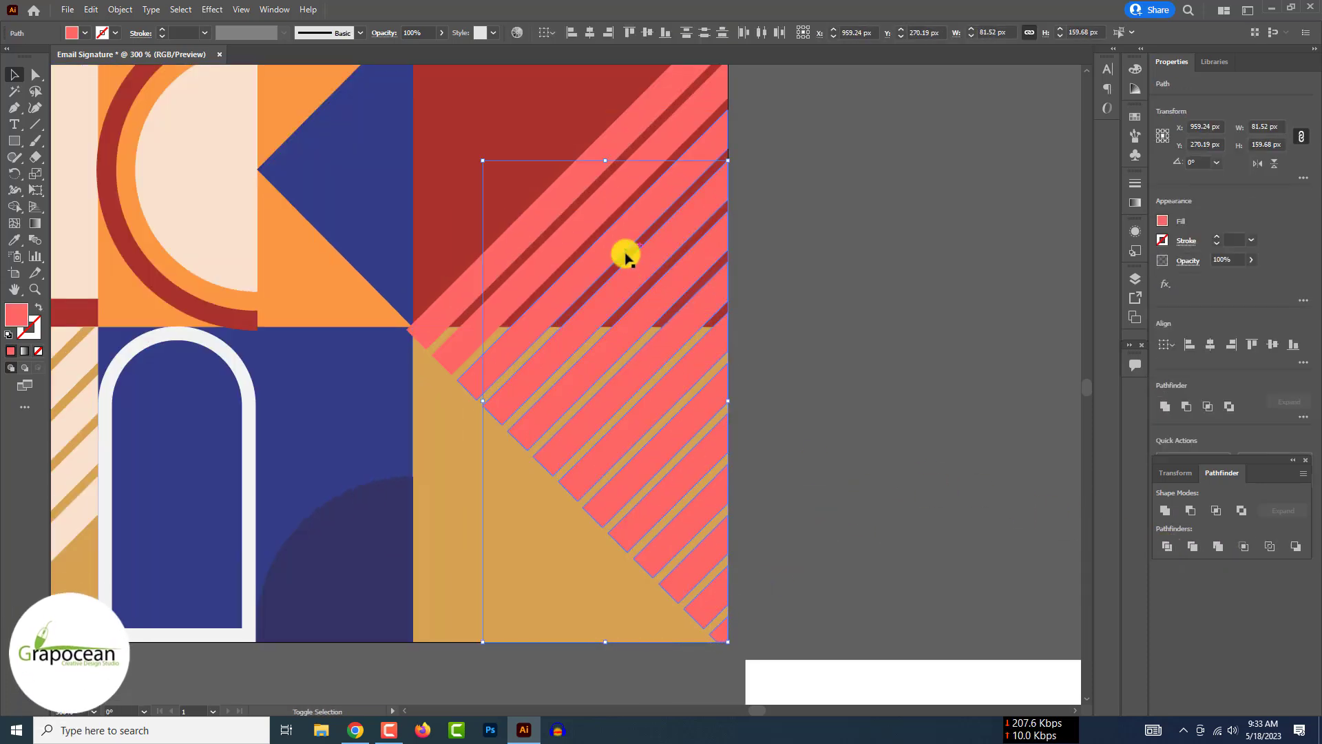
{"action": "left_click", "coordinate": [842, 425]}
{"action": "key", "text": "ctrl+z"}
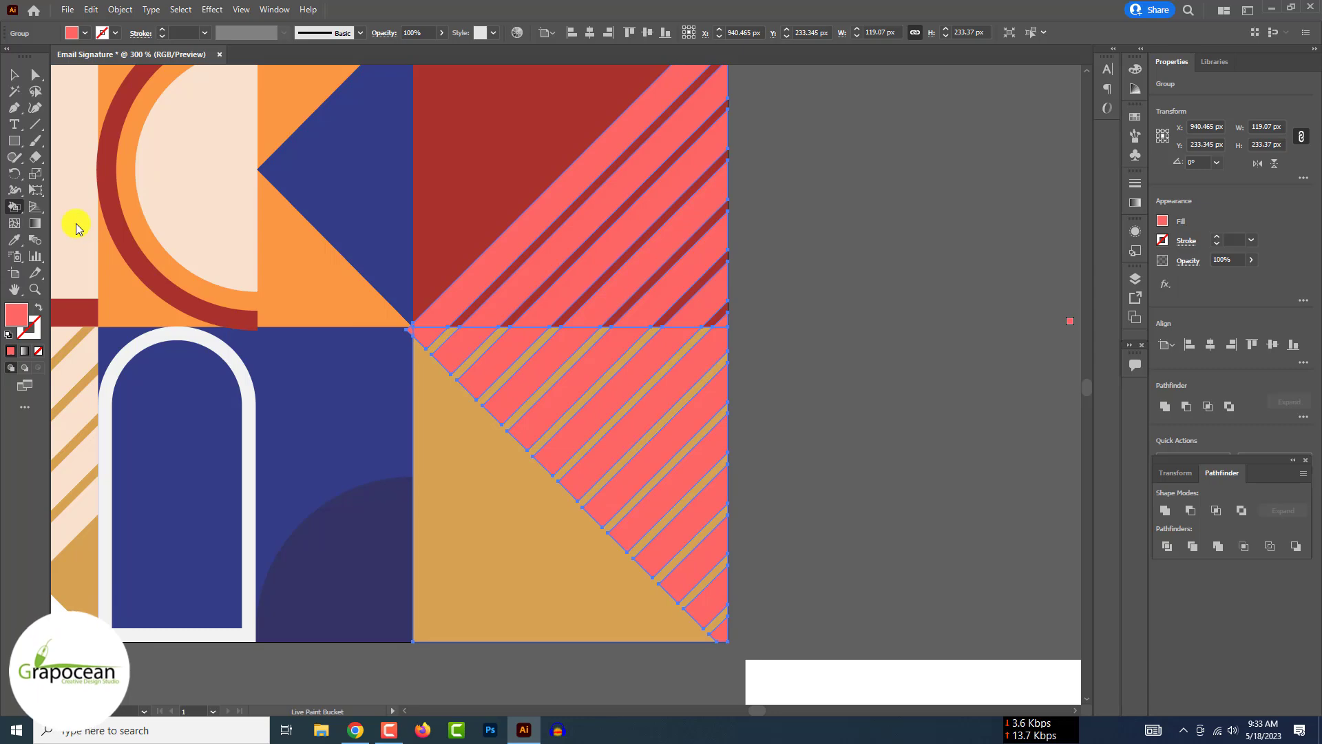
Paint three stripes dark blue and the lower triangle's stripes light peach
{"action": "left_click", "coordinate": [1133, 117]}
{"action": "left_click_drag", "start_coordinate": [544, 417], "coordinate": [641, 432]}
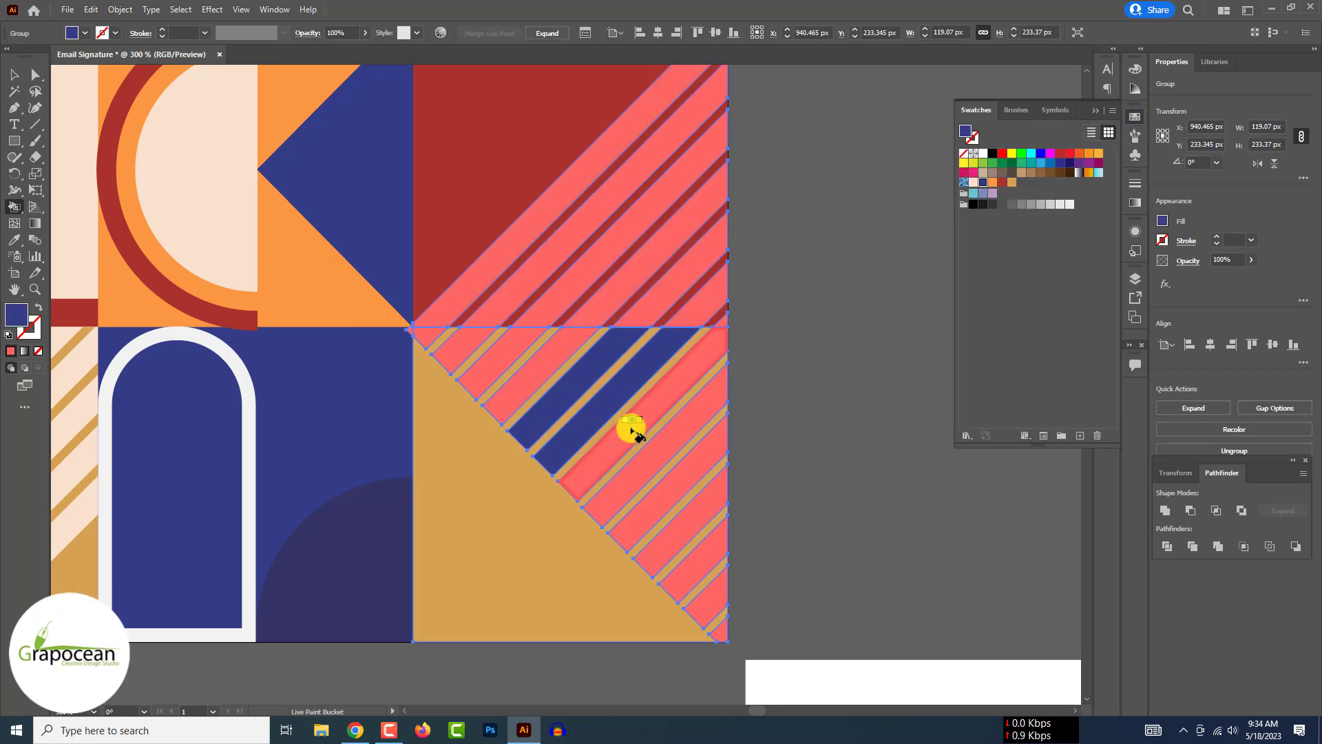
{"action": "mouse_move", "coordinate": [672, 544]}
{"action": "left_mouse_down"}
{"action": "mouse_move", "coordinate": [629, 431]}
{"action": "mouse_move", "coordinate": [537, 369]}
{"action": "mouse_move", "coordinate": [428, 341]}
{"action": "left_mouse_up"}
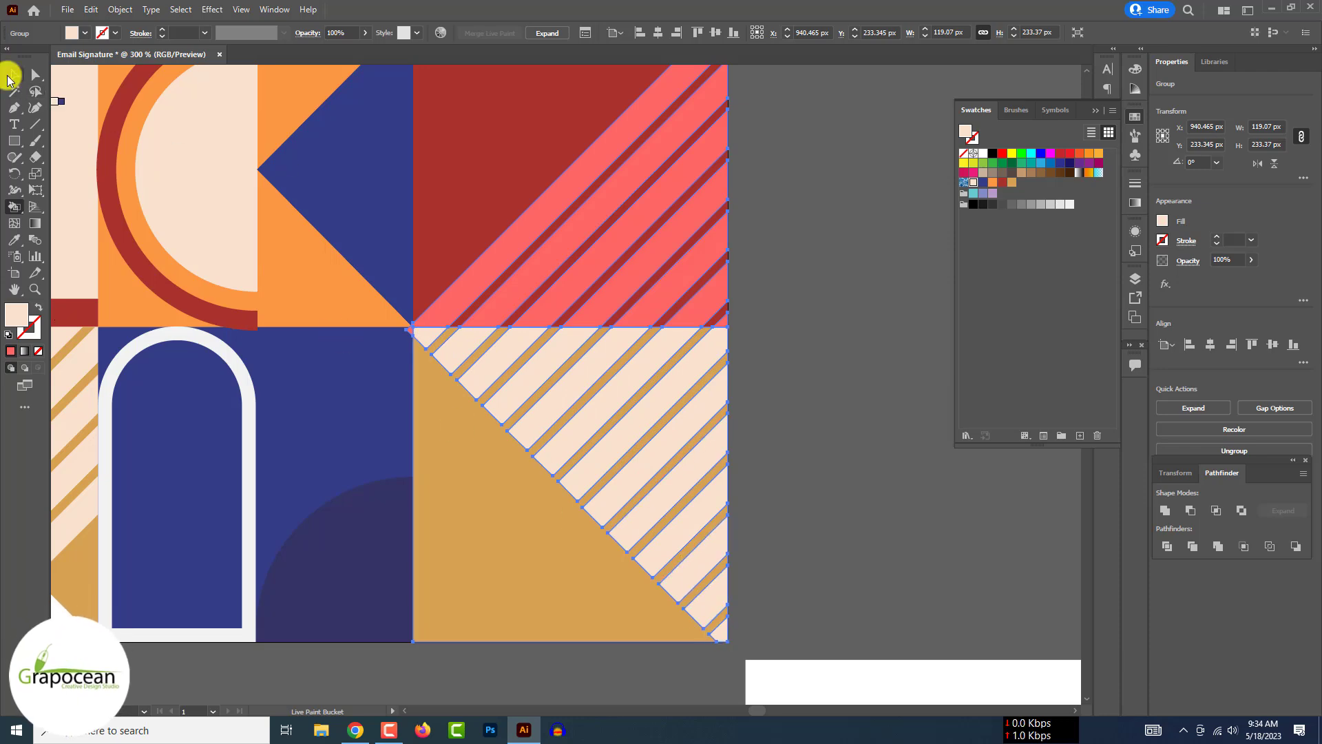
{"action": "left_click", "coordinate": [8, 79]}
{"action": "left_click", "coordinate": [841, 398]}
{"action": "scroll", "coordinate": [733, 416], "scroll_direction": "down", "scroll_amount": 4}
{"action": "scroll", "coordinate": [733, 416], "scroll_direction": "up", "scroll_amount": 1}
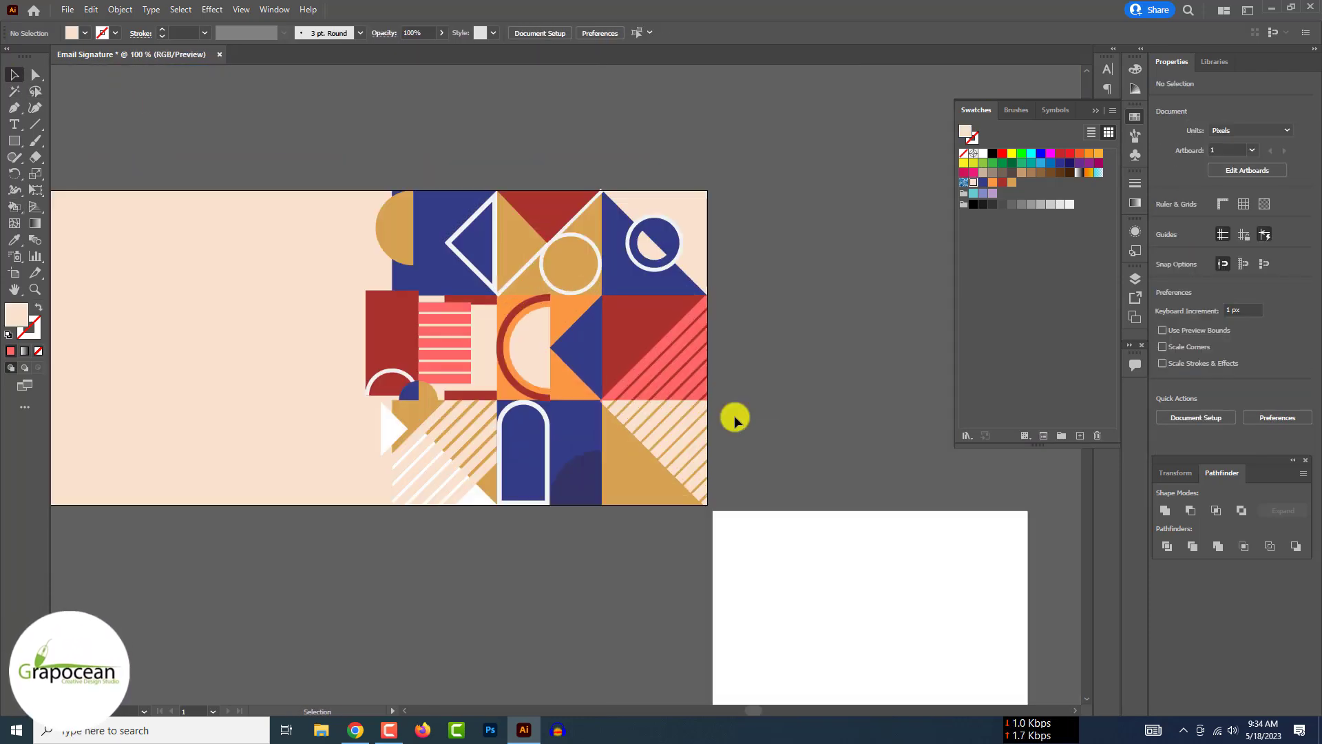
Draw a circle on the red square as a 5 pt peach outline ring
{"action": "left_click_drag", "start_coordinate": [14, 141], "coordinate": [55, 170]}
{"action": "key", "text": "ctrl+plus"}
{"action": "key", "text": "ctrl+plus"}
{"action": "key", "text": "ctrl+plus"}
{"action": "left_click_drag", "start_coordinate": [682, 416], "coordinate": [790, 523]}
{"action": "left_click", "coordinate": [38, 307]}
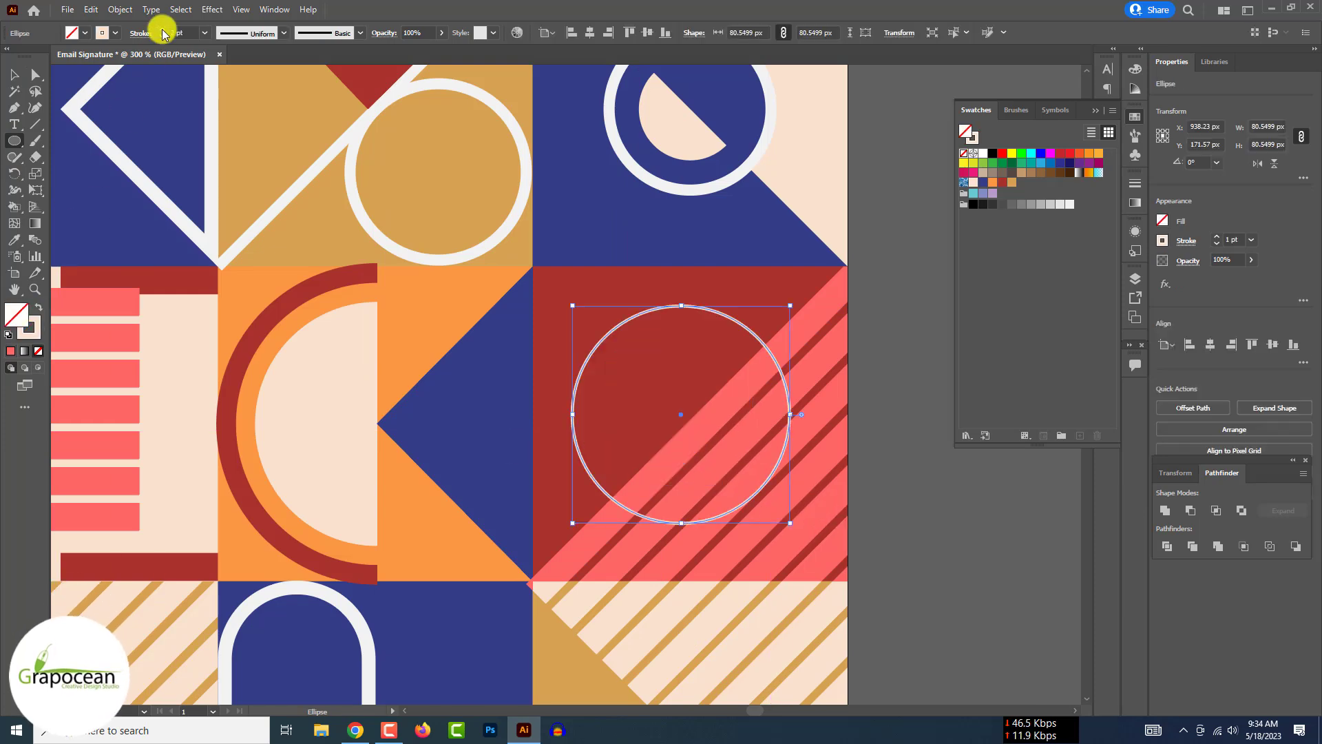
{"action": "left_click", "coordinate": [162, 30]}
{"action": "left_click", "coordinate": [14, 74]}
{"action": "scroll", "coordinate": [757, 345], "scroll_direction": "down", "scroll_amount": 3}
{"action": "scroll", "coordinate": [784, 339], "scroll_direction": "up", "scroll_amount": 2}
{"action": "left_click_drag", "start_coordinate": [784, 339], "coordinate": [768, 310]}
{"action": "scroll", "coordinate": [768, 310], "scroll_direction": "up", "scroll_amount": 5}
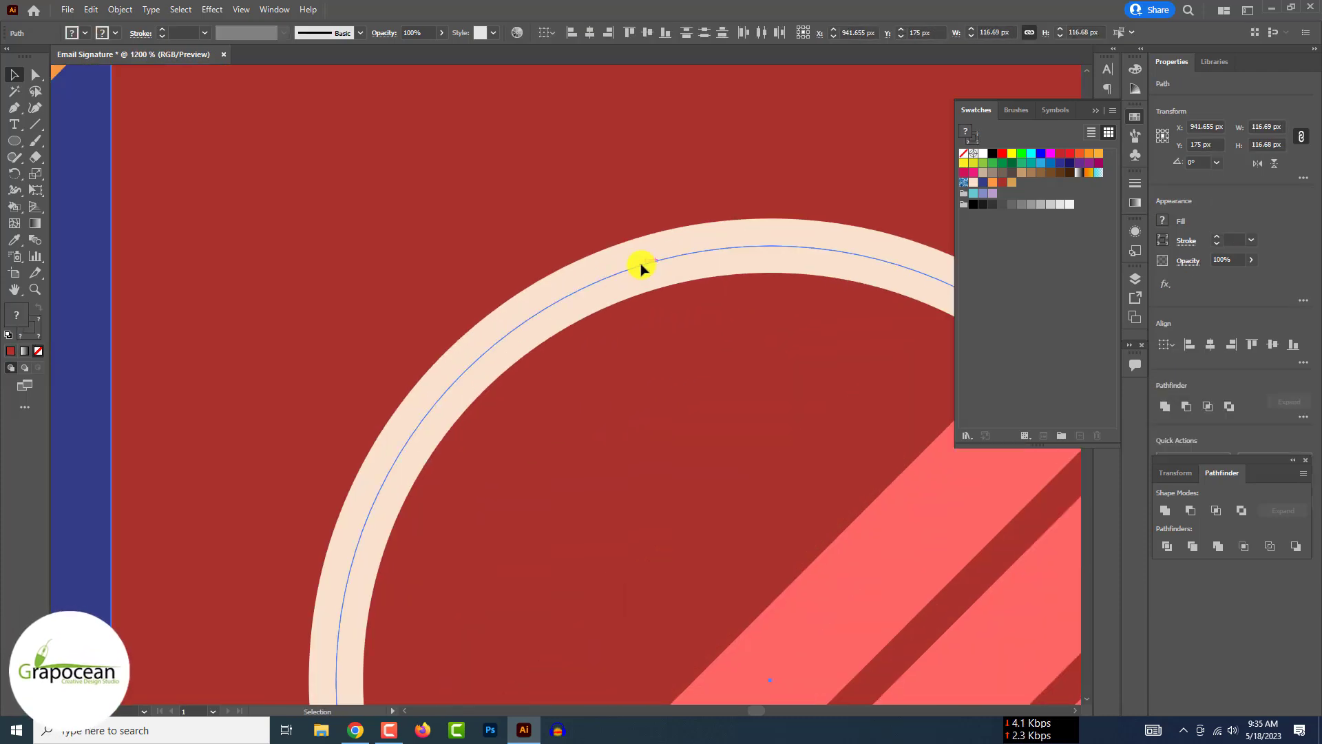
{"action": "scroll", "coordinate": [635, 266], "scroll_direction": "down", "scroll_amount": 2}
Centre the peach ring on the red square
{"action": "left_click", "coordinate": [362, 33]}
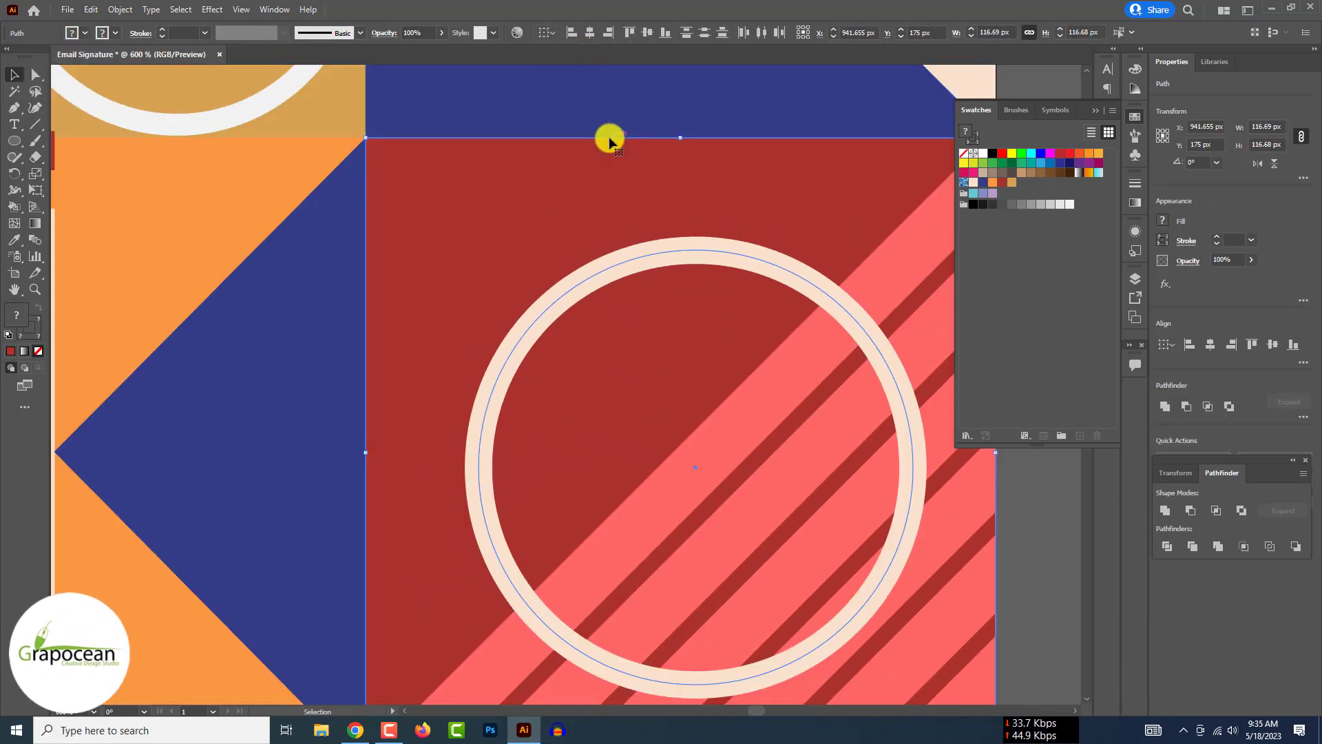
{"action": "left_click", "coordinate": [590, 32]}
{"action": "left_click", "coordinate": [647, 32]}
{"action": "key", "text": "ctrl+minus"}
{"action": "key", "text": "ctrl+minus"}
{"action": "key", "text": "ctrl+minus"}
{"action": "left_click", "coordinate": [792, 269]}
{"action": "scroll", "coordinate": [741, 278], "scroll_direction": "up", "scroll_amount": 1}
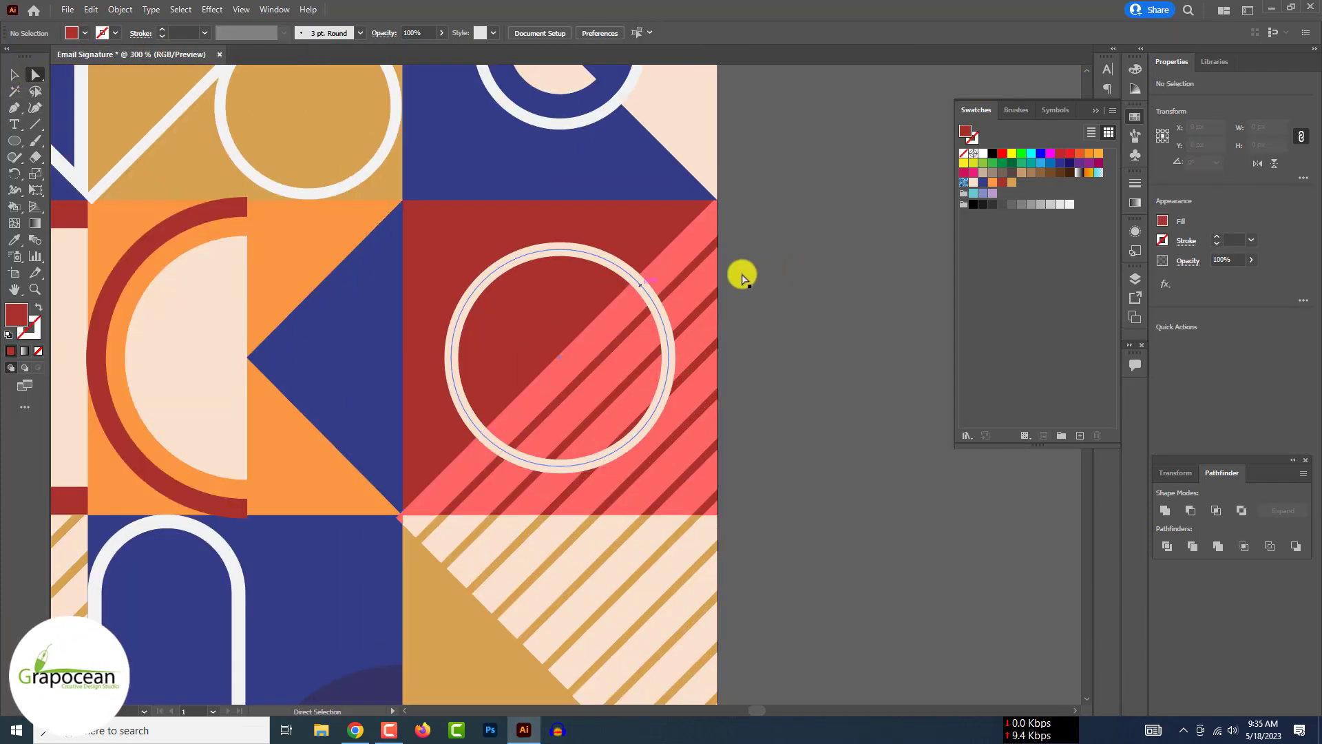
{"action": "left_click", "coordinate": [649, 302]}
Add a smaller solid dark blue circle inside the ring
{"action": "left_click_drag", "start_coordinate": [668, 467], "coordinate": [642, 439]}
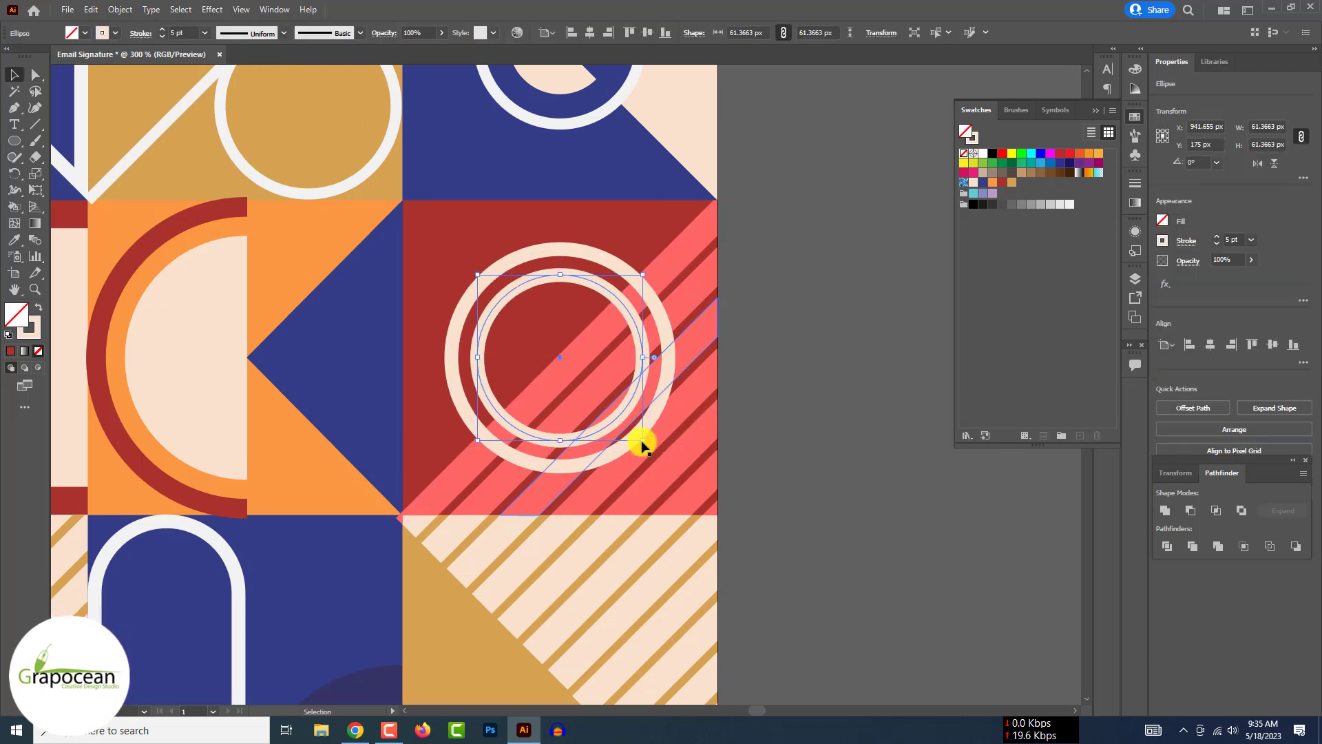
{"action": "left_click", "coordinate": [38, 307]}
{"action": "left_click", "coordinate": [14, 240]}
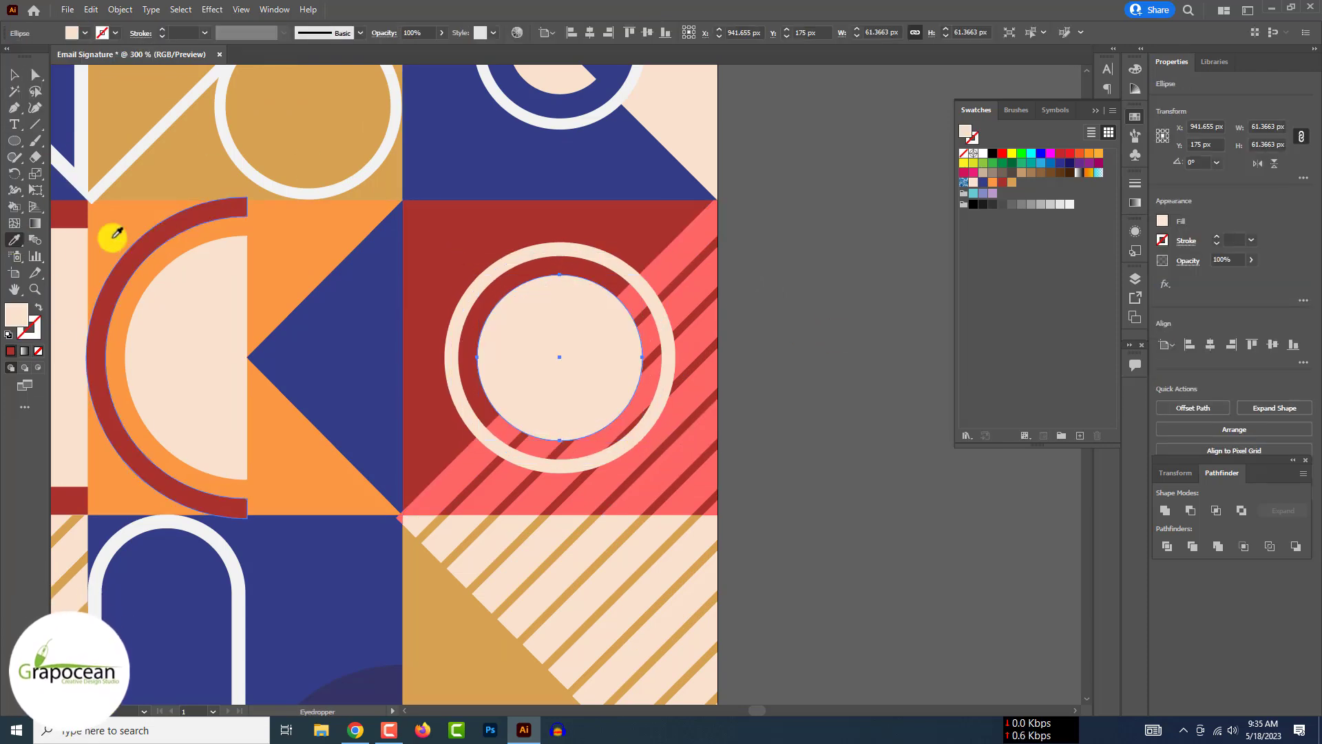
{"action": "left_click", "coordinate": [111, 227]}
{"action": "left_click", "coordinate": [511, 167]}
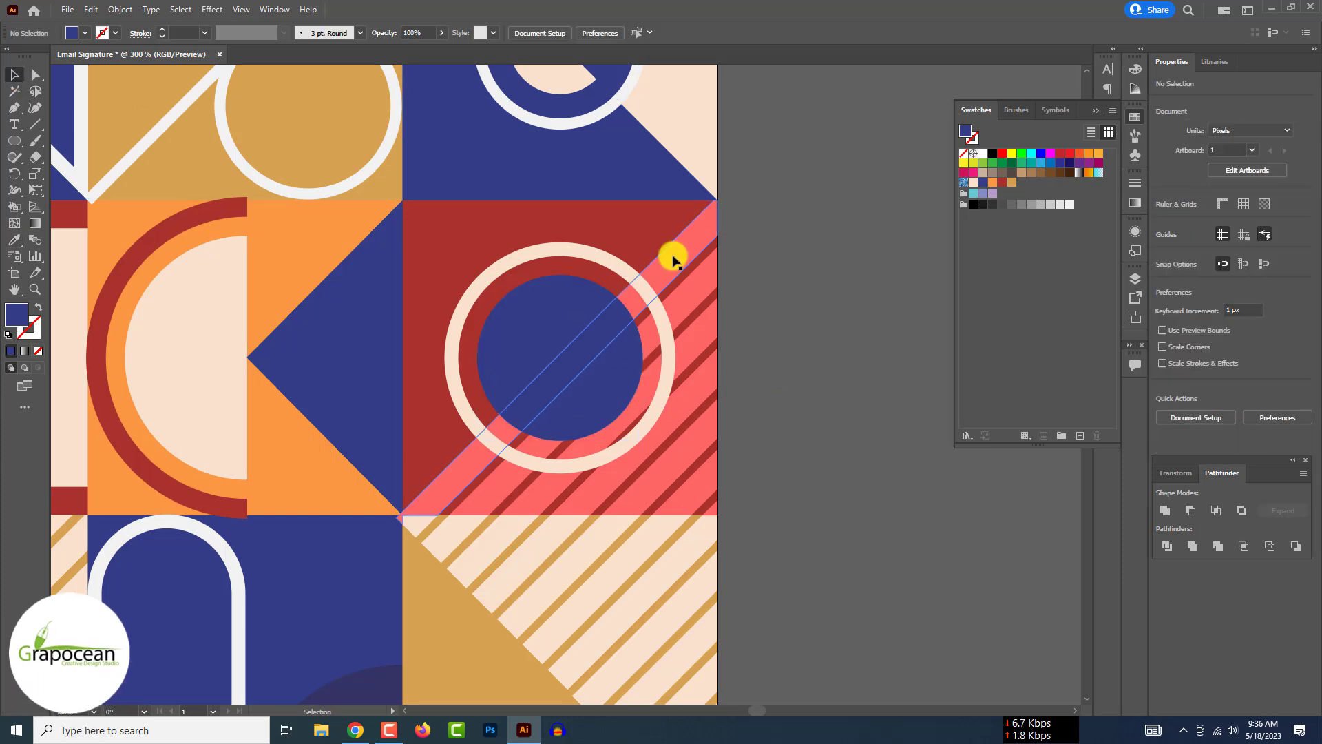
{"action": "scroll", "coordinate": [560, 379], "scroll_direction": "up", "scroll_amount": 2}
Cut the blue circle down to a half-circle rotated 45°
{"action": "left_click", "coordinate": [527, 521]}
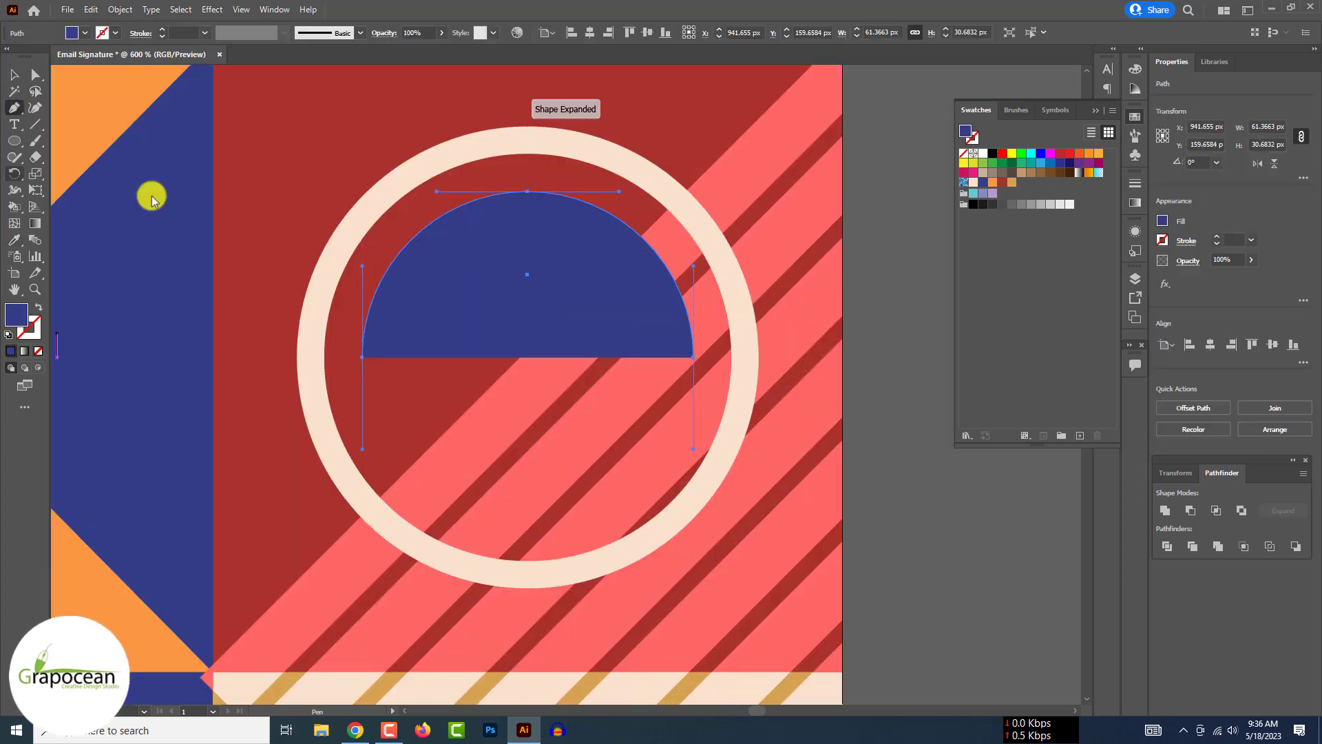
{"action": "left_click_drag", "start_coordinate": [678, 195], "coordinate": [475, 346]}
{"action": "scroll", "coordinate": [476, 345], "scroll_direction": "down", "scroll_amount": 1}
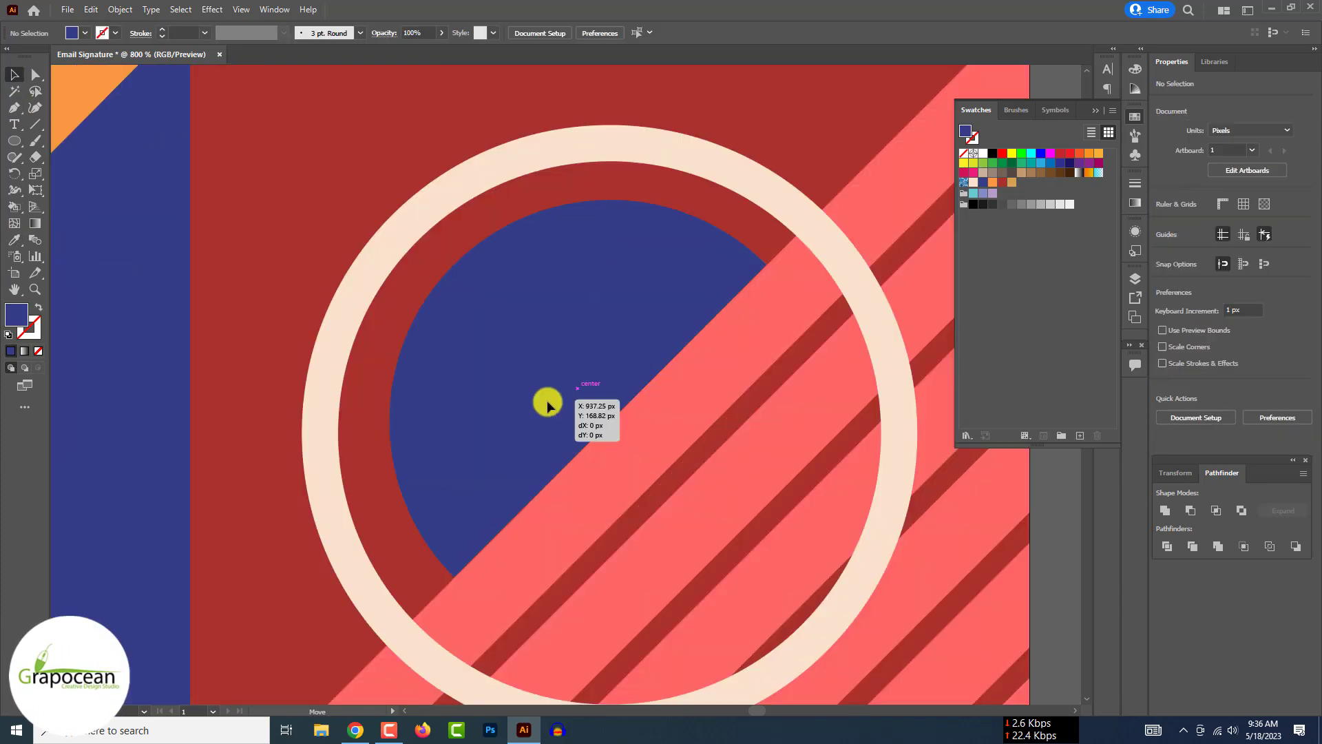
{"action": "scroll", "coordinate": [546, 405], "scroll_direction": "down", "scroll_amount": 2}
{"action": "scroll", "coordinate": [808, 464], "scroll_direction": "down", "scroll_amount": 3}
{"action": "scroll", "coordinate": [818, 464], "scroll_direction": "up", "scroll_amount": 3}
Copy the half-circle into the lower-right tile, enlarge it, rotate it to 135°, and colour it red
{"action": "mouse_move", "coordinate": [637, 283]}
{"action": "left_mouse_down"}
{"action": "mouse_move", "coordinate": [641, 541]}
{"action": "mouse_move", "coordinate": [856, 531]}
{"action": "left_mouse_up"}
{"action": "mouse_move", "coordinate": [709, 496]}
{"action": "left_mouse_down"}
{"action": "mouse_move", "coordinate": [717, 531]}
{"action": "mouse_move", "coordinate": [631, 537]}
{"action": "mouse_move", "coordinate": [619, 516]}
{"action": "left_mouse_up"}
{"action": "left_click", "coordinate": [94, 390]}
{"action": "left_click", "coordinate": [133, 230]}
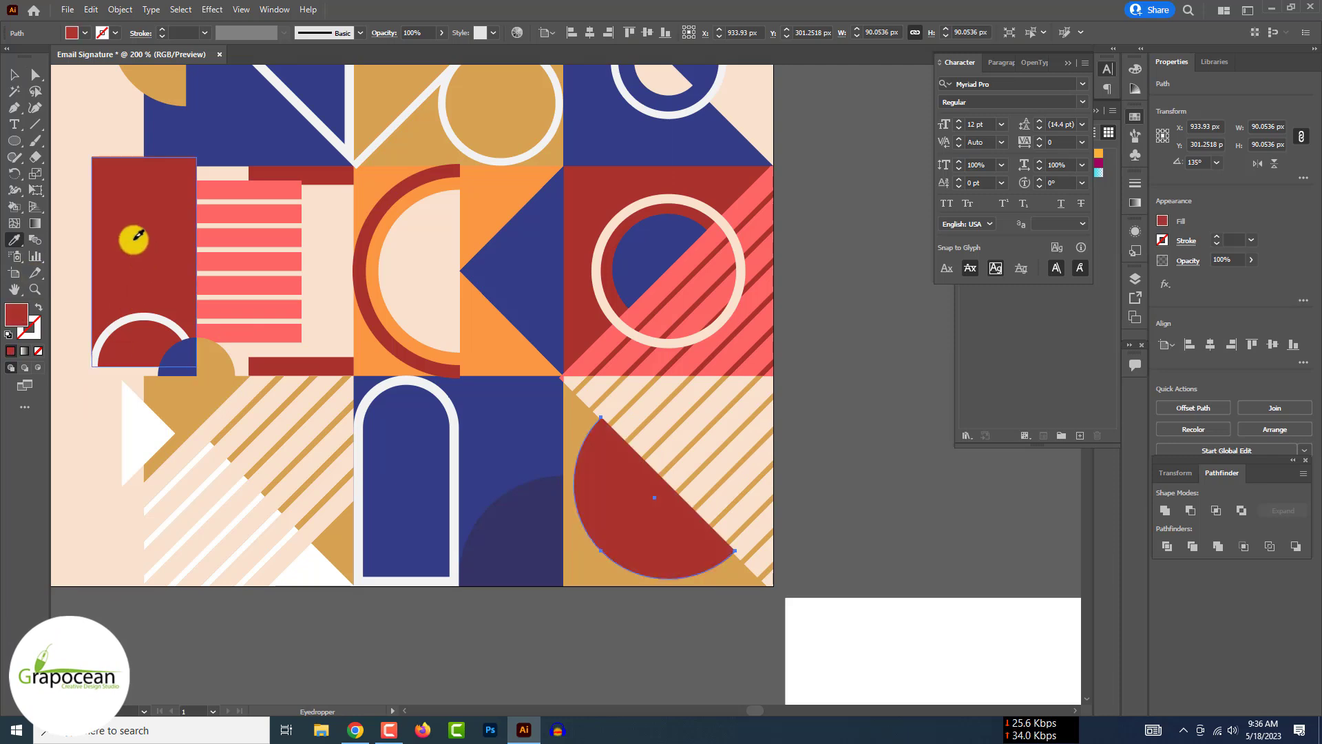
{"action": "key", "text": "ctrl+shift+a"}
{"action": "scroll", "coordinate": [801, 362], "scroll_direction": "down", "scroll_amount": 2}
{"action": "scroll", "coordinate": [801, 362], "scroll_direction": "up", "scroll_amount": 2}
{"action": "scroll", "coordinate": [806, 298], "scroll_direction": "down", "scroll_amount": 2}
{"action": "scroll", "coordinate": [806, 299], "scroll_direction": "up", "scroll_amount": 2}
{"action": "left_click", "coordinate": [788, 414]}
{"action": "left_click", "coordinate": [115, 33]}
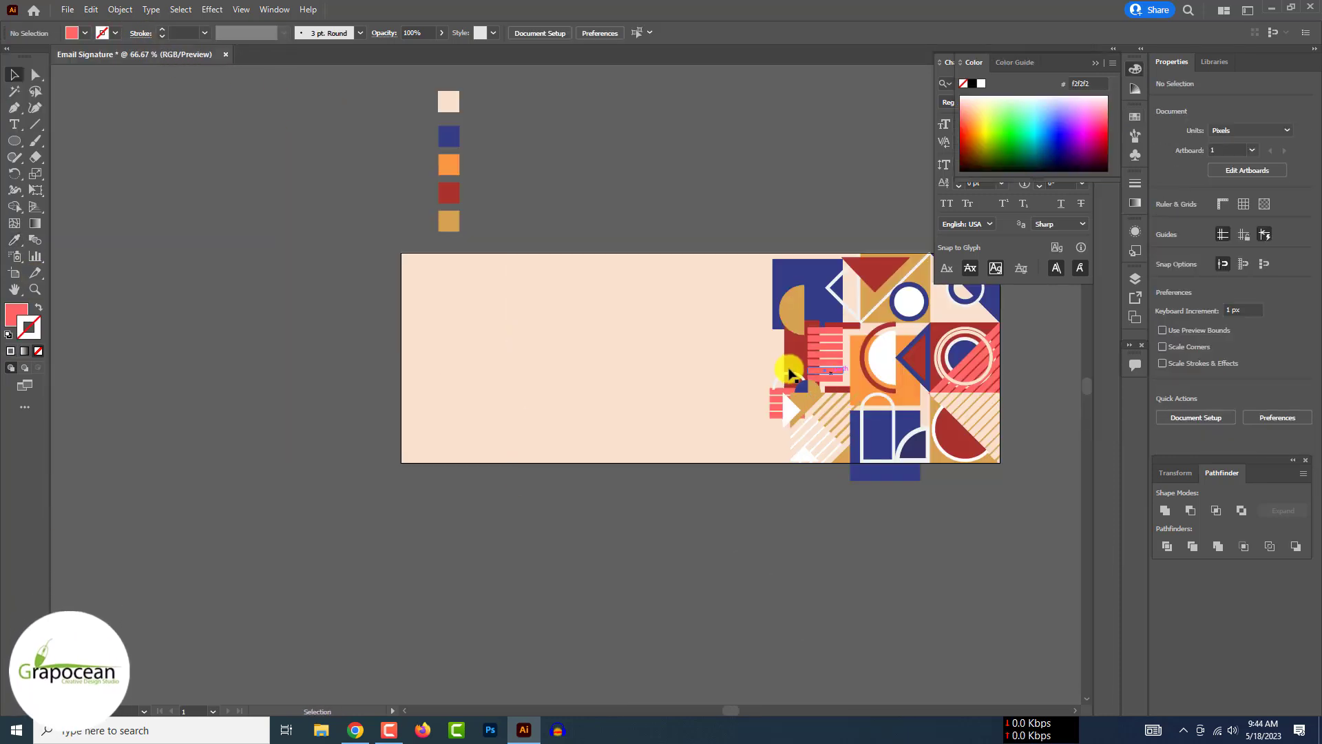
Copy the striped red-block cluster into the banner's bottom-left corner
{"action": "mouse_move", "coordinate": [766, 347]}
{"action": "left_mouse_down"}
{"action": "mouse_move", "coordinate": [834, 381]}
{"action": "mouse_move", "coordinate": [434, 445]}
{"action": "left_mouse_up"}
{"action": "left_click", "coordinate": [506, 549]}
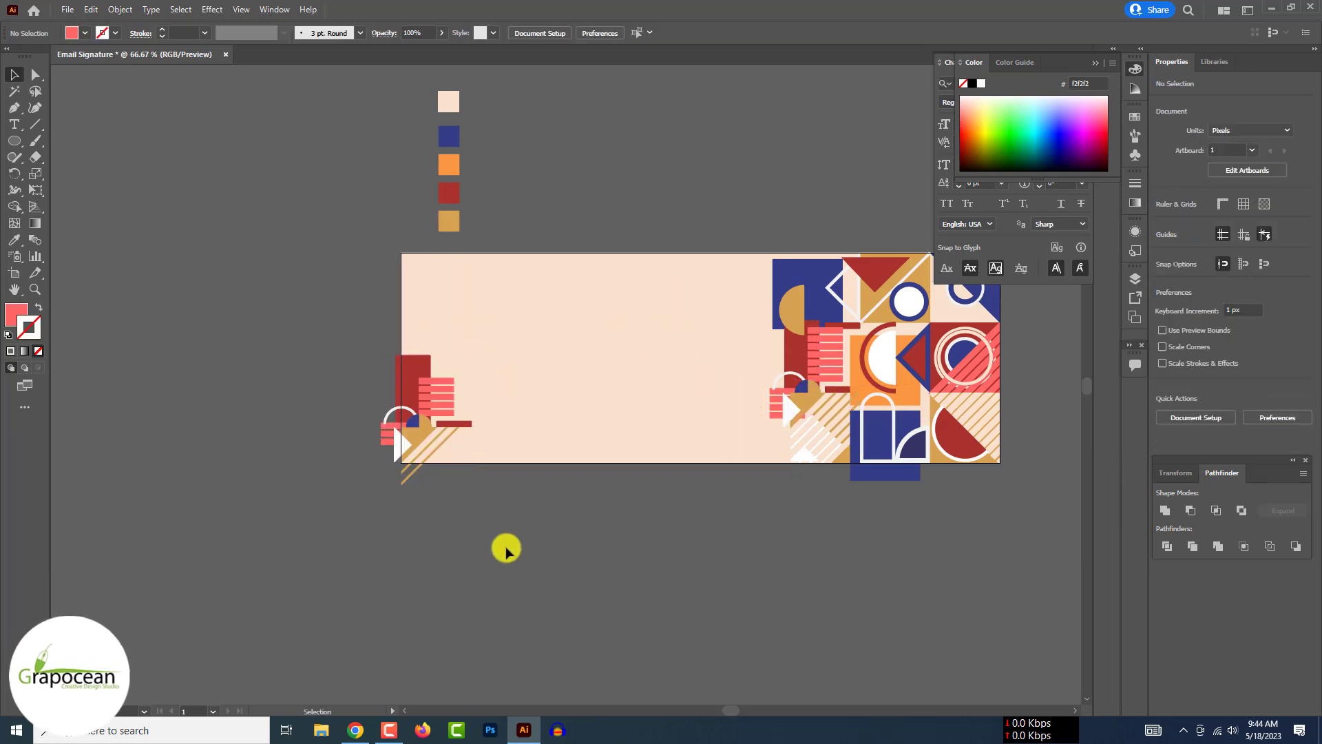
{"action": "left_click_drag", "start_coordinate": [398, 384], "coordinate": [410, 419]}
{"action": "left_click", "coordinate": [611, 531]}
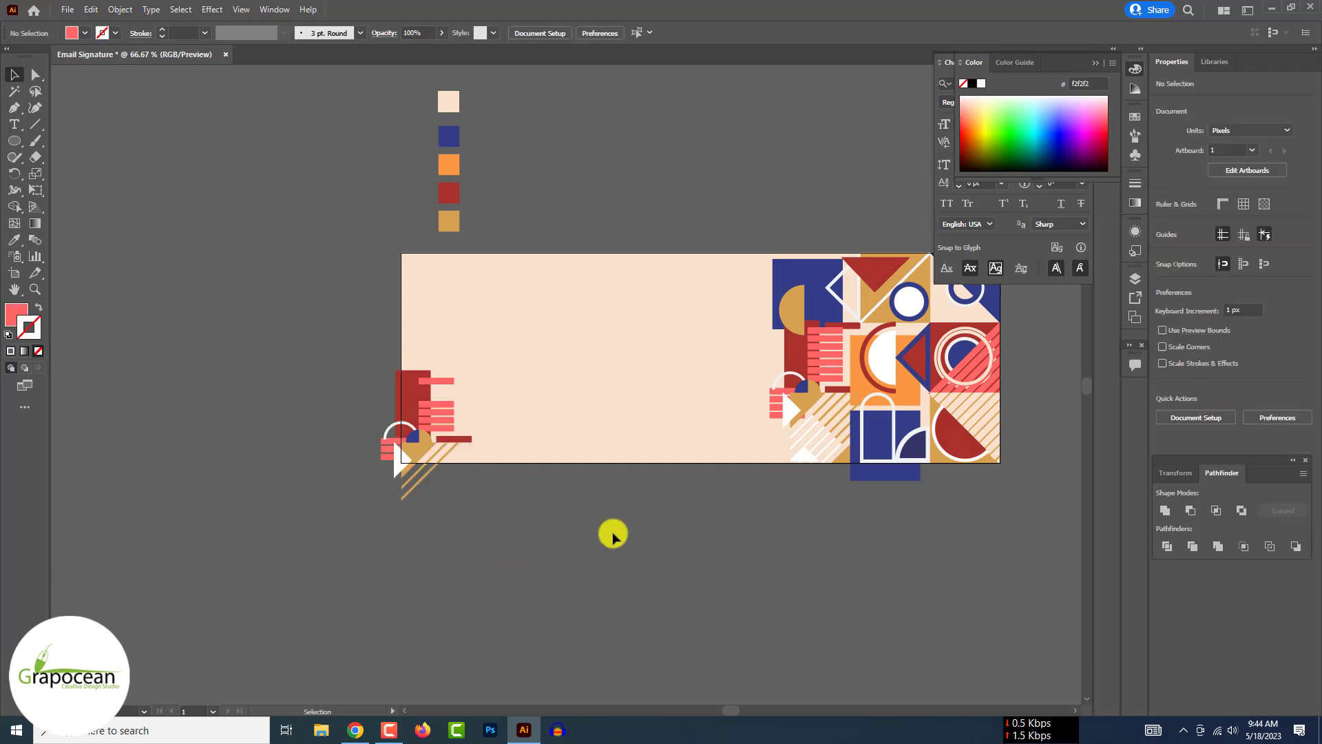
Switch to the Type tool to start text left of the tiles
{"action": "scroll", "coordinate": [595, 521], "scroll_direction": "down", "scroll_amount": 2}
{"action": "scroll", "coordinate": [595, 521], "scroll_direction": "up", "scroll_amount": 2}
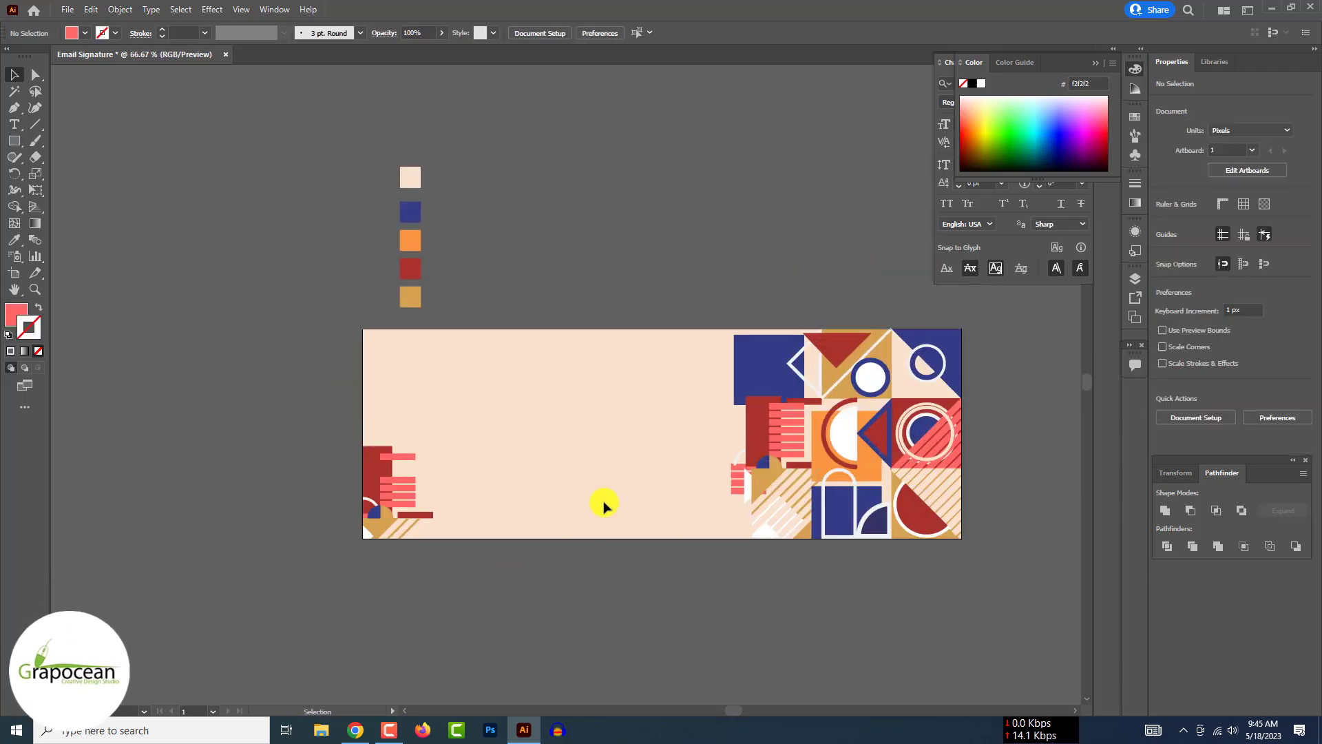
{"action": "left_click", "coordinate": [14, 124]}
{"action": "scroll", "coordinate": [448, 329], "scroll_direction": "up", "scroll_amount": 1}
Type the person's name left of the tiles and set it in Glacial Indifference
{"action": "left_click", "coordinate": [552, 359]}
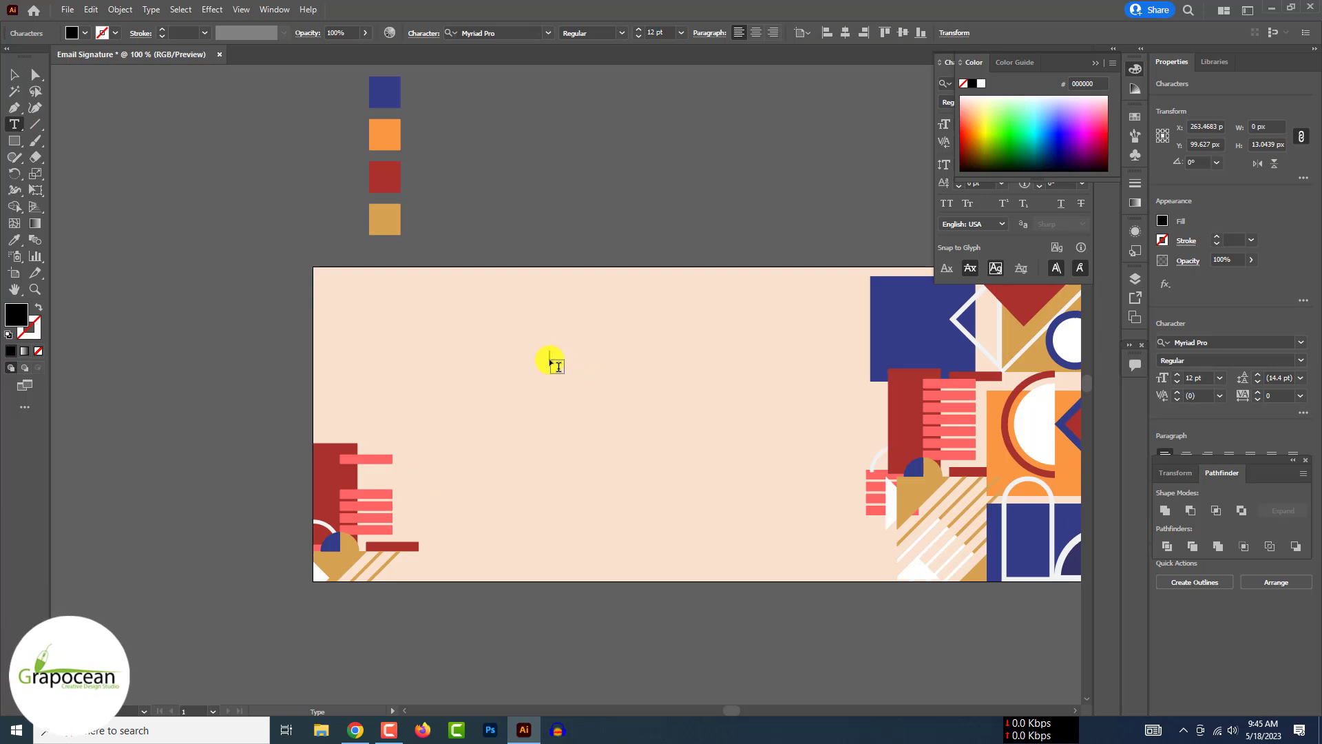
{"action": "type", "text": "Sma"}
{"action": "type", "text": "ortfo"}
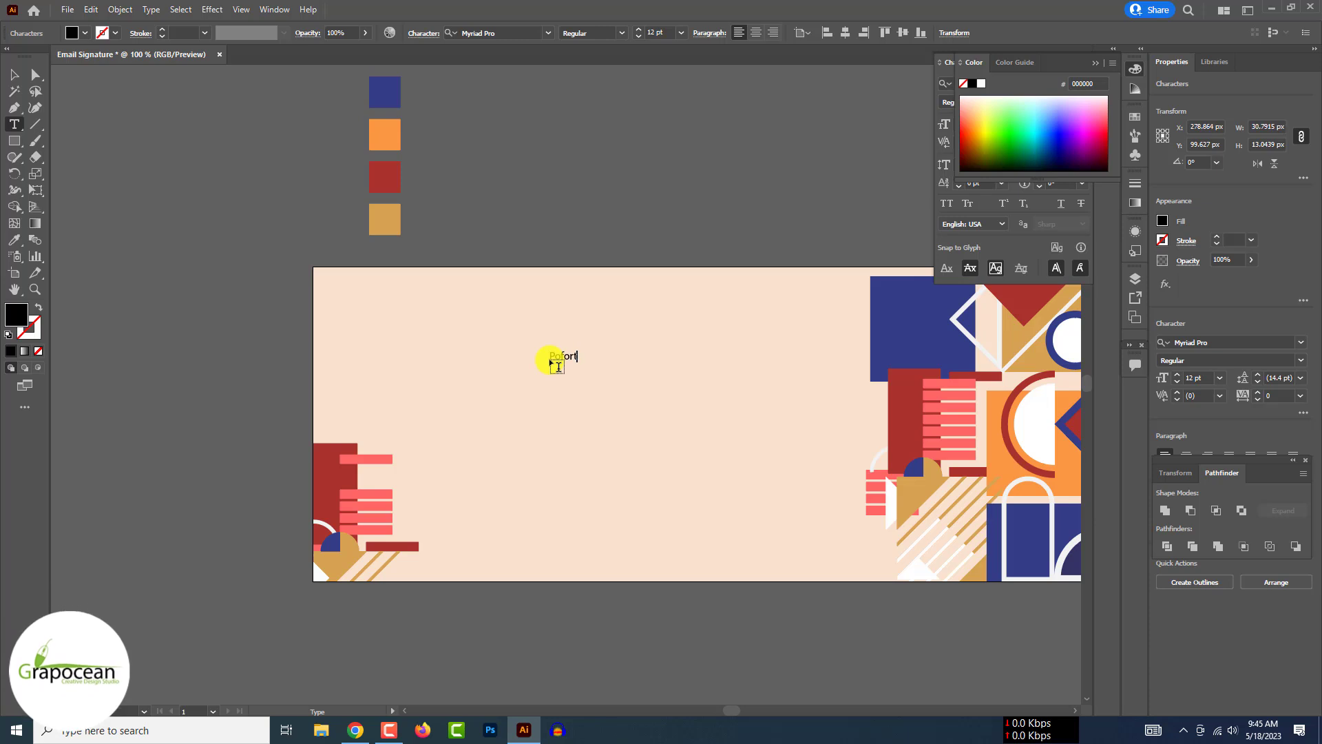
{"action": "type", "text": " Job"}
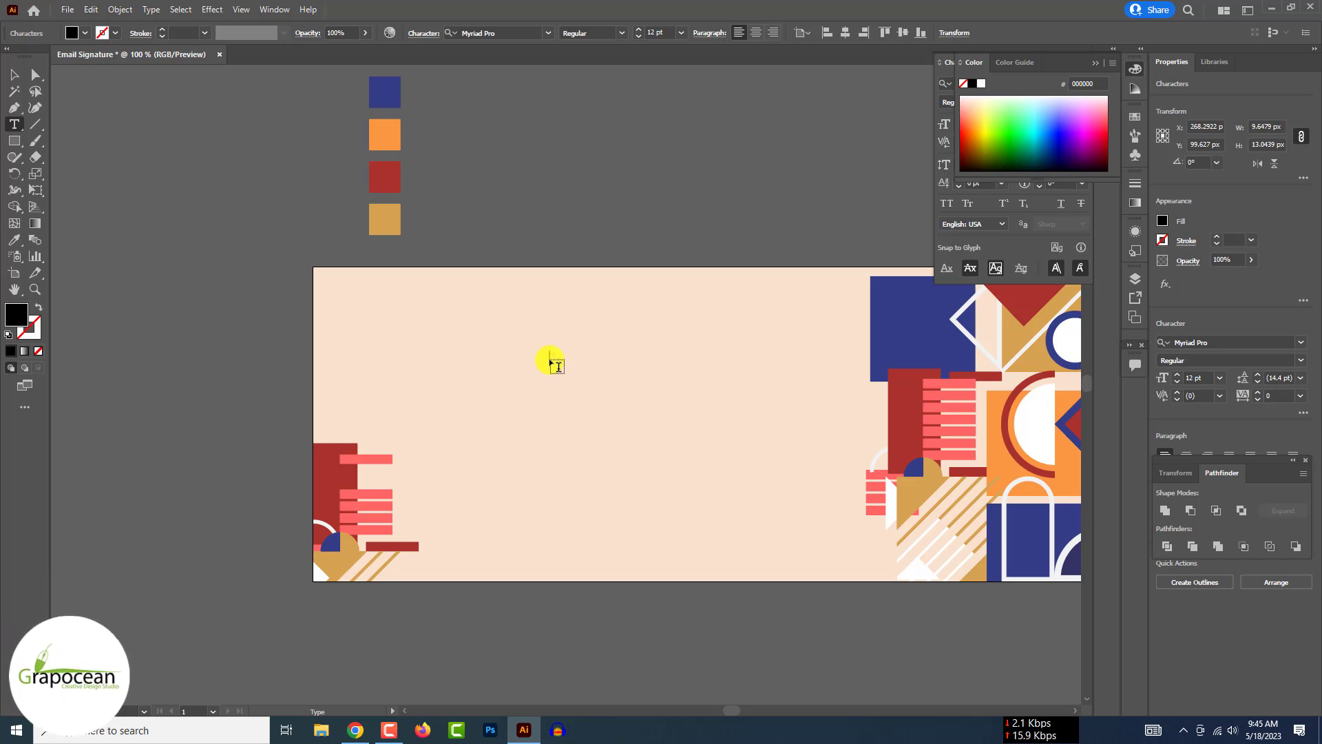
{"action": "type", "text": "eve"}
{"action": "type", "text": " Mark"}
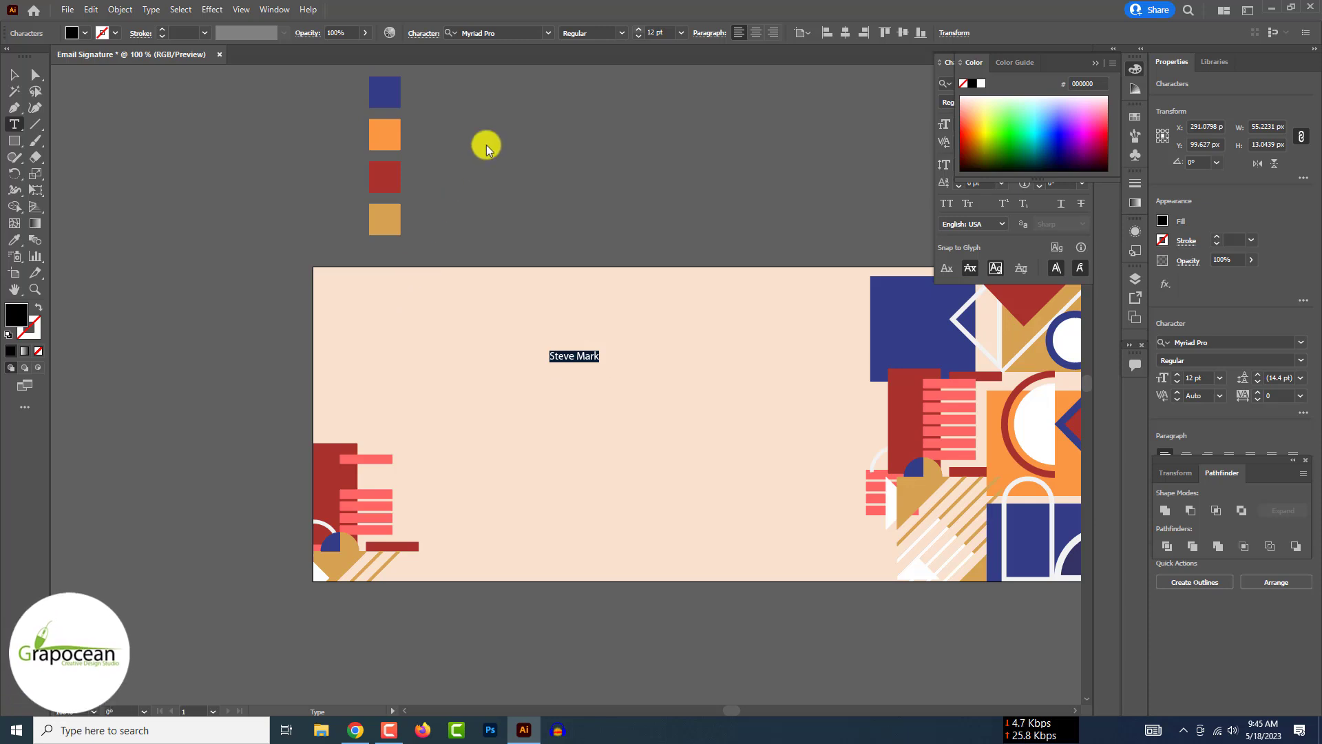
{"action": "left_click", "coordinate": [548, 33]}
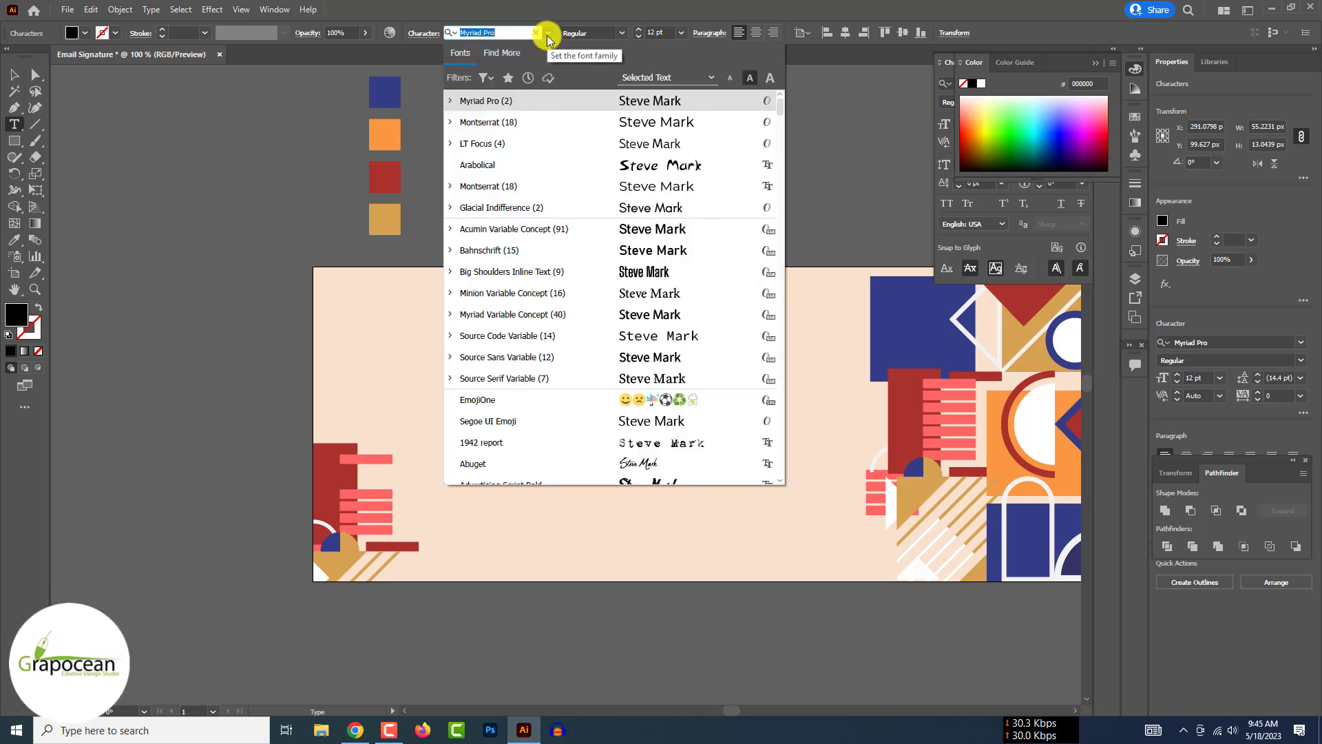
{"action": "left_click", "coordinate": [666, 207]}
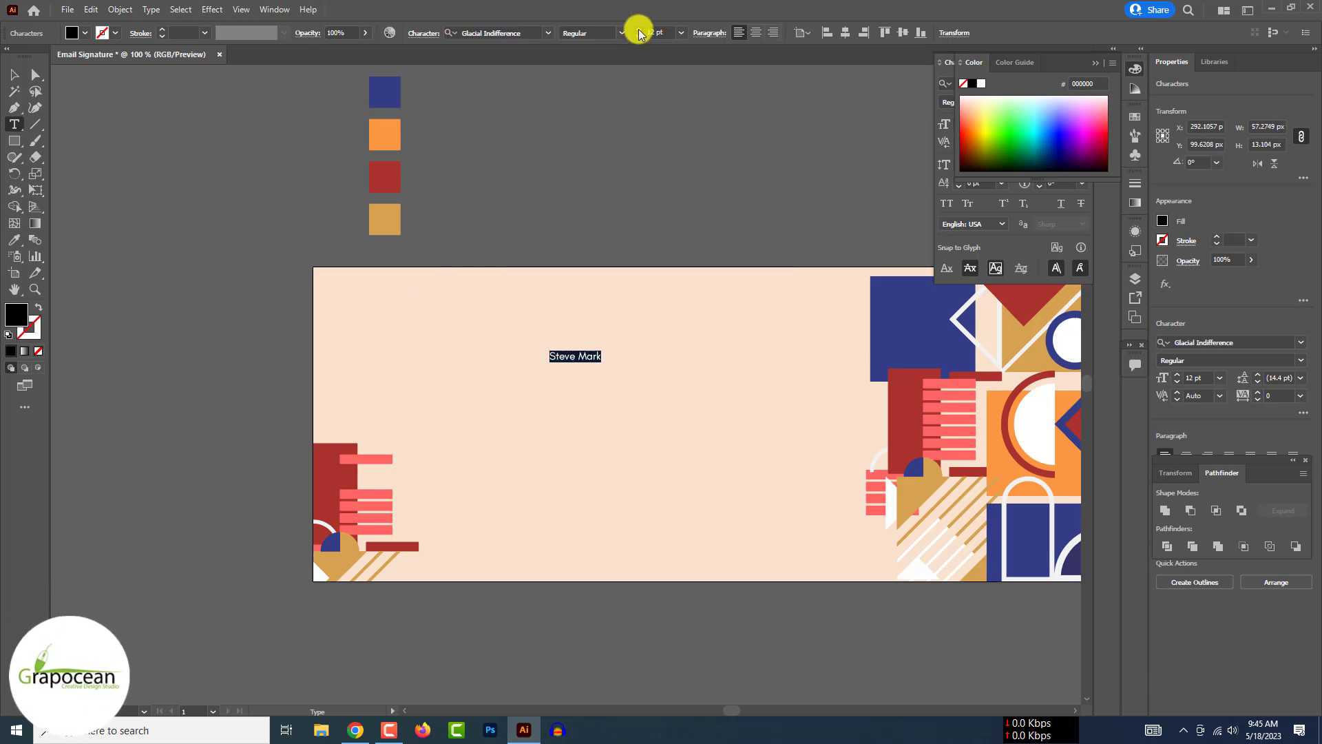
Try Loki Regular as the name's font
{"action": "left_click", "coordinate": [13, 74]}
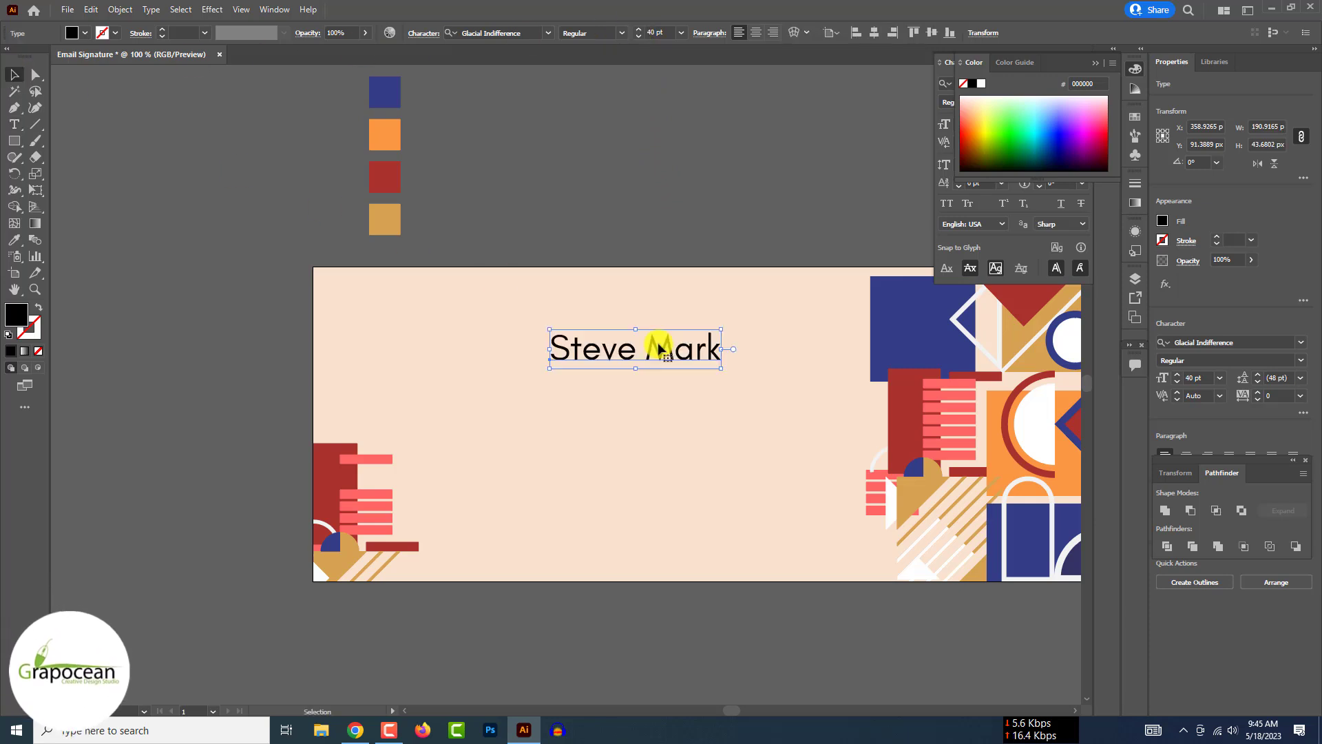
{"action": "left_click_drag", "start_coordinate": [511, 350], "coordinate": [713, 229]}
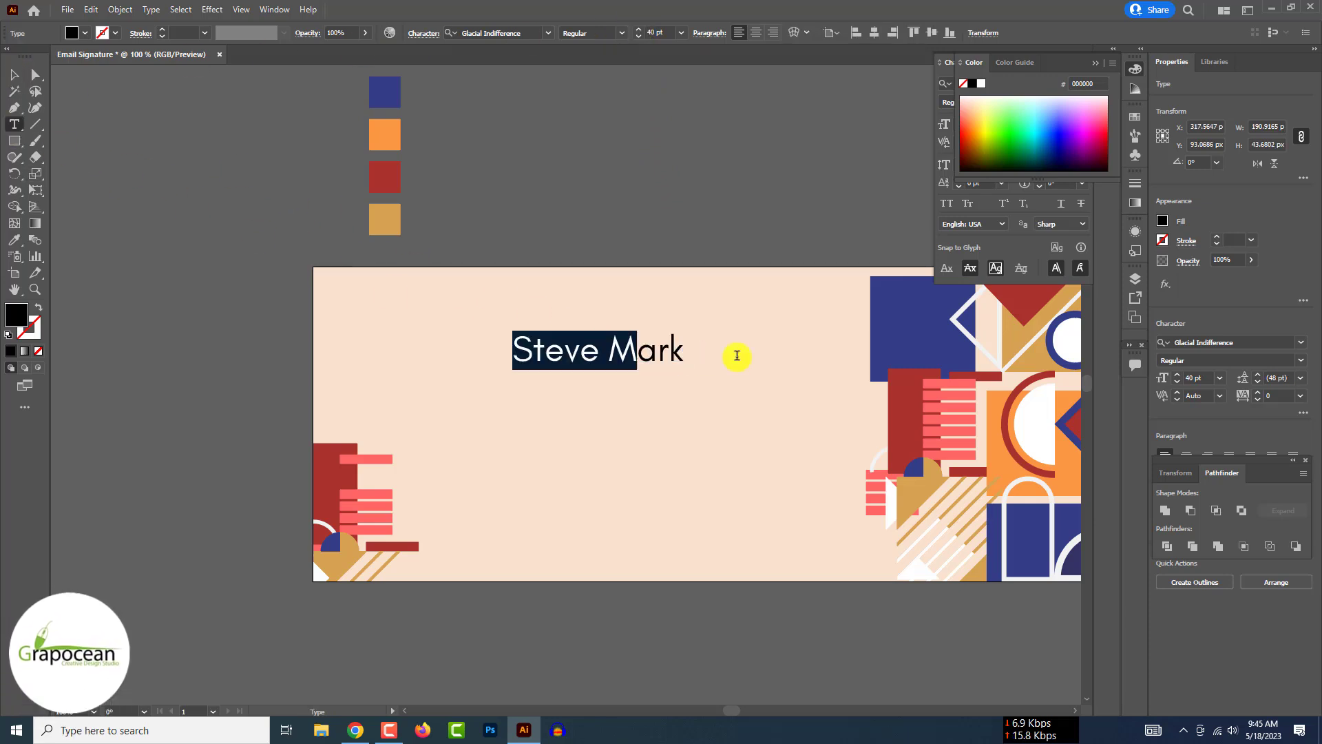
{"action": "left_click", "coordinate": [549, 33]}
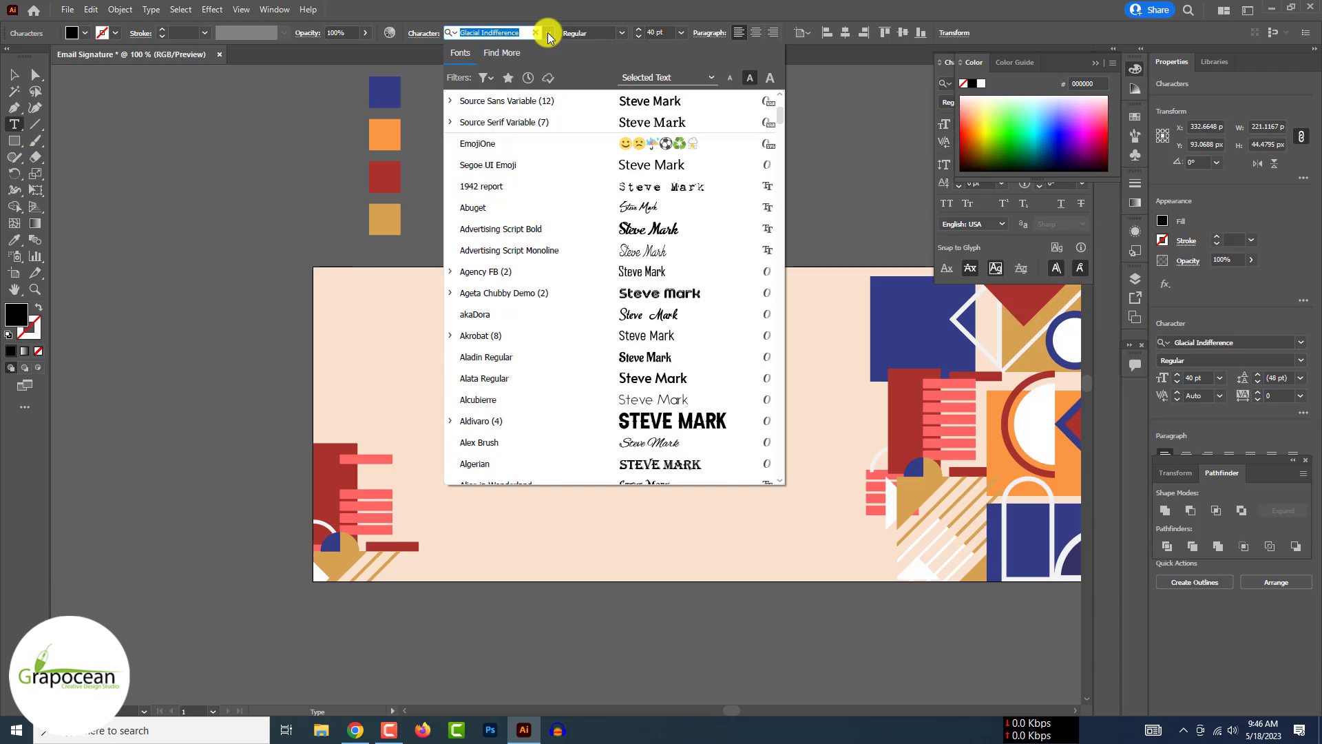
{"action": "type", "text": "lo"}
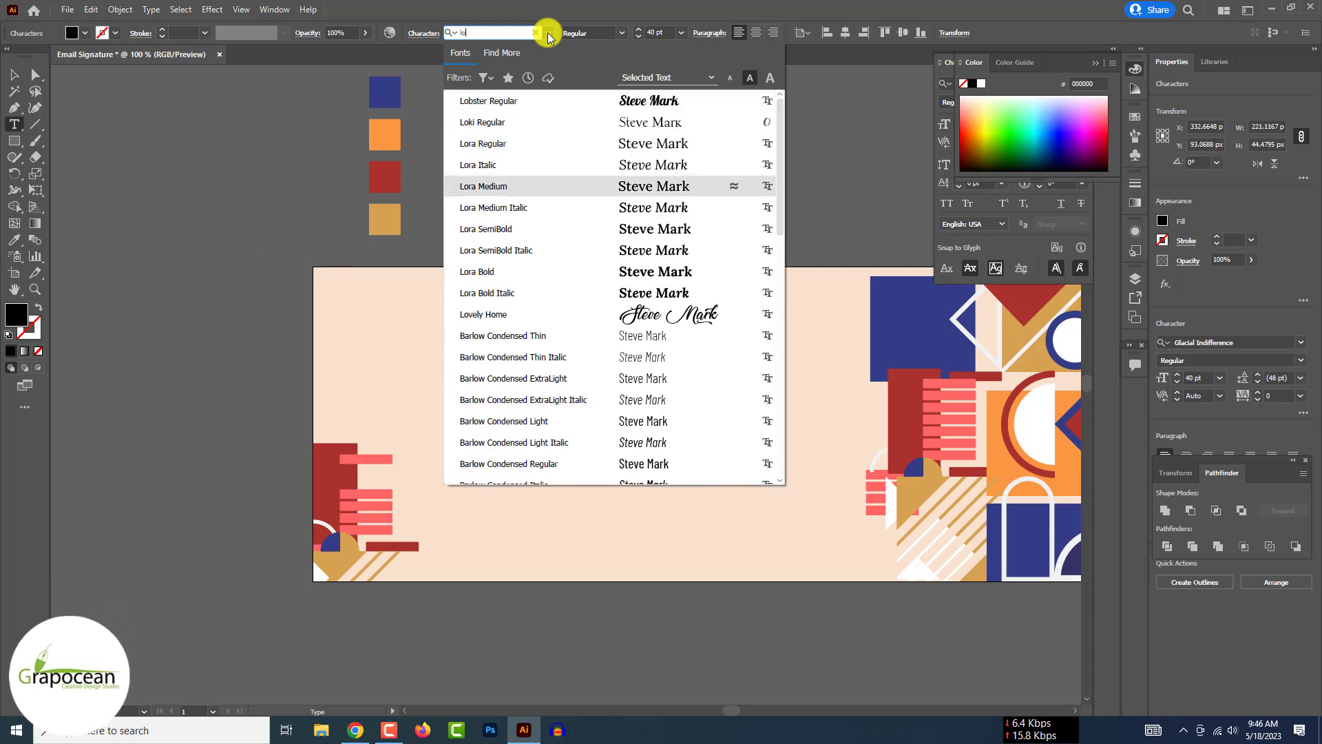
{"action": "left_click", "coordinate": [609, 127]}
Compare Lora variants and apply Lora Medium at 40 pt to the name
{"action": "left_click", "coordinate": [13, 74]}
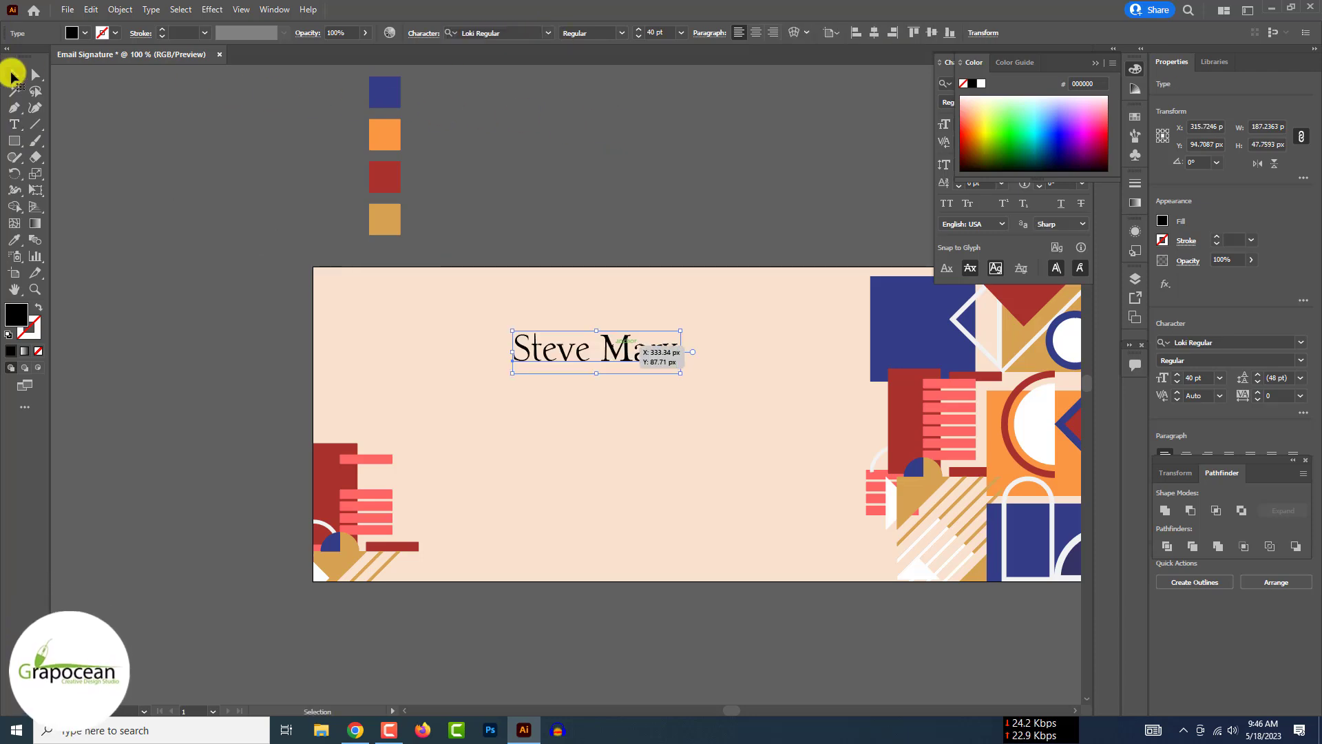
{"action": "left_click_drag", "start_coordinate": [752, 367], "coordinate": [752, 367]}
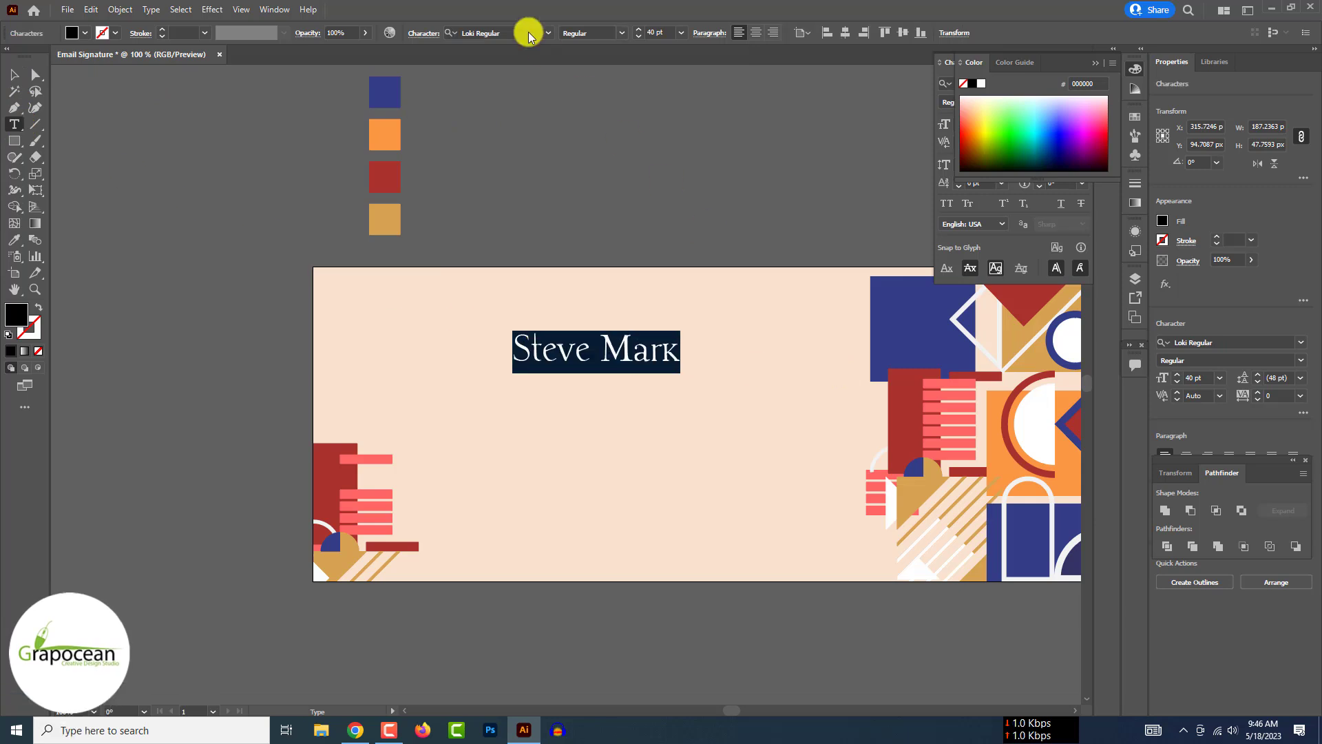
{"action": "type", "text": "lor"}
{"action": "key", "text": "Down"}
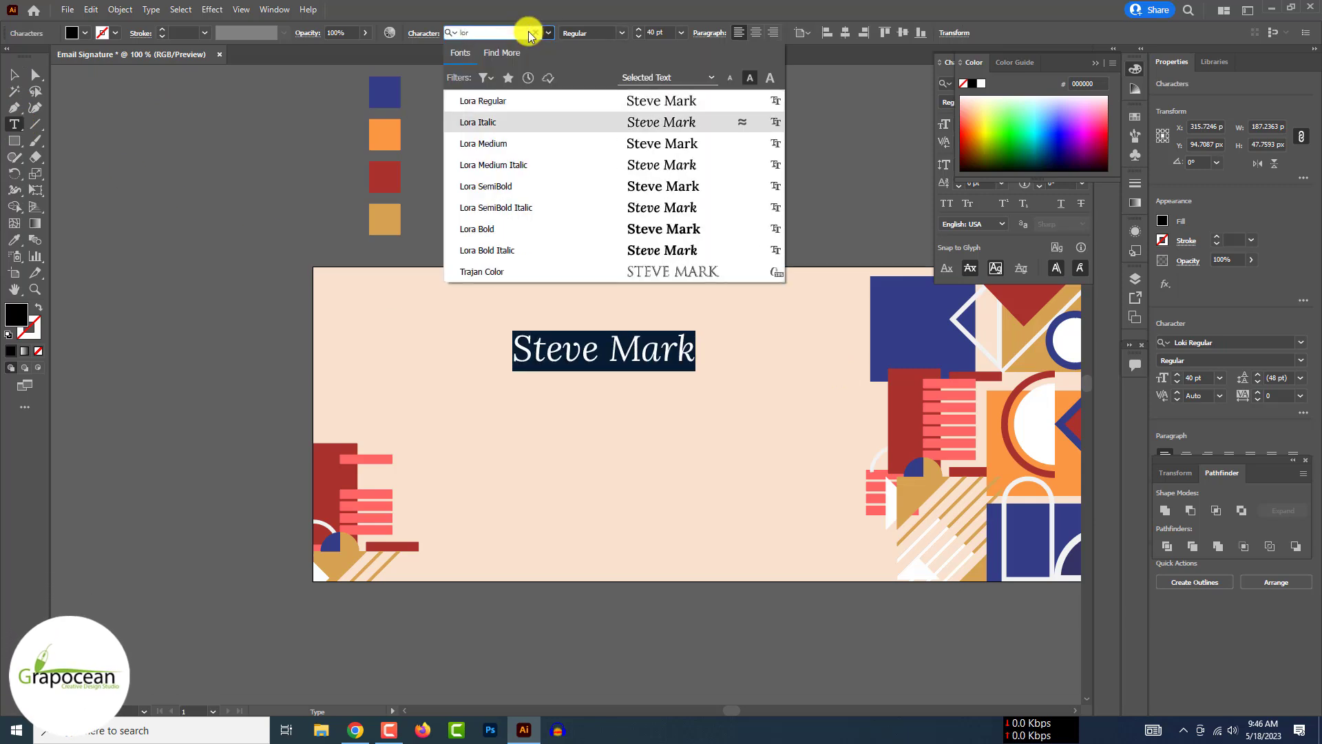
{"action": "key", "text": "Down"}
{"action": "key", "text": "Down"}
{"action": "key", "text": "Down"}
{"action": "key", "text": "Down"}
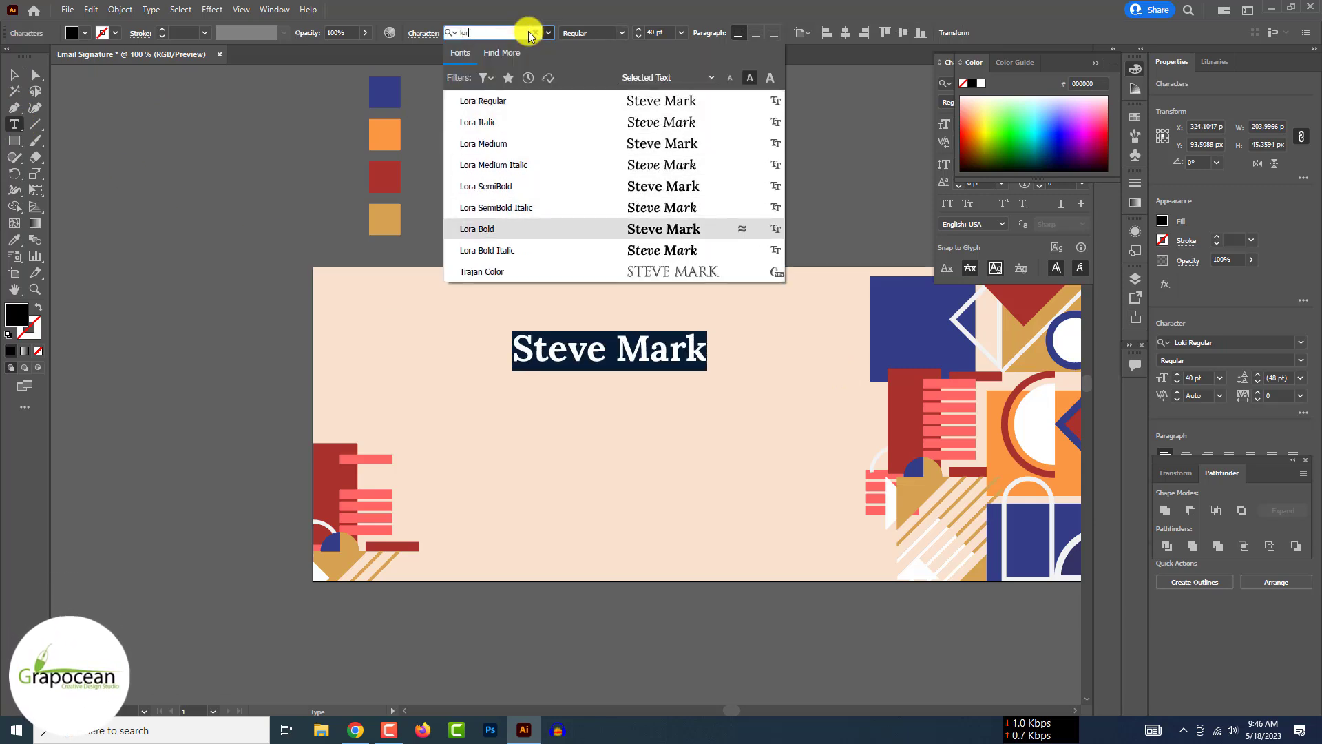
{"action": "key", "text": "Down"}
{"action": "key", "text": "Down"}
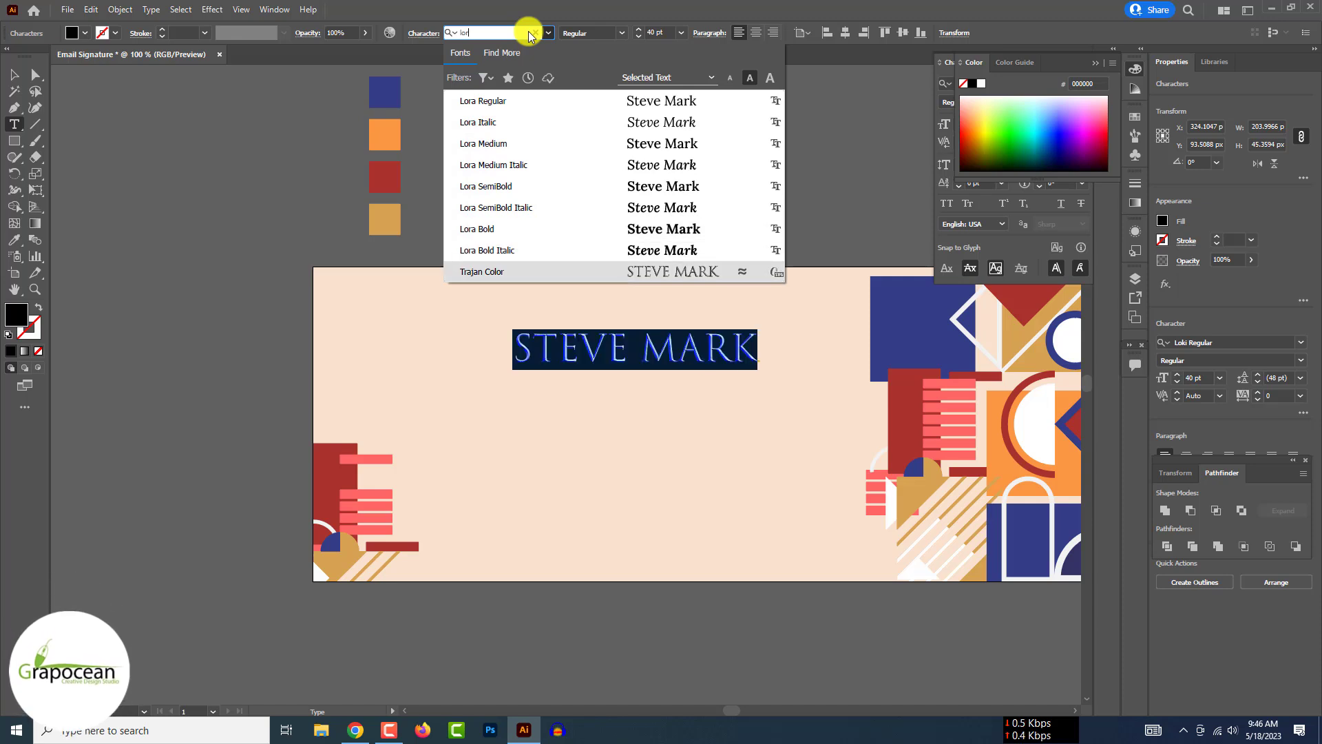
{"action": "key", "text": "Up"}
{"action": "key", "text": "Down"}
{"action": "key", "text": "Up"}
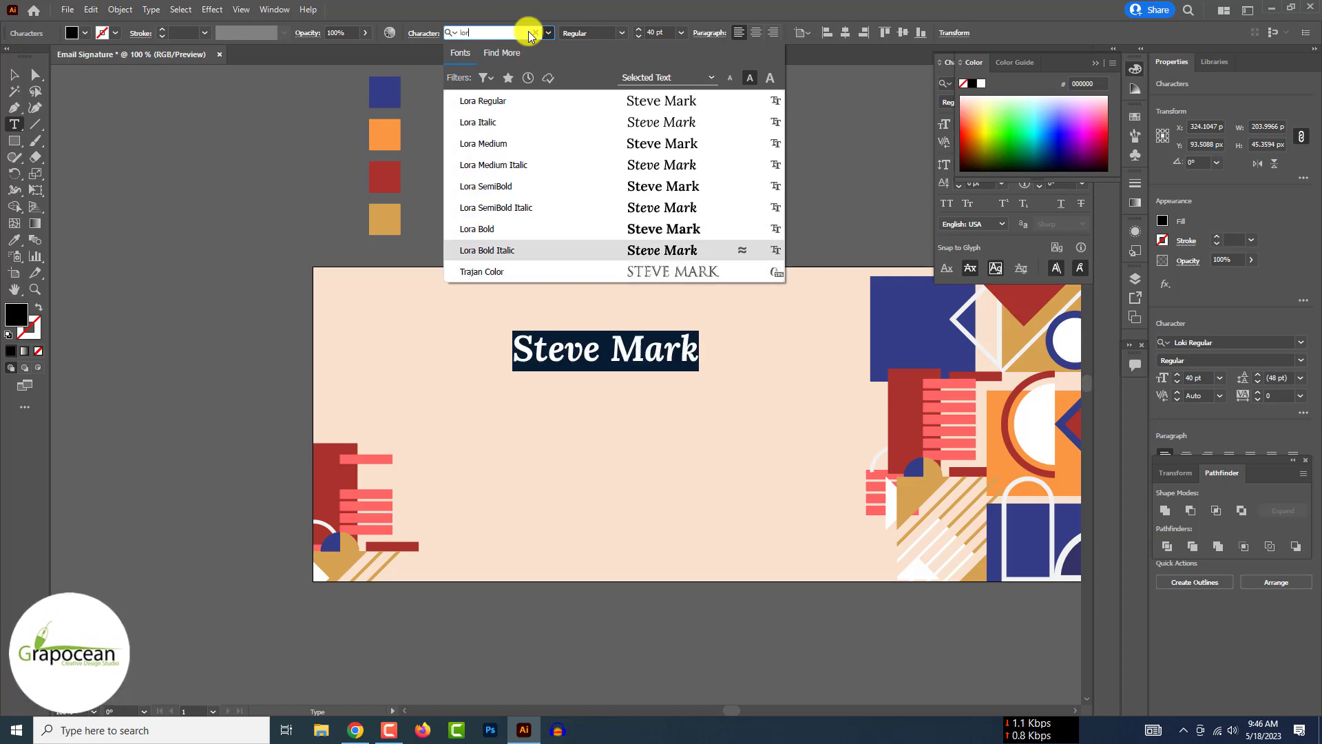
{"action": "key", "text": "Up"}
{"action": "key", "text": "Up"}
{"action": "key", "text": "Up"}
{"action": "key", "text": "Up"}
{"action": "key", "text": "Up"}
{"action": "key", "text": "Up"}
{"action": "key", "text": "Up"}
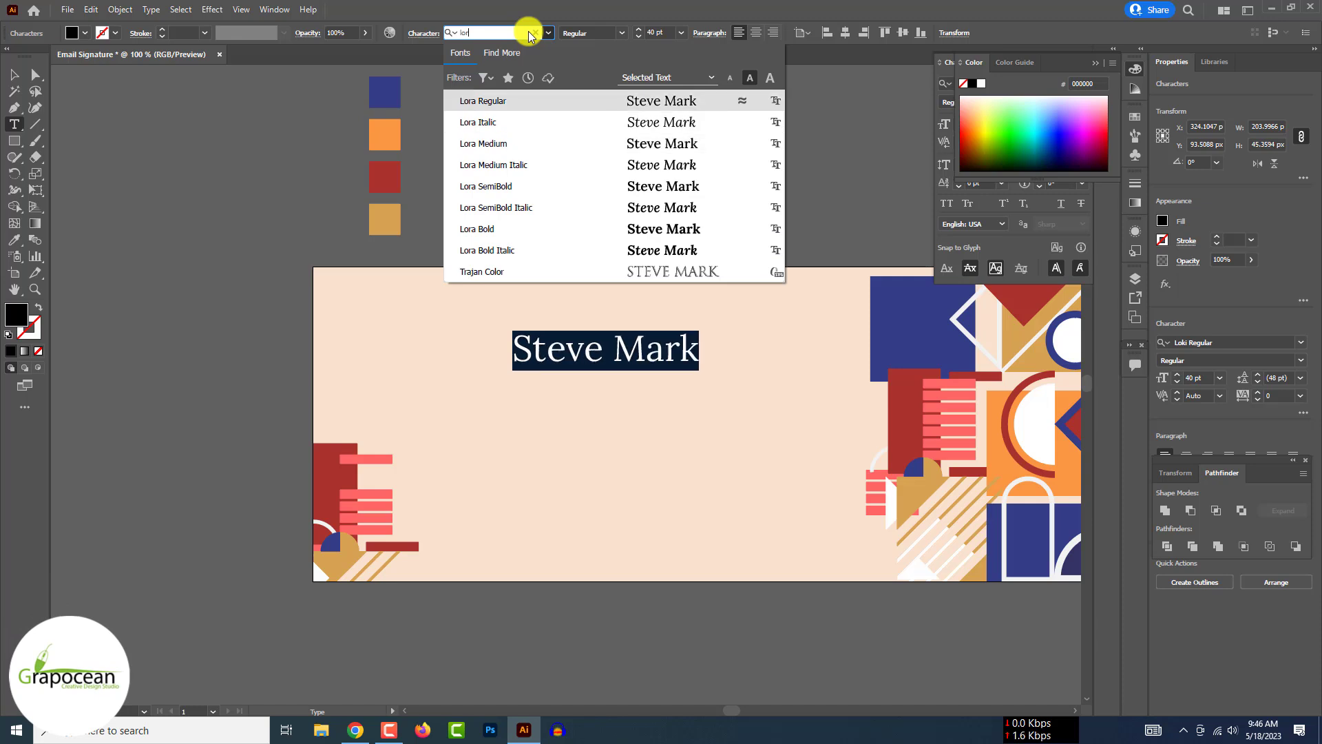
{"action": "left_click", "coordinate": [609, 143]}
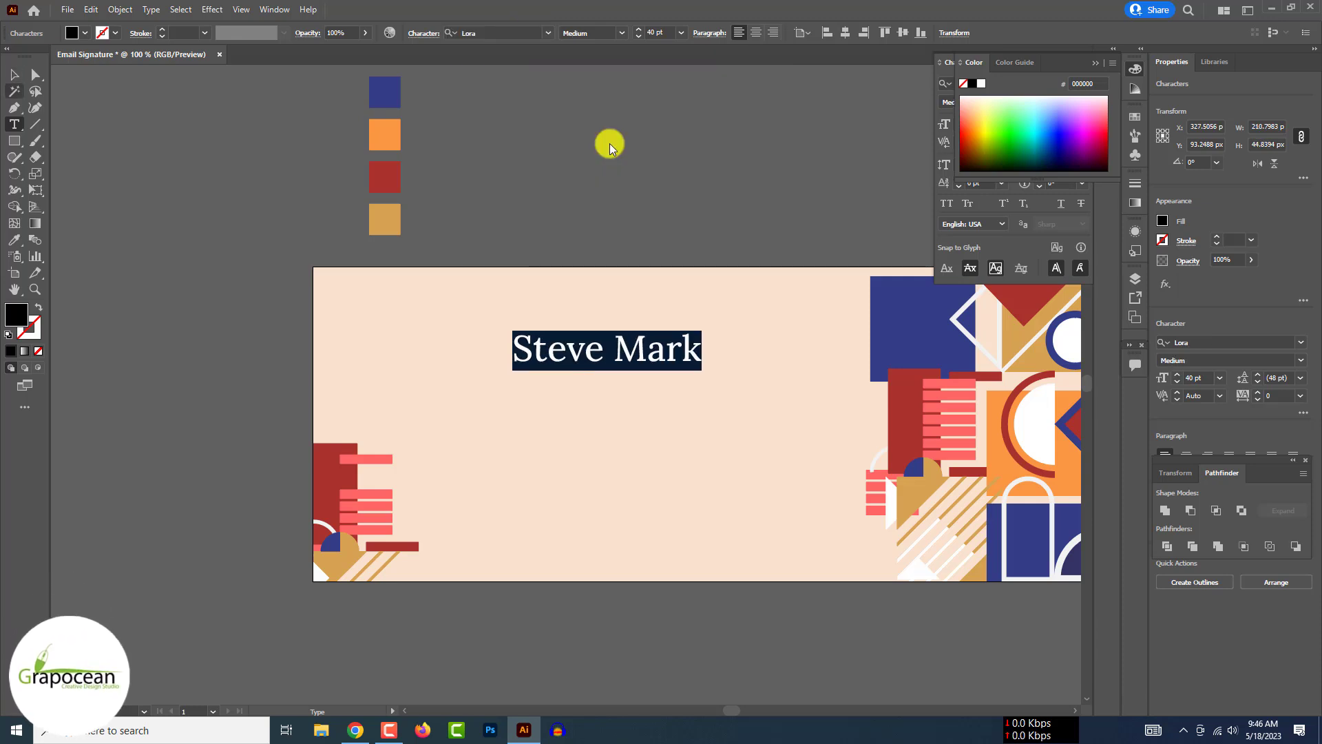
Set the name's tracking to -20, baseline shift 0 pt, and vertical scale 92%
{"action": "key", "text": "alt+Left"}
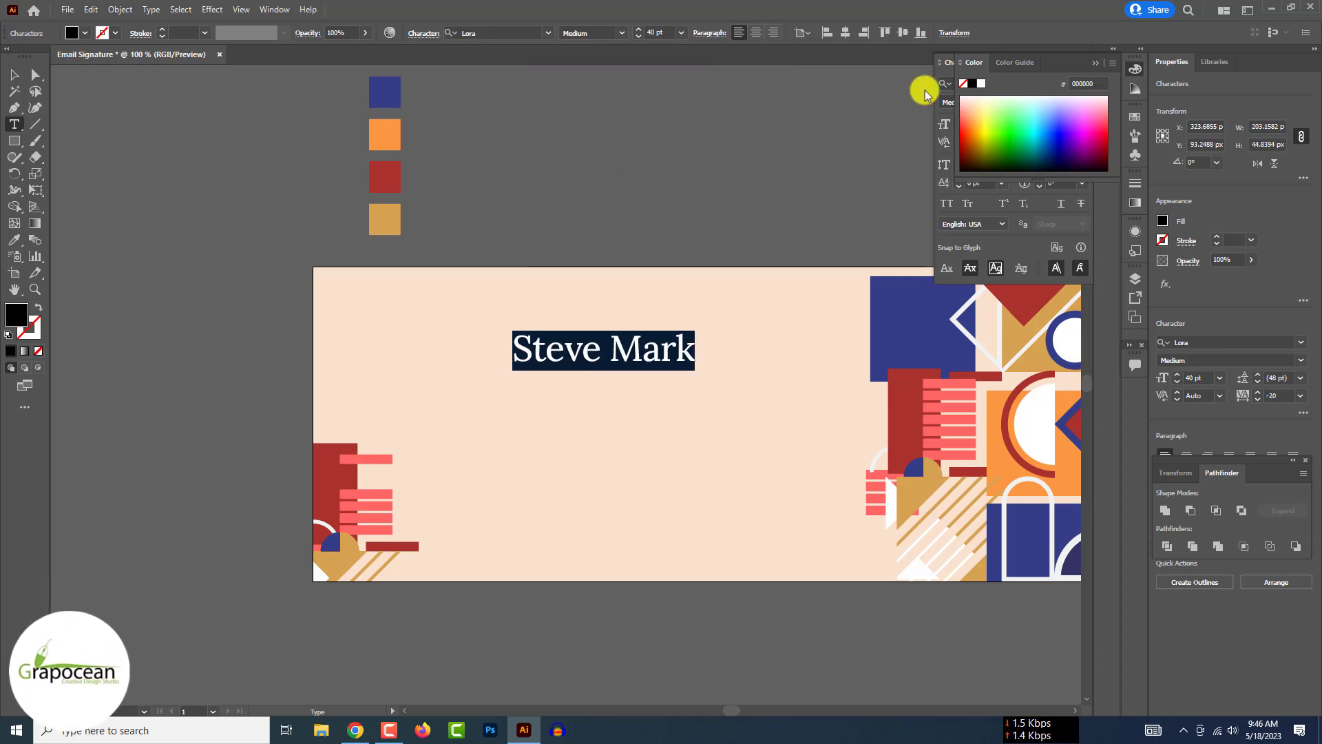
{"action": "left_click", "coordinate": [1100, 65]}
{"action": "key", "text": "alt+shift+Up"}
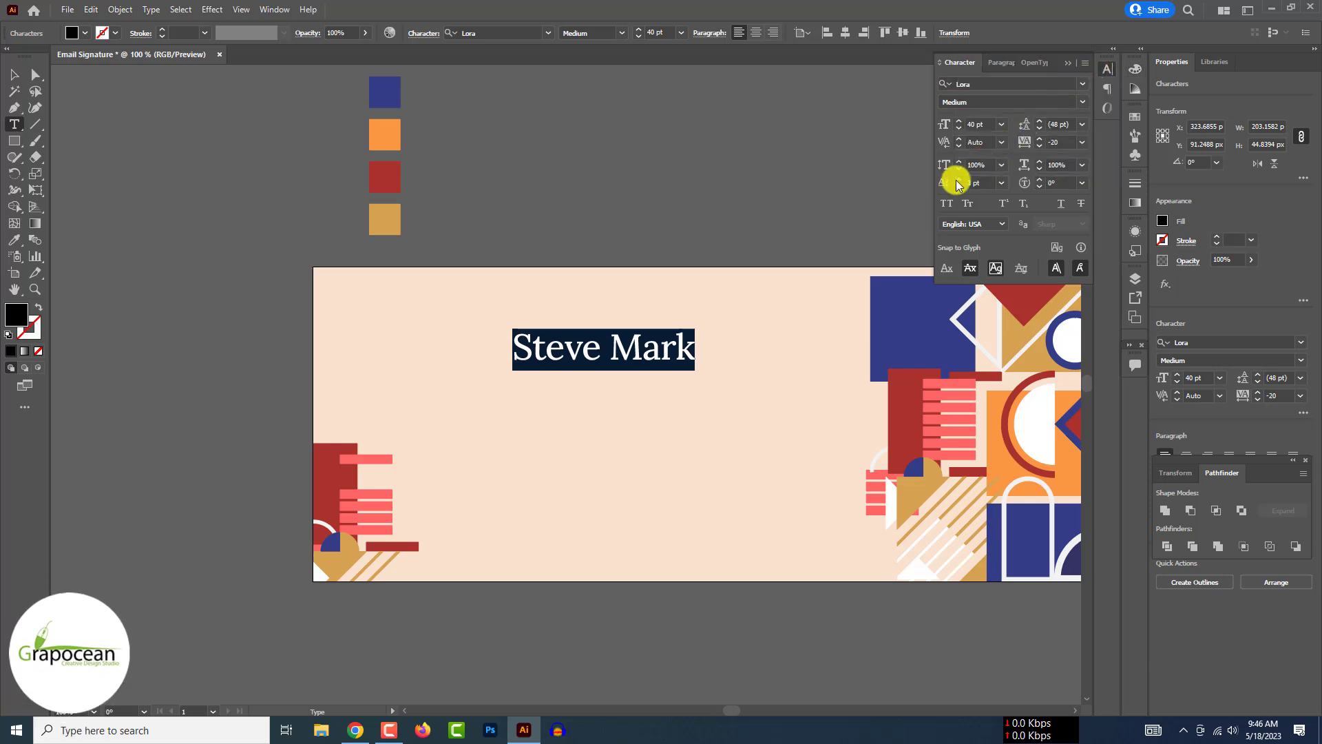
{"action": "left_click", "coordinate": [958, 186]}
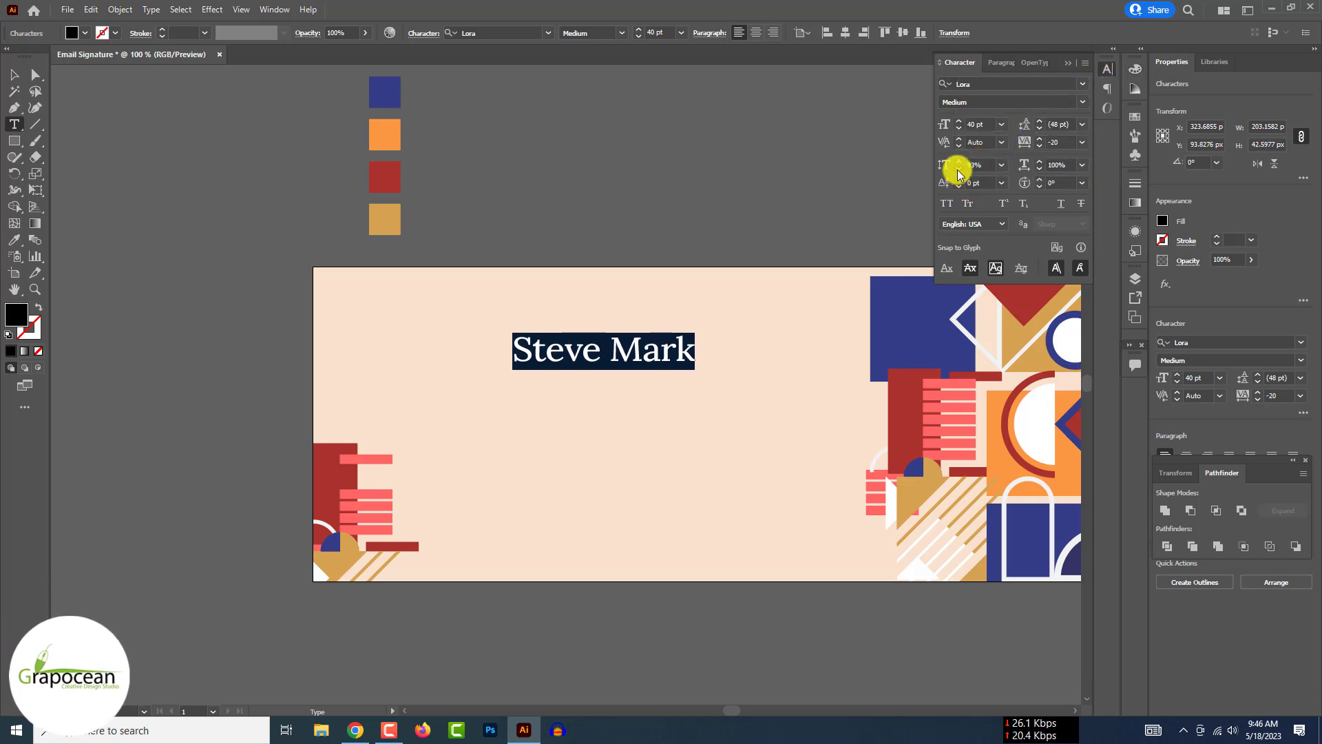
{"action": "left_click", "coordinate": [959, 169]}
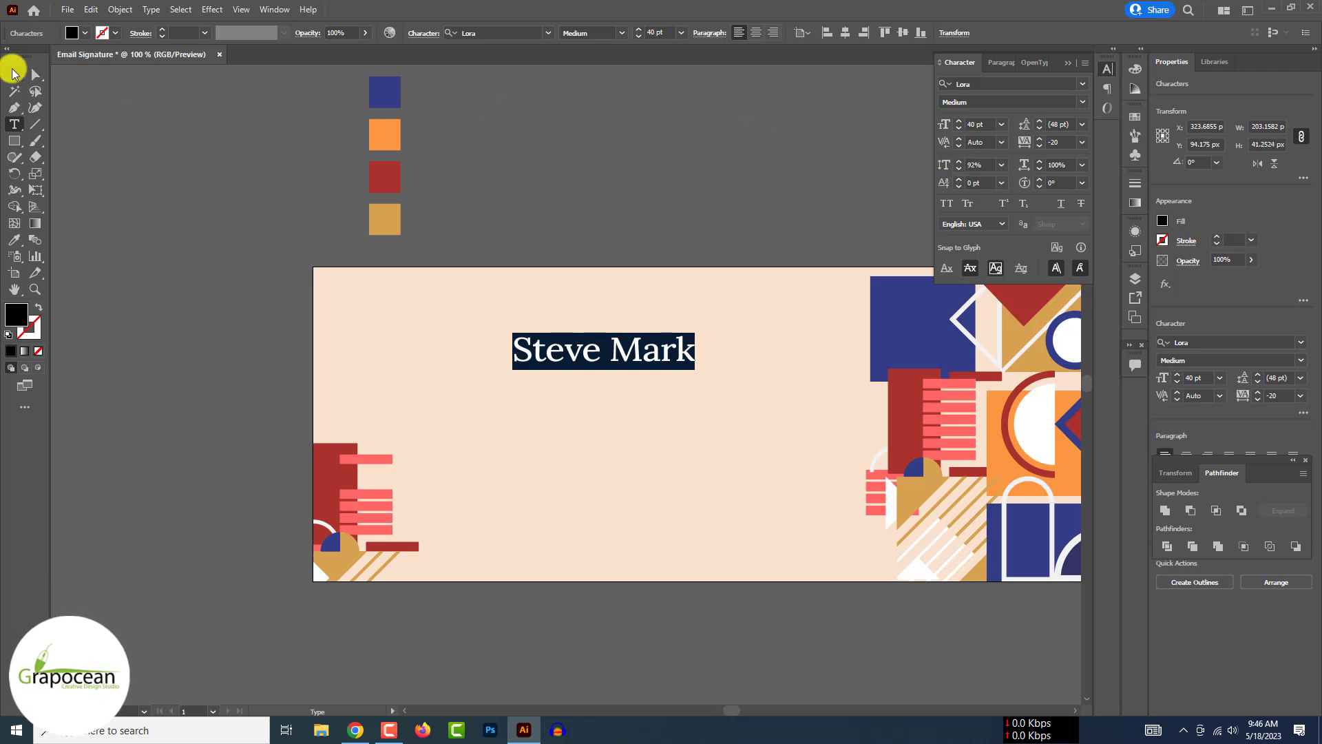
{"action": "left_click", "coordinate": [13, 71]}
{"action": "left_click", "coordinate": [13, 124]}
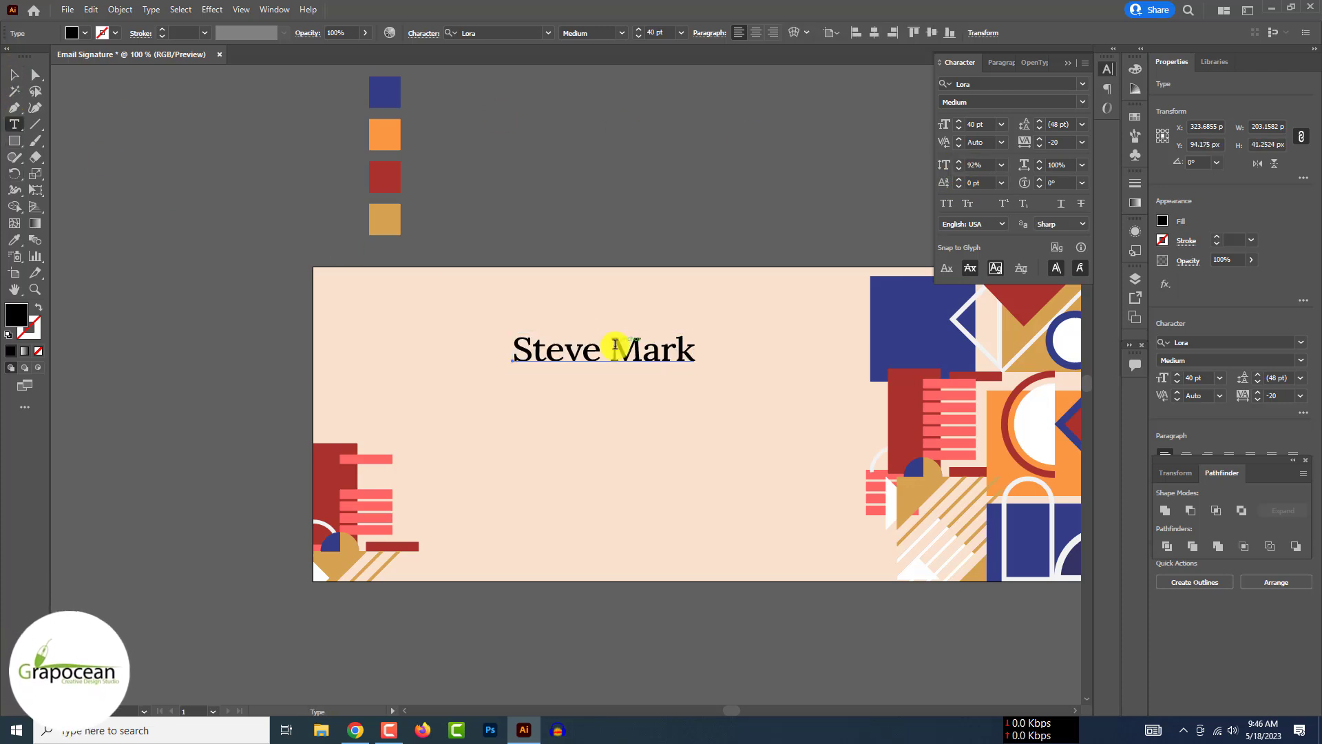
Make the surname navy blue and the first name white for a two-tone name
{"action": "left_click_drag", "start_coordinate": [611, 350], "coordinate": [747, 365]}
{"action": "left_click", "coordinate": [882, 328]}
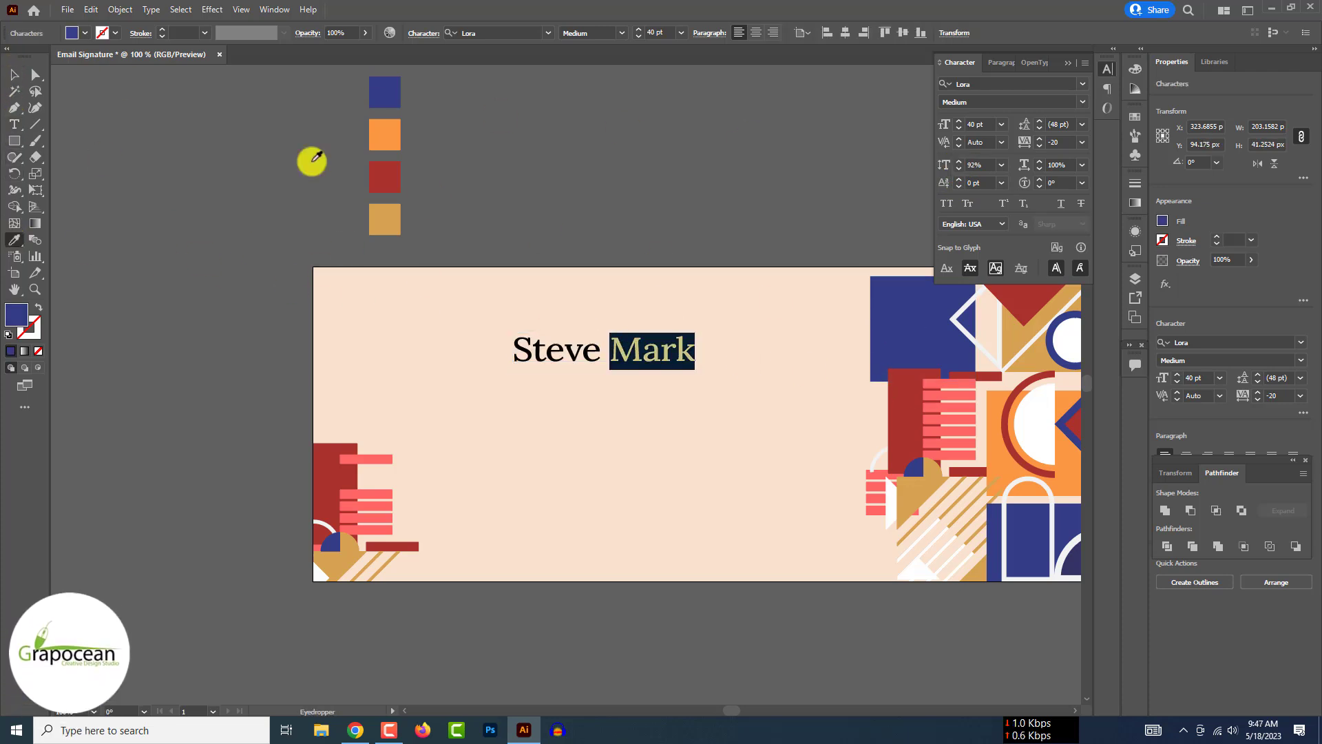
{"action": "key", "text": "ctrl+shift+a"}
{"action": "key", "text": "v"}
{"action": "left_click", "coordinate": [14, 125]}
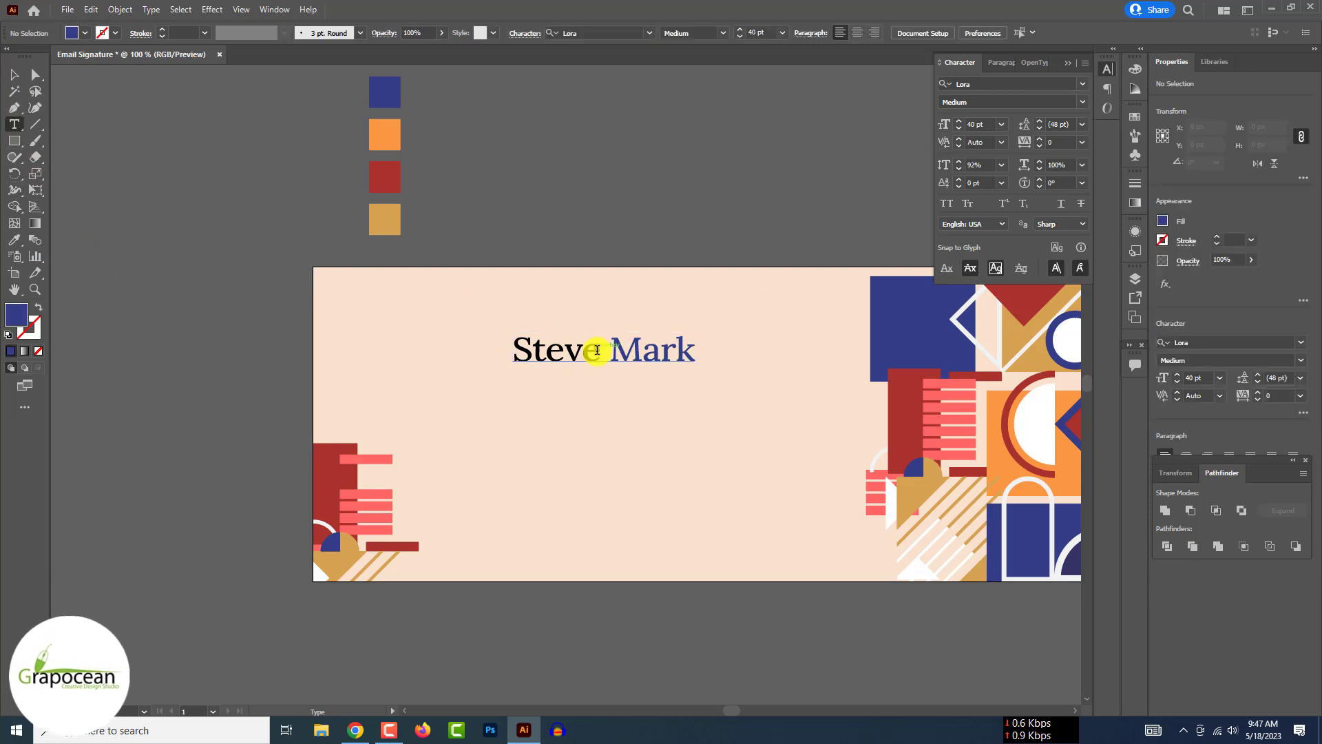
{"action": "double_click", "coordinate": [593, 350]}
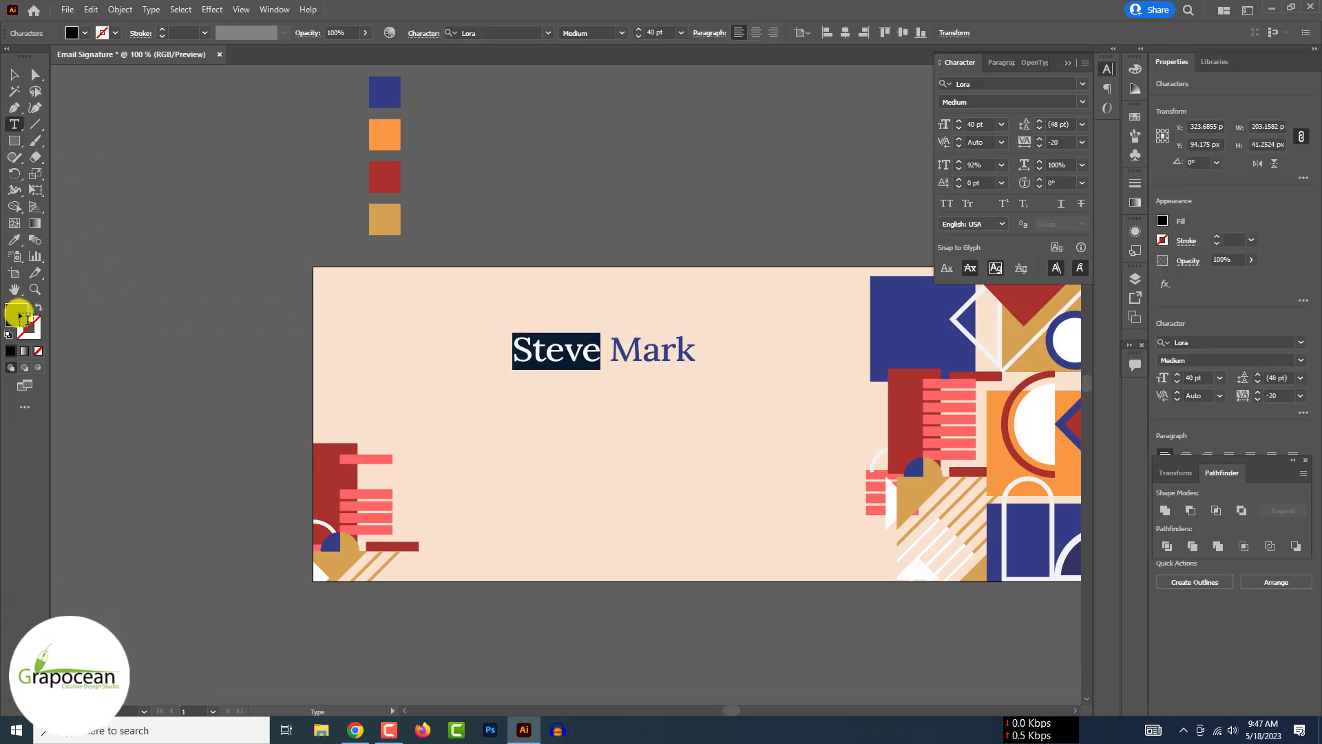
{"action": "left_click", "coordinate": [19, 239]}
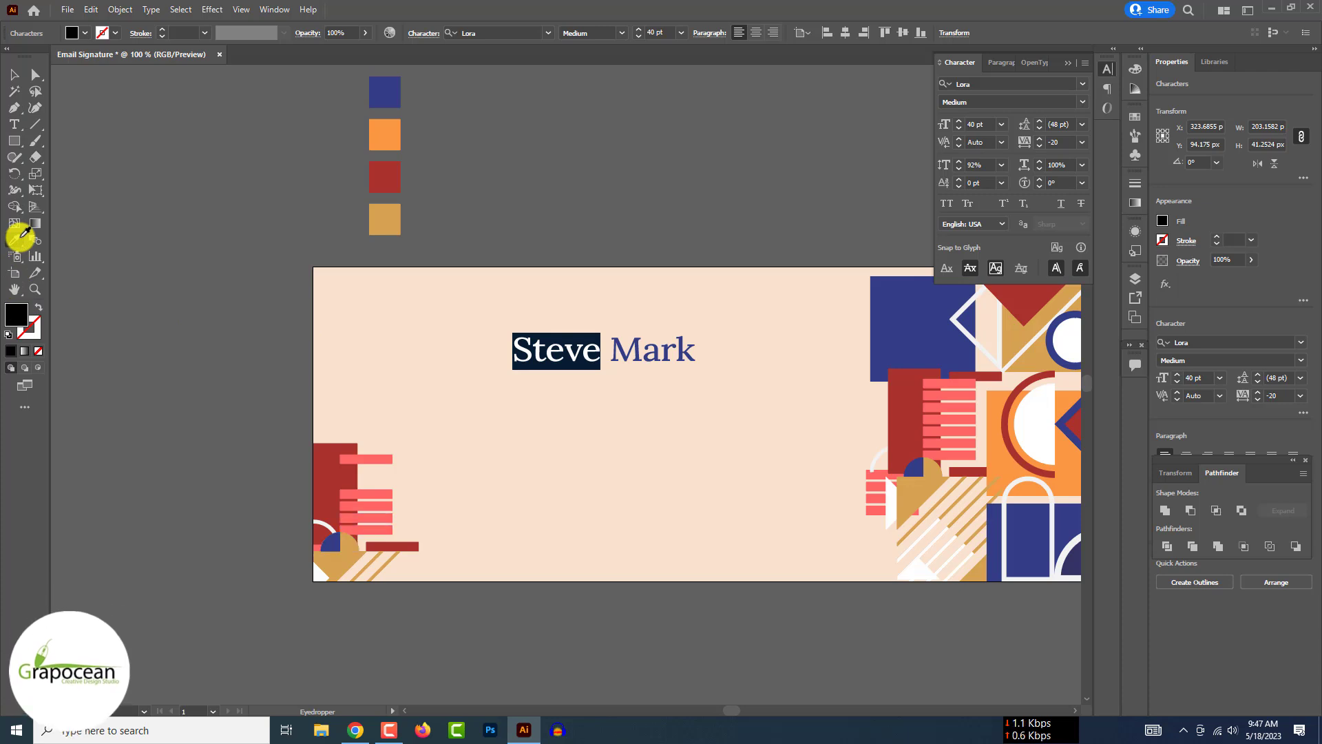
{"action": "left_click", "coordinate": [24, 78]}
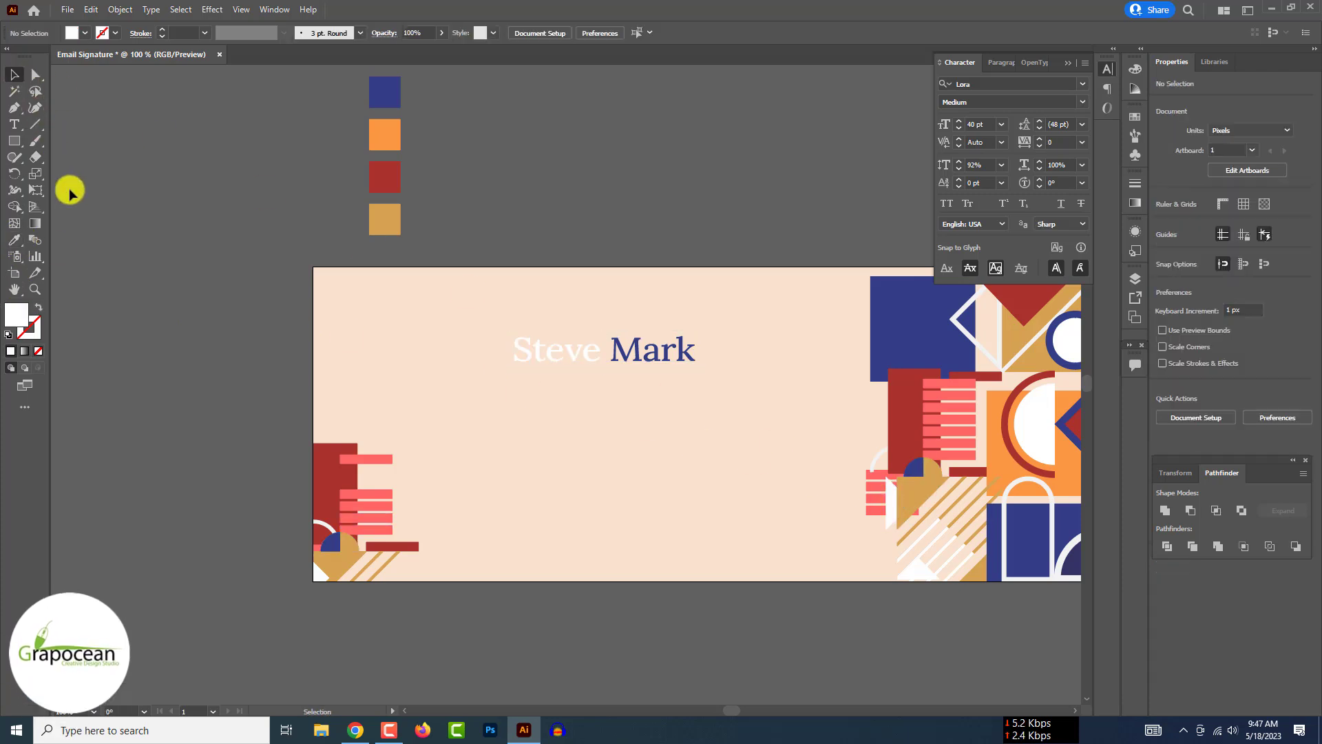
Move the two-tone name further left on the banner
{"action": "scroll", "coordinate": [339, 287], "scroll_direction": "down", "scroll_amount": 3}
{"action": "scroll", "coordinate": [680, 413], "scroll_direction": "up", "scroll_amount": 5}
{"action": "left_click", "coordinate": [680, 410]}
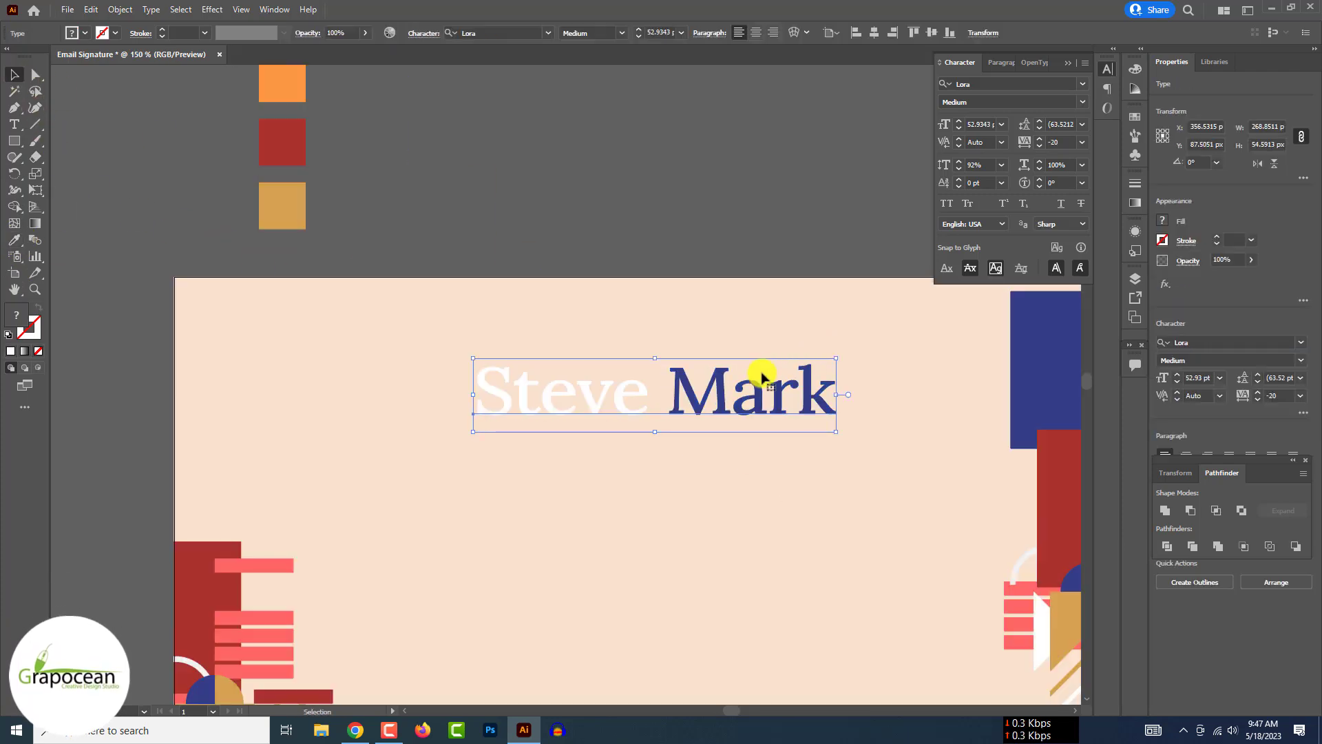
{"action": "left_click_drag", "start_coordinate": [717, 404], "coordinate": [644, 441]}
{"action": "key", "text": "ctrl+0"}
{"action": "key", "text": "ctrl+1"}
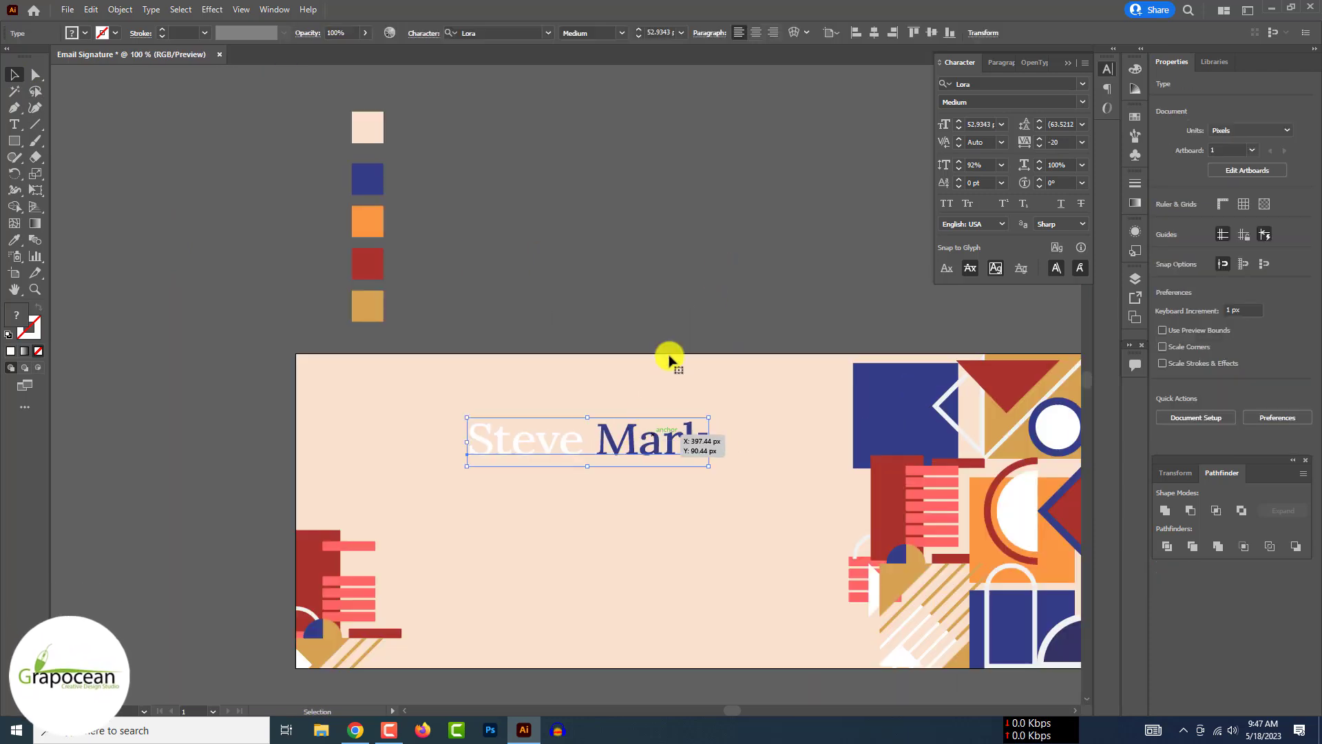
Start a new text line with the Type tool just below the name
{"action": "scroll", "coordinate": [707, 270], "scroll_direction": "down", "scroll_amount": 3}
{"action": "left_click", "coordinate": [14, 124]}
{"action": "key", "text": "ctrl+plus"}
{"action": "key", "text": "ctrl+plus"}
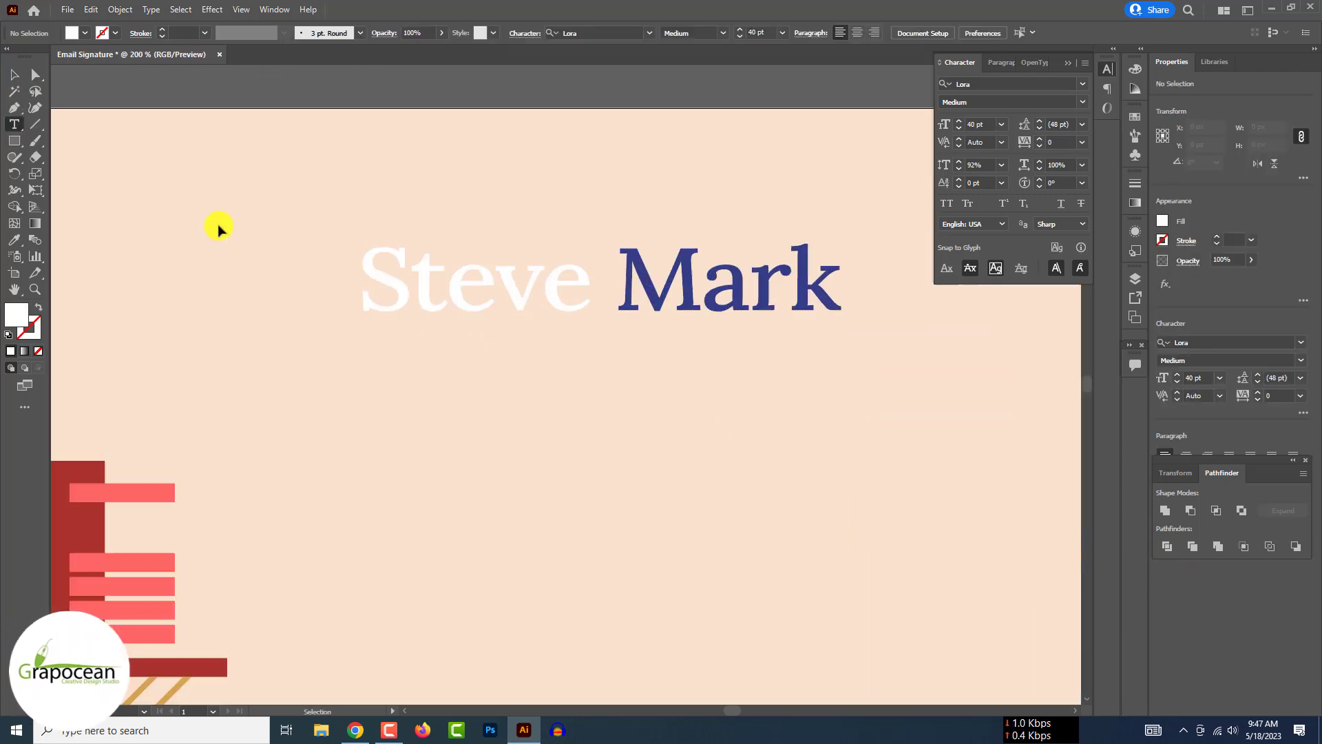
{"action": "left_click", "coordinate": [555, 384]}
Type the 'Graphic Designer' title and move it up under the name
{"action": "key", "text": "BackSpace"}
{"action": "type", "text": "phic"}
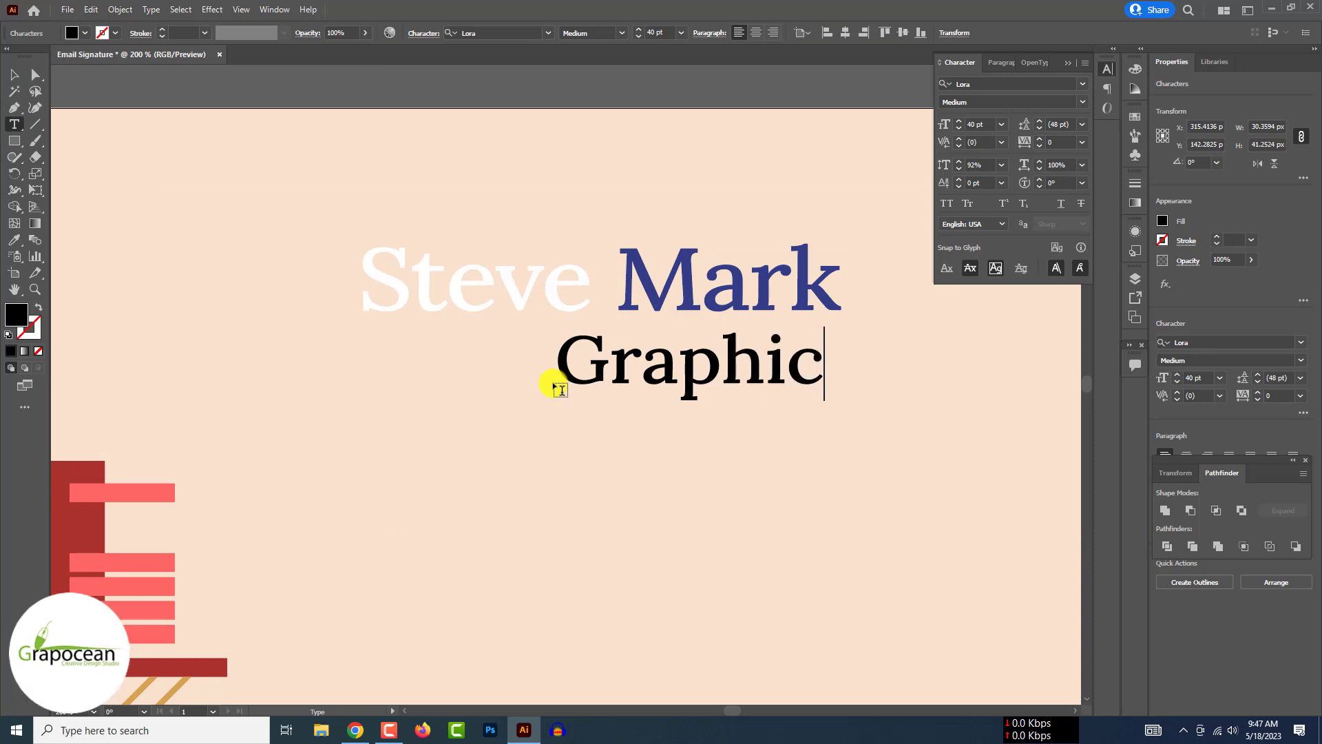
{"action": "type", "text": " De"}
{"action": "key", "text": "ctrl+minus"}
{"action": "key", "text": "ctrl+minus"}
{"action": "key", "text": "ctrl+minus"}
{"action": "key", "text": "ctrl+a"}
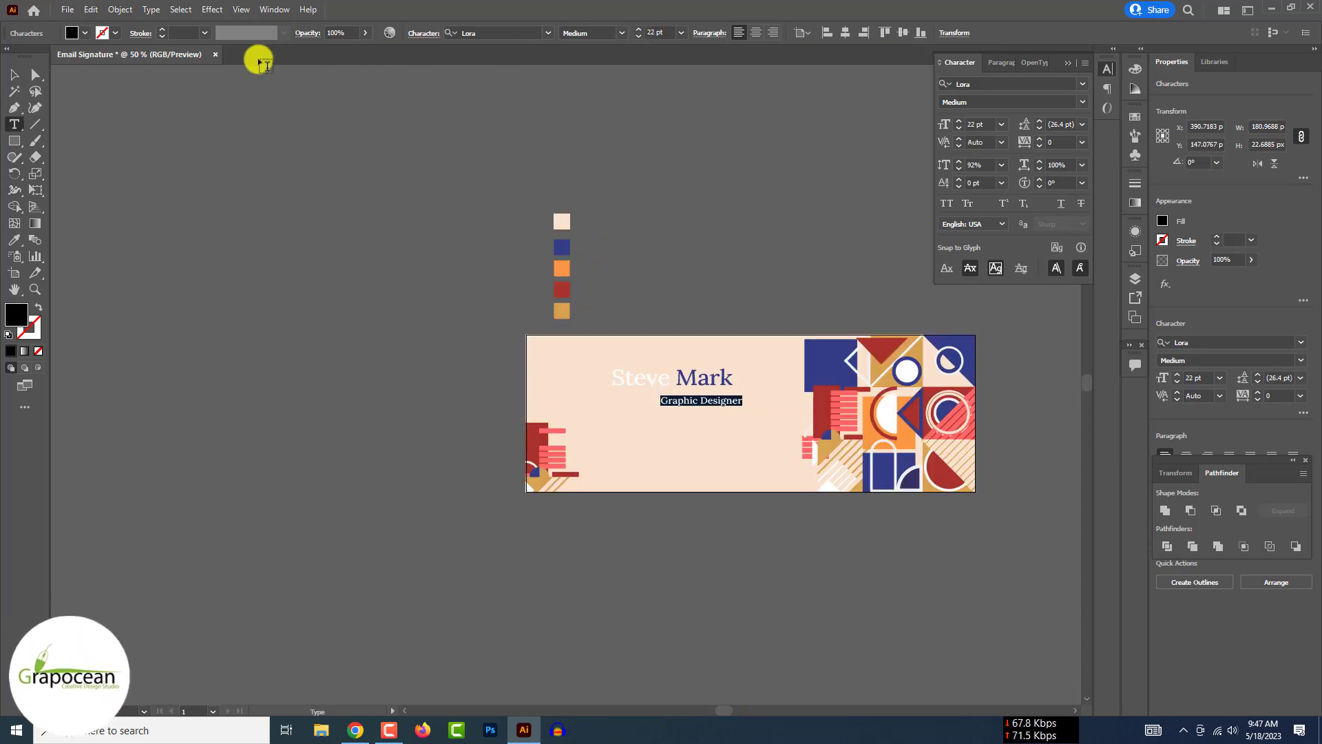
{"action": "left_click", "coordinate": [23, 80]}
{"action": "scroll", "coordinate": [712, 418], "scroll_direction": "up", "scroll_amount": 5}
{"action": "left_click_drag", "start_coordinate": [663, 358], "coordinate": [673, 349]}
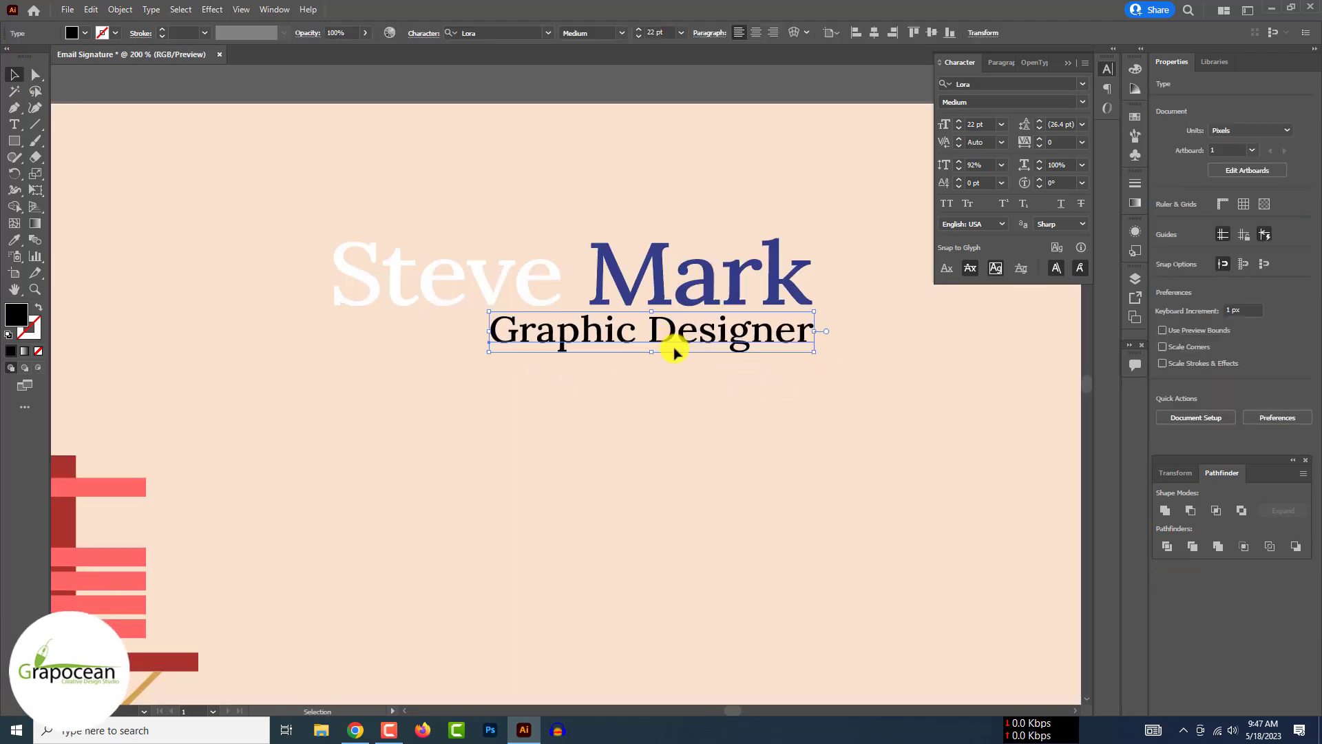
{"action": "scroll", "coordinate": [697, 445], "scroll_direction": "down", "scroll_amount": 5}
{"action": "left_click", "coordinate": [697, 444]}
{"action": "scroll", "coordinate": [697, 444], "scroll_direction": "up", "scroll_amount": 3}
Draw a black circle below the title and nudge it up and left
{"action": "left_click_drag", "start_coordinate": [13, 141], "coordinate": [59, 174]}
{"action": "left_click_drag", "start_coordinate": [358, 341], "coordinate": [562, 544]}
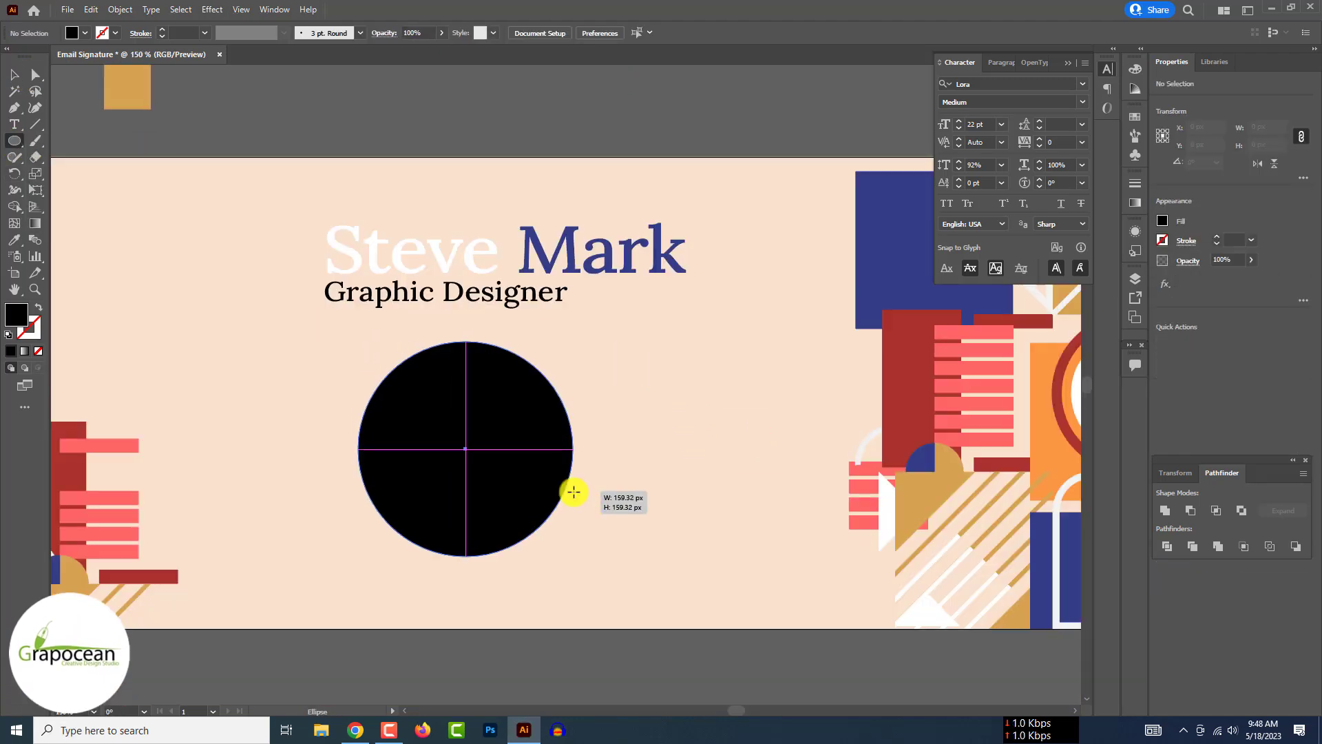
{"action": "key", "text": "v"}
{"action": "left_click_drag", "start_coordinate": [493, 439], "coordinate": [473, 428]}
{"action": "scroll", "coordinate": [606, 463], "scroll_direction": "down", "scroll_amount": 2}
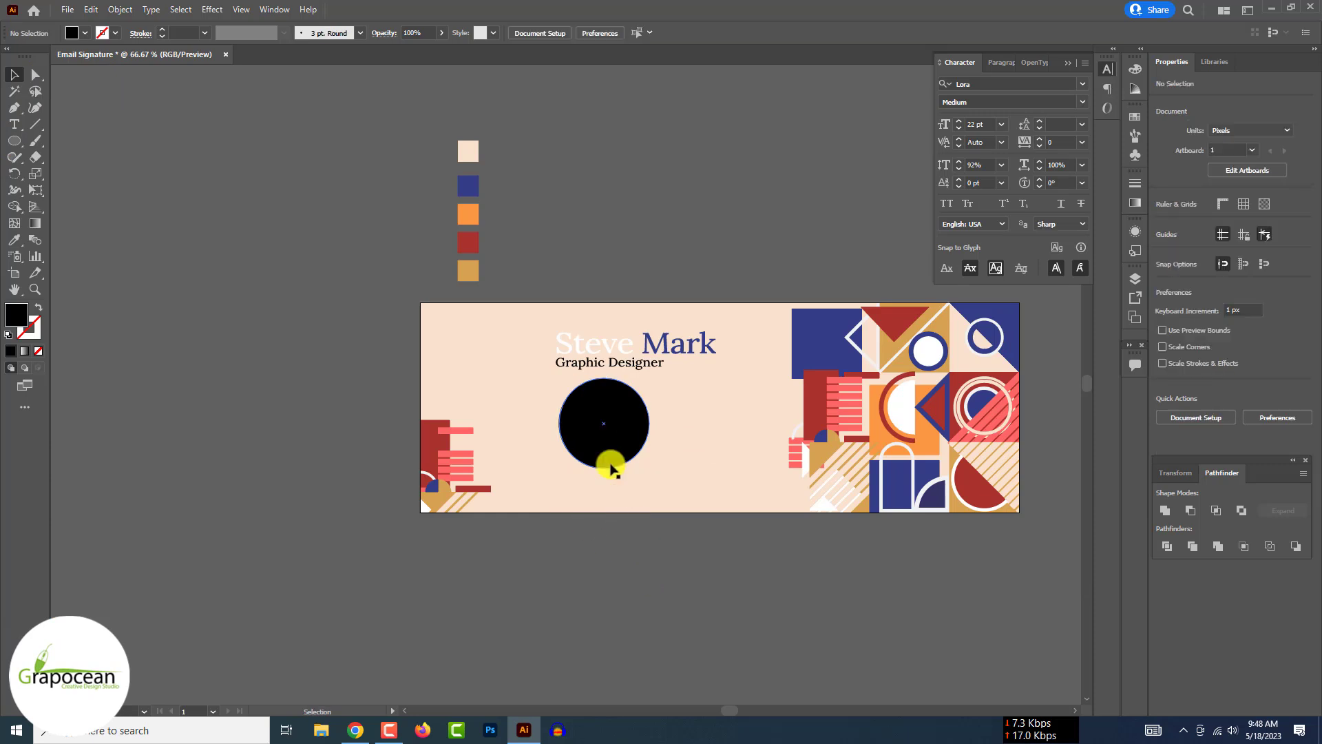
{"action": "scroll", "coordinate": [692, 513], "scroll_direction": "up", "scroll_amount": 3}
Shrink the name slightly and line it up with the title
{"action": "left_click", "coordinate": [700, 427]}
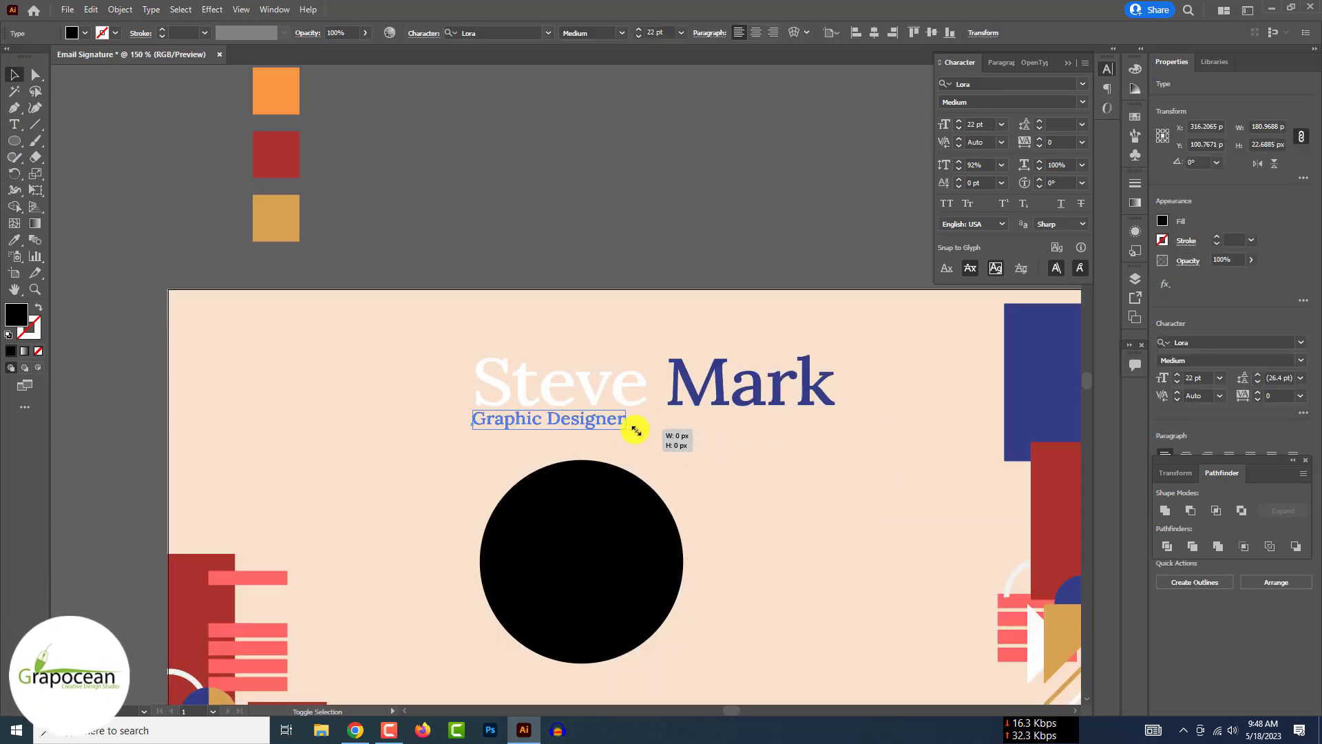
{"action": "left_click", "coordinate": [788, 410]}
{"action": "left_click_drag", "start_coordinate": [836, 407], "coordinate": [711, 407]}
{"action": "left_click_drag", "start_coordinate": [641, 384], "coordinate": [647, 394]}
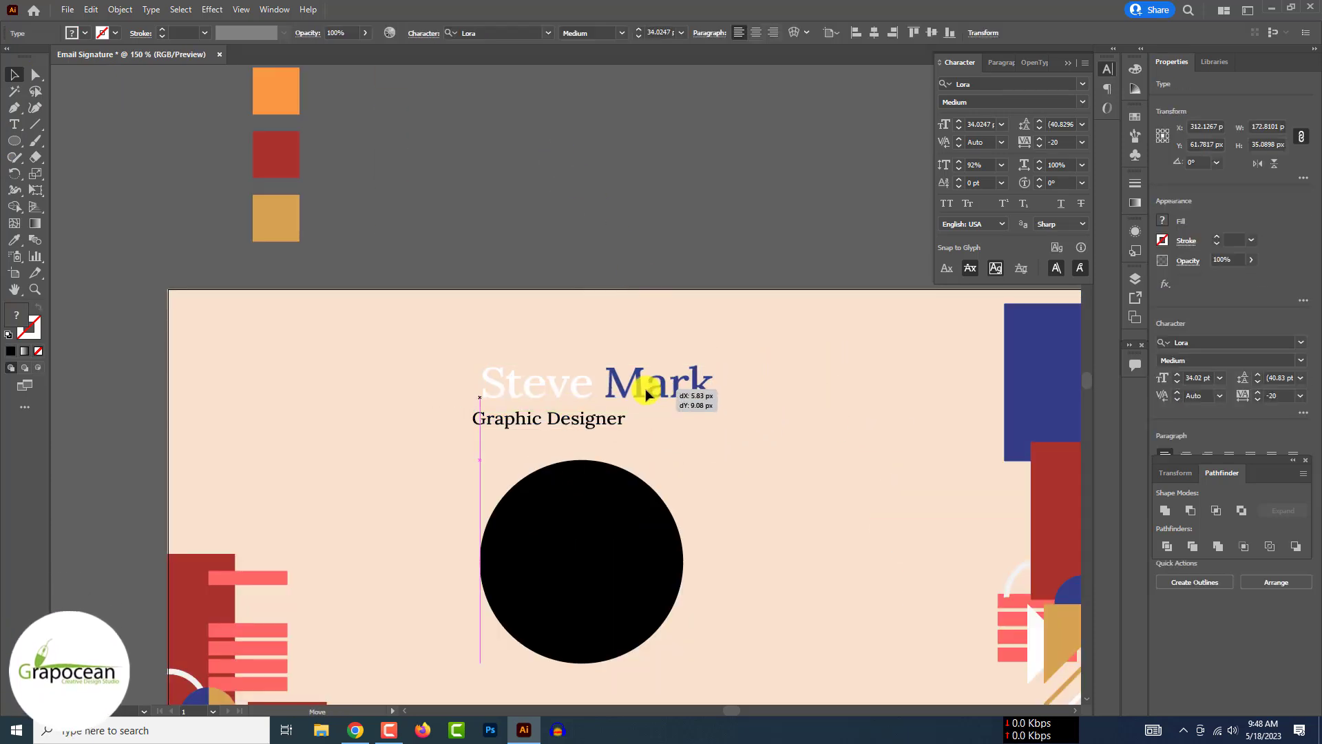
{"action": "left_click", "coordinate": [599, 133]}
{"action": "scroll", "coordinate": [756, 540], "scroll_direction": "down", "scroll_amount": 2}
{"action": "scroll", "coordinate": [701, 460], "scroll_direction": "up", "scroll_amount": 2}
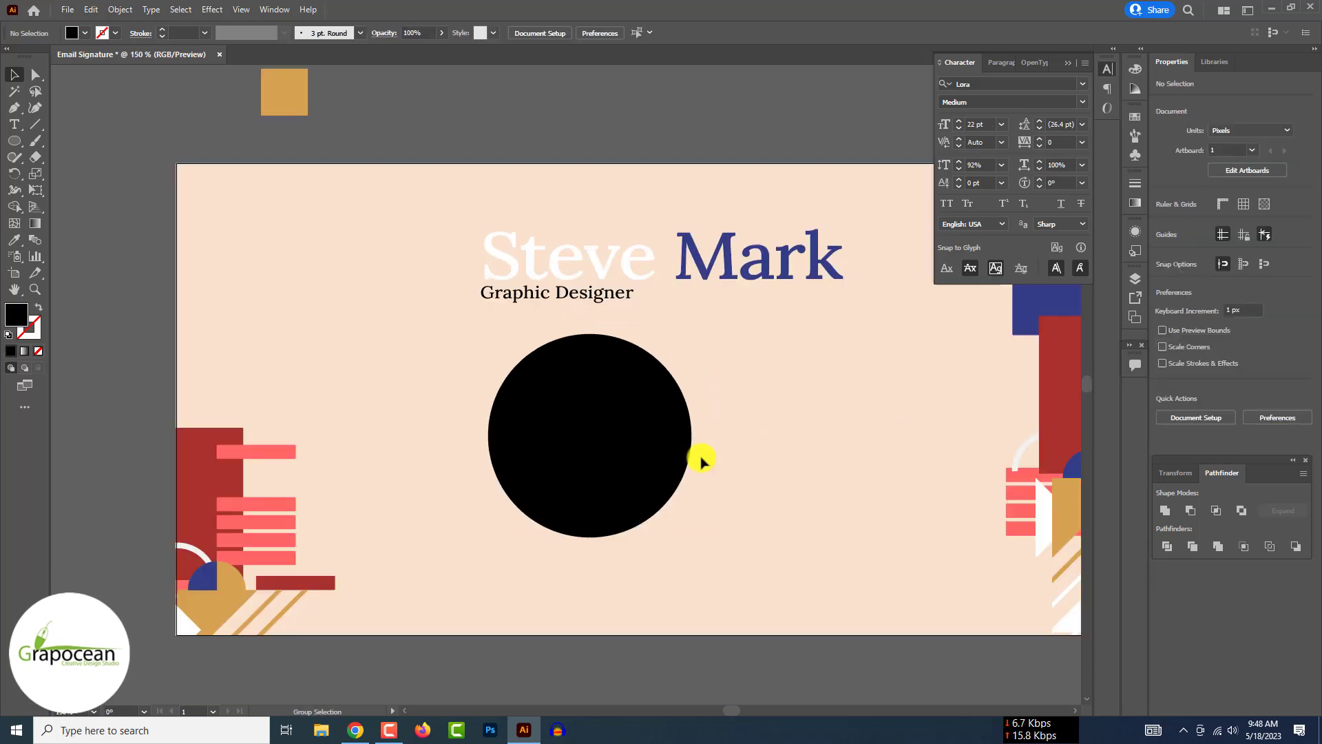
Align the title under the name, move the circle beneath it, and choose File > Place
{"action": "left_click_drag", "start_coordinate": [605, 294], "coordinate": [713, 300]}
{"action": "scroll", "coordinate": [703, 380], "scroll_direction": "down", "scroll_amount": 3}
{"action": "scroll", "coordinate": [599, 464], "scroll_direction": "up", "scroll_amount": 3}
{"action": "mouse_move", "coordinate": [599, 464]}
{"action": "left_mouse_down"}
{"action": "mouse_move", "coordinate": [627, 355]}
{"action": "mouse_move", "coordinate": [585, 351]}
{"action": "left_mouse_up"}
{"action": "scroll", "coordinate": [464, 374], "scroll_direction": "down", "scroll_amount": 3}
{"action": "left_click", "coordinate": [67, 9]}
{"action": "left_click", "coordinate": [90, 58]}
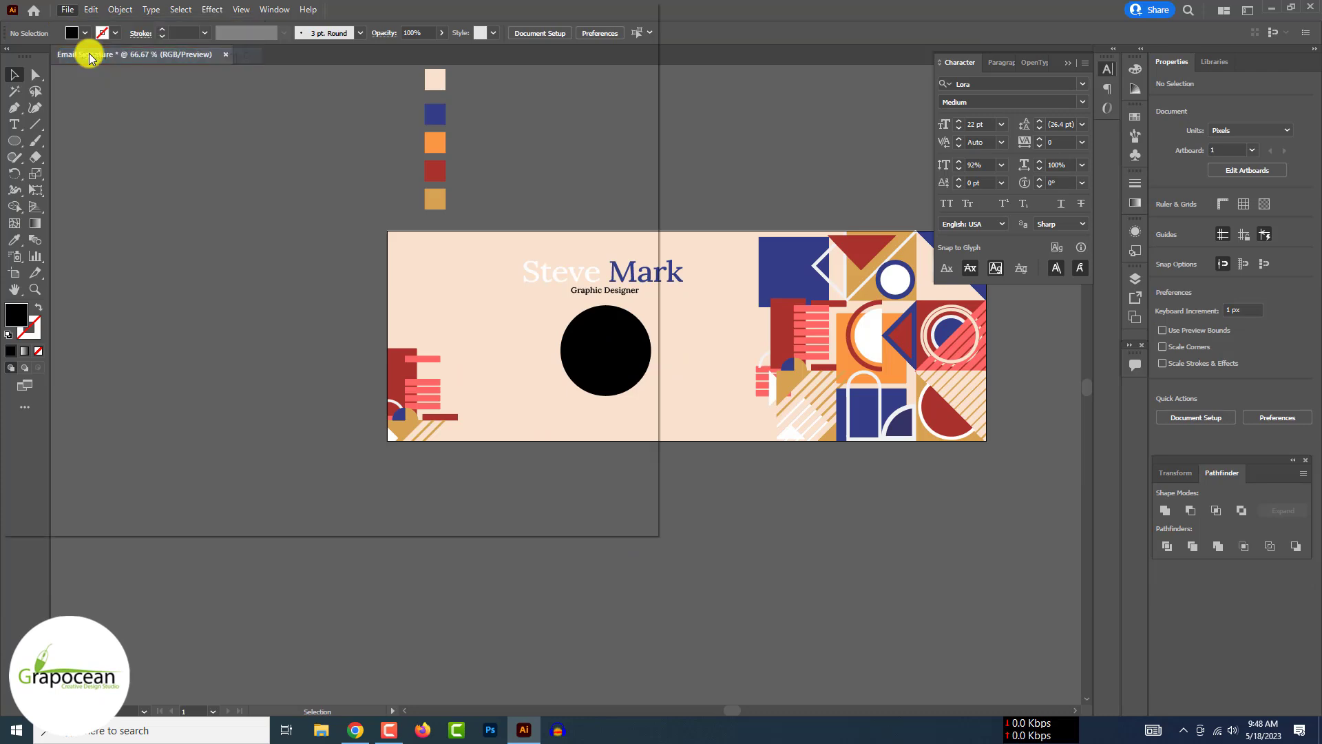
Place the portrait photo from Downloads, shrink it, and move it over the circle
{"action": "left_click", "coordinate": [71, 224]}
{"action": "left_click", "coordinate": [227, 406]}
{"action": "left_click", "coordinate": [534, 428]}
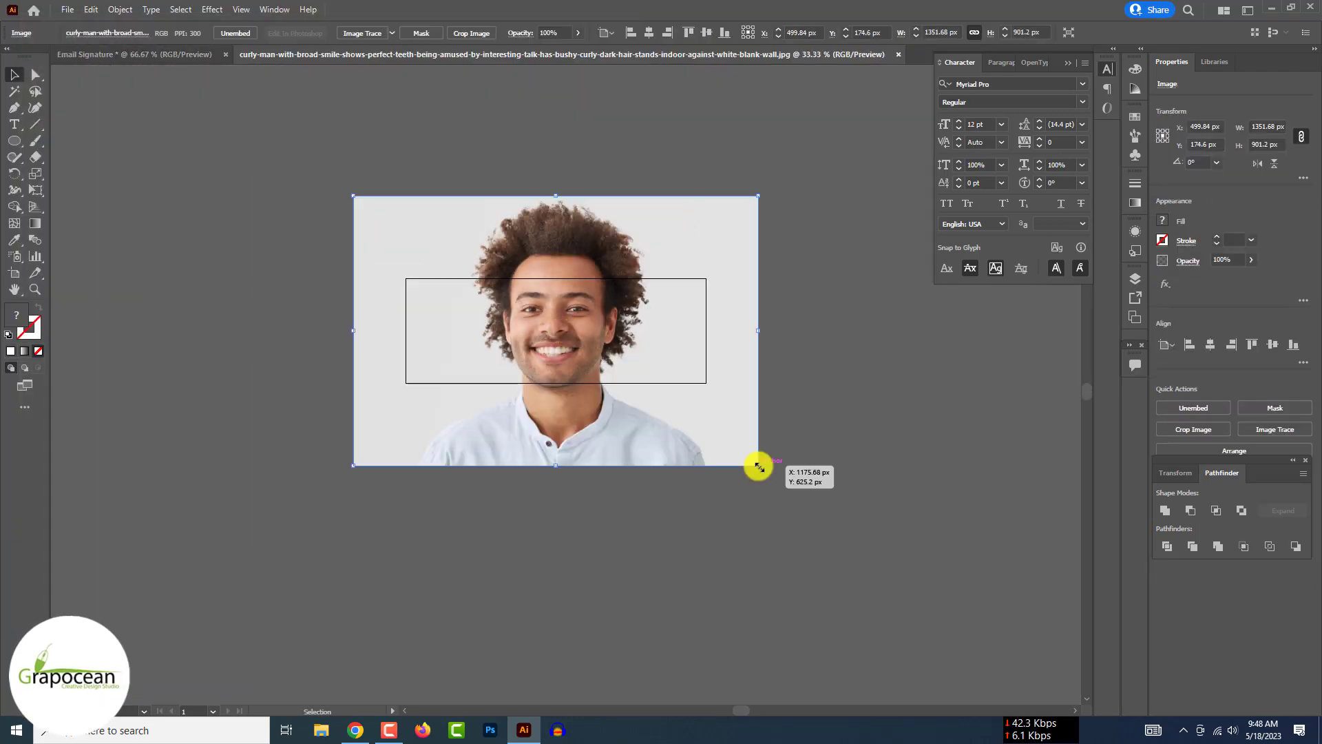
{"action": "mouse_move", "coordinate": [758, 467]}
{"action": "left_mouse_down"}
{"action": "mouse_move", "coordinate": [482, 286]}
{"action": "mouse_move", "coordinate": [615, 390]}
{"action": "left_mouse_up"}
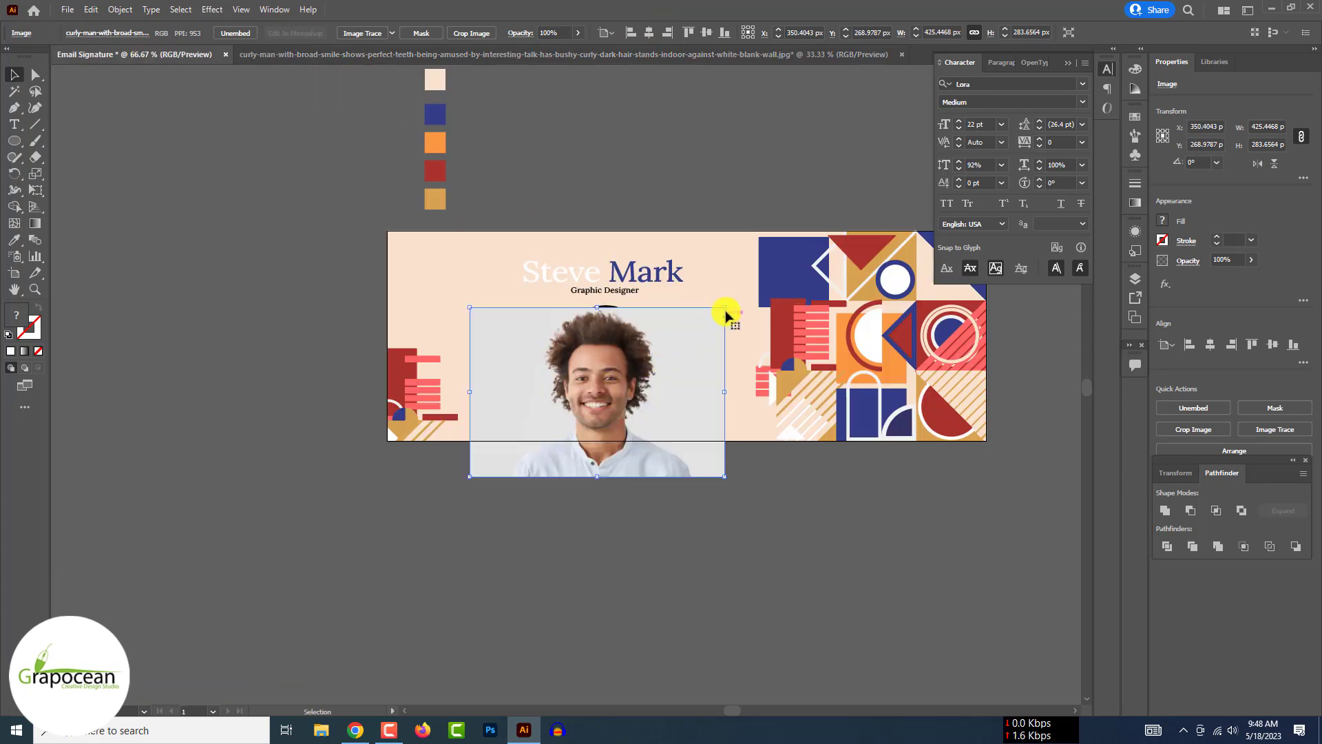
{"action": "left_click_drag", "start_coordinate": [725, 309], "coordinate": [695, 329]}
{"action": "mouse_move", "coordinate": [594, 420]}
{"action": "left_mouse_down"}
{"action": "mouse_move", "coordinate": [618, 388]}
{"action": "mouse_move", "coordinate": [595, 499]}
{"action": "left_mouse_up"}
Fit the circle over the face, clip the photo to it with Ctrl+7, and move it up
{"action": "mouse_move", "coordinate": [644, 384]}
{"action": "left_mouse_down"}
{"action": "mouse_move", "coordinate": [618, 398]}
{"action": "mouse_move", "coordinate": [603, 477]}
{"action": "left_mouse_up"}
{"action": "left_click_drag", "start_coordinate": [653, 394], "coordinate": [653, 395]}
{"action": "left_click_drag", "start_coordinate": [614, 450], "coordinate": [607, 462]}
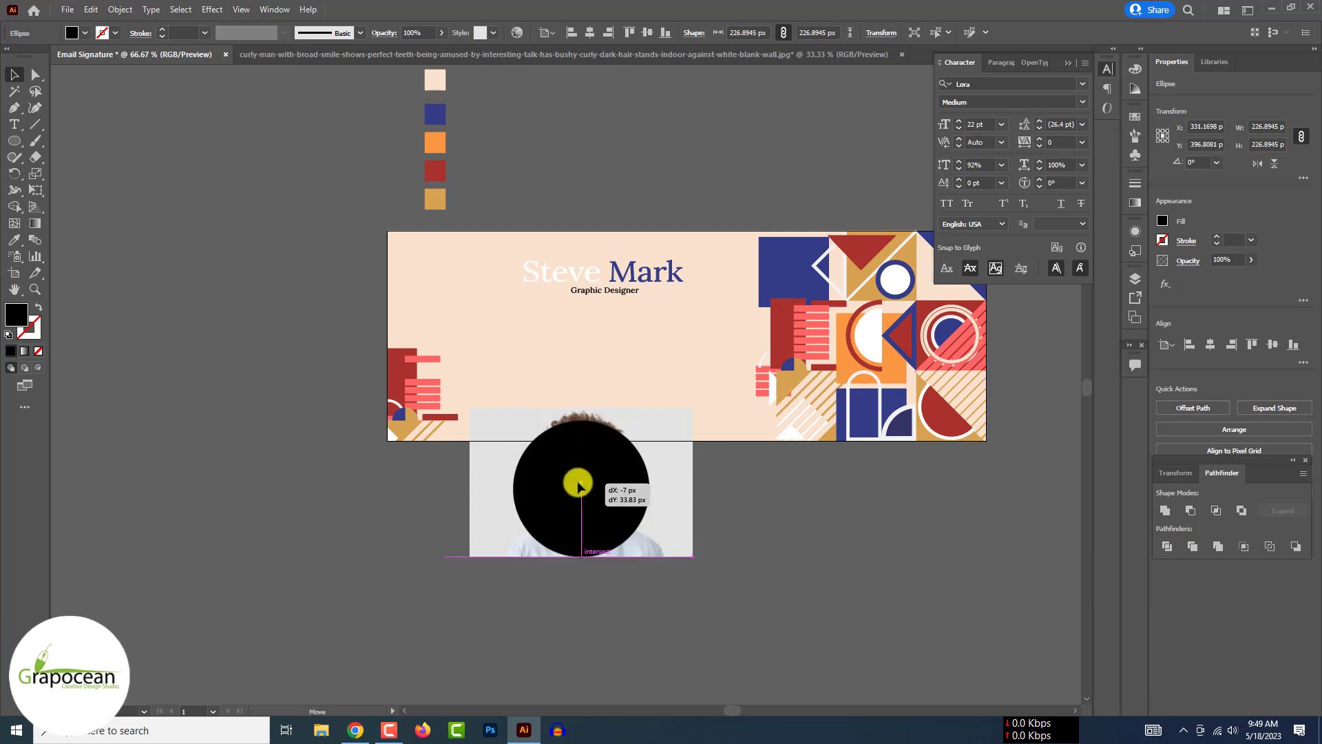
{"action": "left_click", "coordinate": [661, 507], "text": "shift"}
{"action": "key", "text": "ctrl+7"}
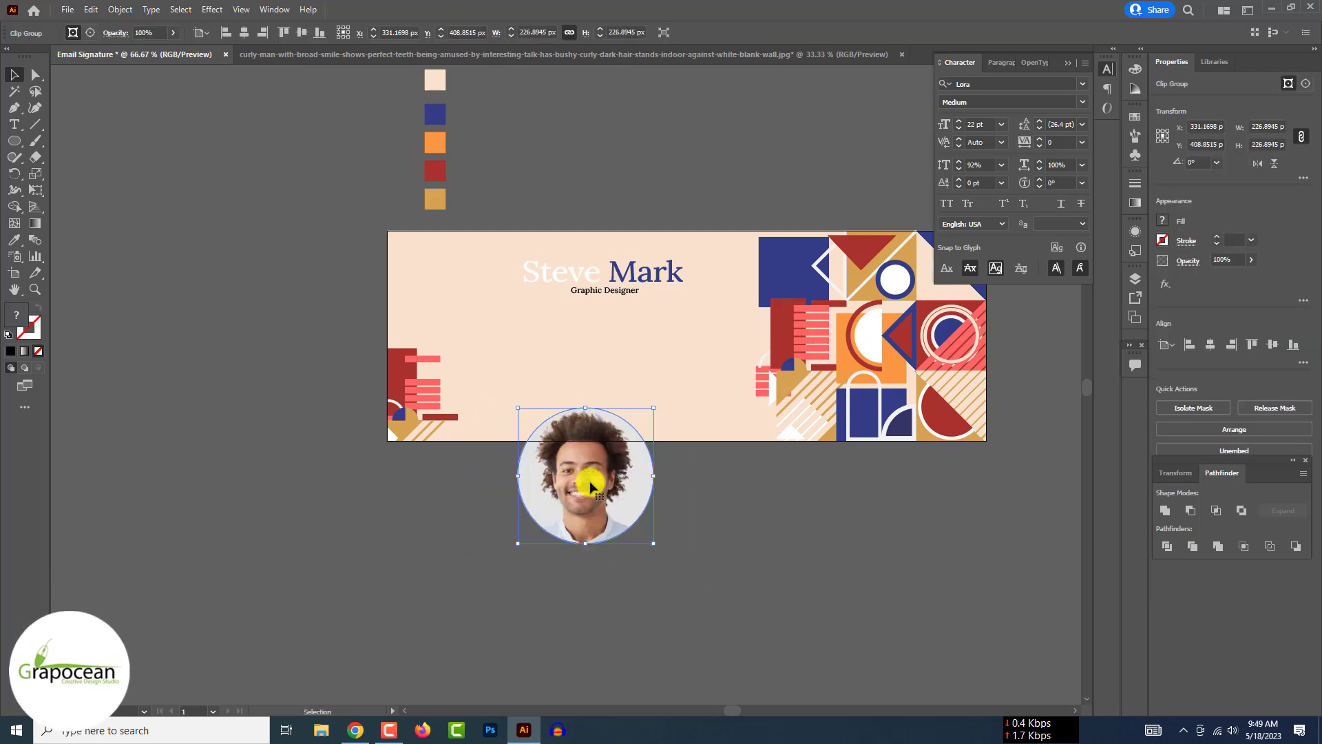
{"action": "left_click_drag", "start_coordinate": [590, 482], "coordinate": [613, 374]}
Draw a larger black circle around the photo and send it behind the portrait
{"action": "left_click", "coordinate": [629, 467]}
{"action": "scroll", "coordinate": [620, 365], "scroll_direction": "up", "scroll_amount": 2}
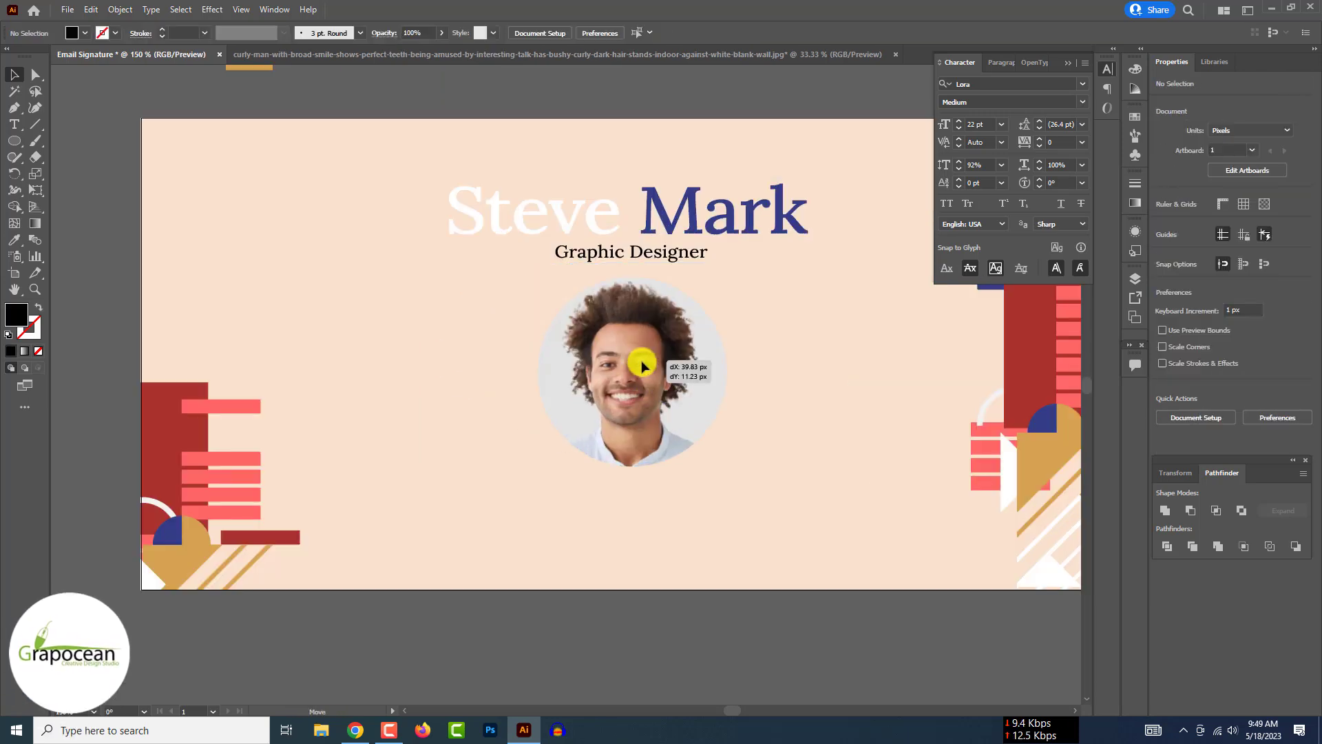
{"action": "left_click_drag", "start_coordinate": [14, 141], "coordinate": [63, 172]}
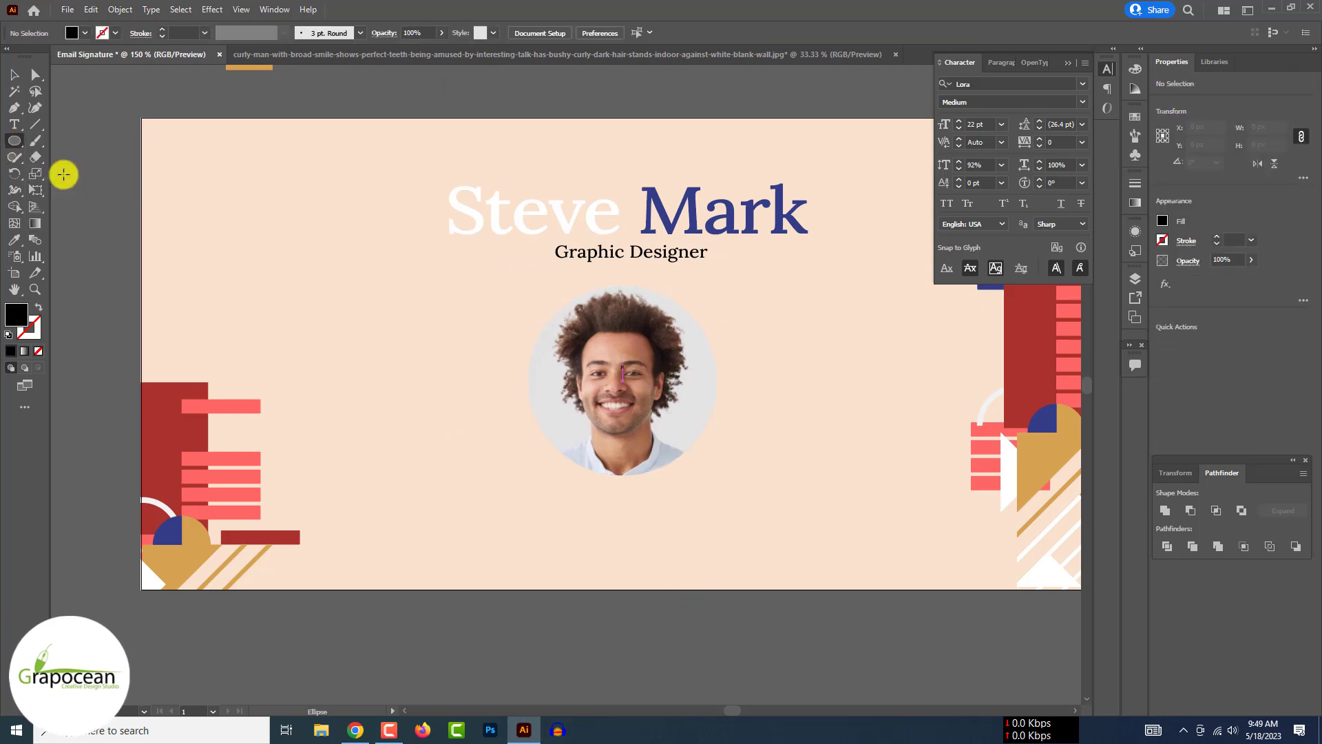
{"action": "left_click_drag", "start_coordinate": [623, 381], "coordinate": [736, 492]}
{"action": "key", "text": "v"}
{"action": "left_click", "coordinate": [227, 139]}
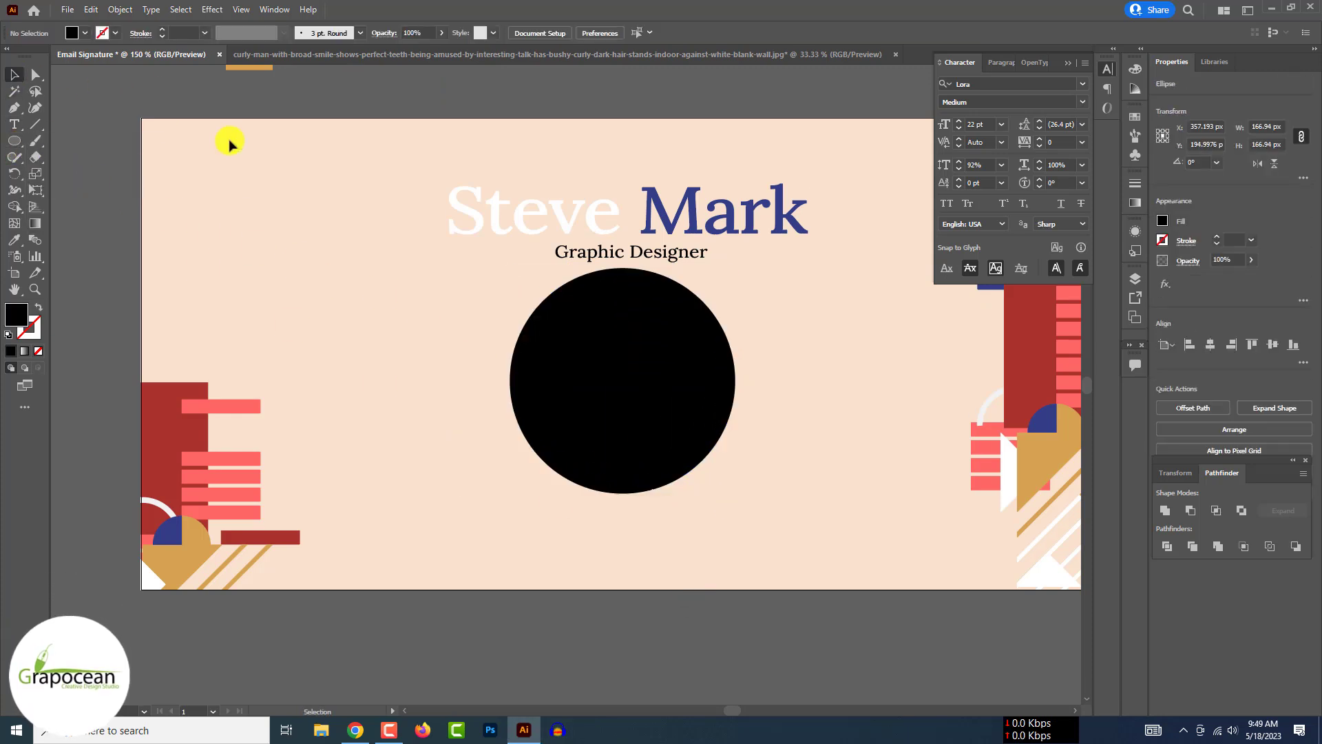
{"action": "left_click", "coordinate": [597, 334]}
{"action": "key", "text": "ctrl+bracketleft"}
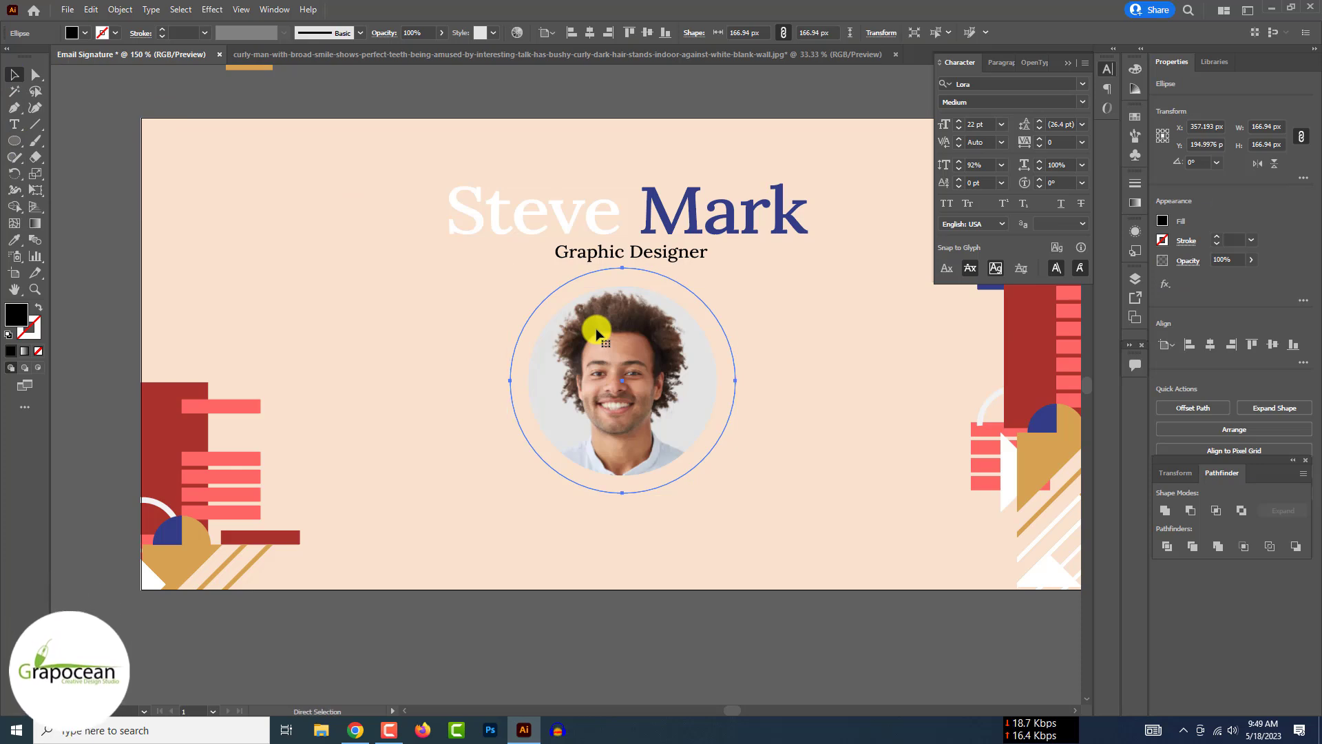
Try moving and enlarging the framed portrait, then undo both changes
{"action": "scroll", "coordinate": [603, 544], "scroll_direction": "down", "scroll_amount": 3}
{"action": "scroll", "coordinate": [603, 613], "scroll_direction": "up", "scroll_amount": 2}
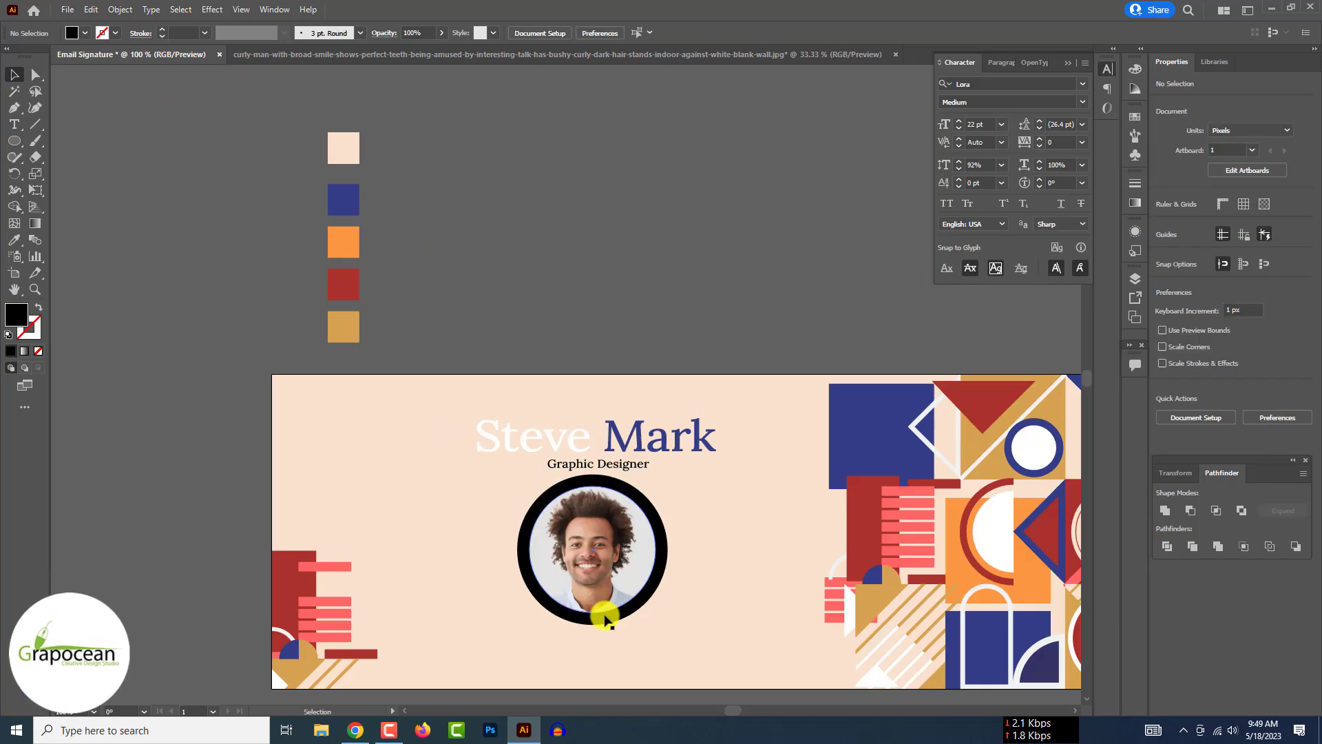
{"action": "scroll", "coordinate": [620, 572], "scroll_direction": "down", "scroll_amount": 1}
{"action": "left_click", "coordinate": [646, 517], "text": "shift"}
{"action": "left_click_drag", "start_coordinate": [646, 516], "coordinate": [850, 508]}
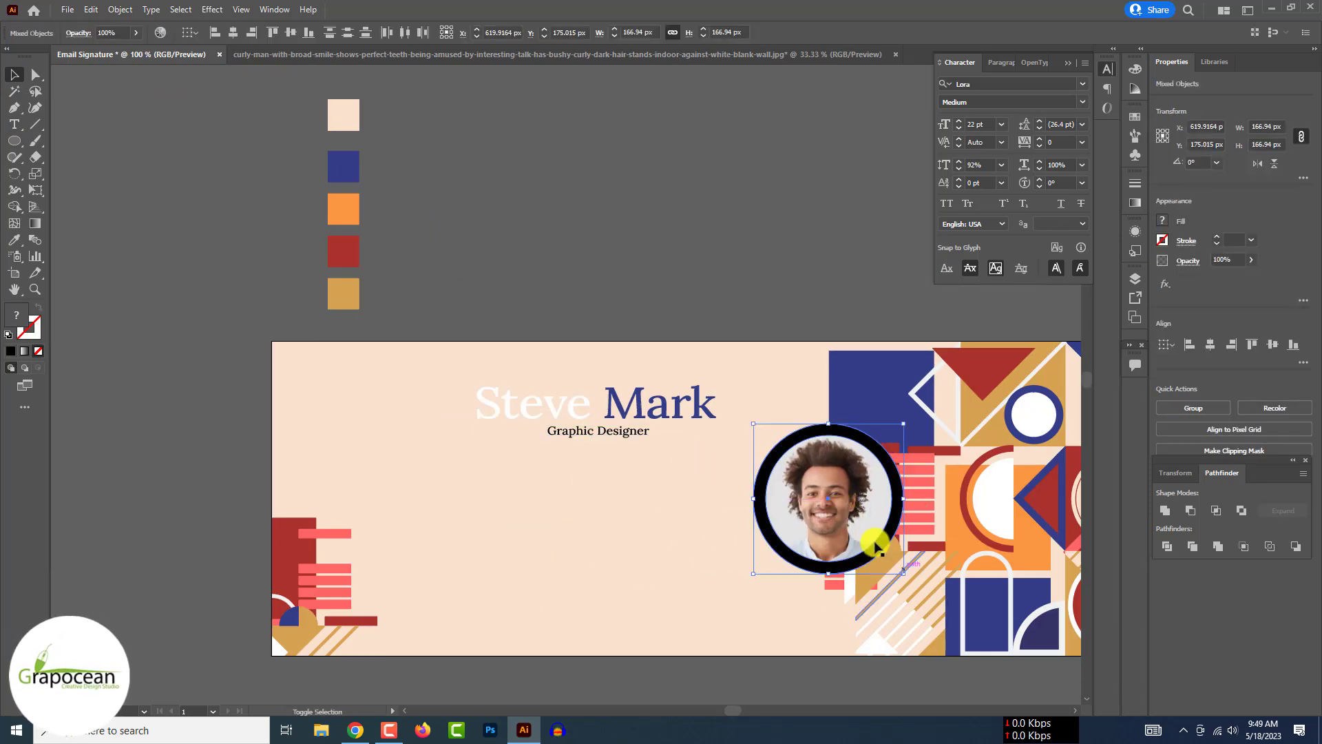
{"action": "left_click_drag", "start_coordinate": [898, 568], "coordinate": [964, 634]}
{"action": "key", "text": "ctrl+z"}
{"action": "key", "text": "ctrl+z"}
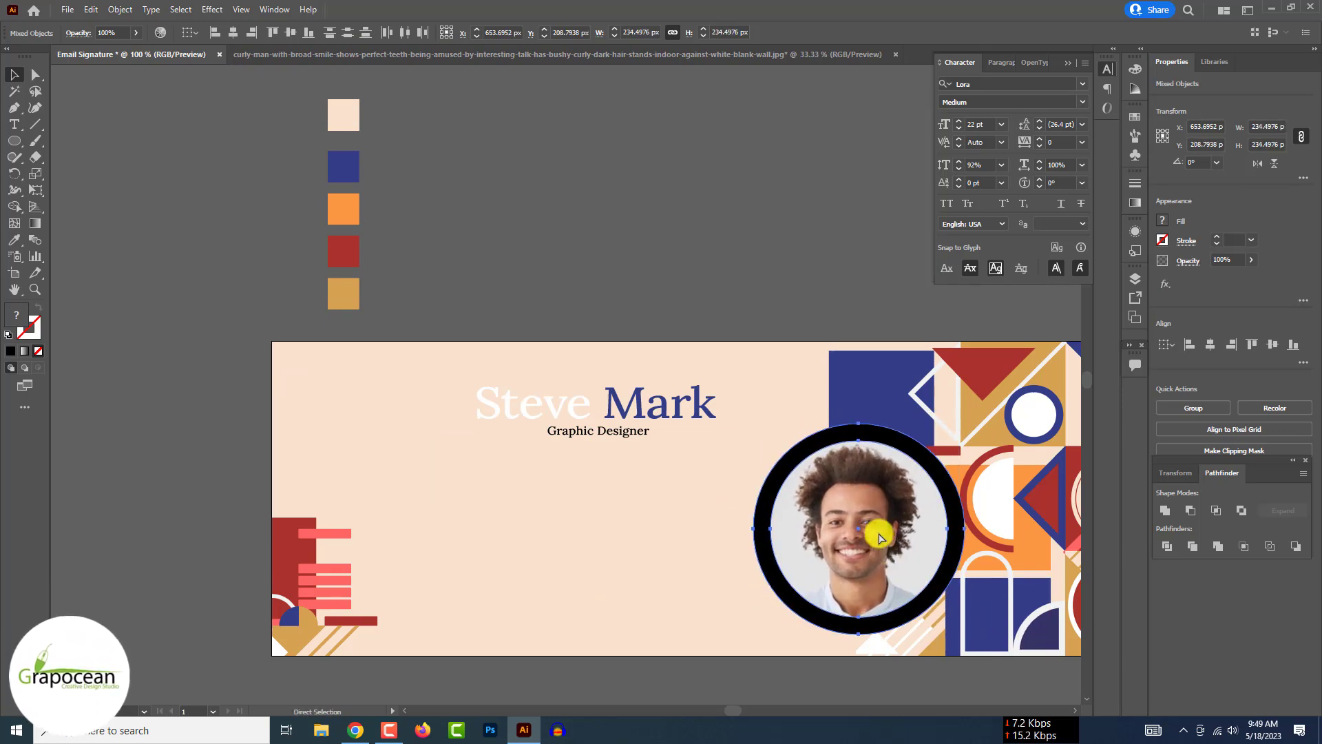
{"action": "key", "text": "ctrl+z"}
{"action": "key", "text": "ctrl+z"}
{"action": "left_click", "coordinate": [699, 227]}
Shrink the black ring to hug the photo, then enlarge the pair and move it right of the name
{"action": "left_click", "coordinate": [655, 502]}
{"action": "left_click_drag", "start_coordinate": [667, 516], "coordinate": [659, 515]}
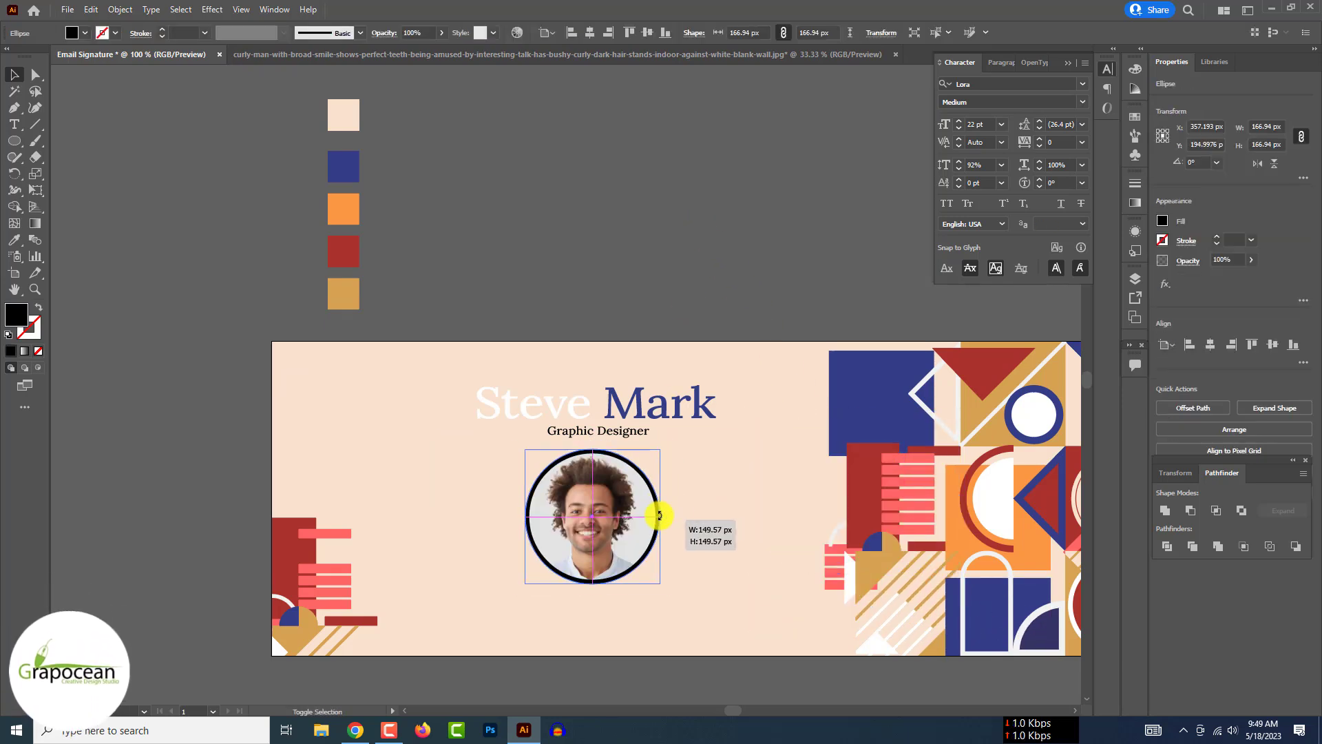
{"action": "left_click", "coordinate": [651, 520], "text": "shift"}
{"action": "scroll", "coordinate": [650, 508], "scroll_direction": "up", "scroll_amount": 3}
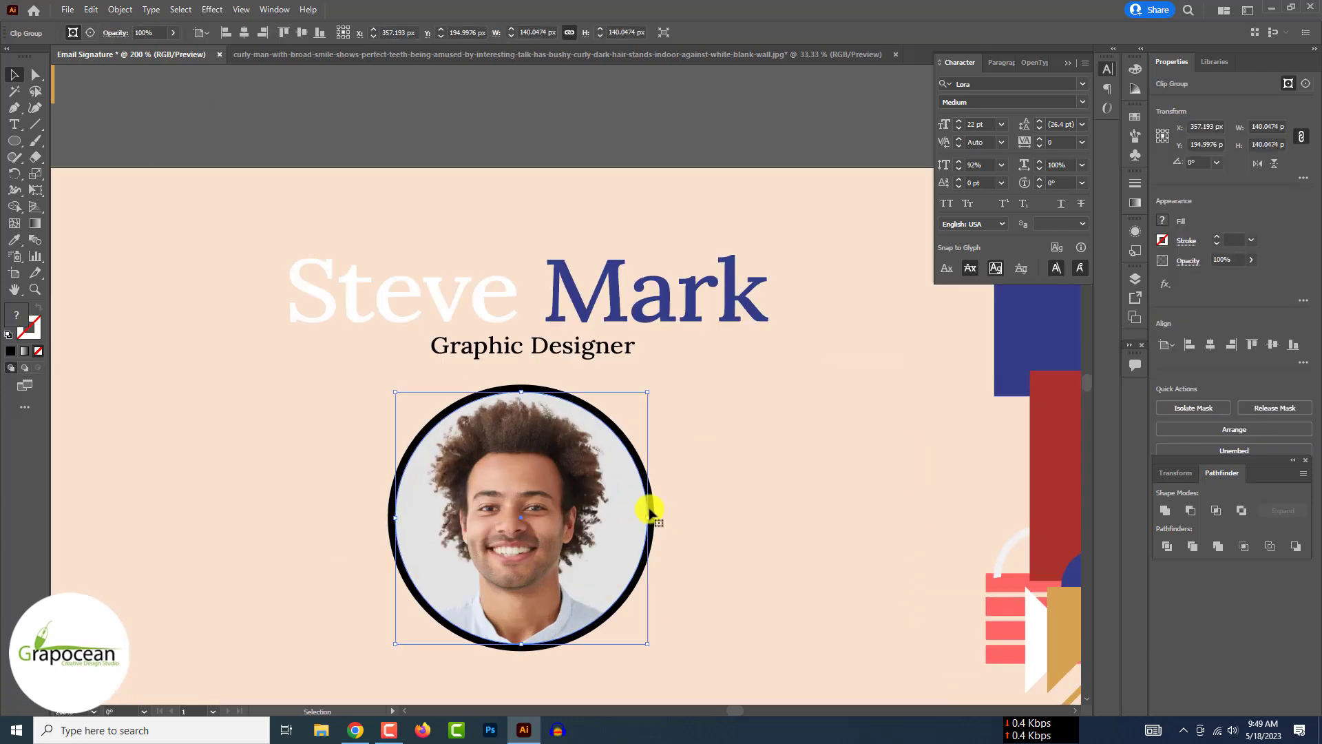
{"action": "scroll", "coordinate": [658, 474], "scroll_direction": "down", "scroll_amount": 5}
{"action": "mouse_move", "coordinate": [710, 443]}
{"action": "left_mouse_down"}
{"action": "mouse_move", "coordinate": [747, 485]}
{"action": "mouse_move", "coordinate": [713, 505]}
{"action": "left_mouse_up"}
{"action": "scroll", "coordinate": [758, 487], "scroll_direction": "up", "scroll_amount": 1}
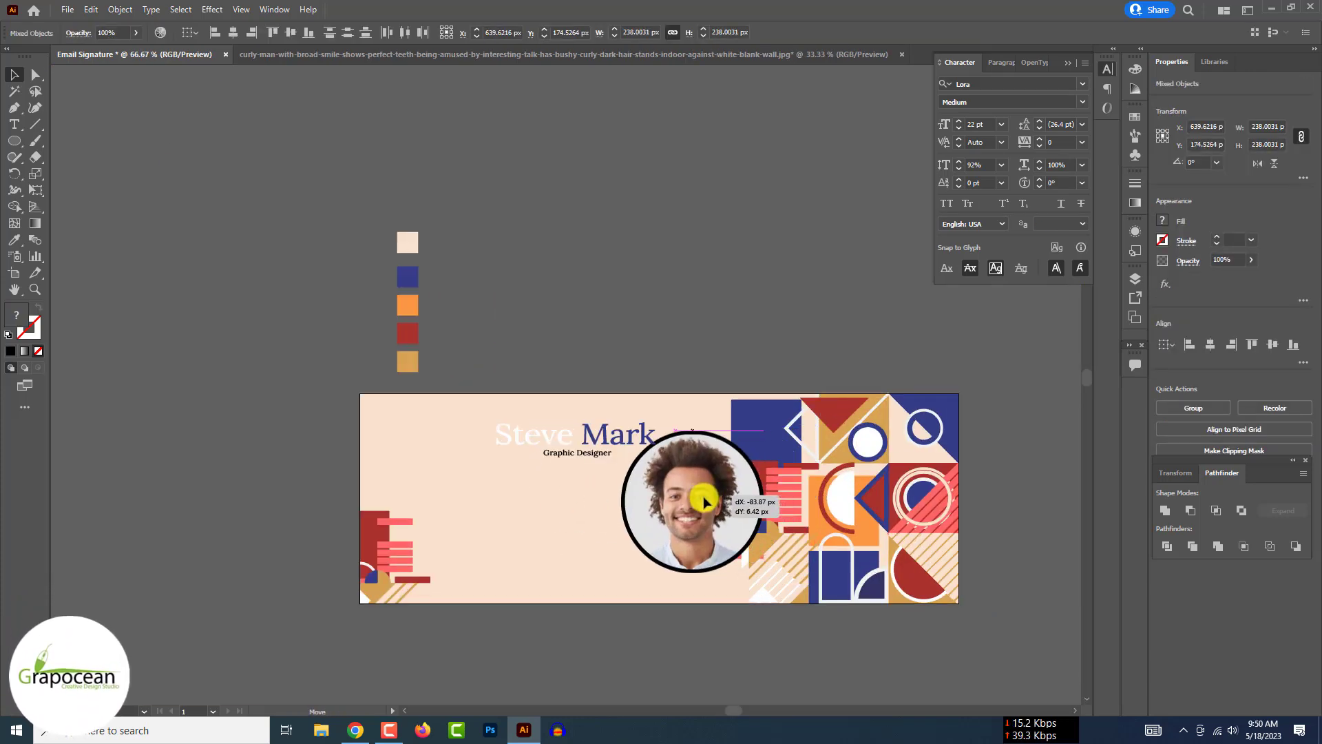
Recolour the ring around the circular portrait photo from black to a red/coral swatch
{"action": "left_click", "coordinate": [741, 281]}
{"action": "scroll", "coordinate": [737, 293], "scroll_direction": "up", "scroll_amount": 3}
{"action": "left_click", "coordinate": [735, 375]}
{"action": "left_click", "coordinate": [85, 33]}
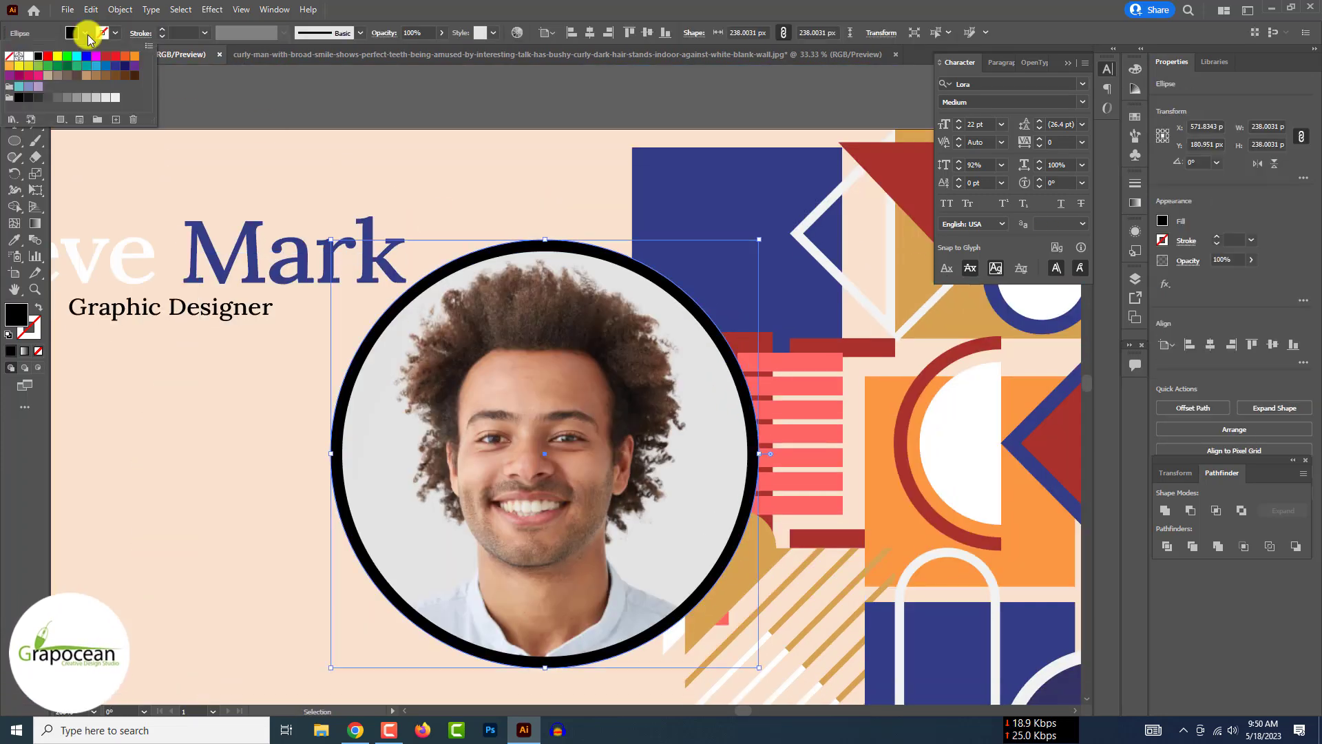
{"action": "left_click", "coordinate": [48, 56]}
{"action": "left_click", "coordinate": [276, 93]}
{"action": "scroll", "coordinate": [747, 455], "scroll_direction": "down", "scroll_amount": 4}
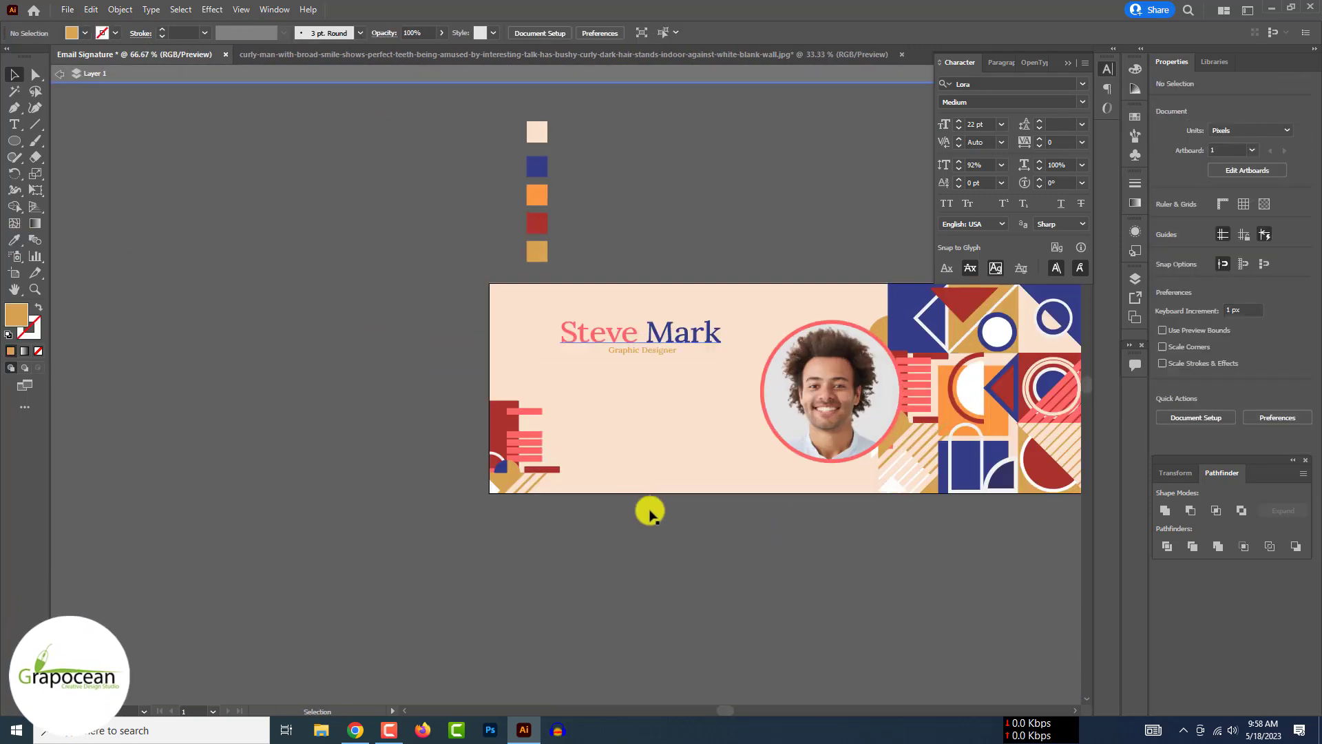
{"action": "key", "text": "ctrl+plus"}
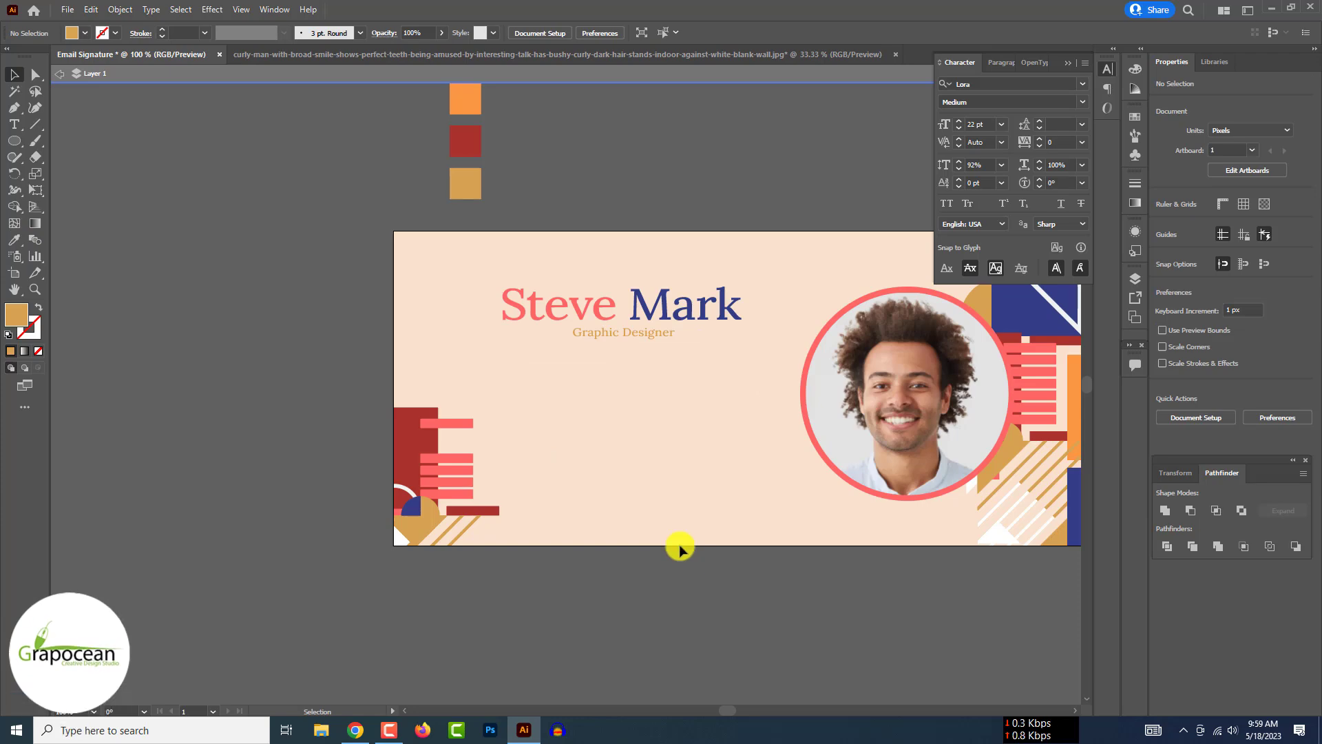
Open the phone, email and globe icon PNG files together
{"action": "left_click", "coordinate": [66, 10]}
{"action": "left_click", "coordinate": [91, 61]}
{"action": "key", "text": "Down"}
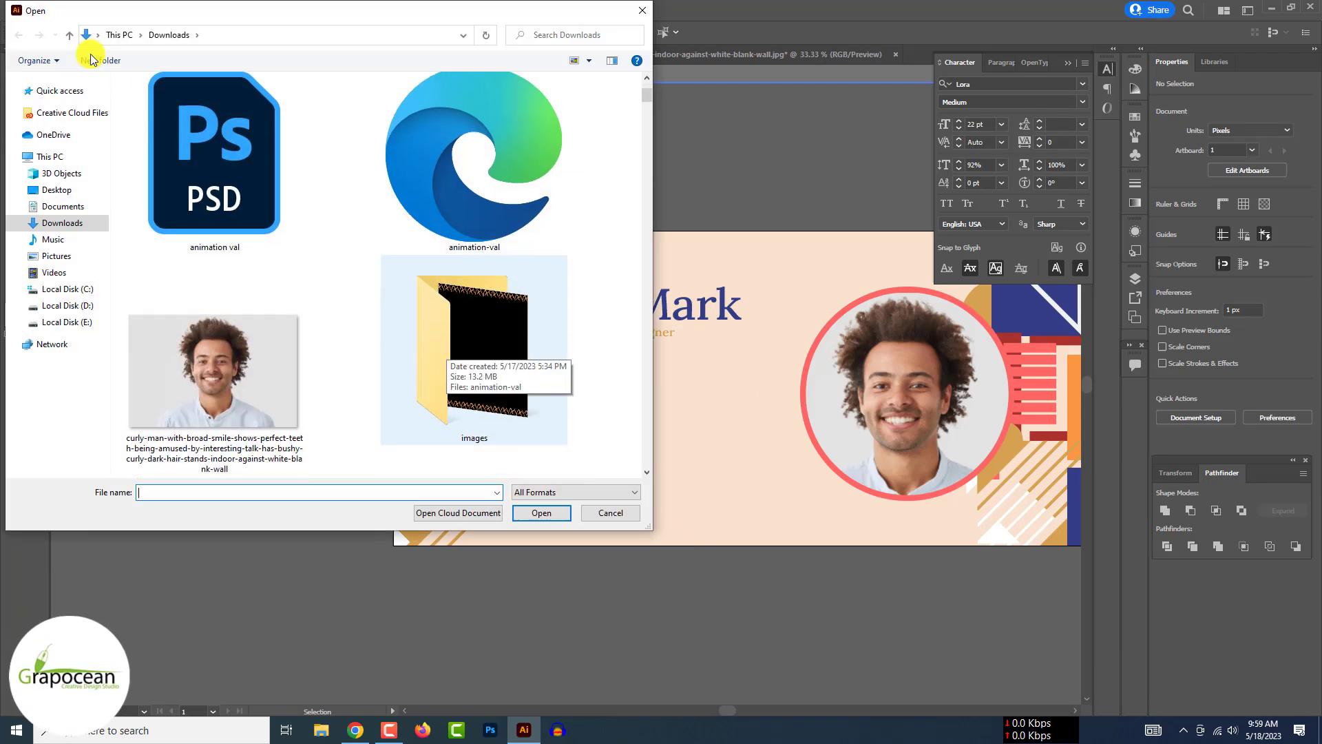
{"action": "key", "text": "Down"}
{"action": "key", "text": "Down"}
{"action": "key", "text": "Down"}
{"action": "key", "text": "Down"}
{"action": "key", "text": "Down"}
{"action": "key", "text": "Down"}
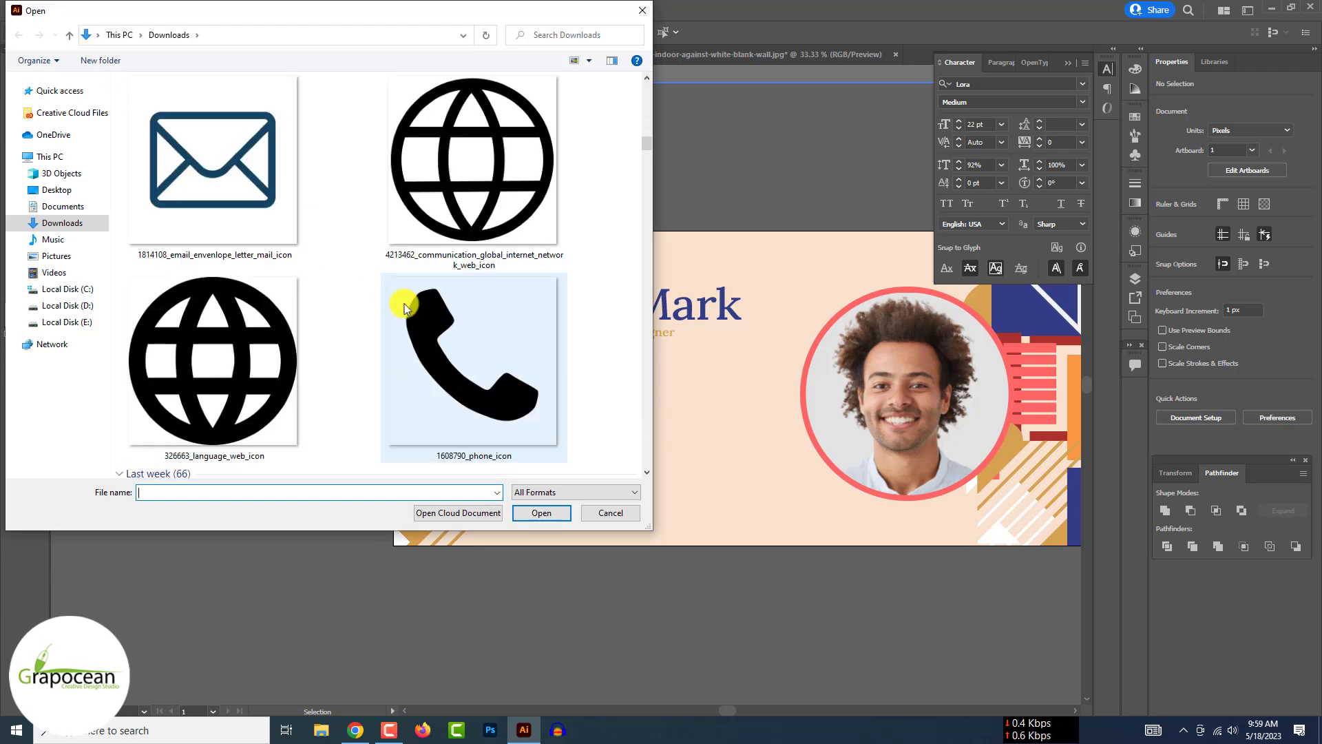
{"action": "left_click", "coordinate": [403, 303]}
{"action": "left_click", "coordinate": [261, 168], "text": "ctrl"}
{"action": "scroll", "coordinate": [267, 170], "scroll_direction": "down", "scroll_amount": 1}
{"action": "scroll", "coordinate": [275, 170], "scroll_direction": "up", "scroll_amount": 1}
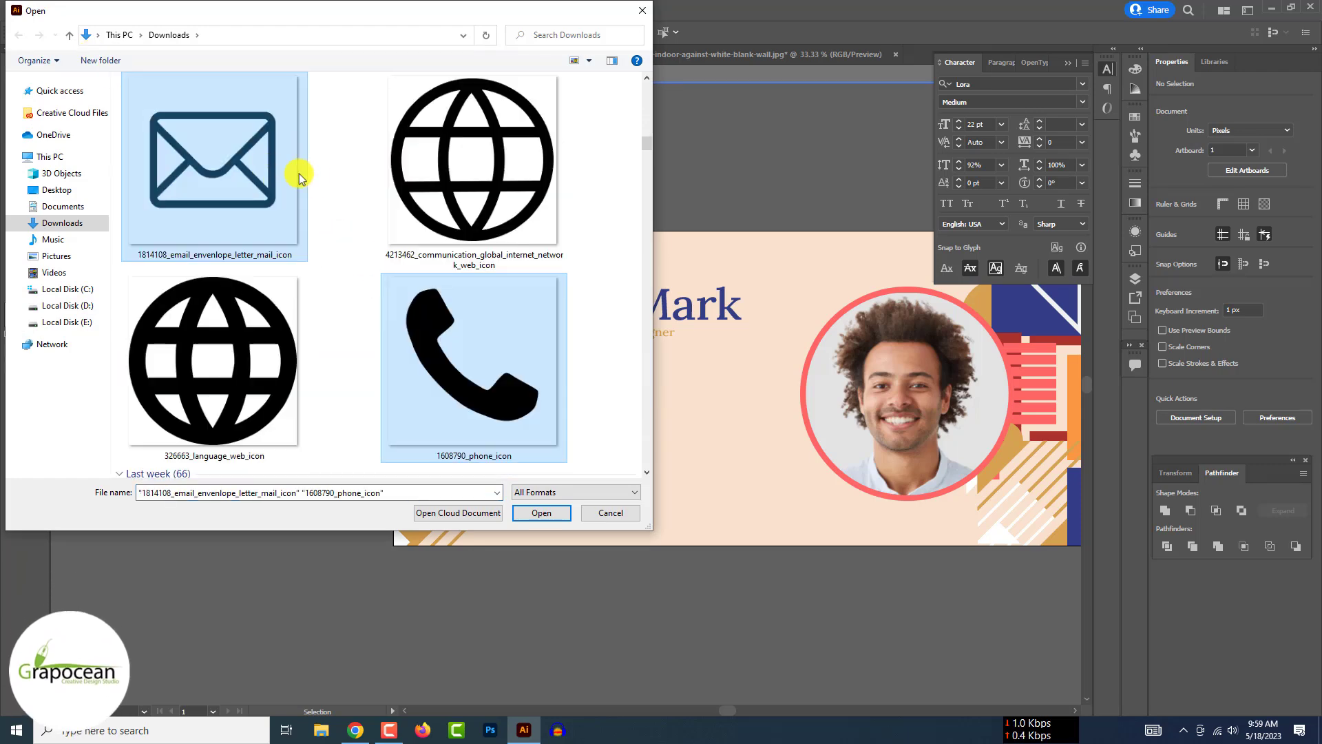
{"action": "left_click", "coordinate": [473, 213], "text": "ctrl"}
{"action": "left_click", "coordinate": [541, 512]}
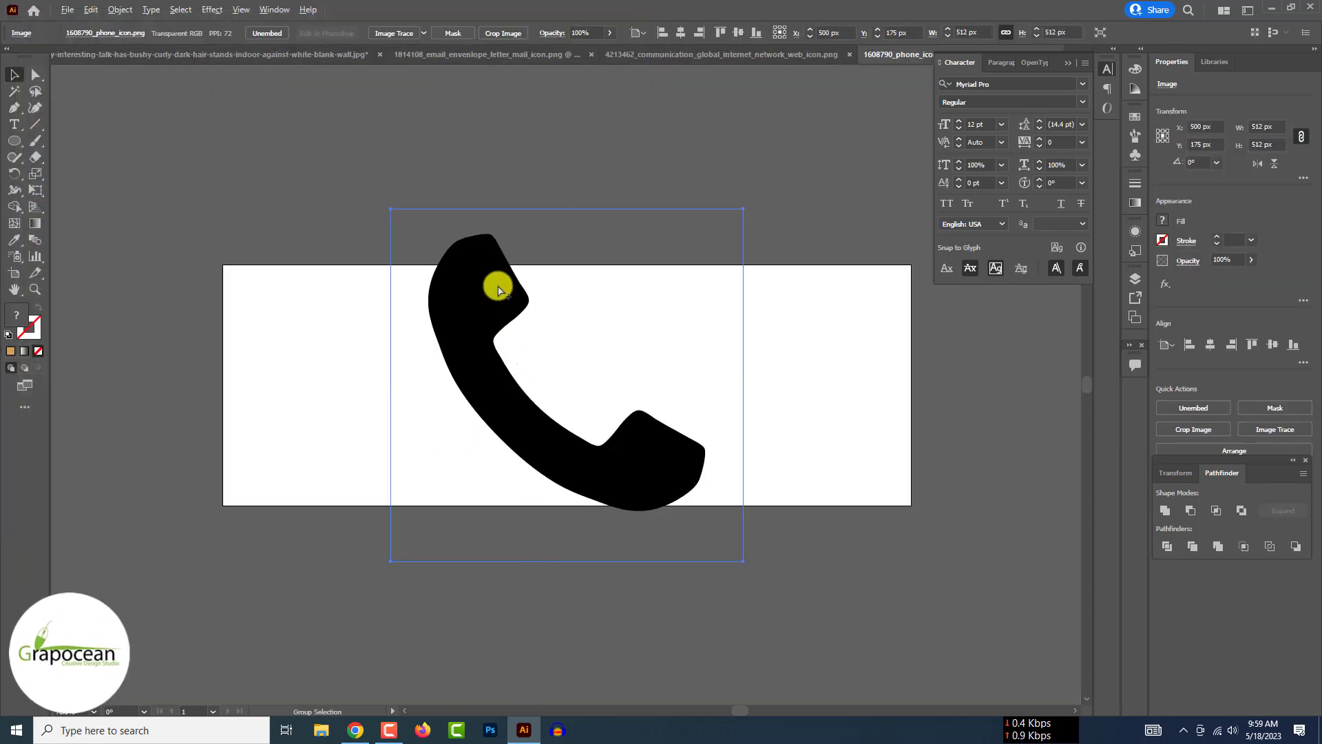
Bring the phone icon into Email Signature, scale it down and place it below the name
{"action": "left_click", "coordinate": [1080, 53]}
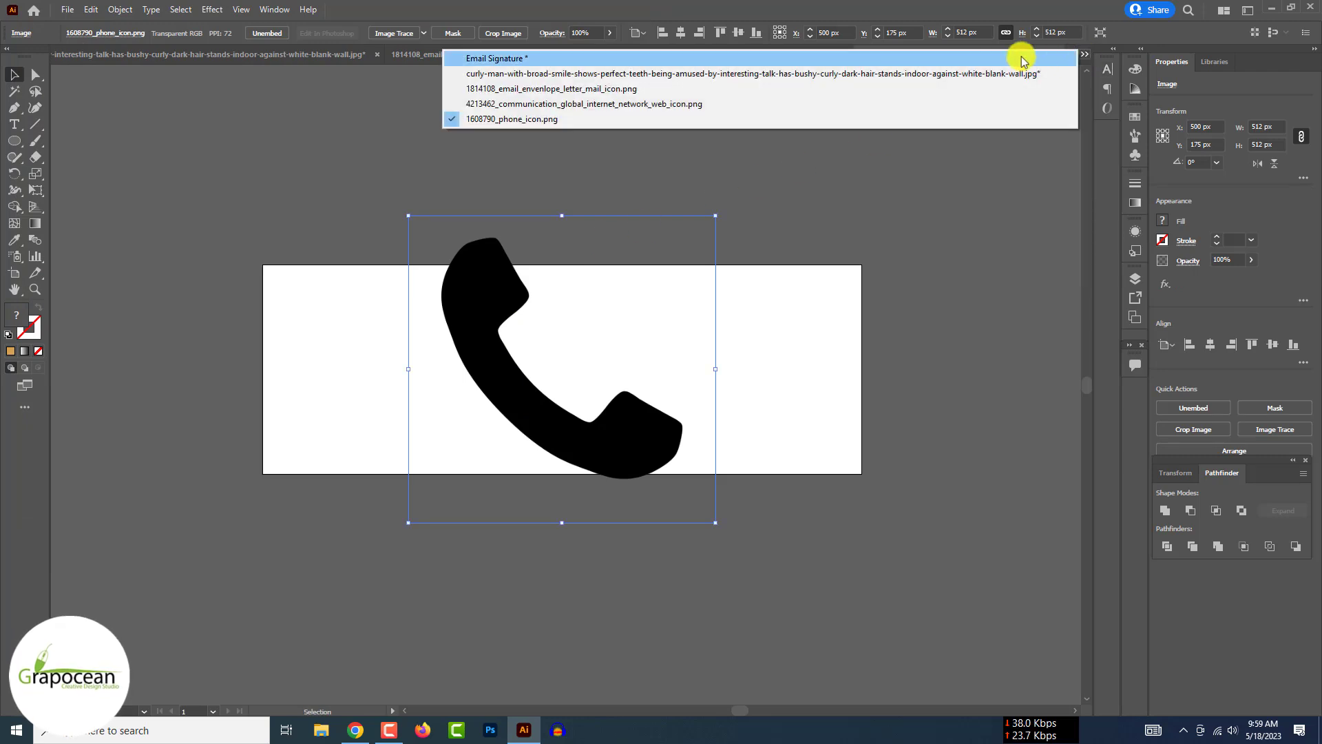
{"action": "left_click", "coordinate": [932, 54]}
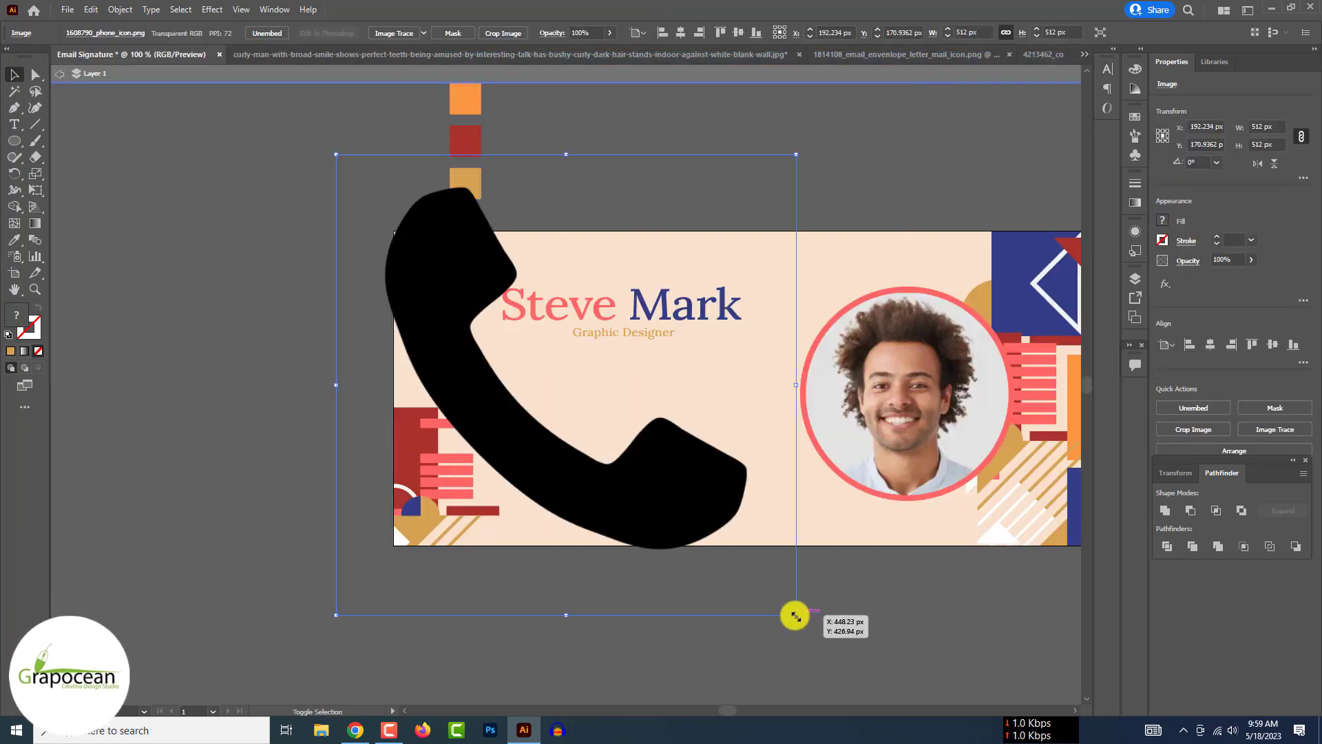
{"action": "left_click_drag", "start_coordinate": [796, 615], "coordinate": [428, 246]}
{"action": "mouse_move", "coordinate": [542, 390]}
{"action": "left_mouse_down"}
{"action": "mouse_move", "coordinate": [531, 404]}
{"action": "mouse_move", "coordinate": [496, 383]}
{"action": "mouse_move", "coordinate": [514, 397]}
{"action": "left_mouse_up"}
{"action": "key", "text": "ctrl+plus"}
{"action": "key", "text": "ctrl+plus"}
{"action": "left_click_drag", "start_coordinate": [537, 460], "coordinate": [539, 458]}
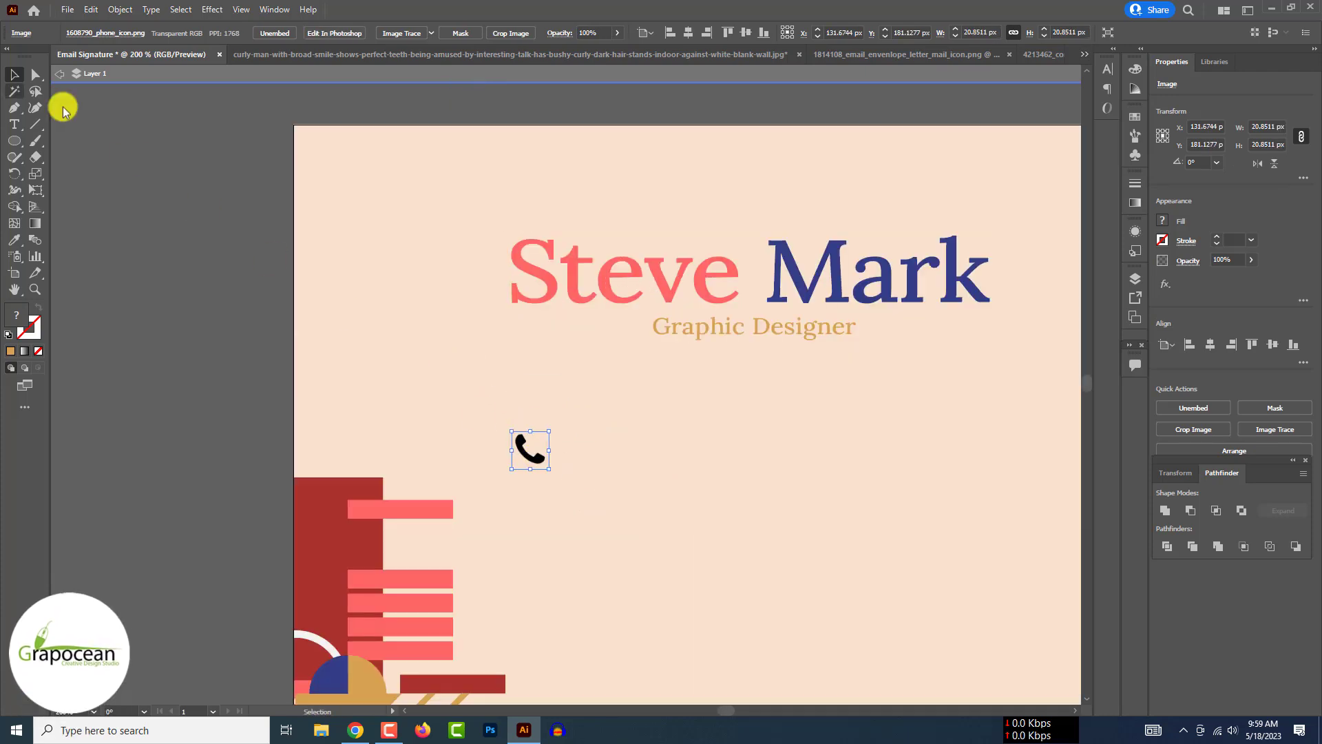
{"action": "left_click", "coordinate": [177, 266]}
{"action": "left_click", "coordinate": [538, 451]}
{"action": "key", "text": "ctrl+minus"}
{"action": "key", "text": "ctrl+minus"}
{"action": "left_click", "coordinate": [728, 625]}
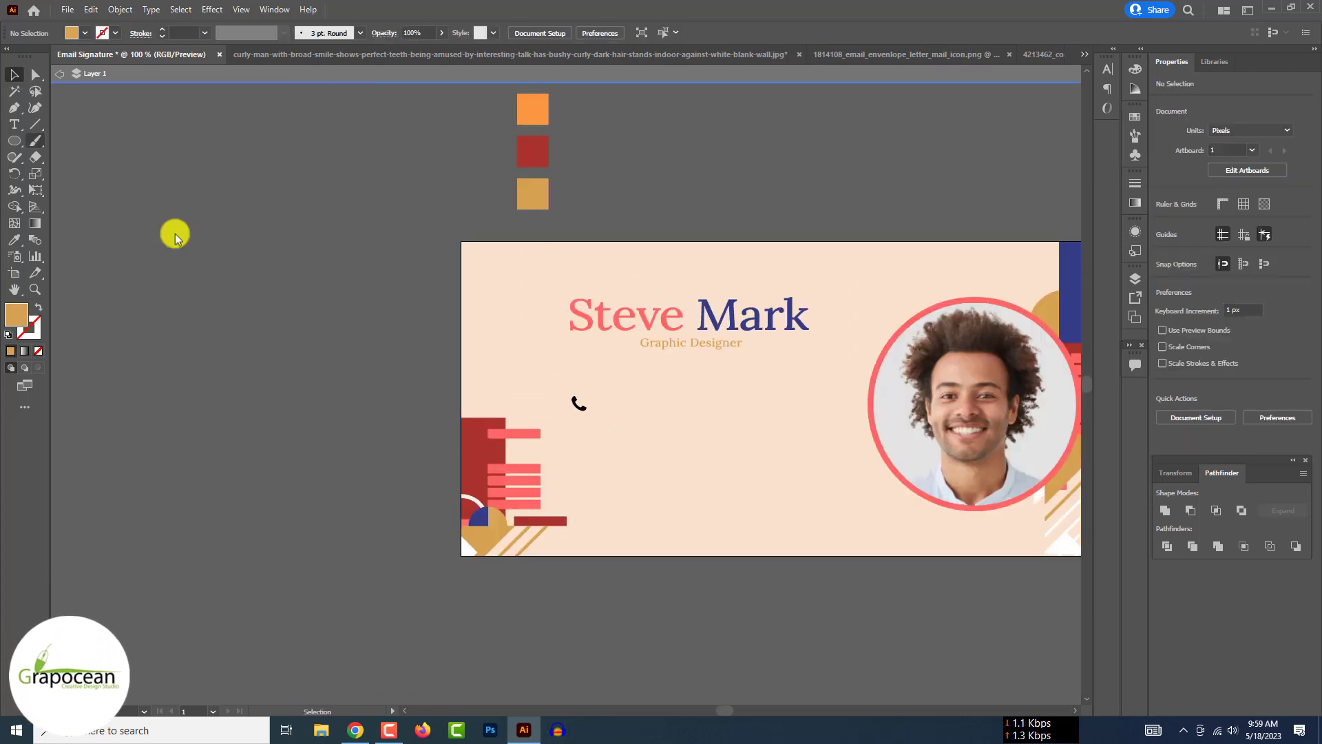
{"action": "key", "text": "t"}
{"action": "key", "text": "ctrl+plus"}
{"action": "key", "text": "ctrl+plus"}
Type the phone number beside the icon and scale it to about 10.5 pt
{"action": "left_click", "coordinate": [615, 356]}
{"action": "key", "text": "BackSpace"}
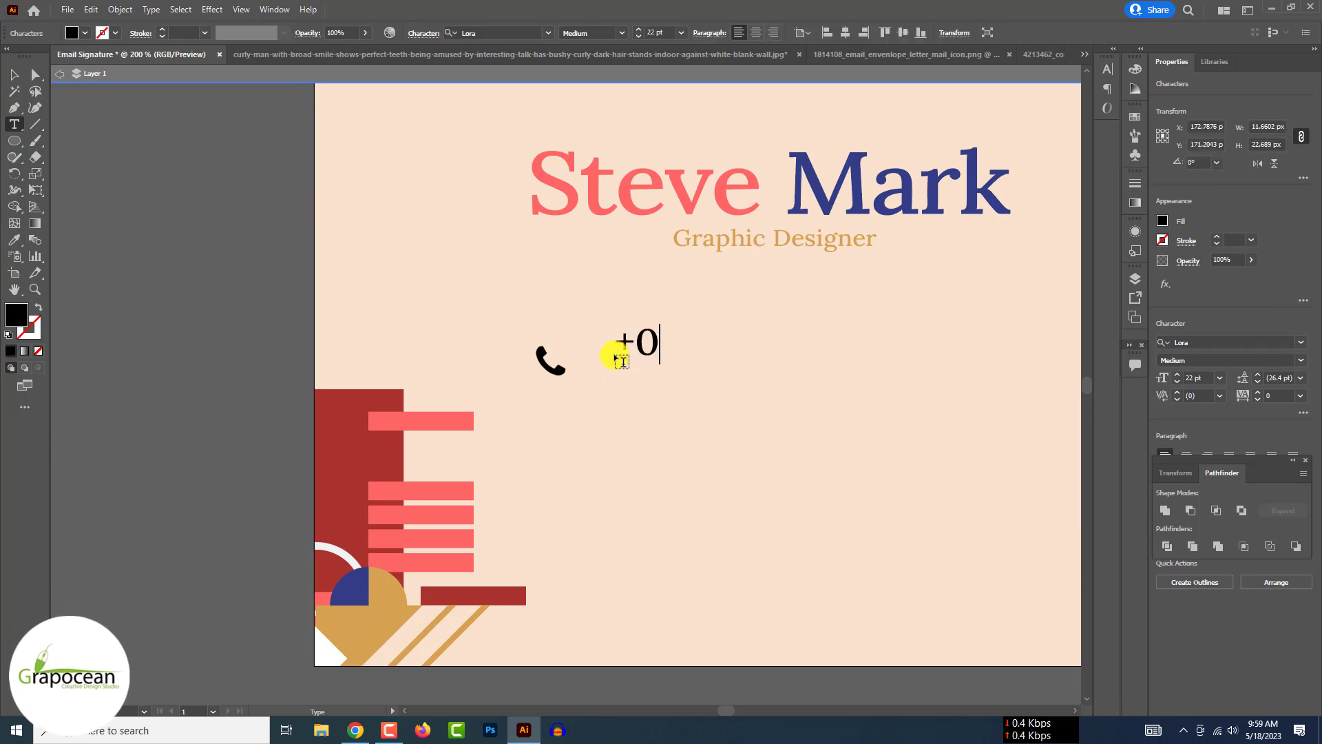
{"action": "type", "text": "(16"}
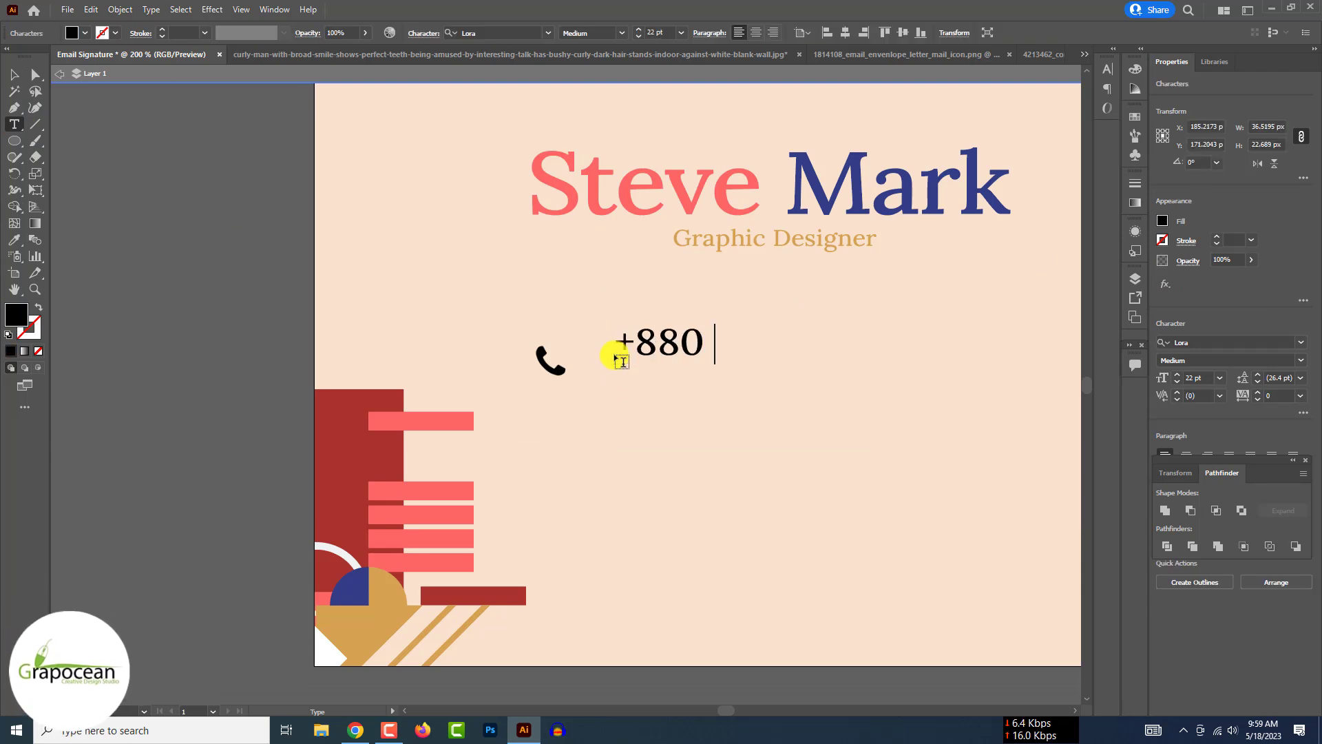
{"action": "type", "text": "27"}
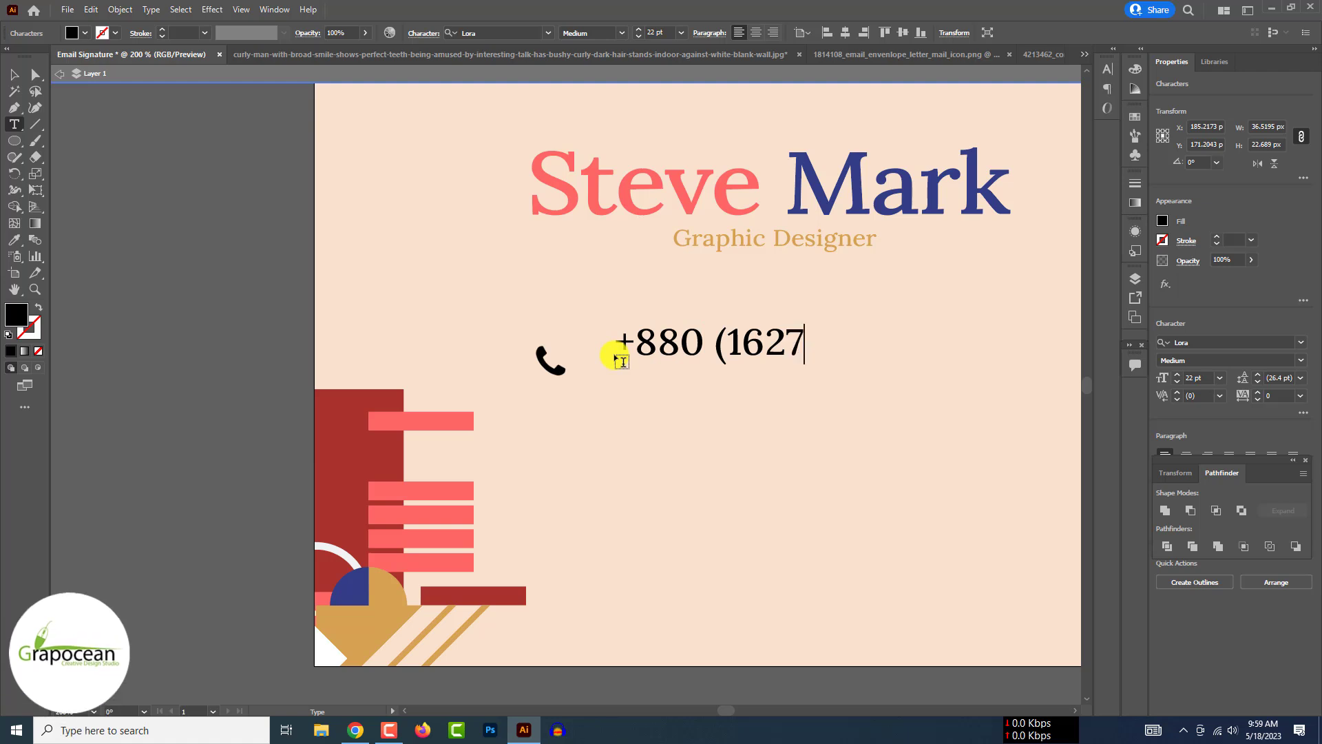
{"action": "type", "text": ") 1653"}
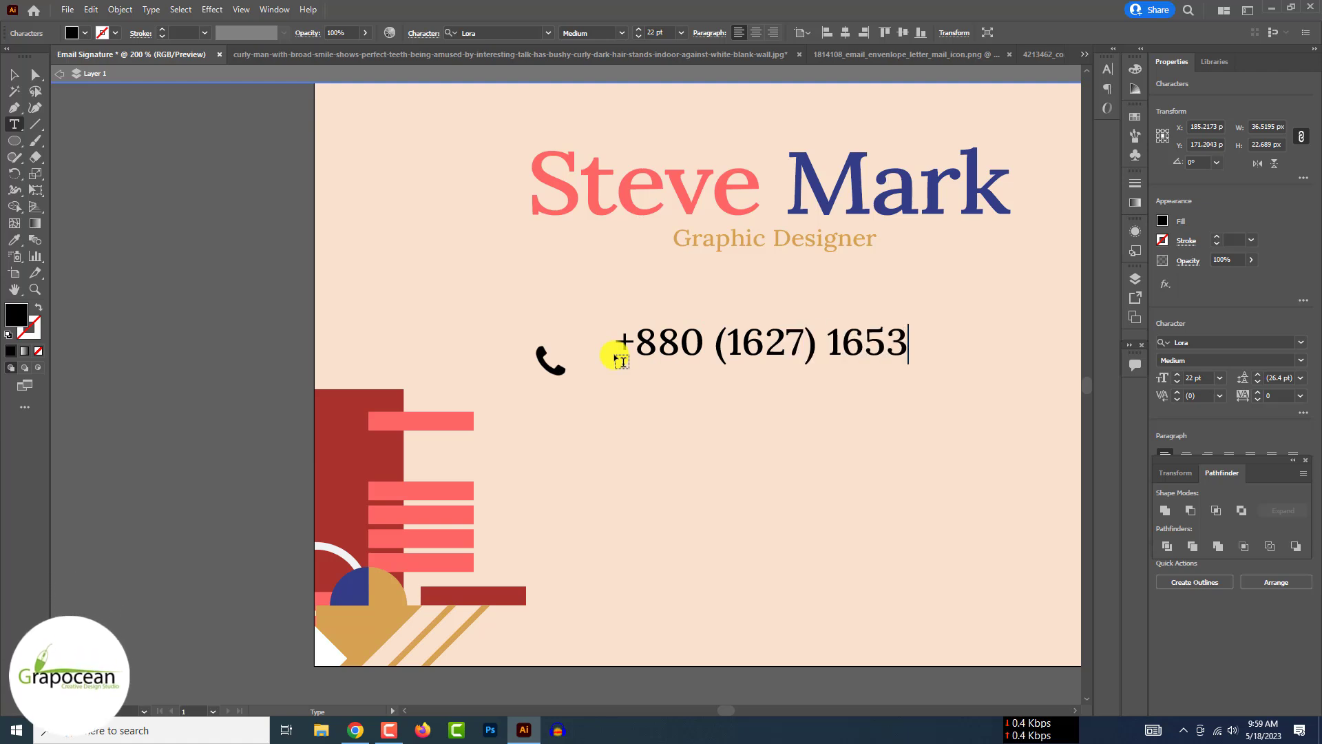
{"action": "type", "text": "1"}
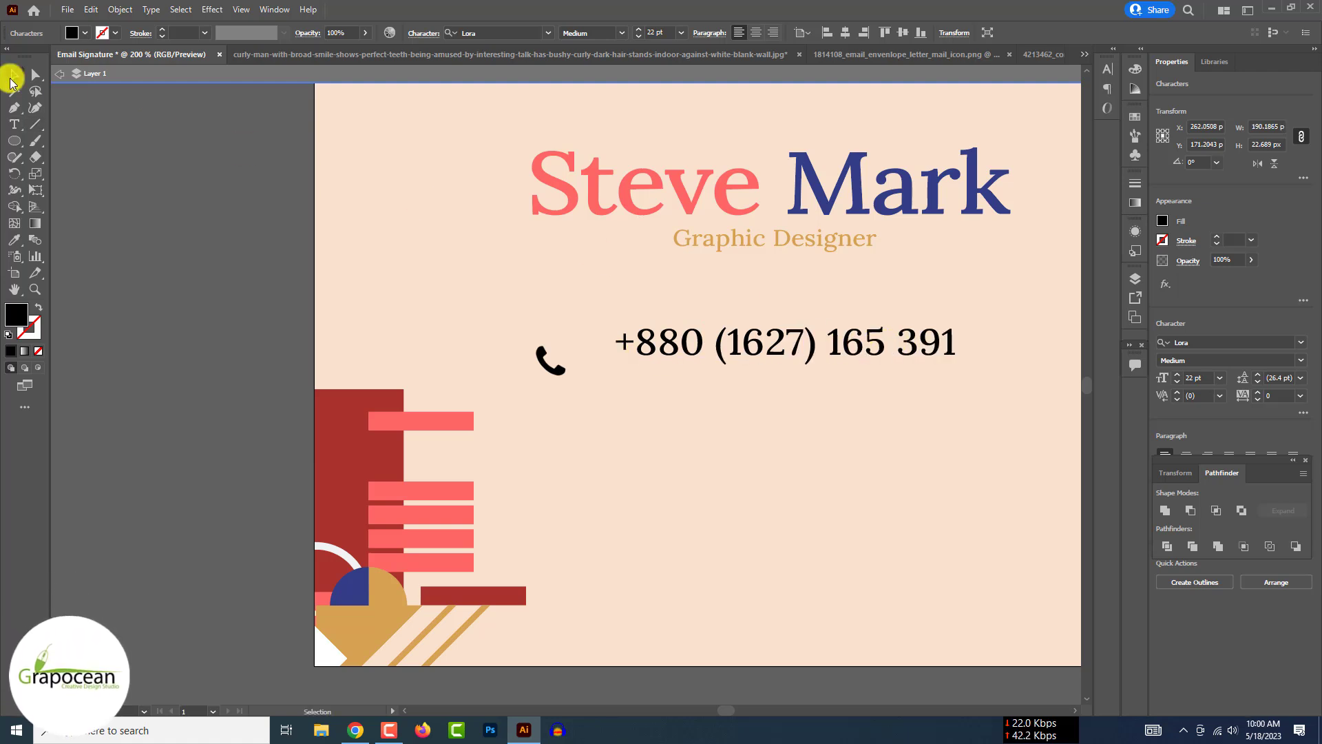
{"action": "left_click", "coordinate": [11, 81]}
{"action": "left_click_drag", "start_coordinate": [692, 344], "coordinate": [682, 352]}
{"action": "left_click_drag", "start_coordinate": [929, 378], "coordinate": [751, 366]}
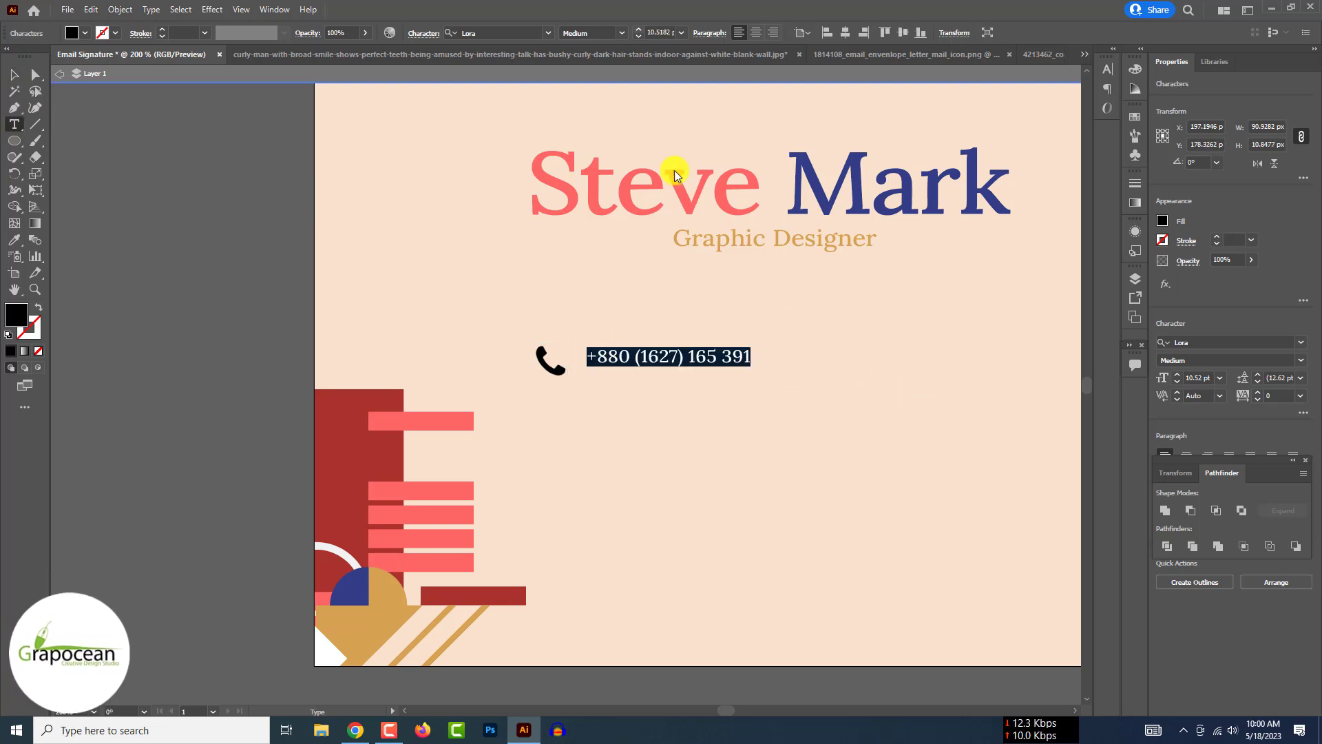
Set the number in Loki Regular, then shrink the phone icon and align it beside the number
{"action": "left_click", "coordinate": [547, 32]}
{"action": "left_click", "coordinate": [537, 122]}
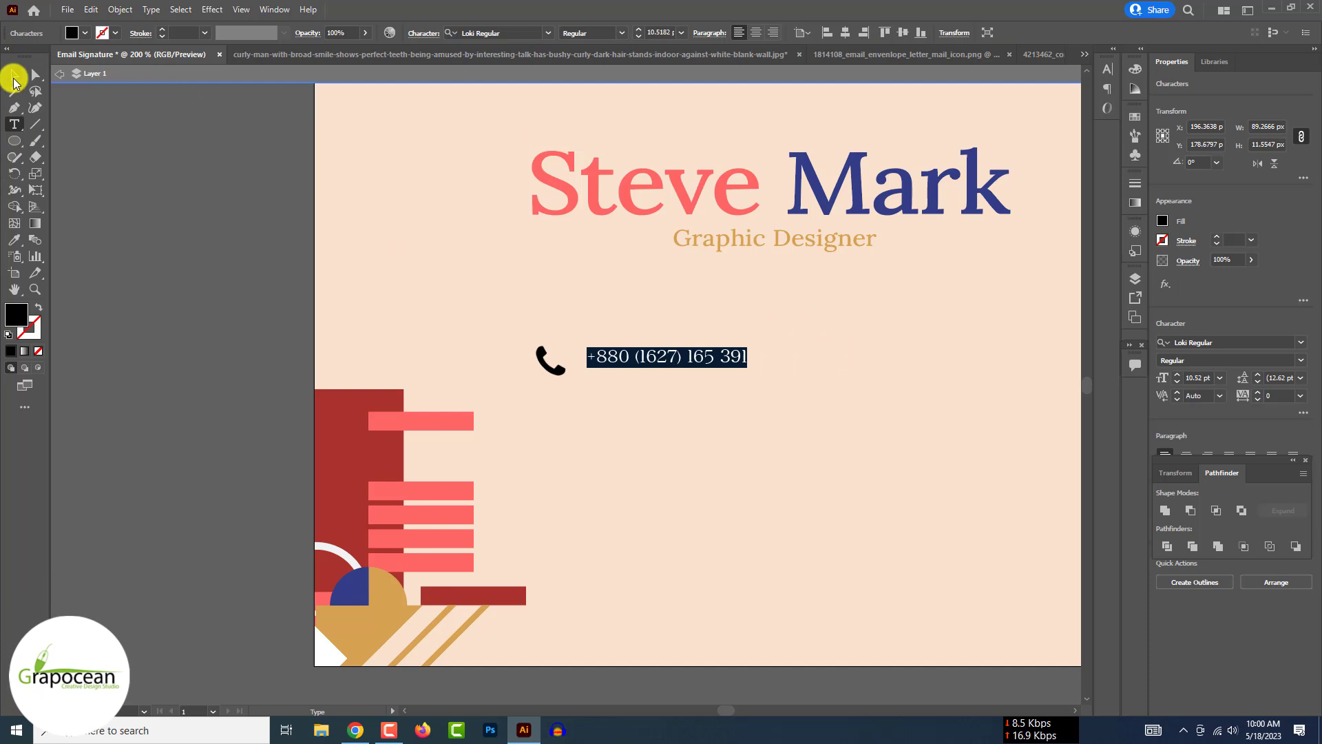
{"action": "left_click_drag", "start_coordinate": [706, 361], "coordinate": [700, 369]}
{"action": "scroll", "coordinate": [723, 414], "scroll_direction": "down", "scroll_amount": 3}
{"action": "scroll", "coordinate": [765, 482], "scroll_direction": "down", "scroll_amount": 2}
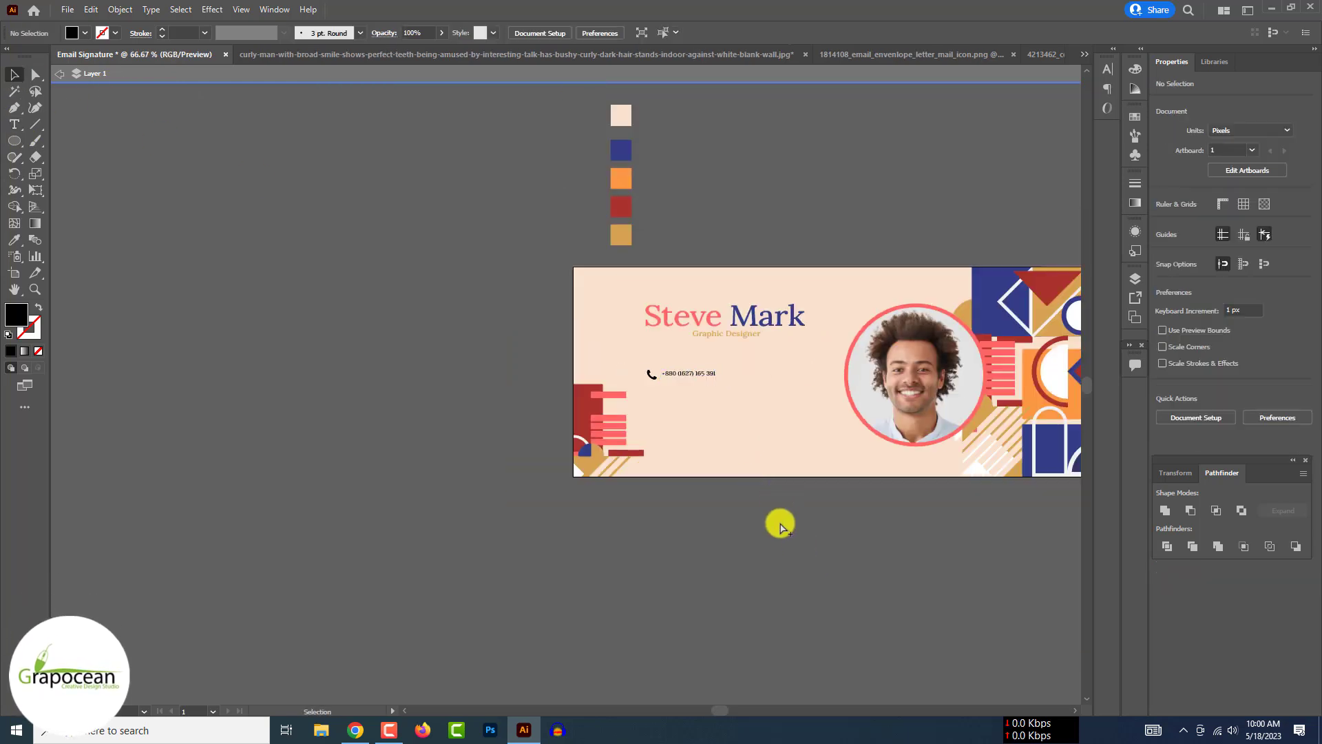
{"action": "scroll", "coordinate": [689, 427], "scroll_direction": "up", "scroll_amount": 5}
{"action": "left_click", "coordinate": [677, 421]}
{"action": "left_click_drag", "start_coordinate": [661, 416], "coordinate": [640, 380]}
{"action": "left_click_drag", "start_coordinate": [637, 377], "coordinate": [699, 403]}
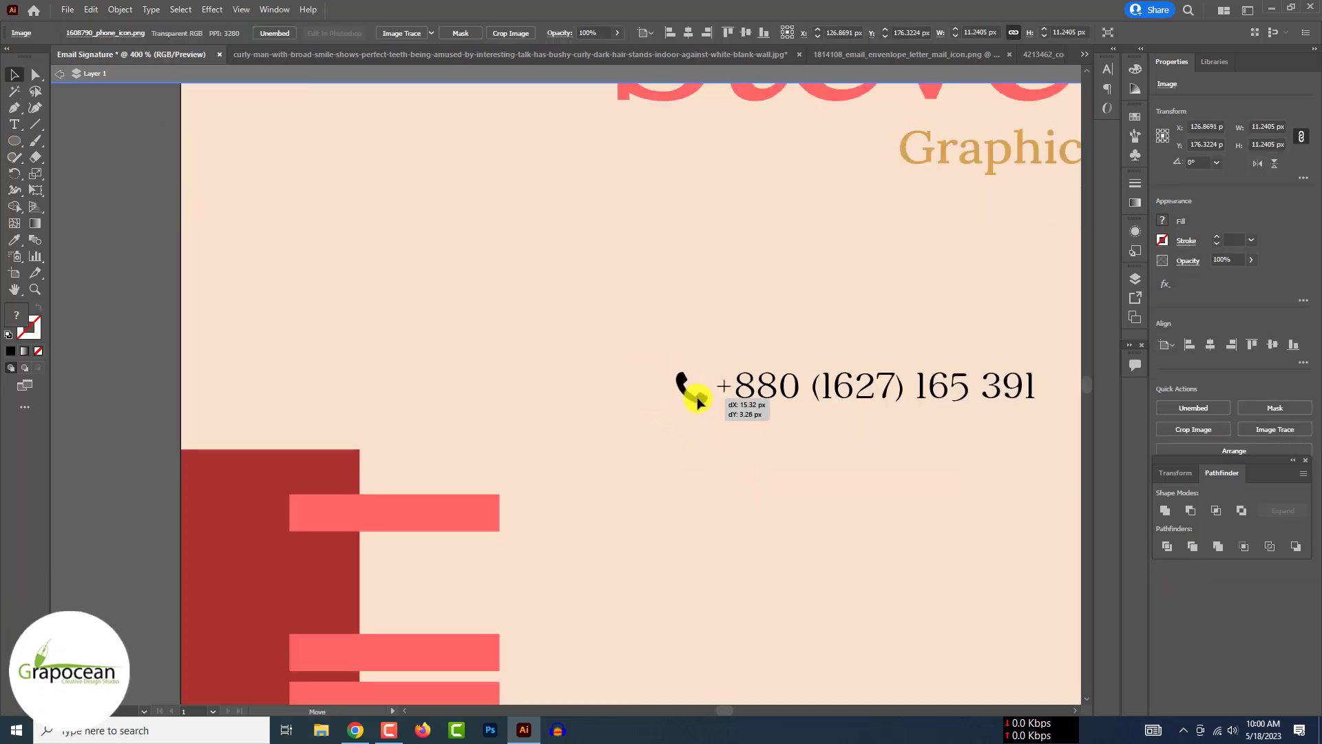
{"action": "scroll", "coordinate": [803, 599], "scroll_direction": "down", "scroll_amount": 5}
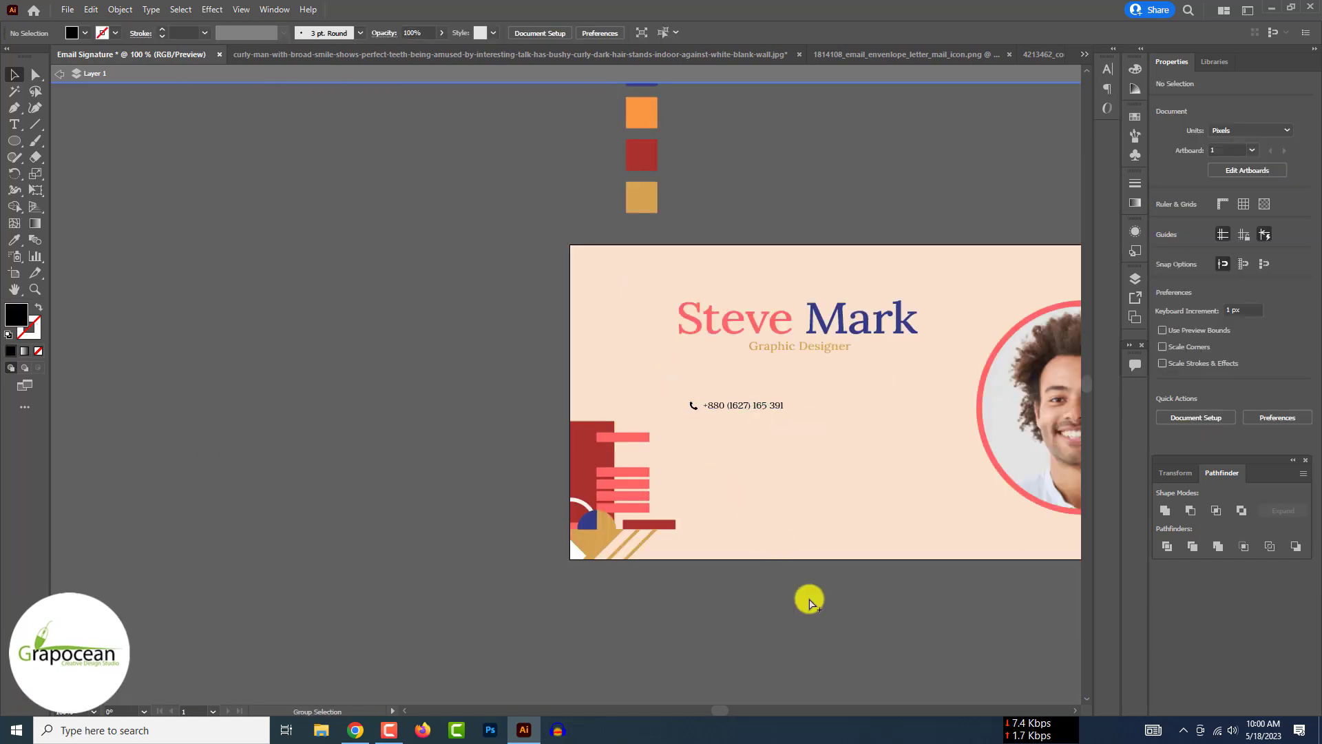
{"action": "scroll", "coordinate": [711, 437], "scroll_direction": "up", "scroll_amount": 2}
Change the phone number's font to Glacial Indifference
{"action": "scroll", "coordinate": [700, 411], "scroll_direction": "up", "scroll_amount": 3}
{"action": "left_click", "coordinate": [699, 411]}
{"action": "left_click", "coordinate": [548, 31]}
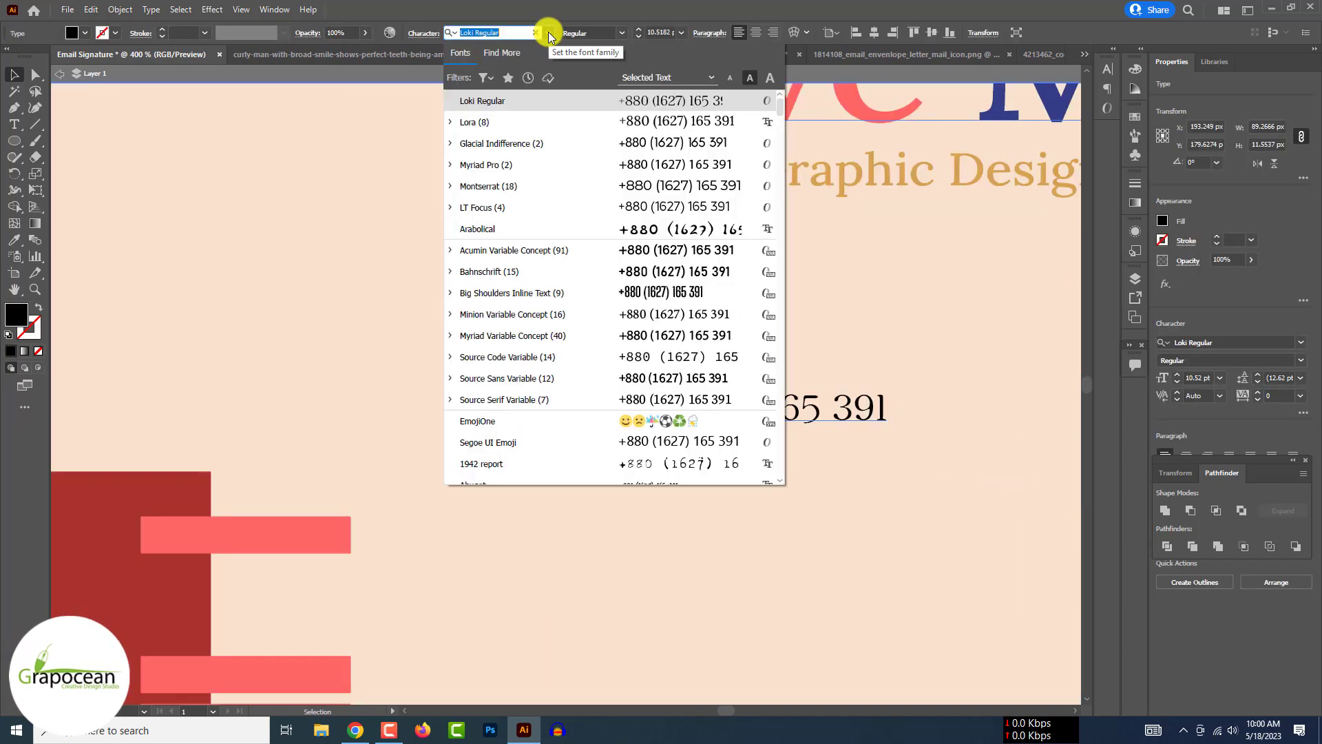
{"action": "key", "text": "Down"}
{"action": "key", "text": "Down"}
{"action": "key", "text": "Down"}
{"action": "left_click", "coordinate": [606, 145]}
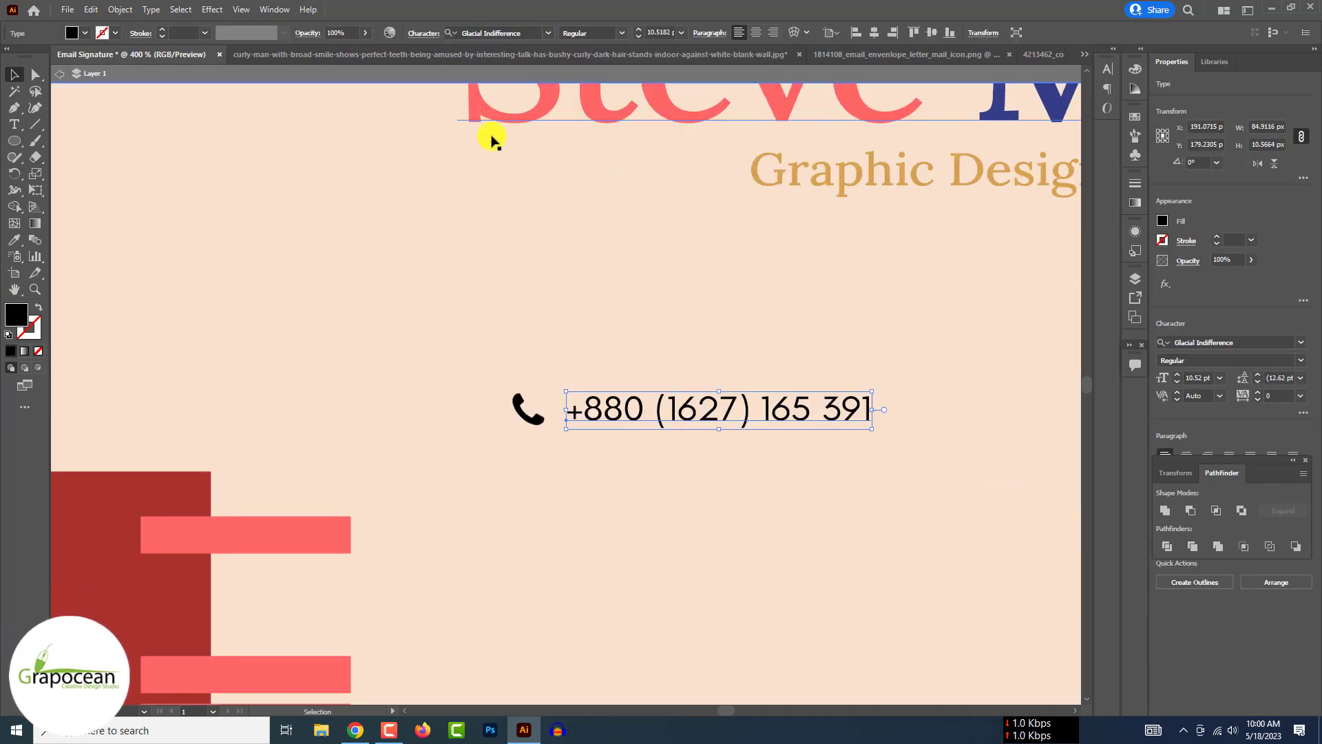
Give the phone icon the navy colour sampled with the Eyedropper
{"action": "scroll", "coordinate": [378, 467], "scroll_direction": "up", "scroll_amount": 3}
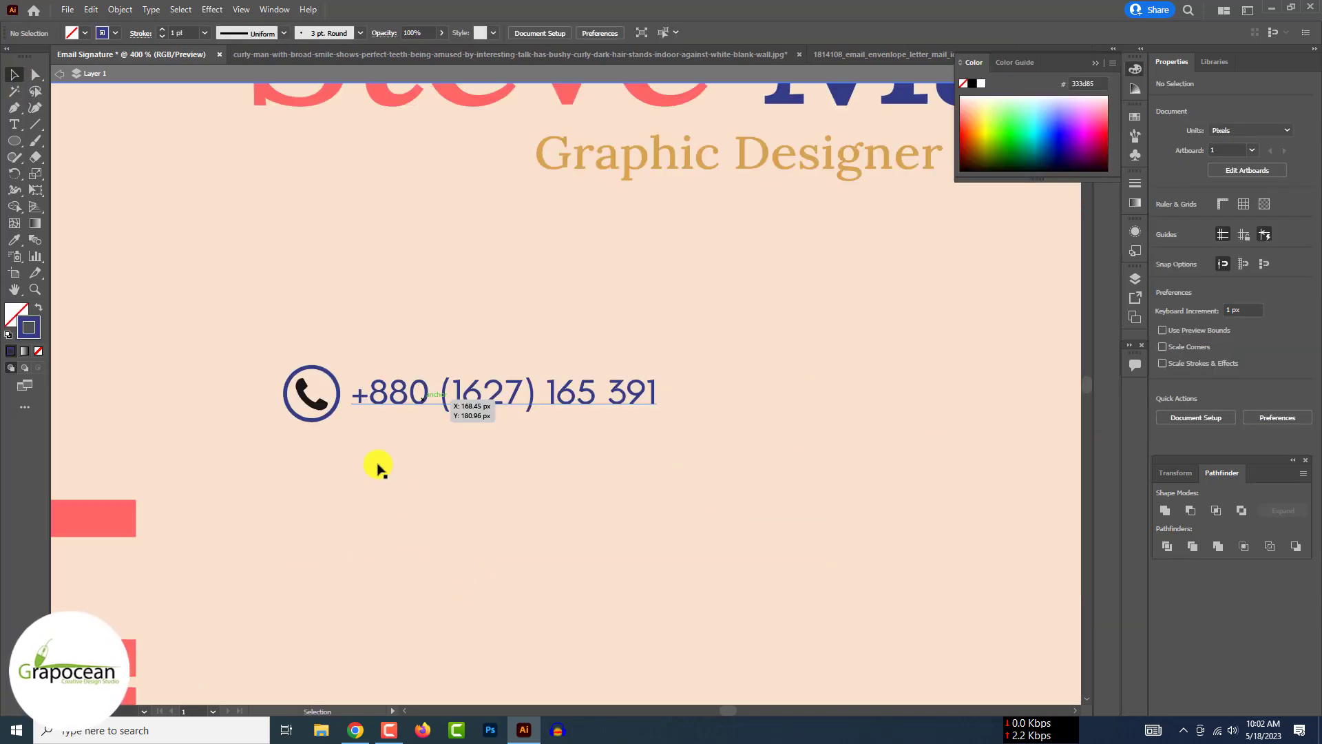
{"action": "scroll", "coordinate": [325, 383], "scroll_direction": "up", "scroll_amount": 2}
{"action": "left_click", "coordinate": [319, 386]}
{"action": "left_click", "coordinate": [13, 241]}
{"action": "left_click", "coordinate": [355, 361]}
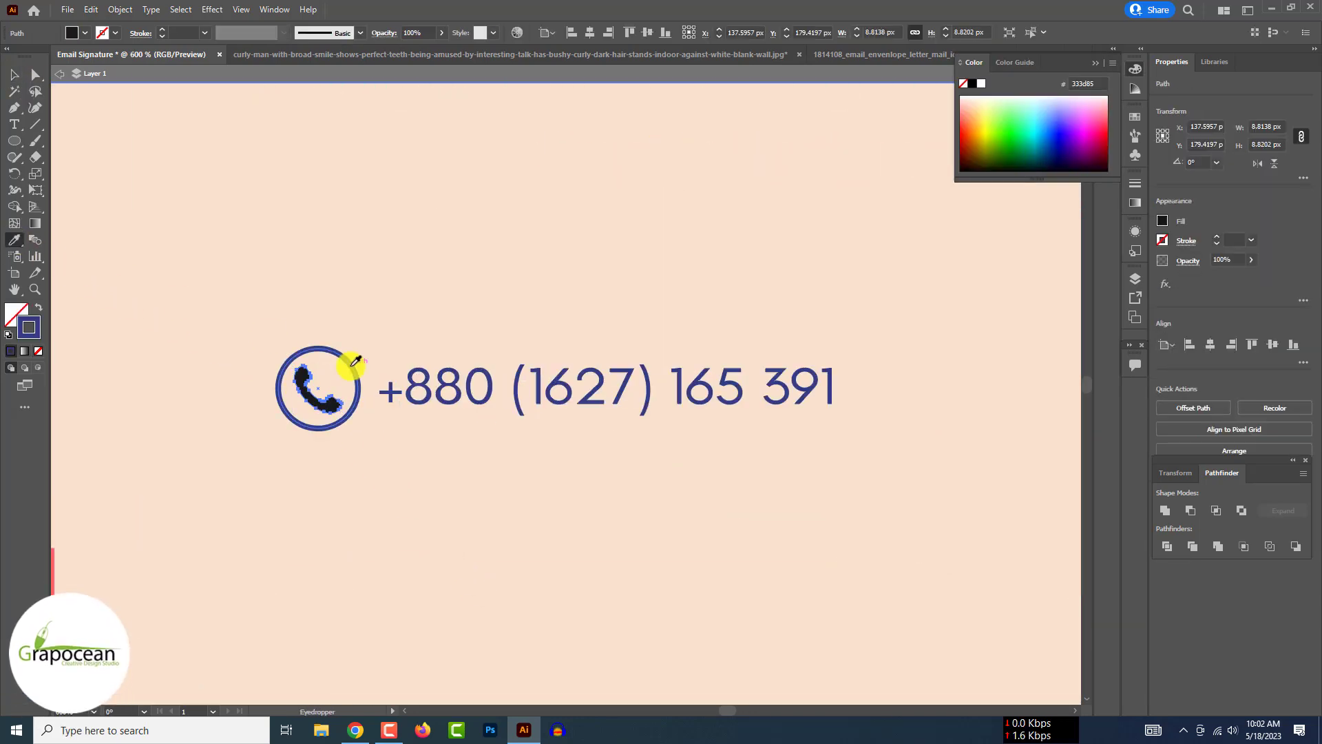
{"action": "key", "text": "ctrl+minus"}
{"action": "key", "text": "ctrl+minus"}
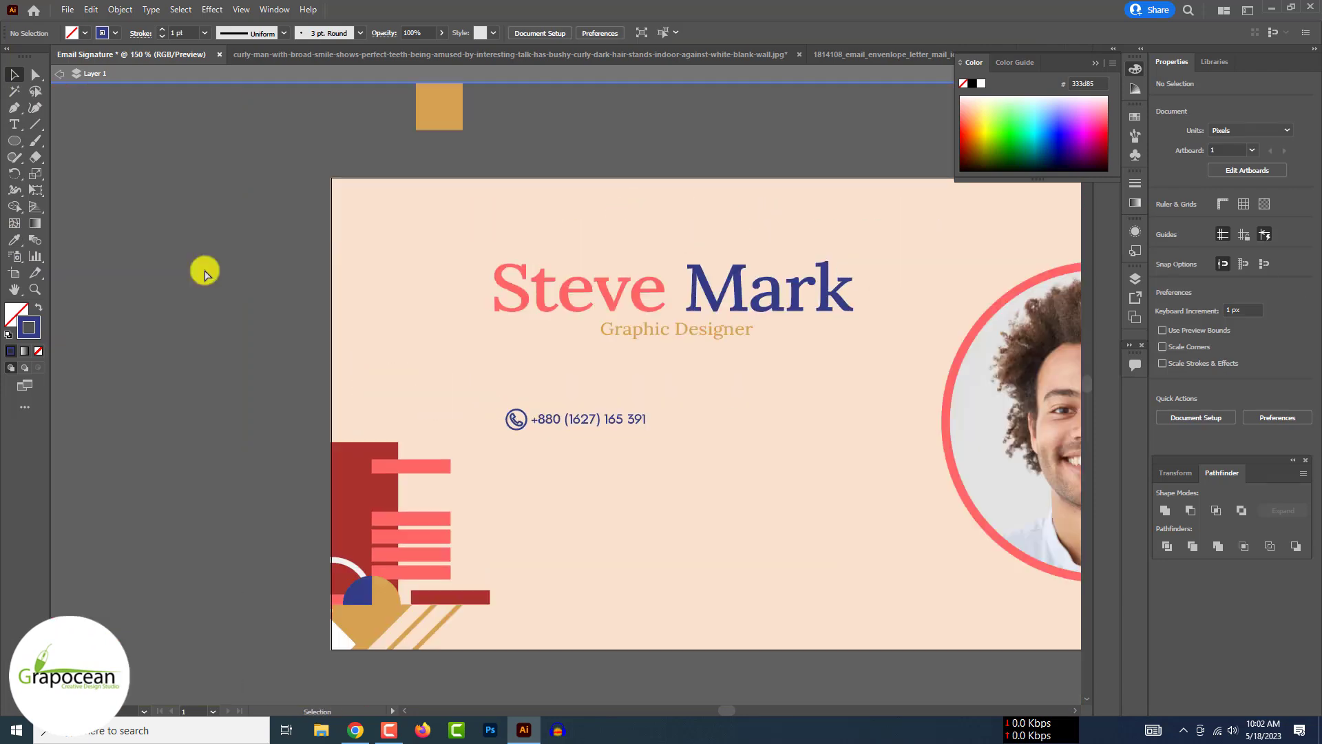
{"action": "key", "text": "ctrl+plus"}
{"action": "key", "text": "ctrl+plus"}
{"action": "key", "text": "ctrl+plus"}
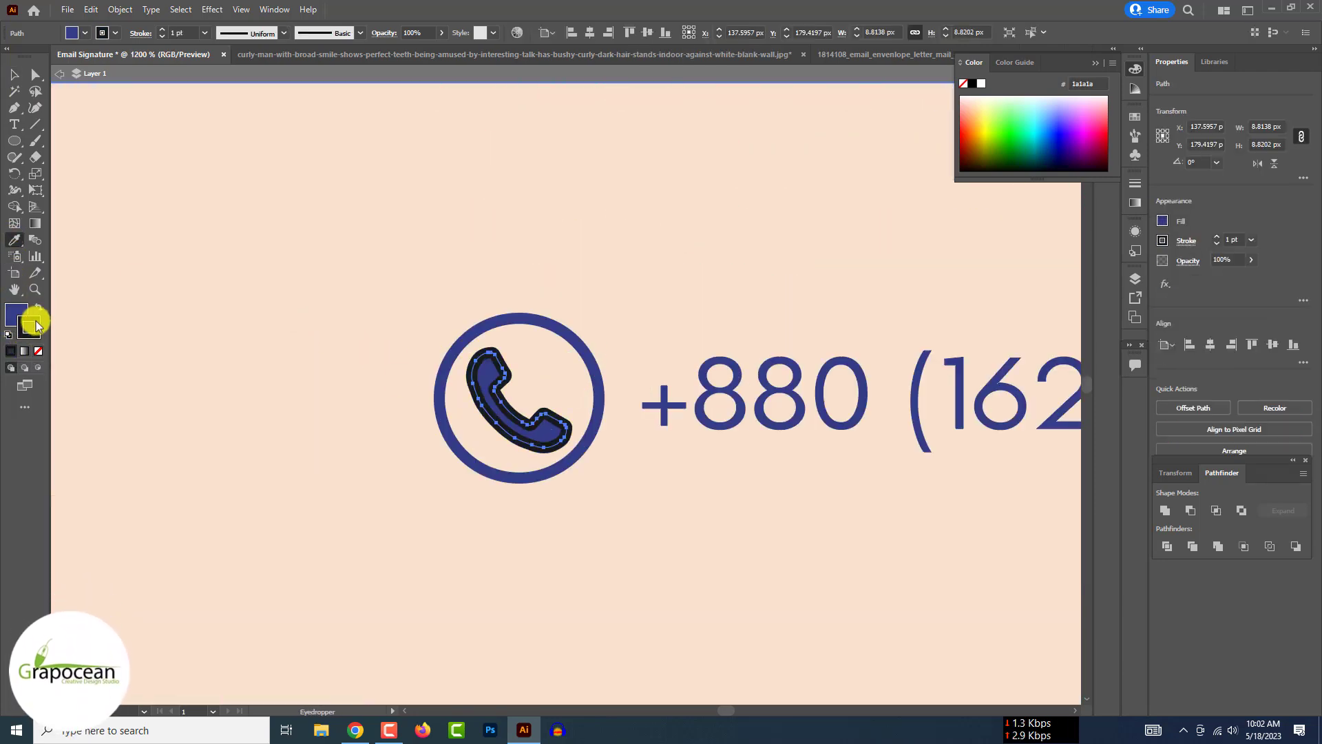
{"action": "left_click", "coordinate": [159, 443]}
{"action": "key", "text": "ctrl+z"}
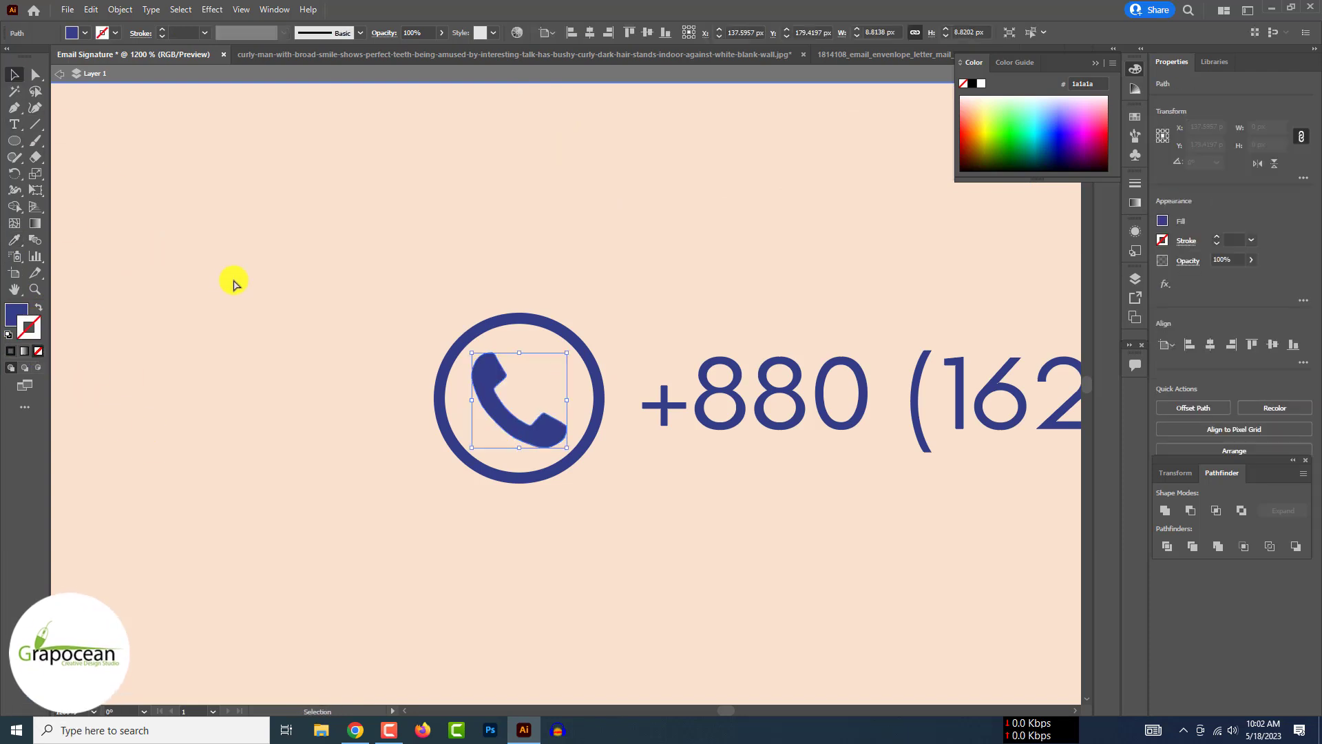
{"action": "left_click", "coordinate": [255, 289]}
{"action": "key", "text": "ctrl+1"}
Duplicate the phone line to the right and replace its number with the email address
{"action": "key", "text": "ctrl+plus"}
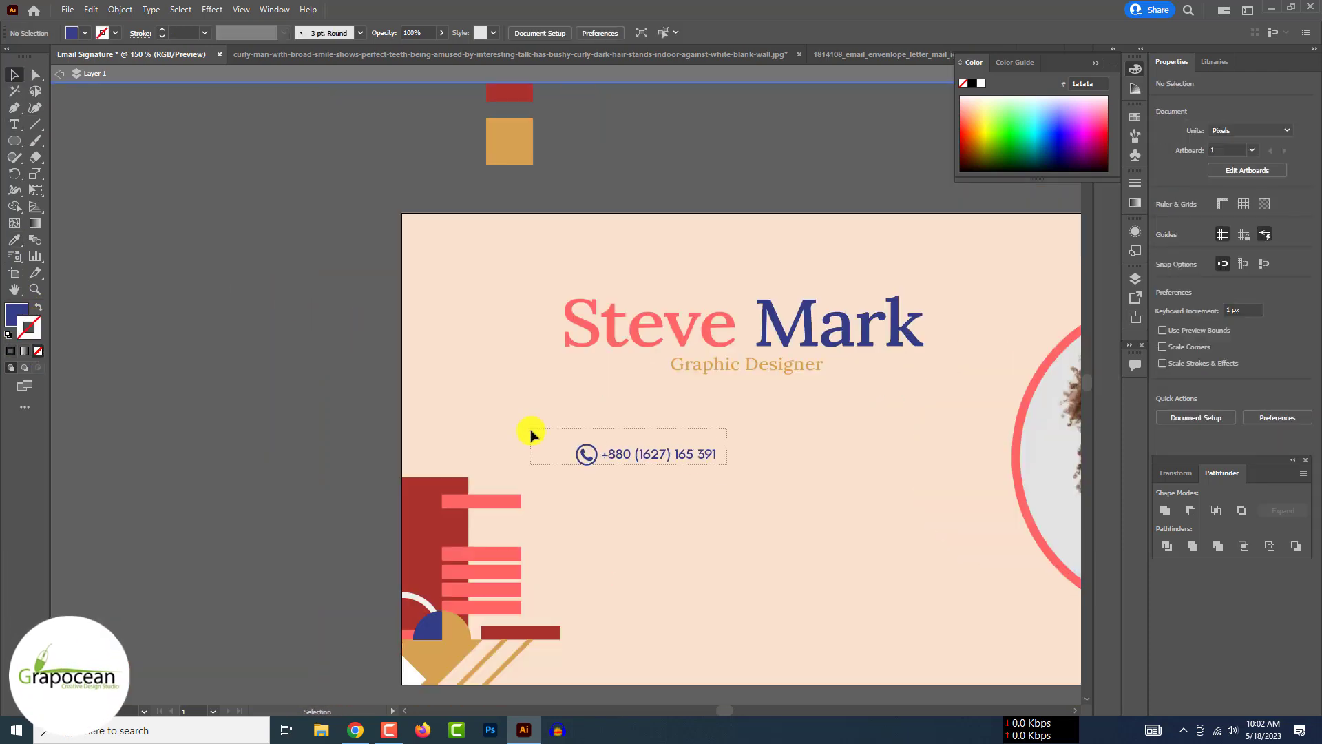
{"action": "left_click_drag", "start_coordinate": [531, 431], "coordinate": [730, 472]}
{"action": "left_click_drag", "start_coordinate": [629, 452], "coordinate": [1003, 460]}
{"action": "left_click", "coordinate": [15, 127]}
{"action": "key", "text": "ctrl+plus"}
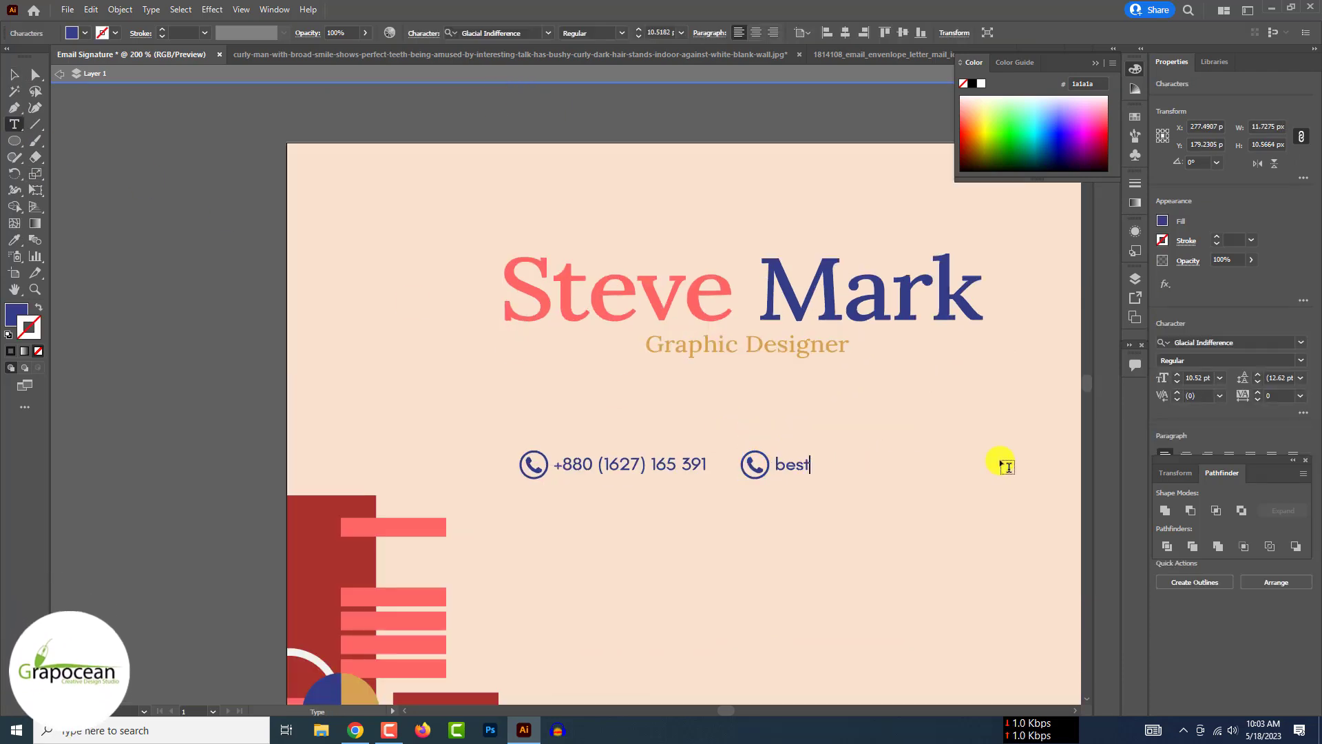
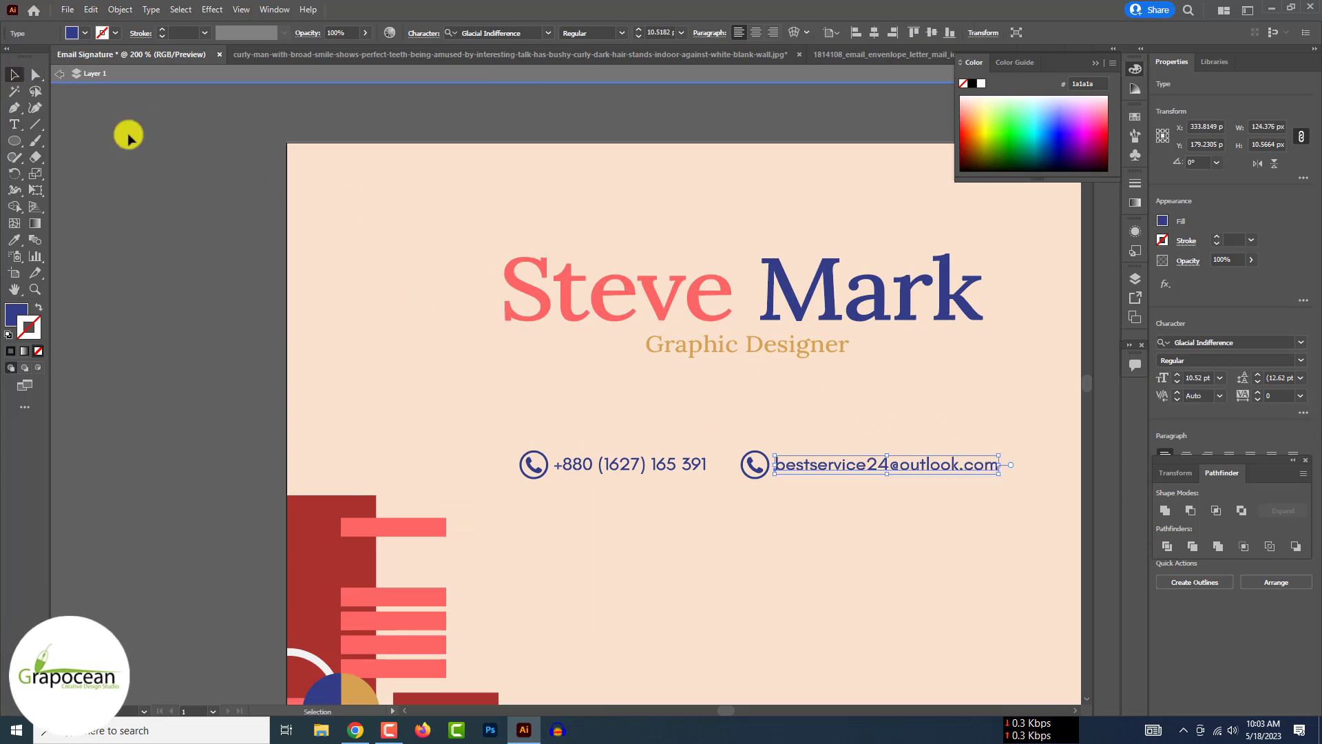
{"action": "left_click", "coordinate": [813, 482]}
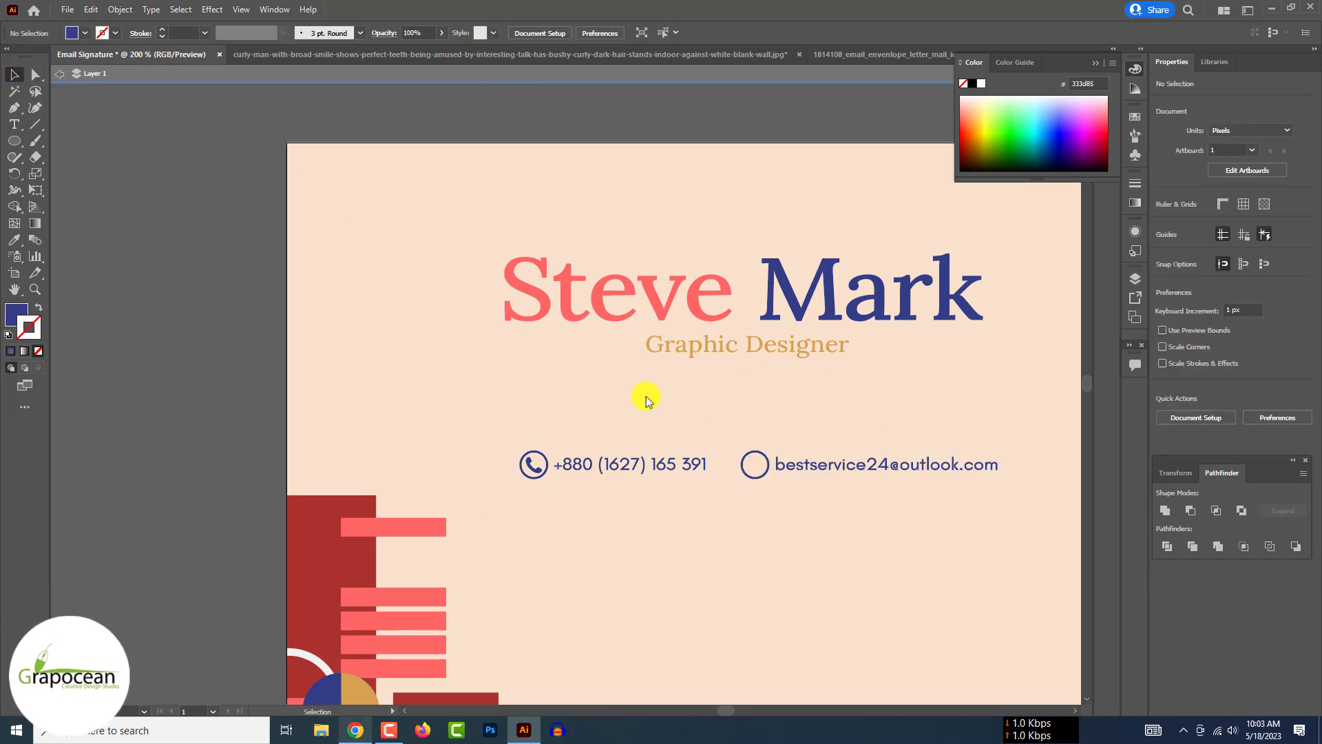
Image Trace the envelope PNG and expand the tracing into editable paths
{"action": "left_click", "coordinate": [68, 13]}
{"action": "left_click", "coordinate": [854, 55]}
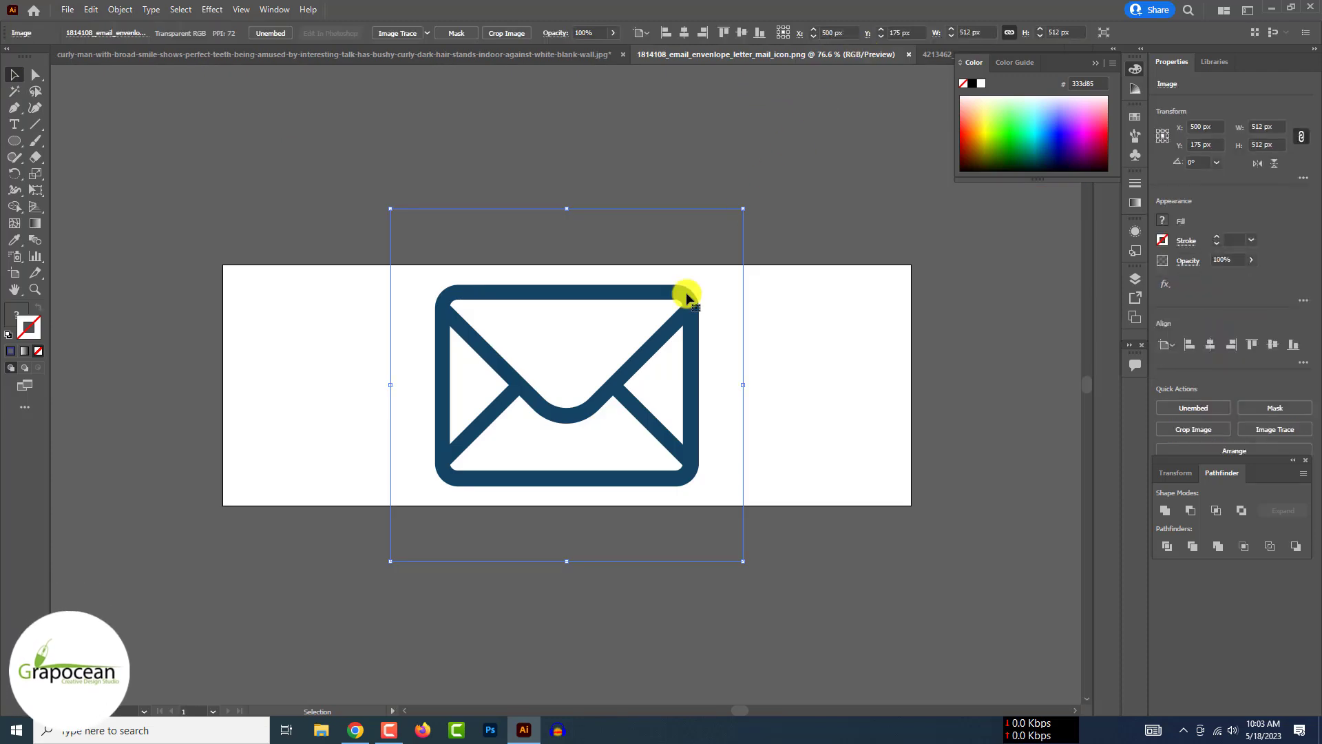
{"action": "mouse_move", "coordinate": [684, 295]}
{"action": "left_mouse_down"}
{"action": "mouse_move", "coordinate": [568, 73]}
{"action": "mouse_move", "coordinate": [472, 165]}
{"action": "left_mouse_up"}
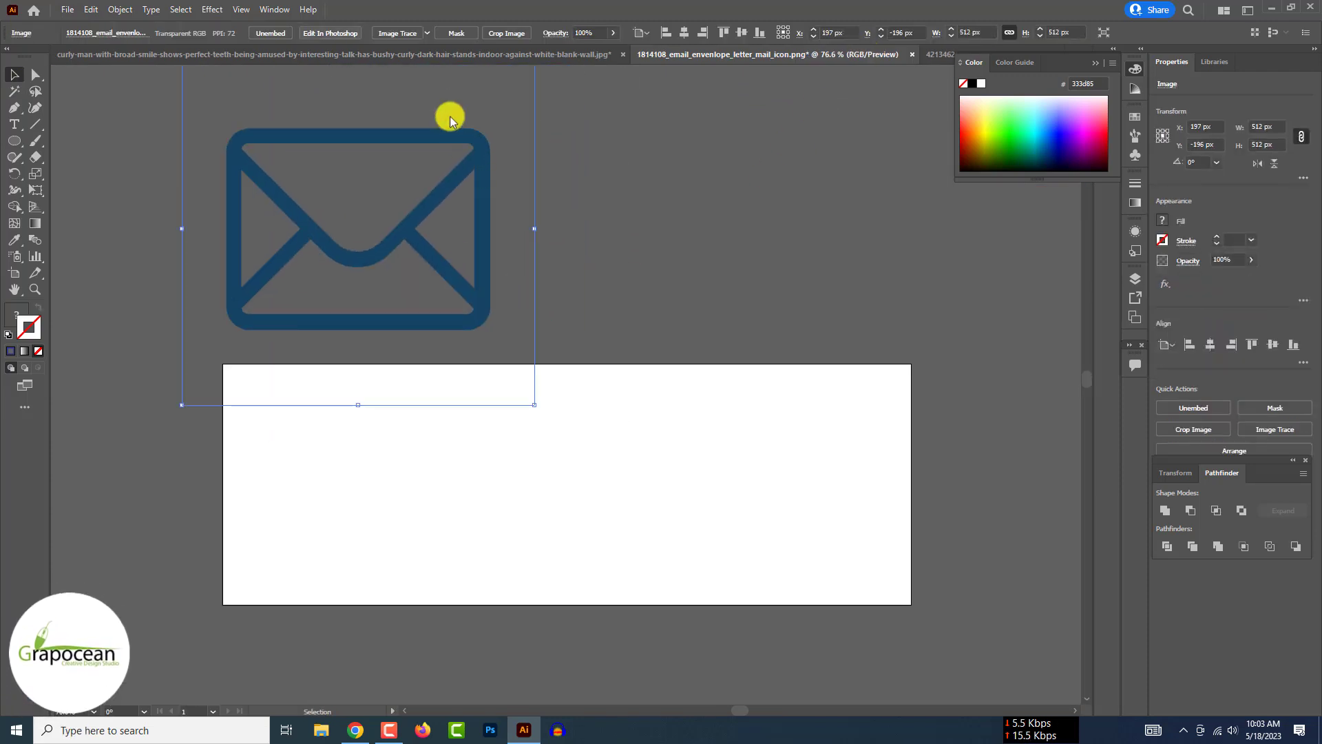
{"action": "left_click", "coordinate": [406, 36]}
{"action": "right_click", "coordinate": [518, 226]}
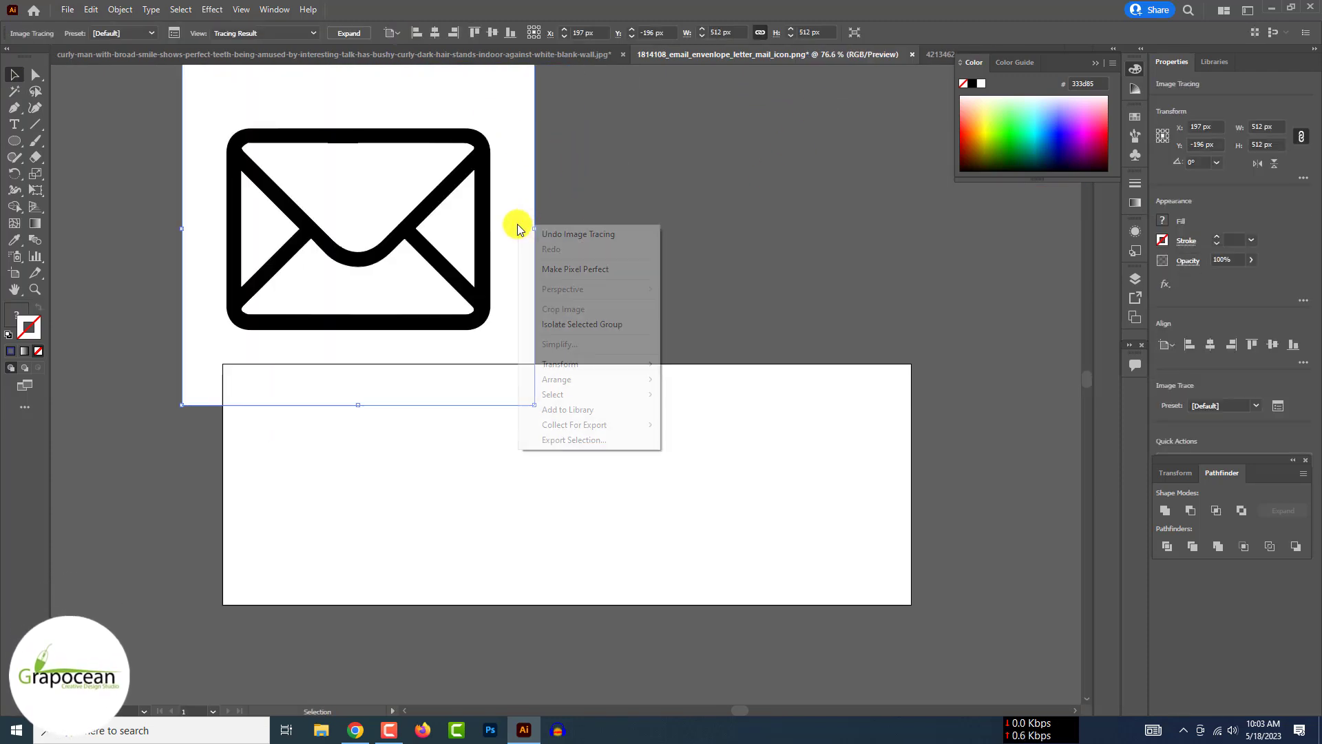
{"action": "left_click", "coordinate": [352, 36]}
{"action": "key", "text": "Delete"}
{"action": "key", "text": "ctrl+z"}
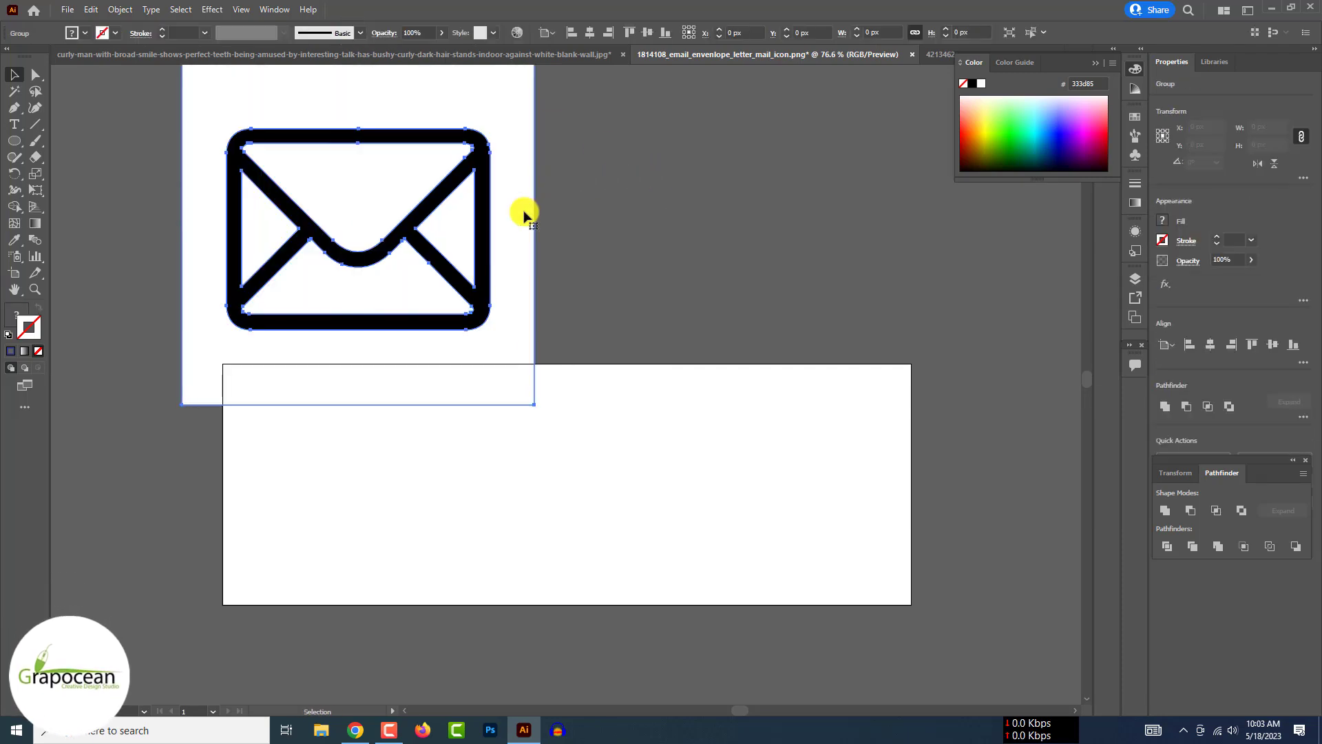
Ungroup the traced envelope, delete its white fills, and return to Email Signature
{"action": "right_click", "coordinate": [524, 210]}
{"action": "left_click", "coordinate": [582, 341]}
{"action": "left_click", "coordinate": [516, 251]}
{"action": "key", "text": "Delete"}
{"action": "left_click", "coordinate": [422, 201]}
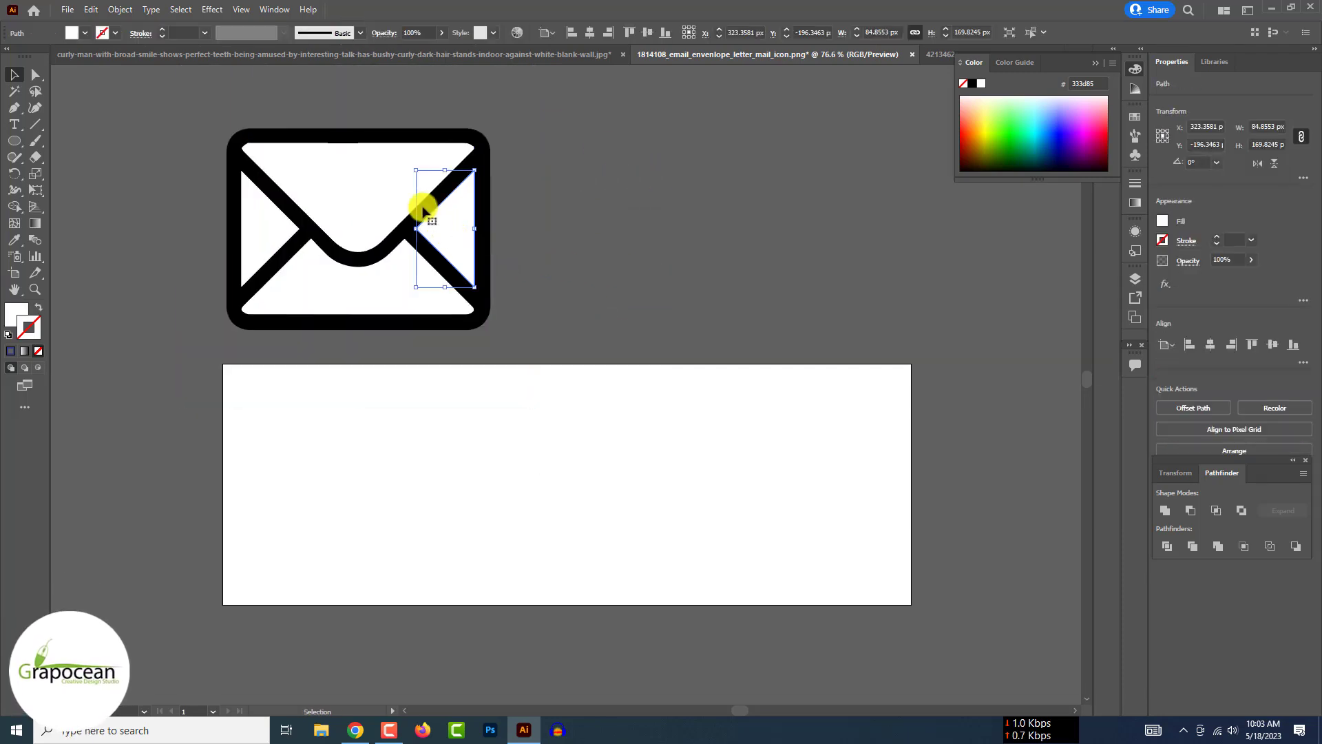
{"action": "key", "text": "Delete"}
{"action": "left_click", "coordinate": [405, 293]}
{"action": "key", "text": "Delete"}
{"action": "mouse_move", "coordinate": [398, 238]}
{"action": "left_mouse_down"}
{"action": "mouse_move", "coordinate": [451, 189]}
{"action": "mouse_move", "coordinate": [489, 179]}
{"action": "left_mouse_up"}
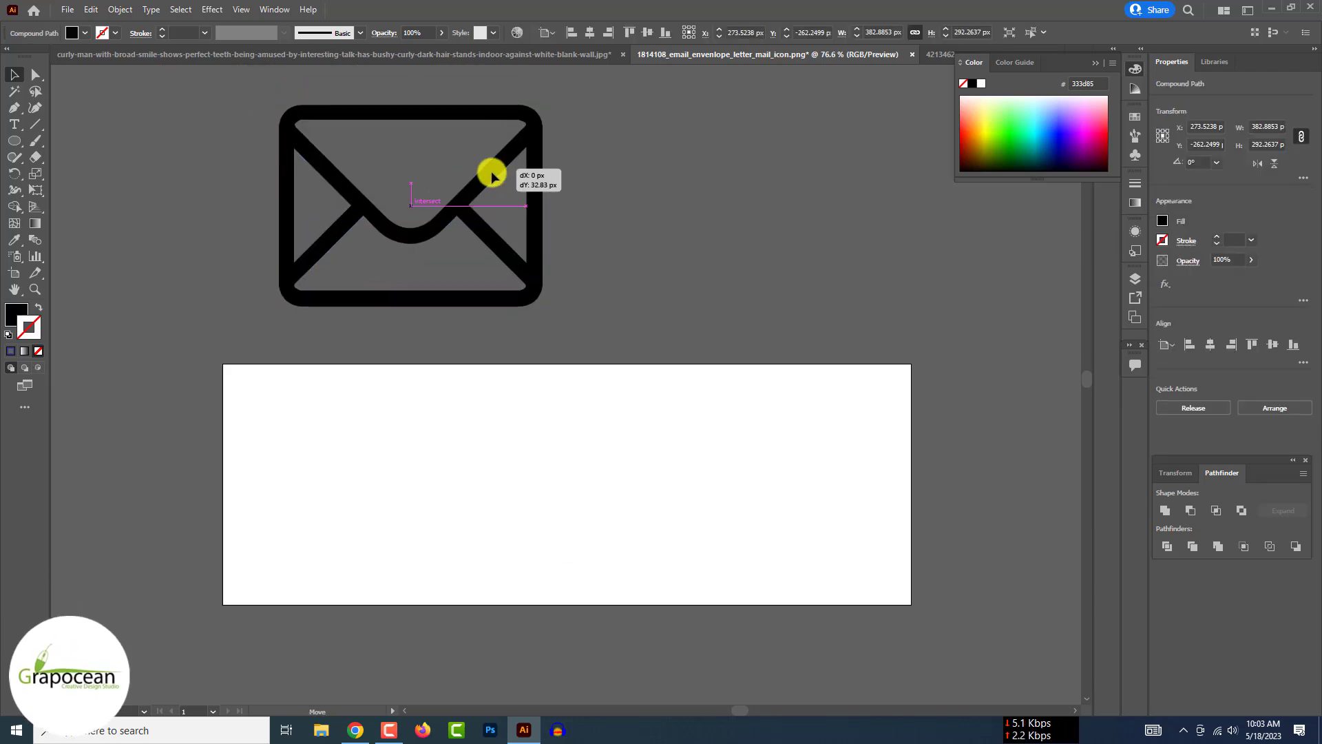
{"action": "left_click", "coordinate": [1085, 55]}
{"action": "left_click", "coordinate": [911, 59]}
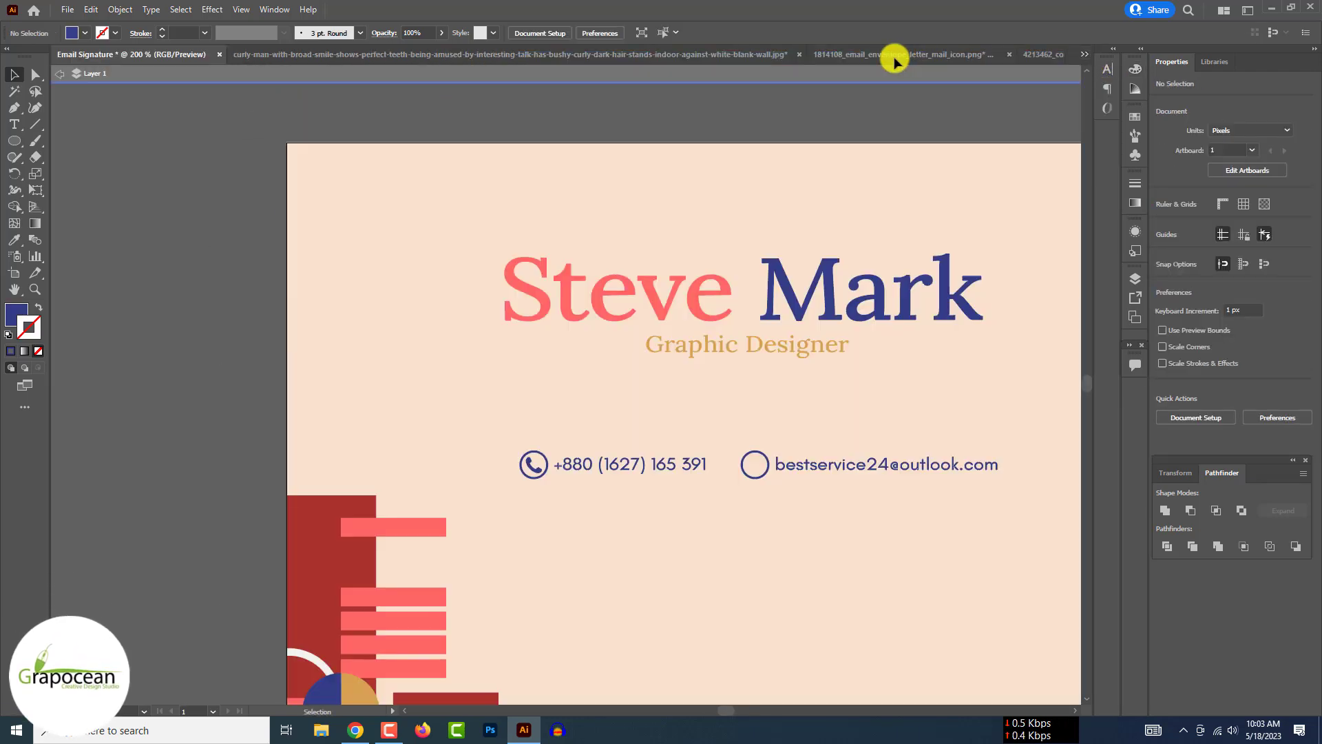
Paste the envelope outline into the Email Signature document and shrink it
{"action": "left_click", "coordinate": [859, 62]}
{"action": "left_click_drag", "start_coordinate": [471, 110], "coordinate": [319, 55]}
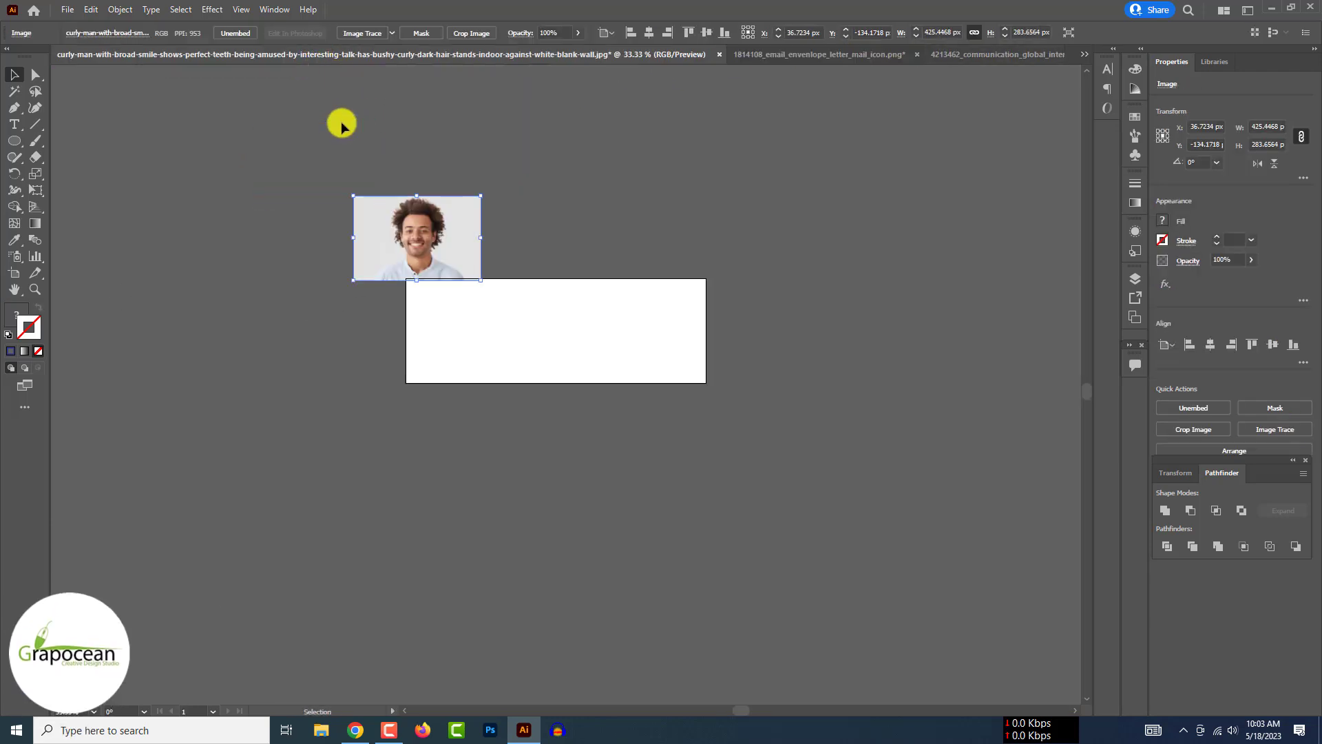
{"action": "left_click", "coordinate": [795, 58]}
{"action": "left_click", "coordinate": [1084, 54]}
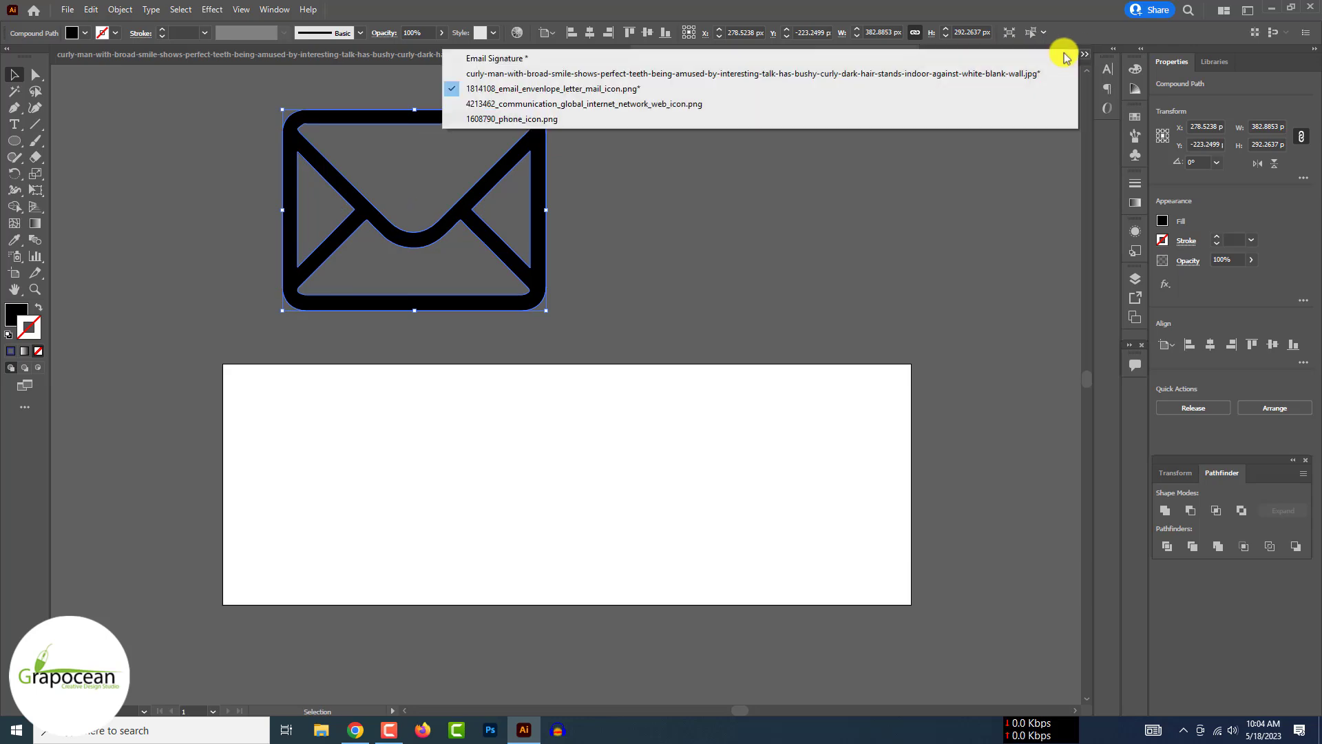
{"action": "left_click", "coordinate": [900, 55]}
{"action": "key", "text": "ctrl+v"}
{"action": "mouse_move", "coordinate": [911, 122]}
{"action": "left_mouse_down"}
{"action": "mouse_move", "coordinate": [273, 595]}
{"action": "mouse_move", "coordinate": [761, 452]}
{"action": "left_mouse_up"}
Scale and position the envelope to fit inside the email circle
{"action": "scroll", "coordinate": [761, 452], "scroll_direction": "up", "scroll_amount": 5}
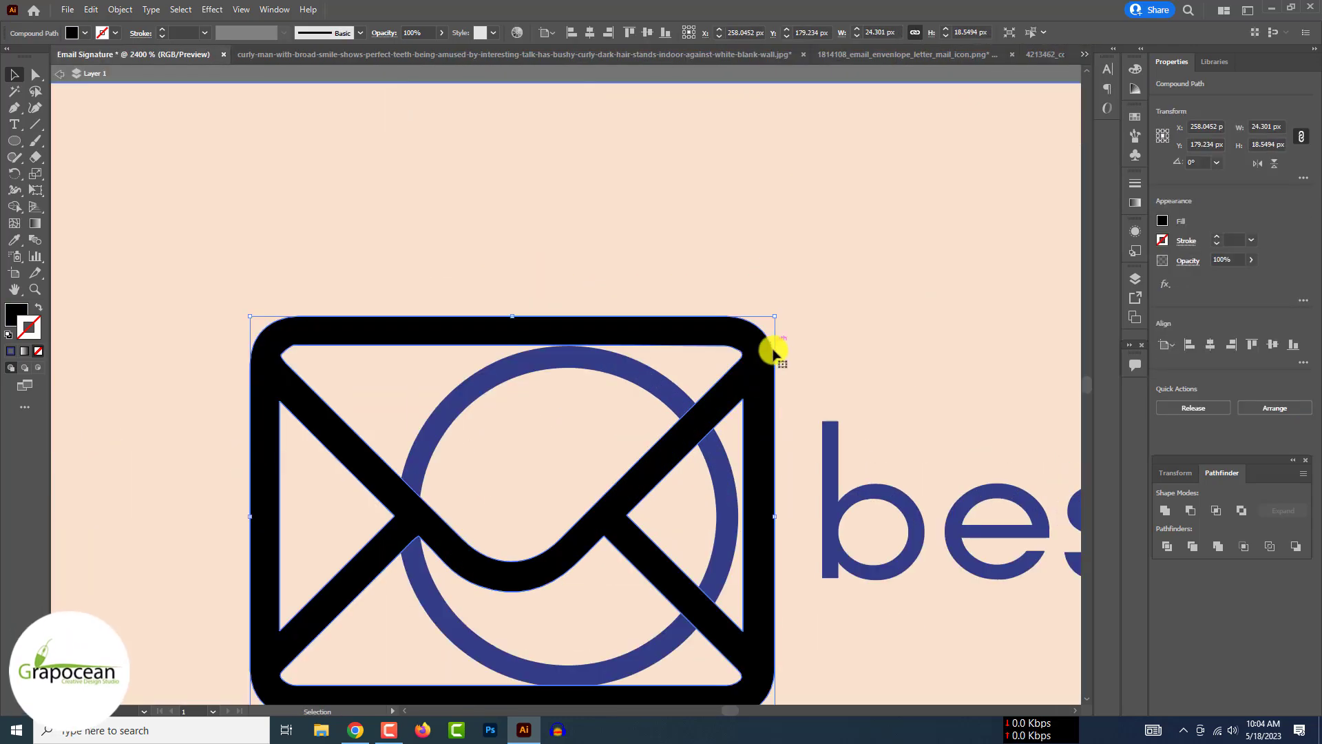
{"action": "mouse_move", "coordinate": [773, 347]}
{"action": "left_mouse_down"}
{"action": "mouse_move", "coordinate": [434, 593]}
{"action": "mouse_move", "coordinate": [637, 473]}
{"action": "mouse_move", "coordinate": [616, 489]}
{"action": "left_mouse_up"}
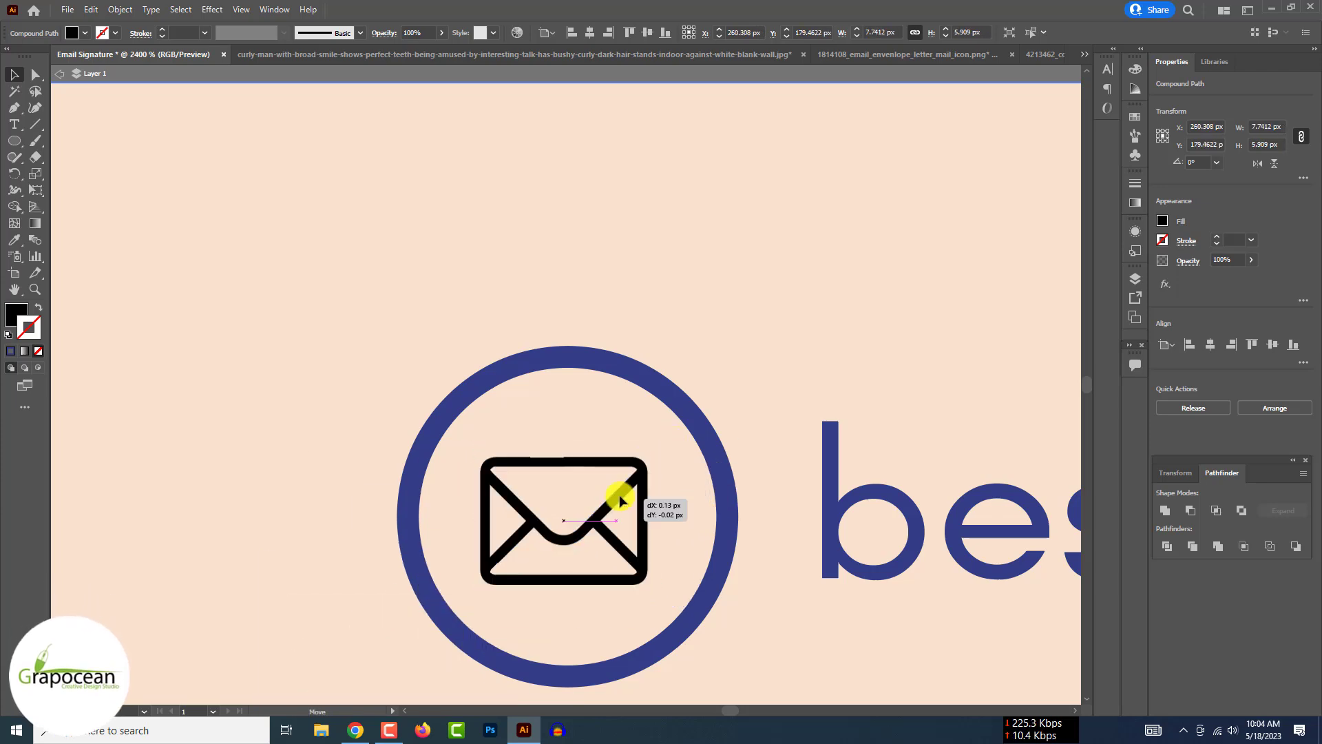
{"action": "scroll", "coordinate": [614, 487], "scroll_direction": "down", "scroll_amount": 5}
{"action": "scroll", "coordinate": [614, 488], "scroll_direction": "down", "scroll_amount": 2}
{"action": "left_click", "coordinate": [526, 544]}
{"action": "scroll", "coordinate": [576, 493], "scroll_direction": "up", "scroll_amount": 3}
{"action": "scroll", "coordinate": [576, 493], "scroll_direction": "up", "scroll_amount": 3}
{"action": "left_click", "coordinate": [569, 452]}
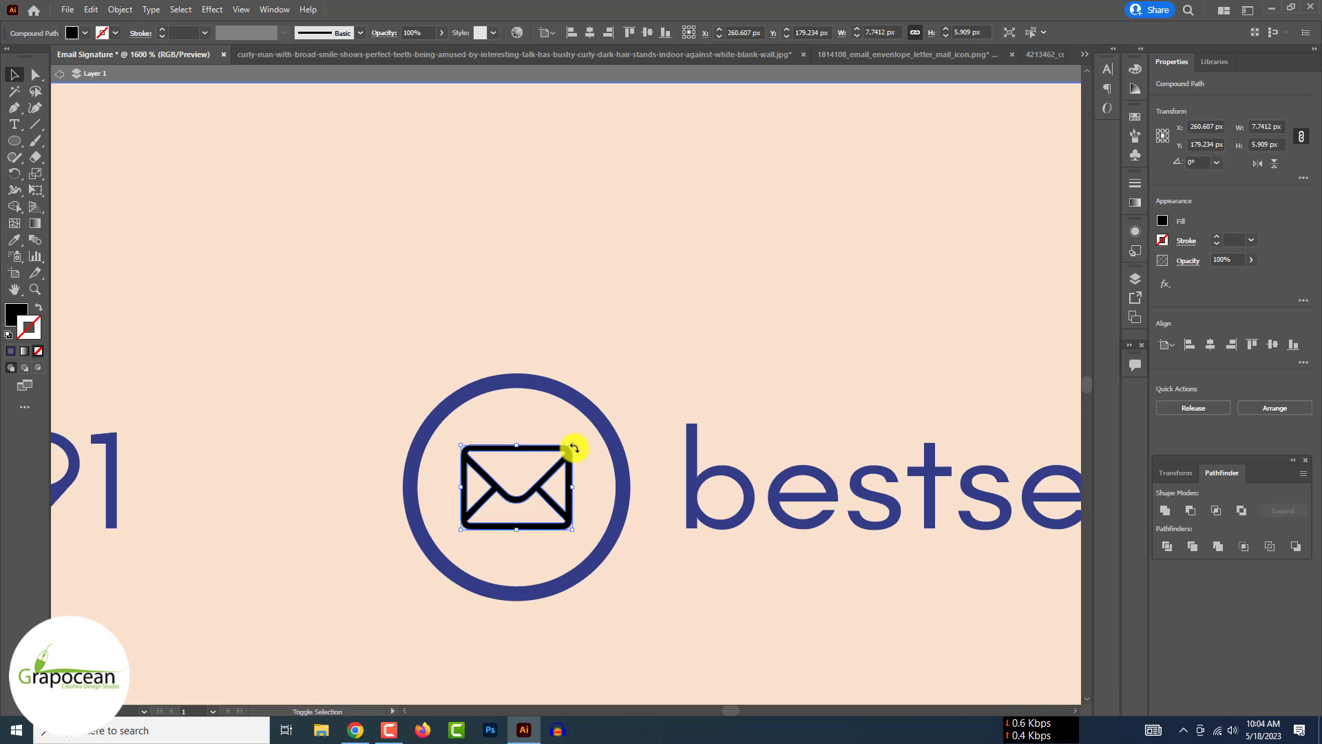
{"action": "left_click_drag", "start_coordinate": [461, 529], "coordinate": [454, 533]}
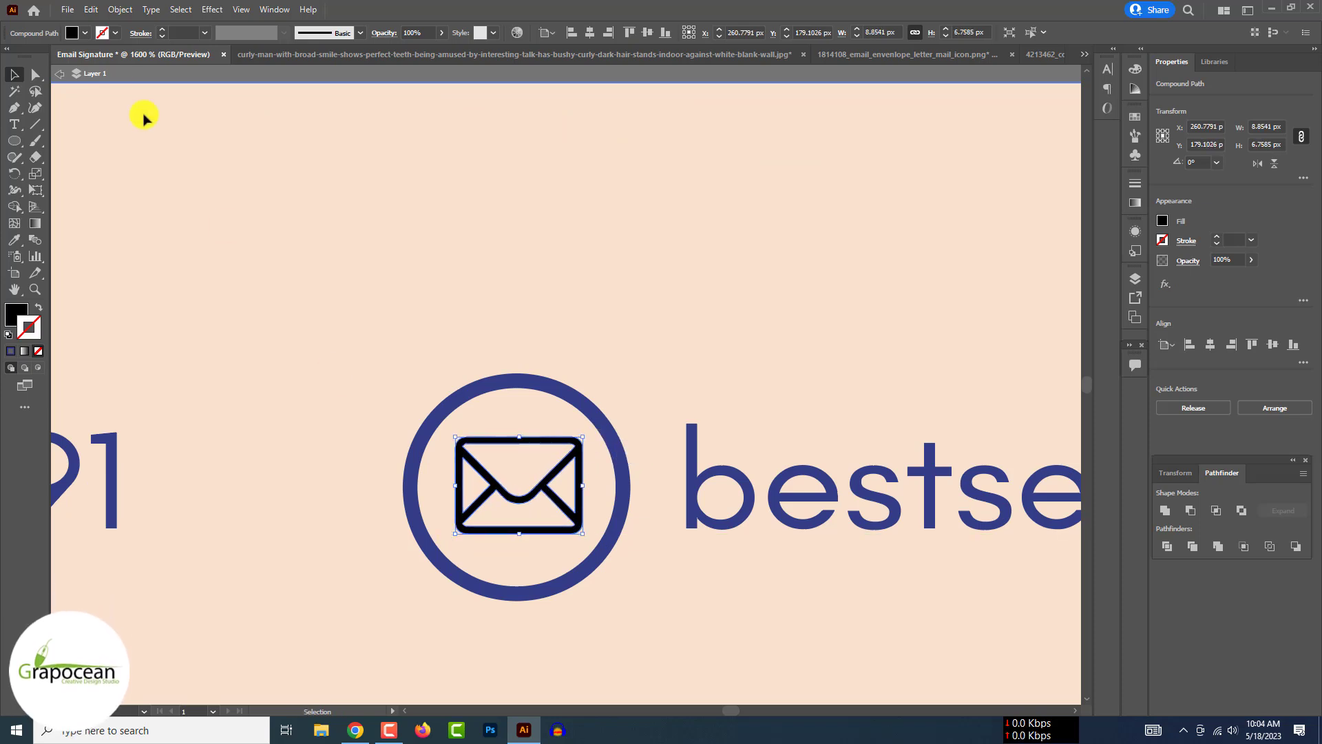
{"action": "left_click", "coordinate": [85, 32]}
{"action": "key", "text": "ctrl+minus"}
{"action": "key", "text": "ctrl+minus"}
{"action": "key", "text": "ctrl+minus"}
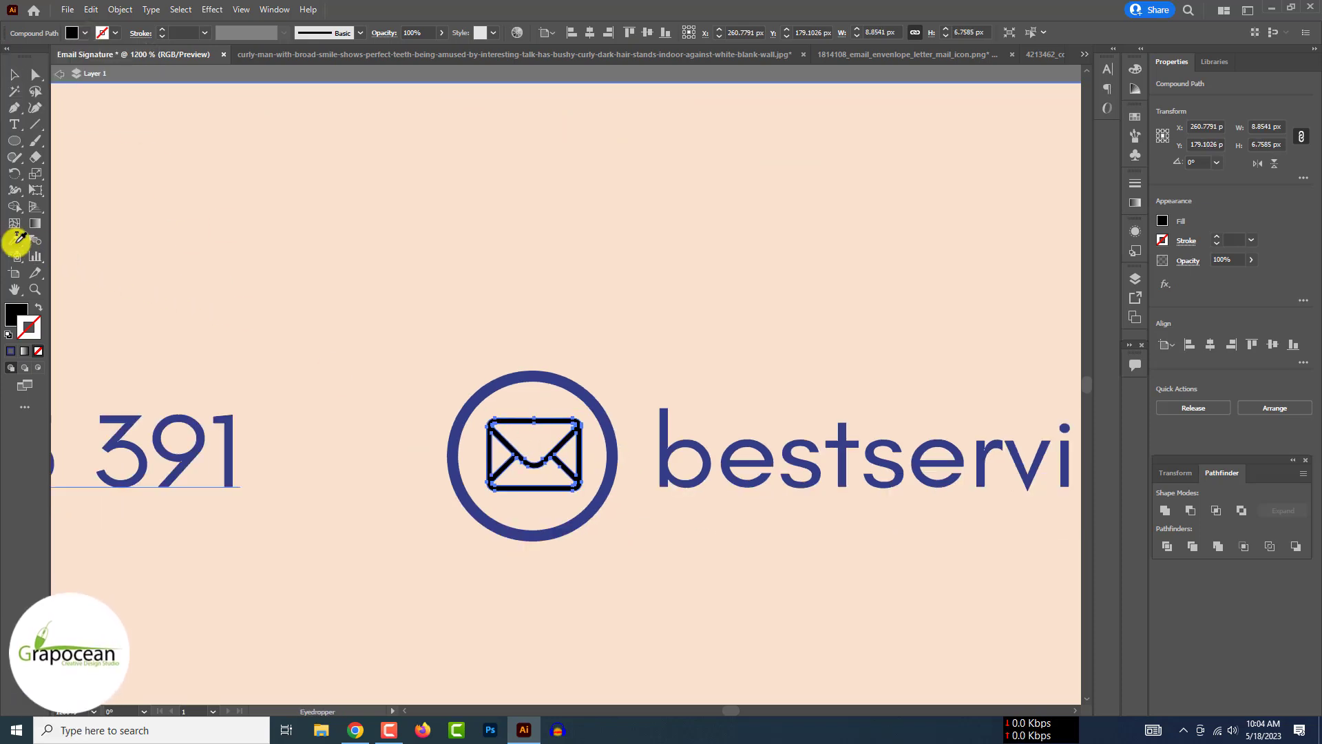
{"action": "key", "text": "ctrl+minus"}
{"action": "key", "text": "ctrl+minus"}
Colour the envelope navy with the Eyedropper and view the whole signature
{"action": "left_click", "coordinate": [15, 245]}
{"action": "scroll", "coordinate": [216, 384], "scroll_direction": "down", "scroll_amount": 3}
{"action": "scroll", "coordinate": [296, 413], "scroll_direction": "up", "scroll_amount": 3}
{"action": "left_click", "coordinate": [379, 490]}
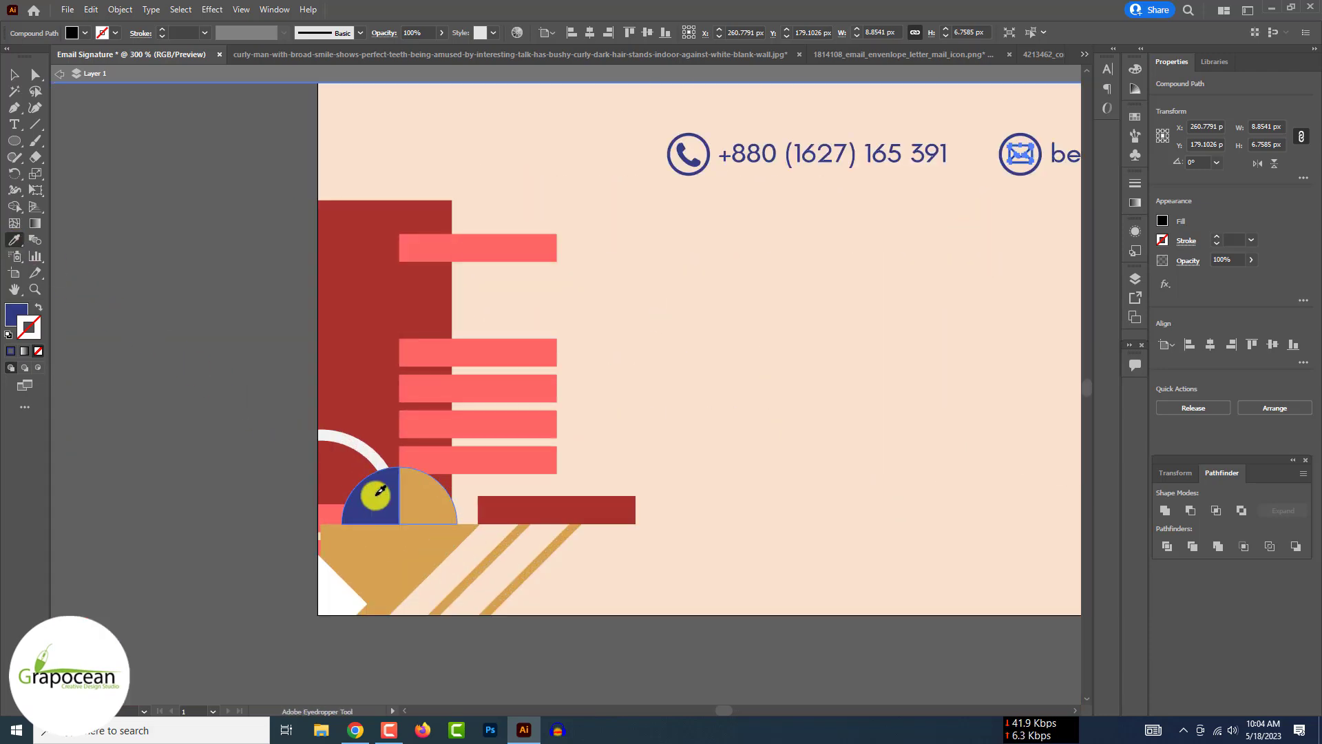
{"action": "left_click", "coordinate": [599, 201]}
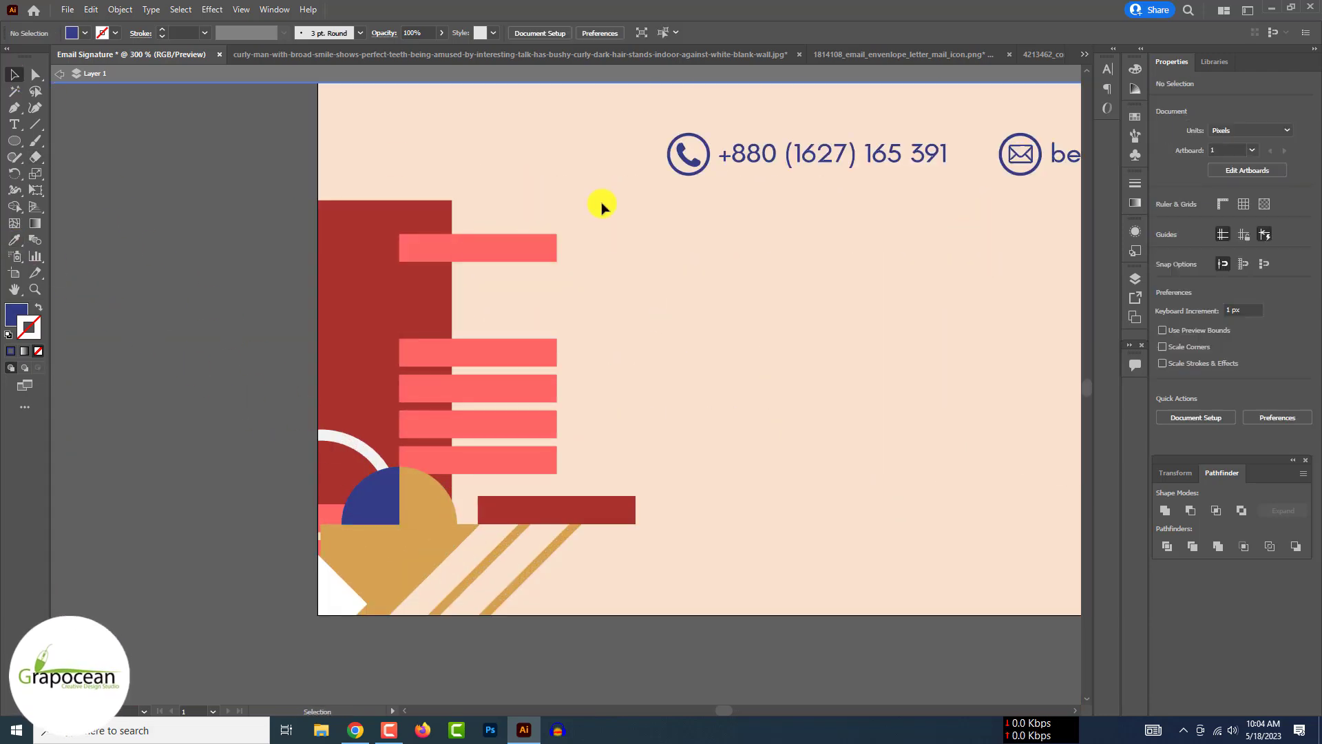
{"action": "key", "text": "ctrl+minus"}
{"action": "key", "text": "ctrl+minus"}
{"action": "key", "text": "ctrl+minus"}
{"action": "key", "text": "ctrl+1"}
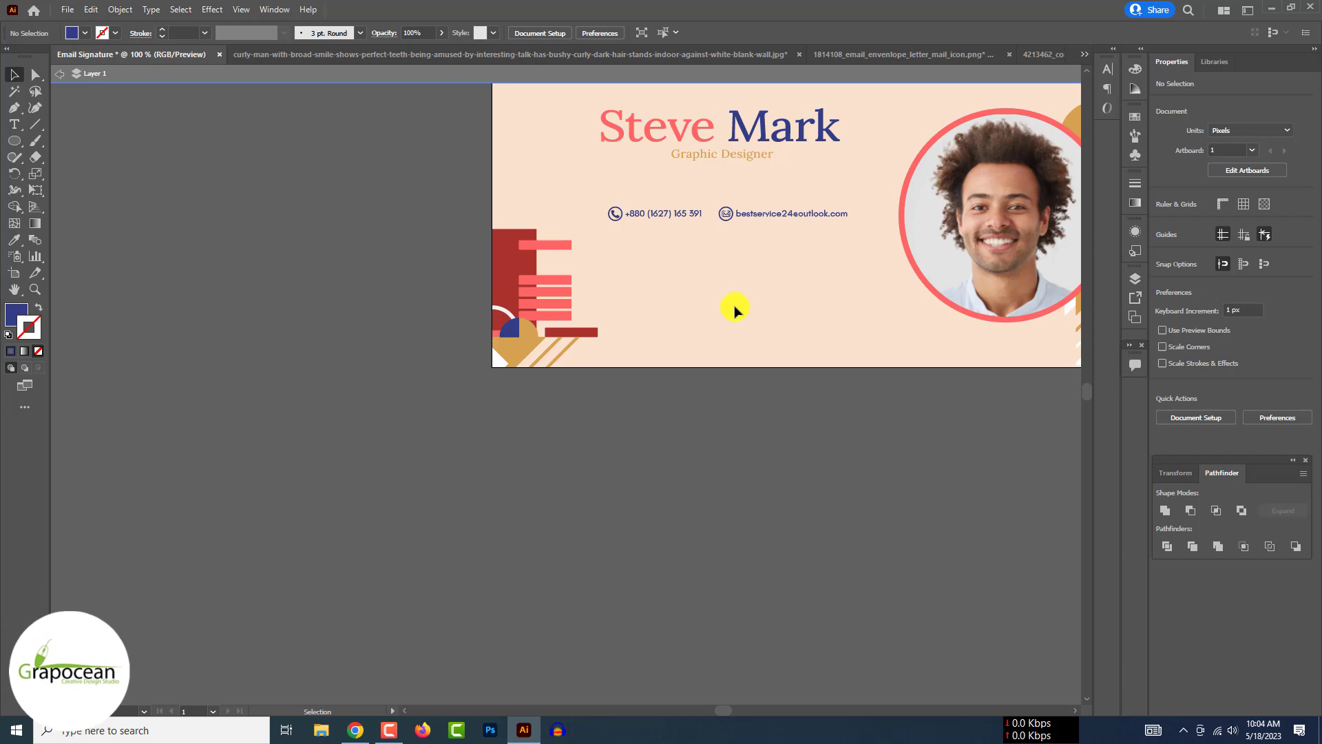
{"action": "scroll", "coordinate": [735, 311], "scroll_direction": "up", "scroll_amount": 3}
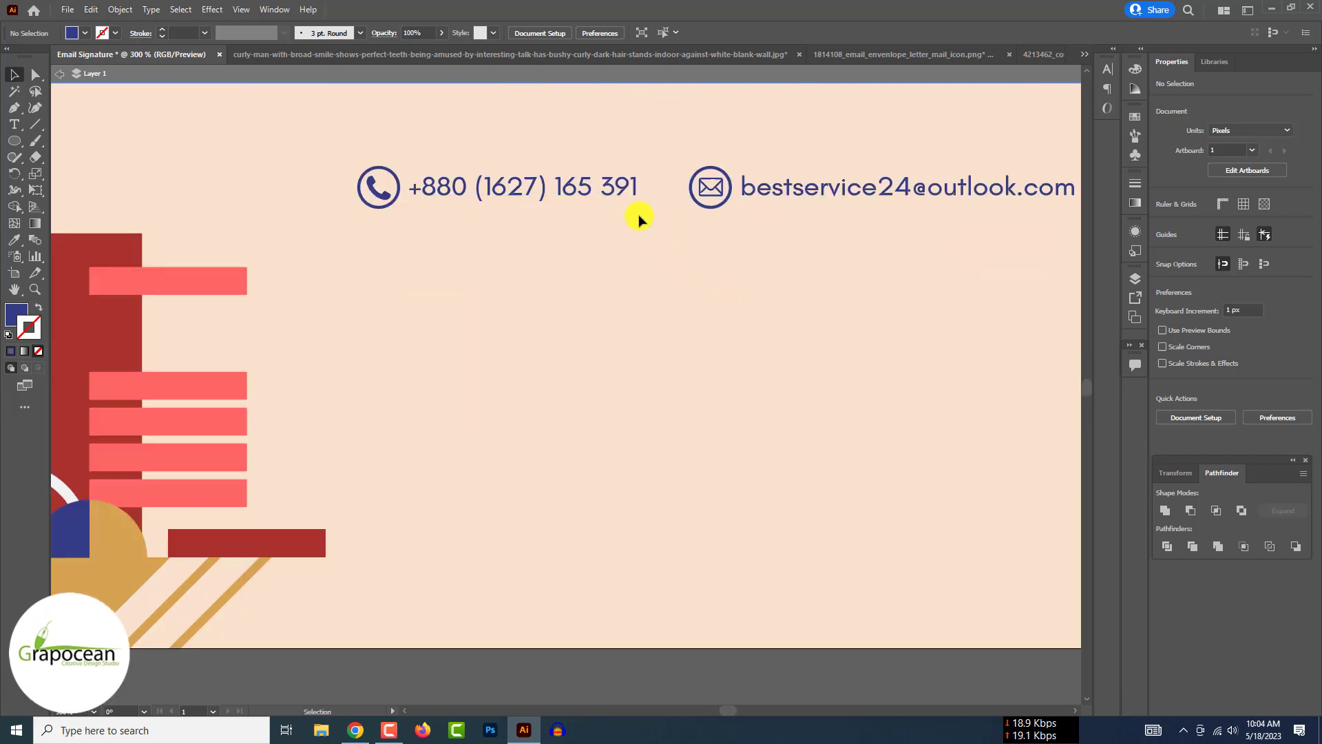
{"action": "left_click", "coordinate": [429, 188]}
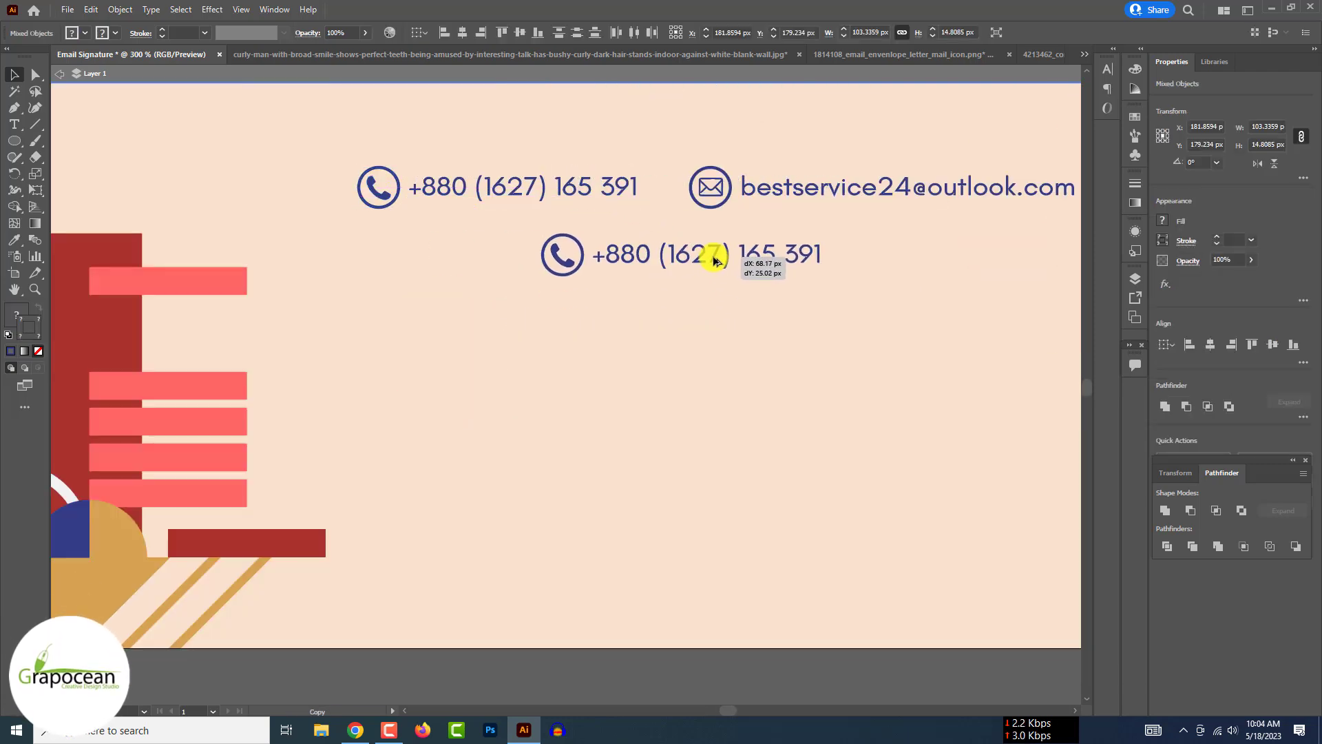
Delete the copied phone icon, then image-trace and ungroup the globe image
{"action": "left_click", "coordinate": [564, 253]}
{"action": "key", "text": "Delete"}
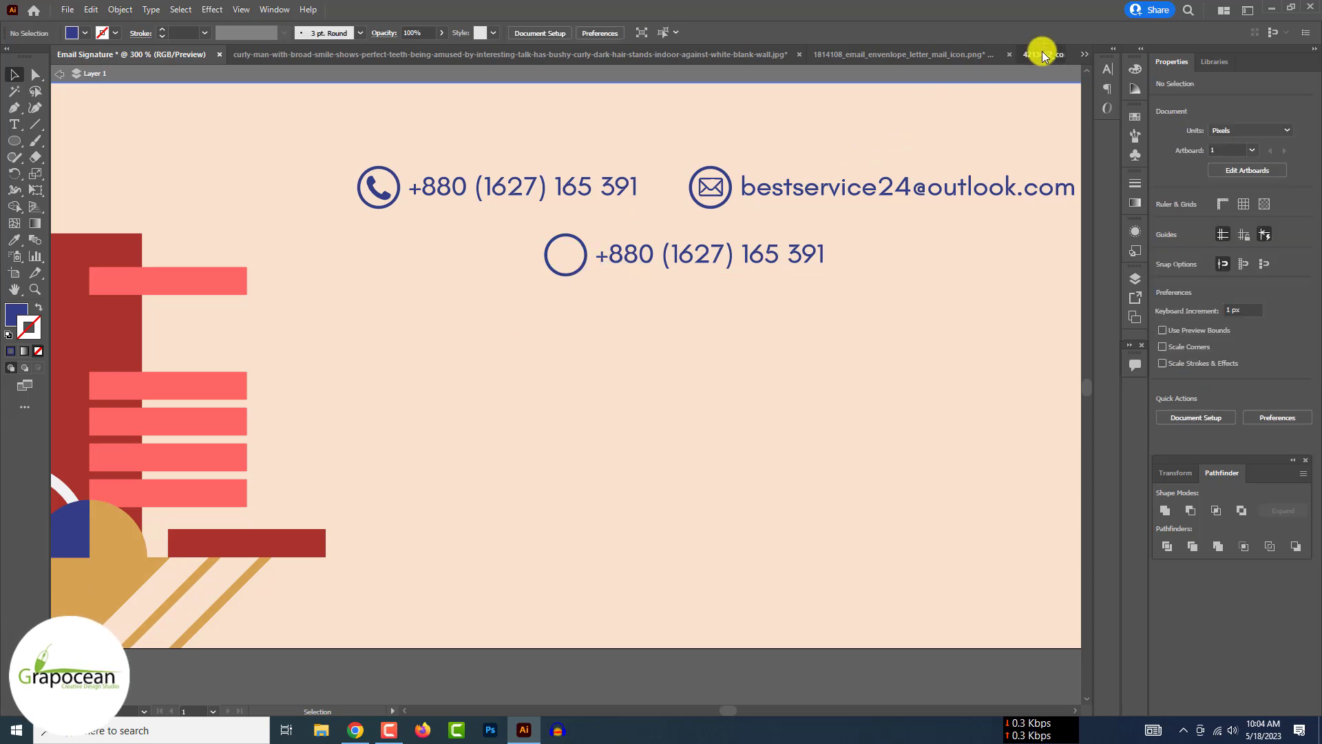
{"action": "left_click", "coordinate": [1044, 55]}
{"action": "left_click_drag", "start_coordinate": [600, 220], "coordinate": [496, 122]}
{"action": "left_click", "coordinate": [397, 33]}
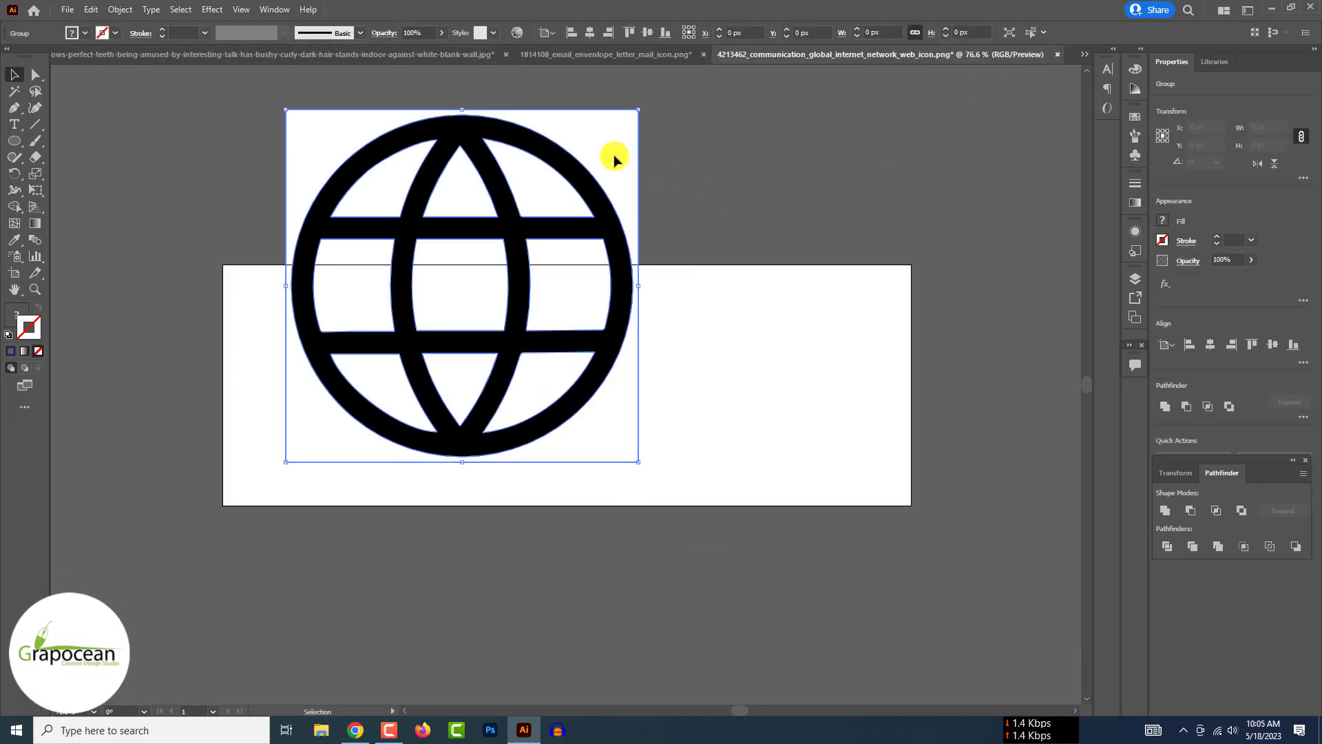
{"action": "right_click", "coordinate": [546, 241]}
{"action": "left_click", "coordinate": [593, 365]}
Remove the white background and white cells from the traced globe
{"action": "left_click", "coordinate": [561, 171]}
{"action": "key", "text": "Delete"}
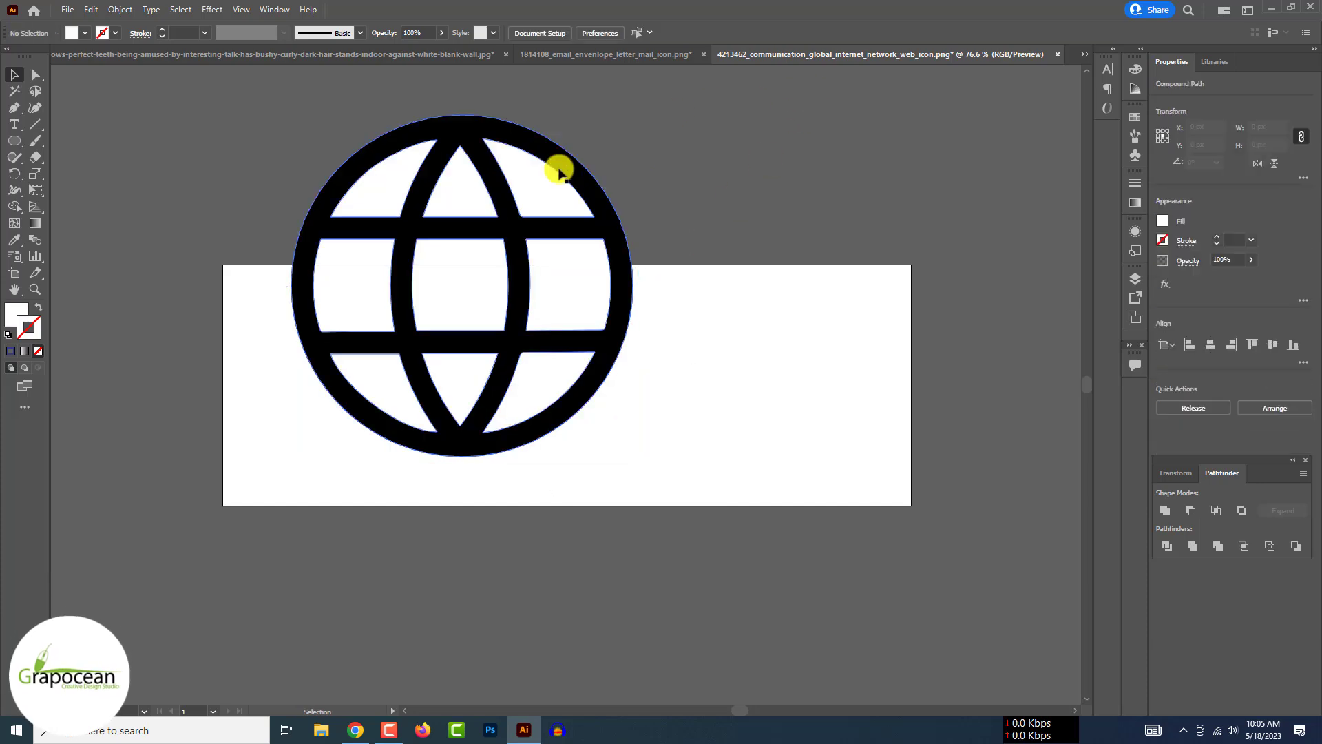
{"action": "left_click", "coordinate": [375, 301]}
{"action": "key", "text": "Delete"}
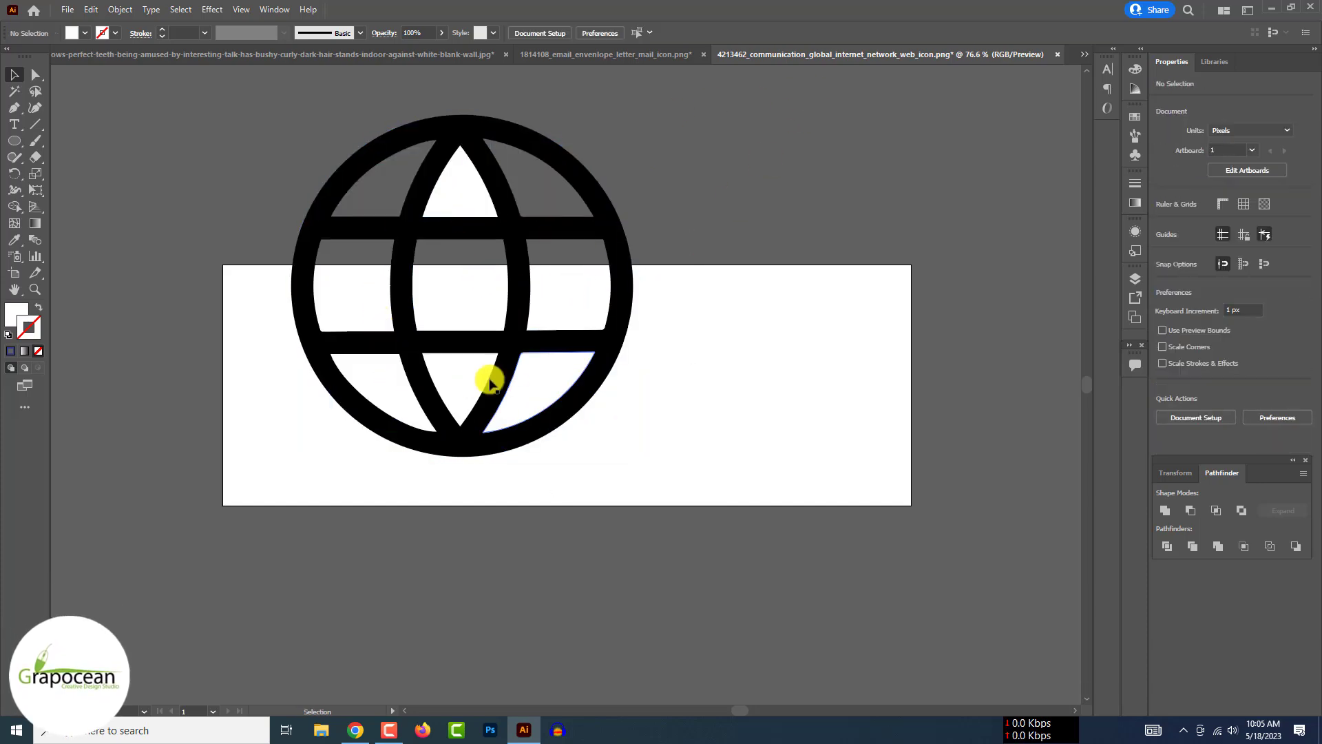
{"action": "left_click", "coordinate": [487, 374]}
{"action": "key", "text": "Delete"}
{"action": "left_click", "coordinate": [463, 195]}
{"action": "key", "text": "Delete"}
Copy the black globe outline into the Email Signature document
{"action": "left_click", "coordinate": [450, 128]}
{"action": "key", "text": "ctrl+c"}
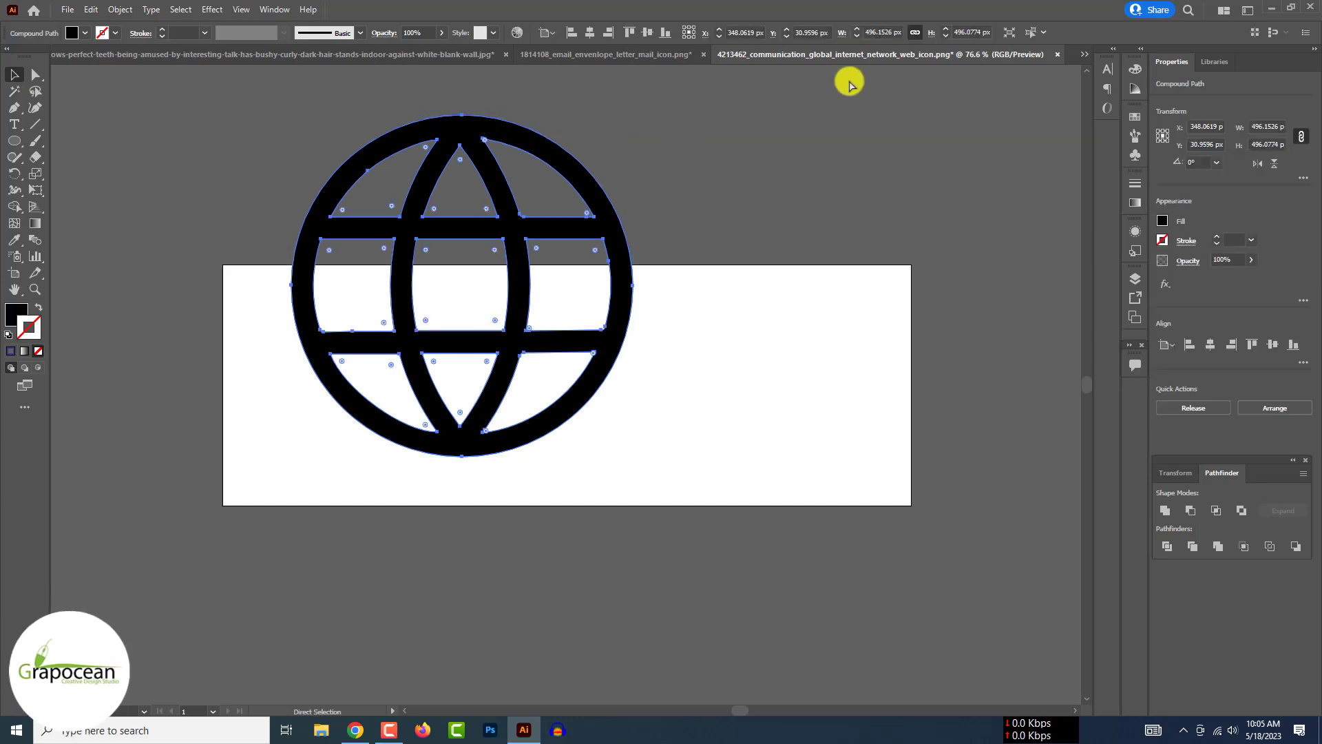
{"action": "left_click", "coordinate": [1084, 54]}
{"action": "left_click", "coordinate": [1005, 53]}
{"action": "key", "text": "ctrl+v"}
Scale the pasted globe down and place it inside the second contact line's empty circle
{"action": "scroll", "coordinate": [814, 236], "scroll_direction": "down", "scroll_amount": 5}
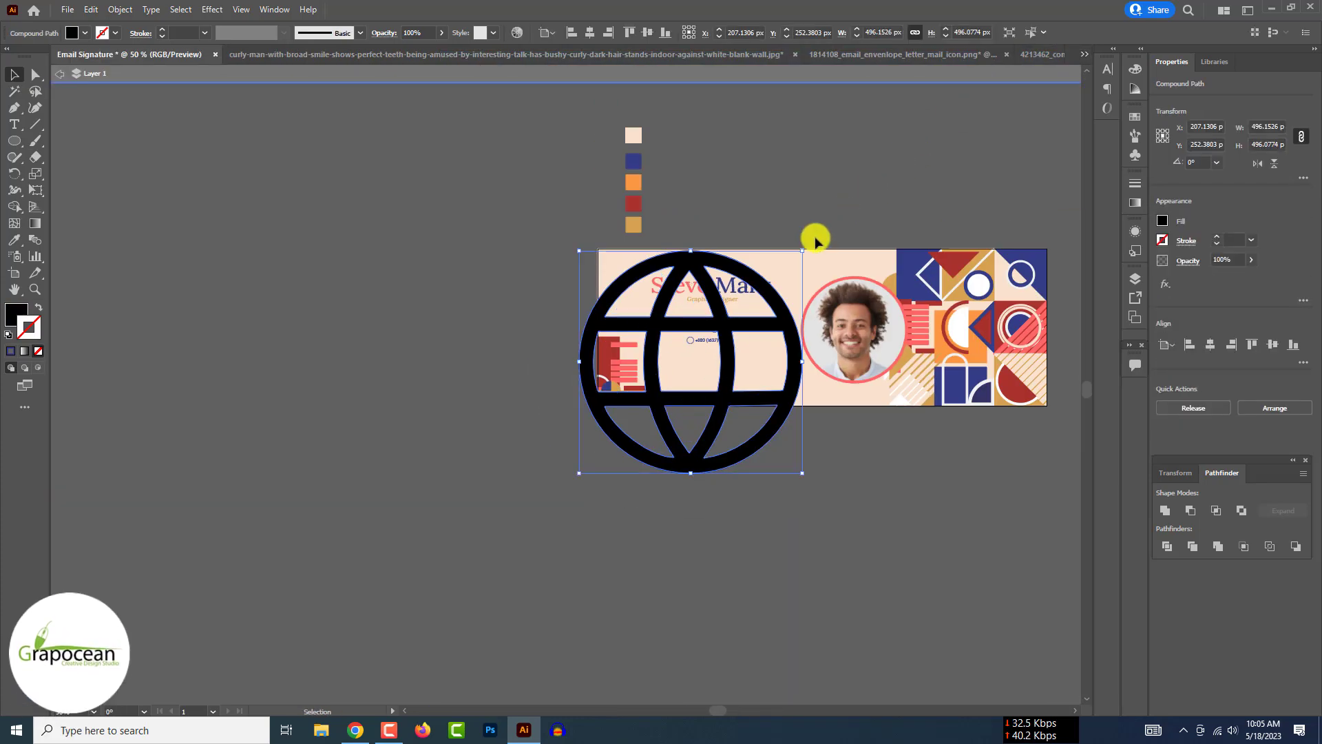
{"action": "left_click_drag", "start_coordinate": [814, 236], "coordinate": [633, 446]}
{"action": "scroll", "coordinate": [606, 467], "scroll_direction": "up", "scroll_amount": 5}
{"action": "key", "text": "a"}
{"action": "left_click_drag", "start_coordinate": [533, 540], "coordinate": [927, 222]}
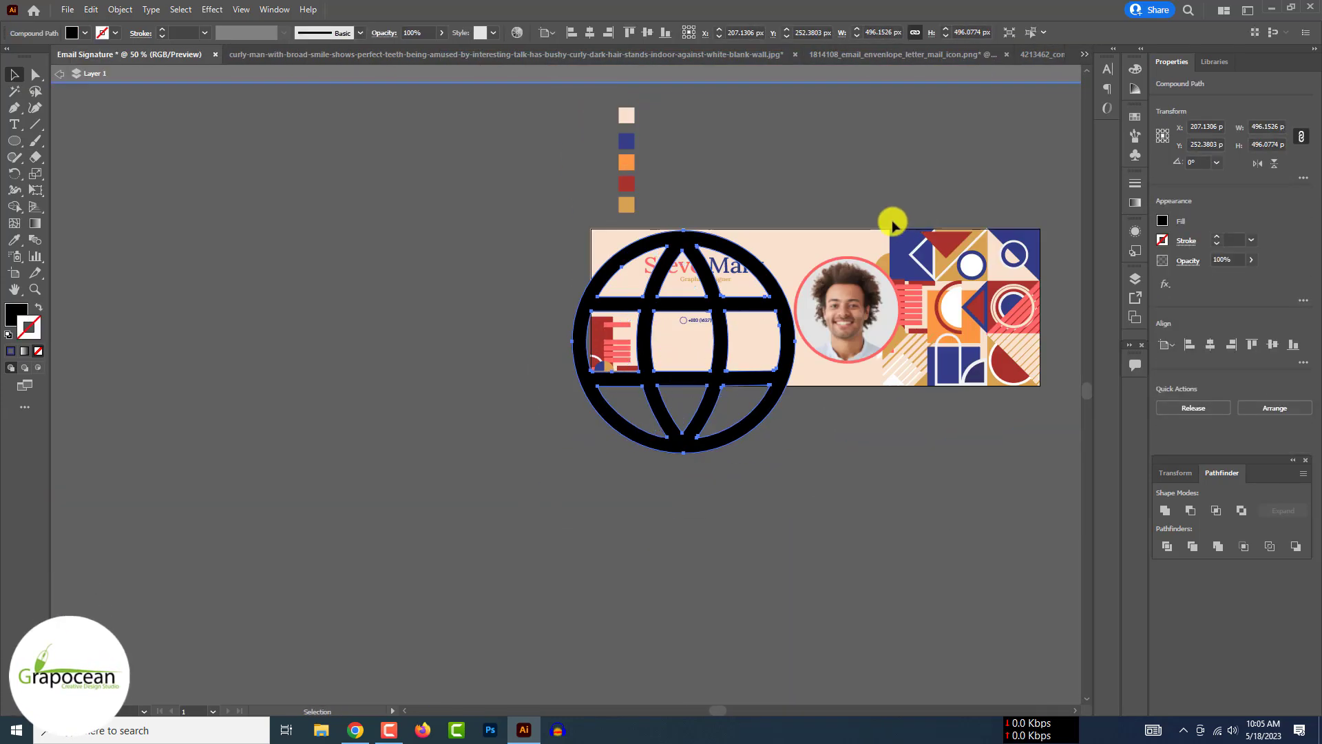
{"action": "mouse_move", "coordinate": [797, 233]}
{"action": "left_mouse_down"}
{"action": "mouse_move", "coordinate": [643, 419]}
{"action": "mouse_move", "coordinate": [684, 331]}
{"action": "left_mouse_up"}
{"action": "scroll", "coordinate": [684, 330], "scroll_direction": "up", "scroll_amount": 5}
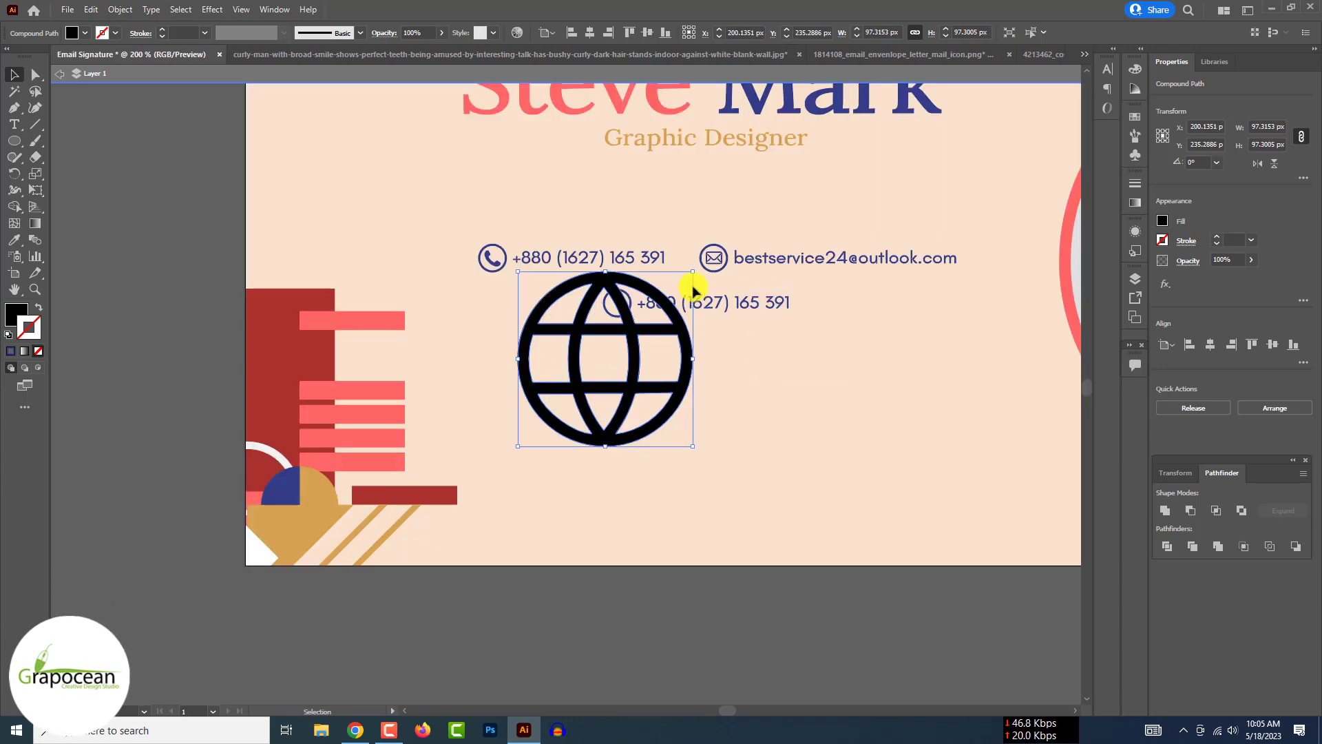
{"action": "left_click_drag", "start_coordinate": [688, 273], "coordinate": [631, 359]}
{"action": "scroll", "coordinate": [549, 422], "scroll_direction": "up", "scroll_amount": 3}
{"action": "left_click_drag", "start_coordinate": [549, 422], "coordinate": [782, 177]}
{"action": "scroll", "coordinate": [781, 177], "scroll_direction": "up", "scroll_amount": 3}
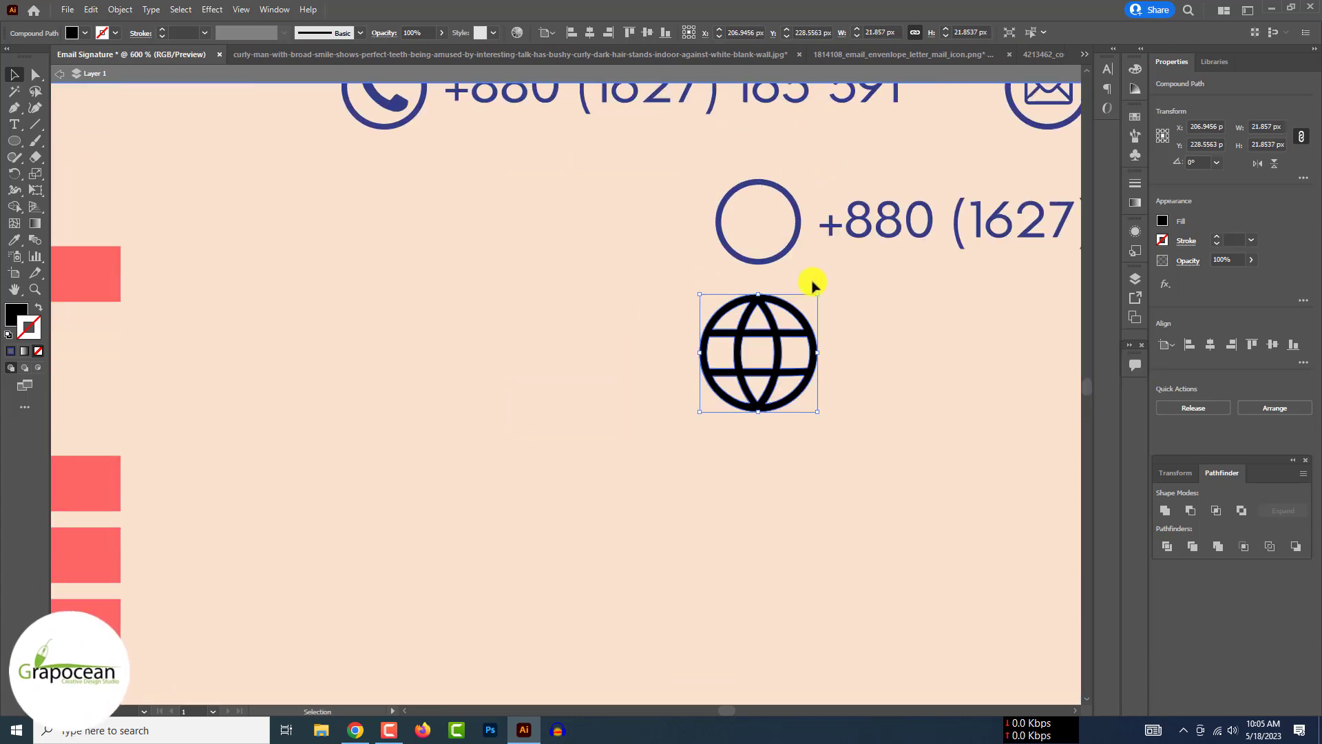
{"action": "left_click_drag", "start_coordinate": [817, 288], "coordinate": [766, 340]}
{"action": "left_click_drag", "start_coordinate": [763, 217], "coordinate": [763, 216]}
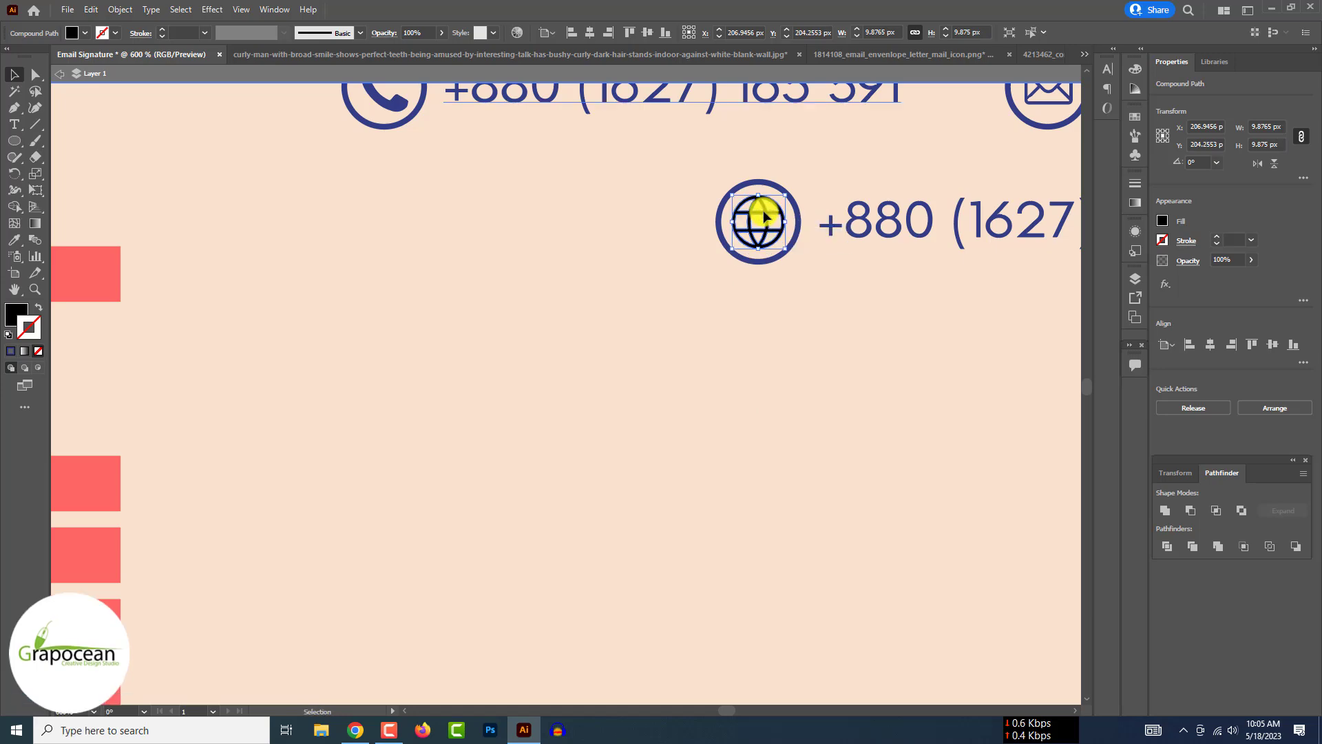
{"action": "scroll", "coordinate": [763, 216], "scroll_direction": "down", "scroll_amount": 3}
Recolour the globe navy with the Eyedropper
{"action": "key", "text": "i"}
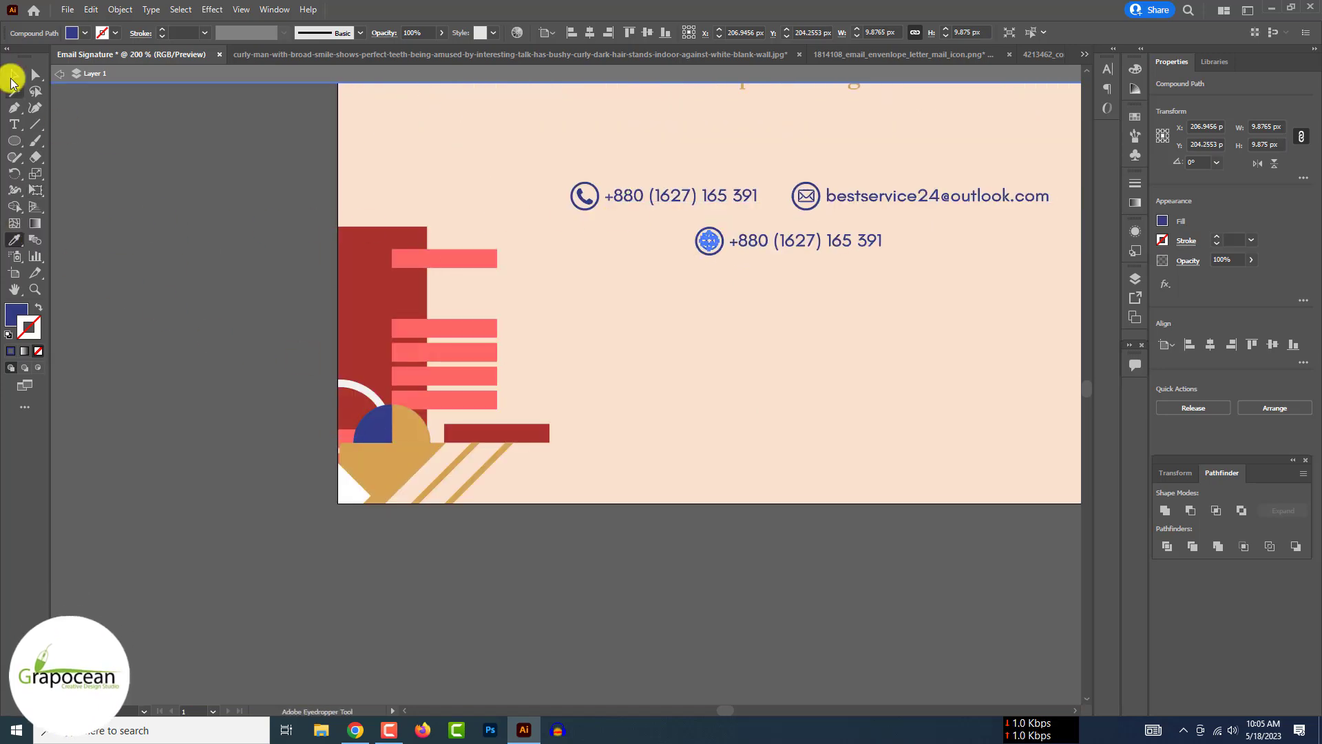
{"action": "left_click", "coordinate": [13, 74]}
{"action": "left_click", "coordinate": [148, 213]}
{"action": "scroll", "coordinate": [147, 212], "scroll_direction": "down", "scroll_amount": 3}
{"action": "scroll", "coordinate": [98, 183], "scroll_direction": "up", "scroll_amount": 3}
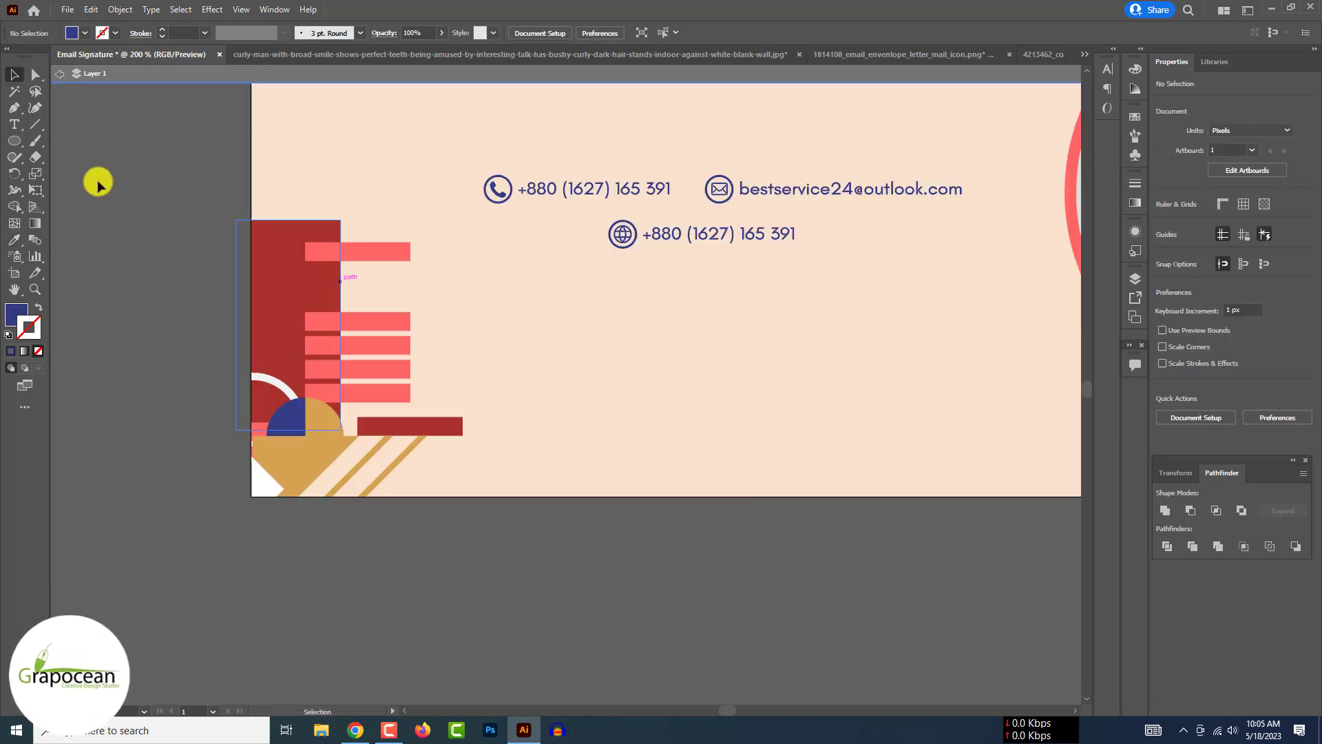
{"action": "left_click", "coordinate": [15, 125]}
{"action": "scroll", "coordinate": [569, 189], "scroll_direction": "up", "scroll_amount": 2}
{"action": "left_click", "coordinate": [569, 189]}
{"action": "key", "text": "ctrl+a"}
{"action": "type", "text": "www.gra"}
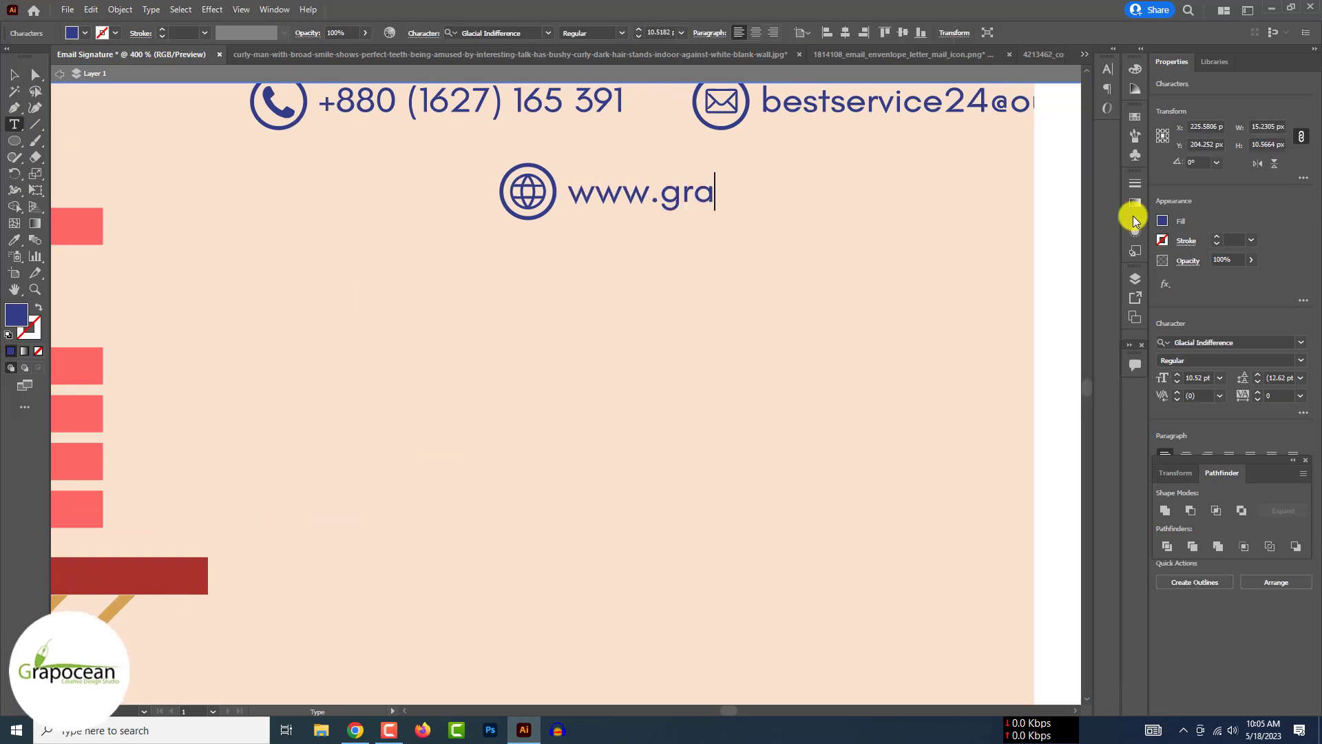
{"action": "left_click", "coordinate": [14, 74]}
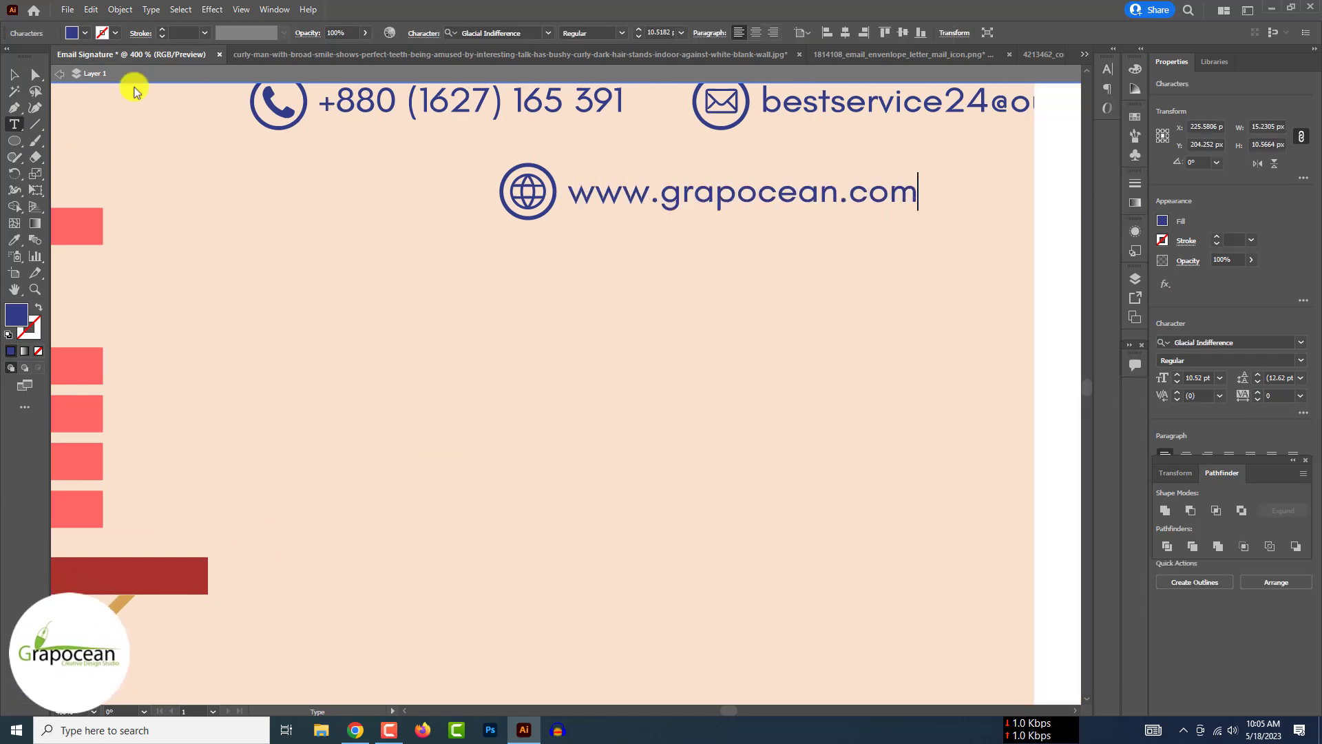
{"action": "scroll", "coordinate": [738, 532], "scroll_direction": "down", "scroll_amount": 5}
{"action": "scroll", "coordinate": [534, 403], "scroll_direction": "up", "scroll_amount": 5}
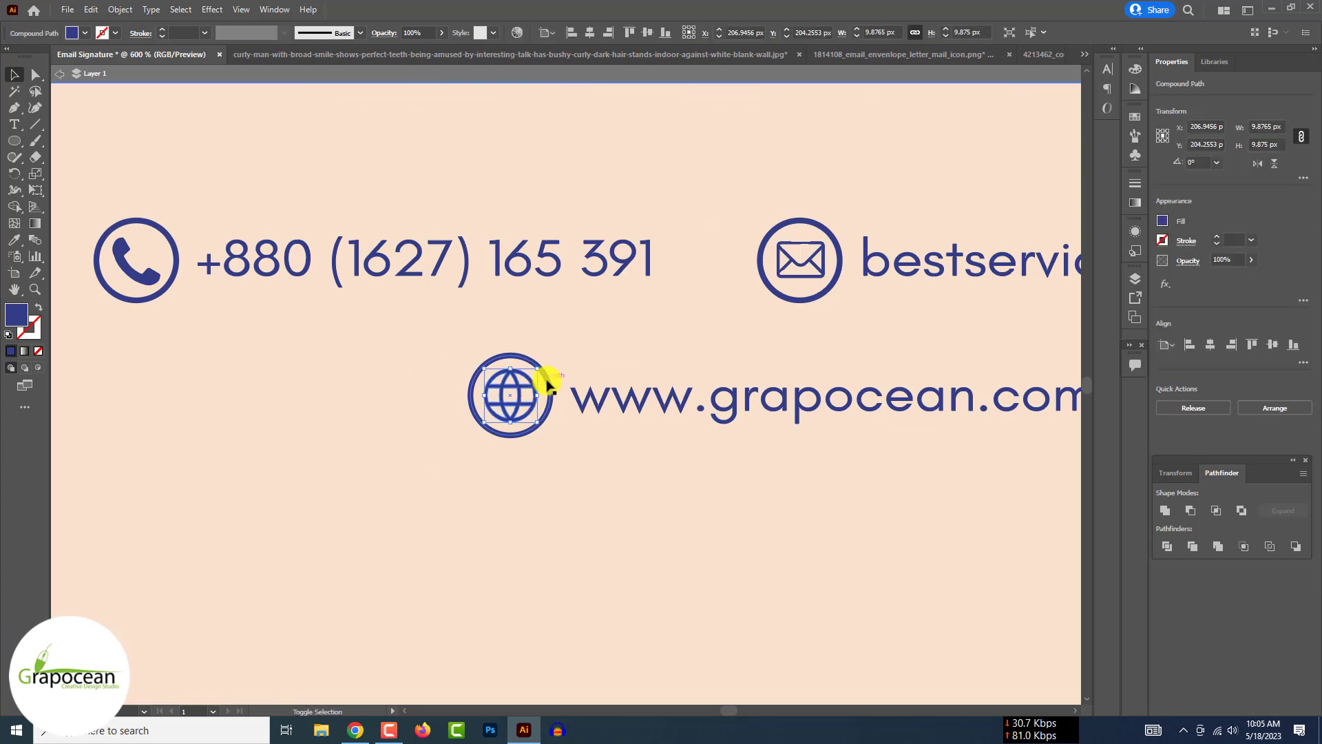
Move the globe icon and website text up so they sit level
{"action": "left_click_drag", "start_coordinate": [532, 403], "coordinate": [522, 368]}
{"action": "left_click_drag", "start_coordinate": [622, 403], "coordinate": [629, 358]}
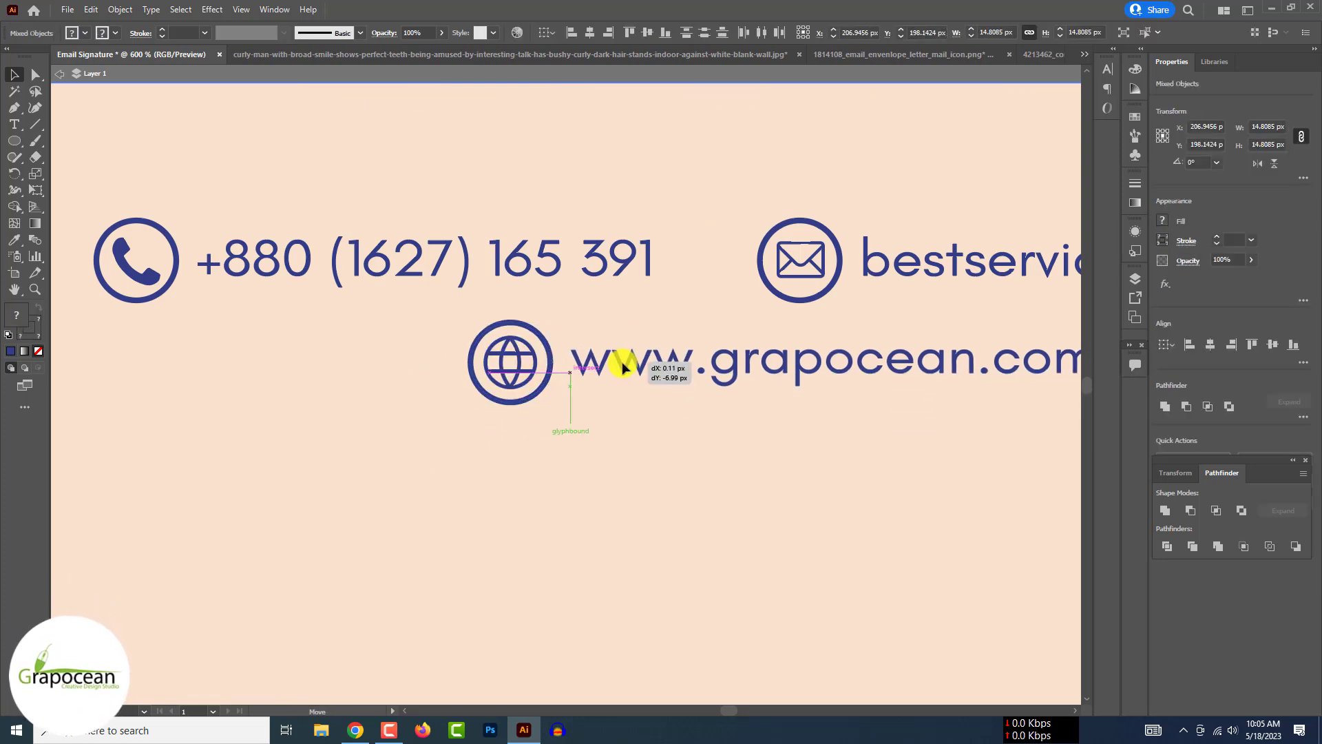
{"action": "key", "text": "ctrl+shift+a"}
{"action": "key", "text": "ctrl+1"}
{"action": "scroll", "coordinate": [671, 586], "scroll_direction": "down", "scroll_amount": 2}
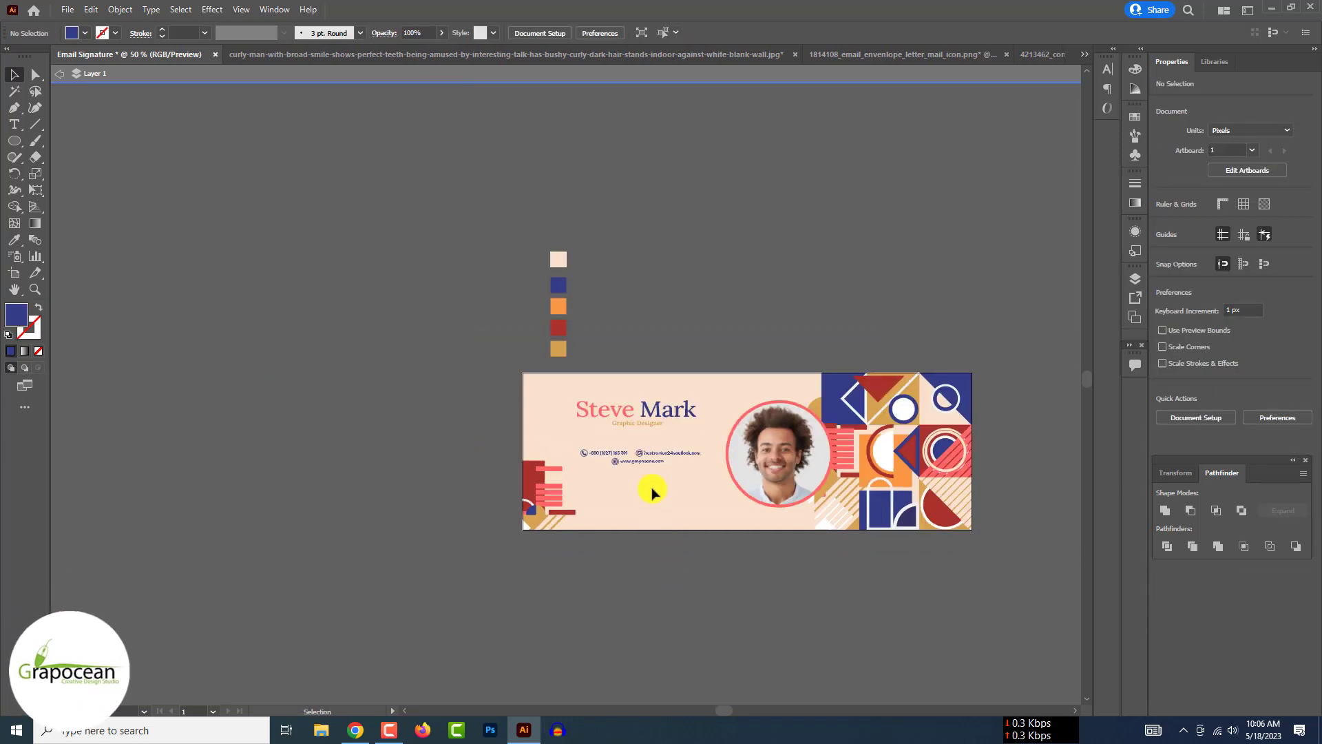
{"action": "scroll", "coordinate": [652, 490], "scroll_direction": "up", "scroll_amount": 4}
Add a placeholder paragraph box below the contacts in Montserrat at 4 pt
{"action": "key", "text": "t"}
{"action": "left_click_drag", "start_coordinate": [783, 477], "coordinate": [812, 535]}
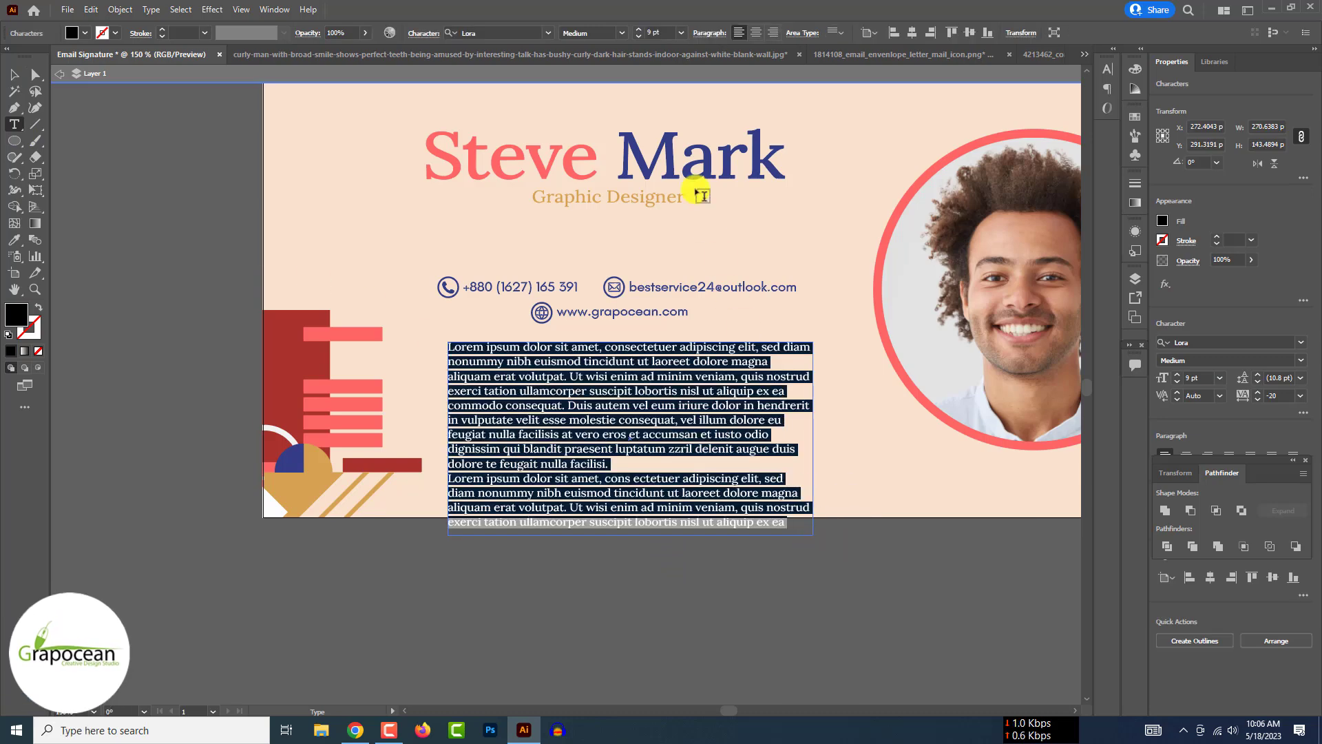
{"action": "left_click", "coordinate": [639, 37]}
{"action": "left_click", "coordinate": [549, 33]}
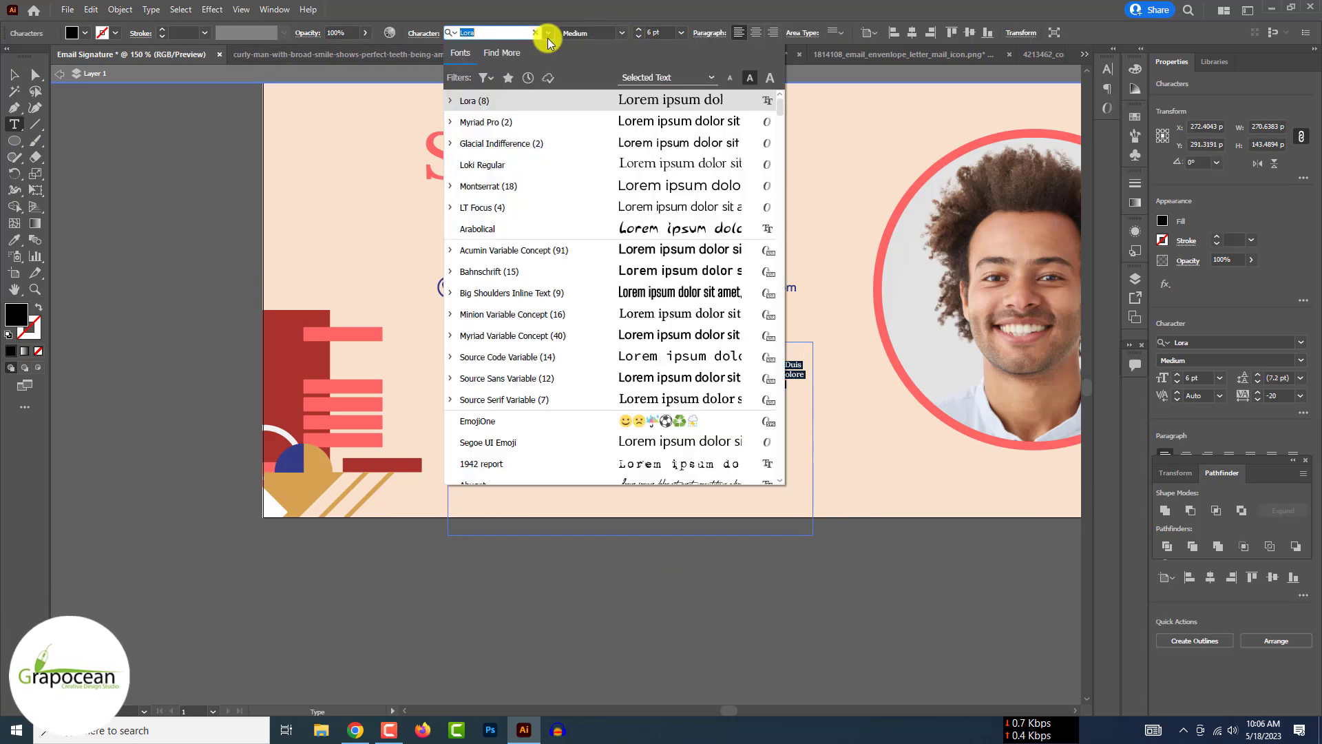
{"action": "key", "text": "Down"}
{"action": "key", "text": "Down"}
{"action": "key", "text": "Down"}
{"action": "left_click", "coordinate": [576, 188]}
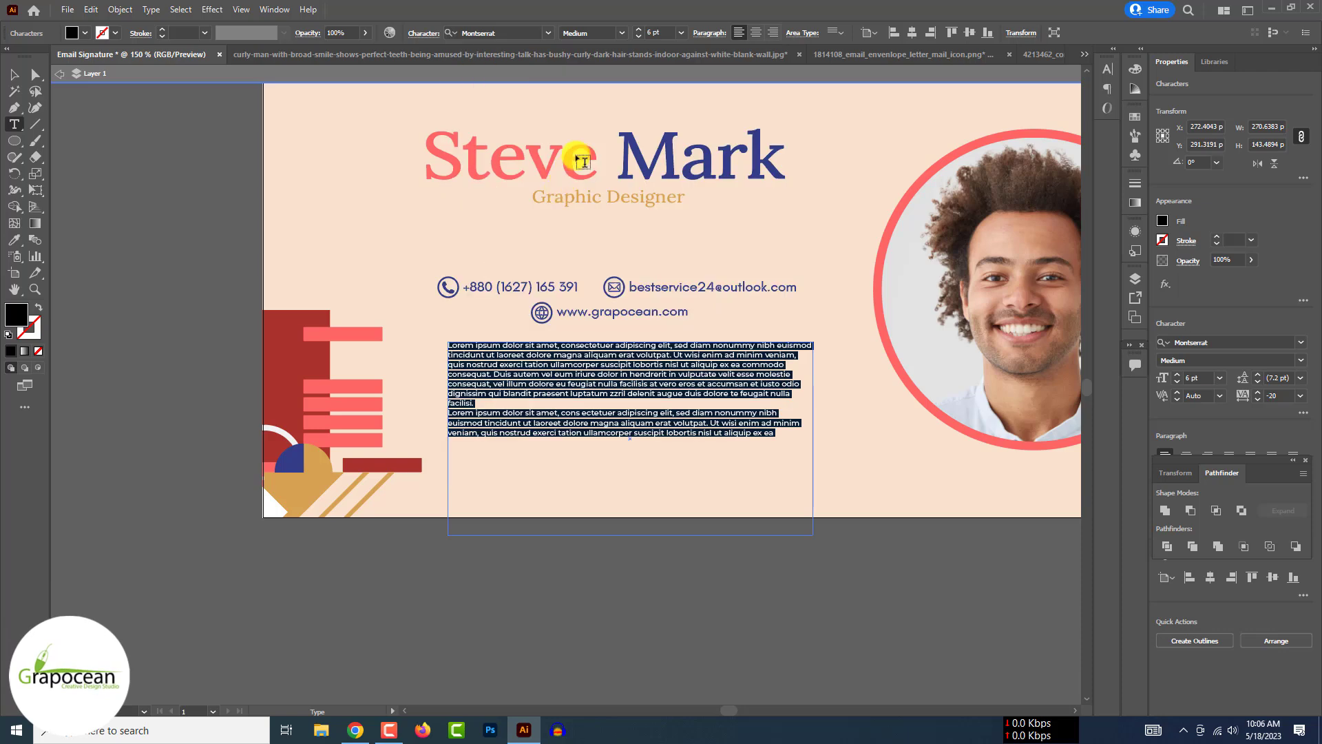
{"action": "left_click", "coordinate": [640, 38]}
{"action": "left_click", "coordinate": [640, 38]}
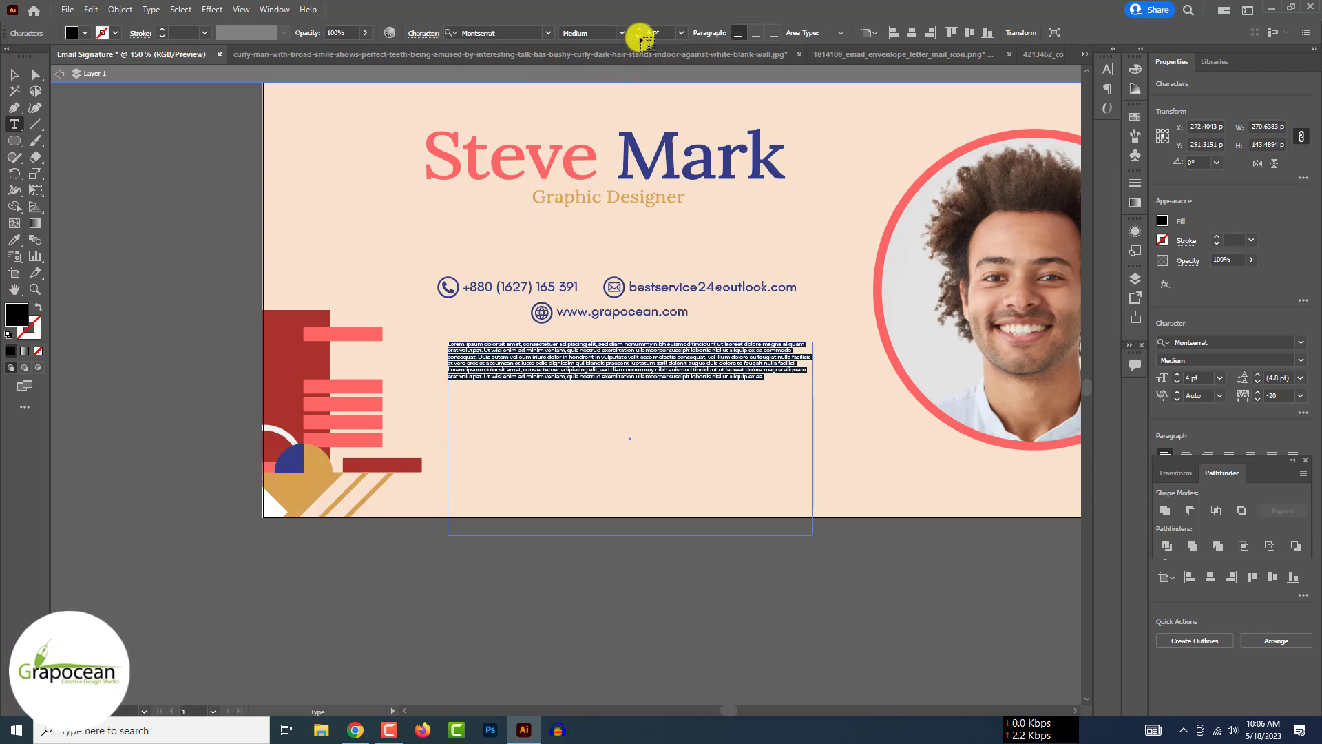
Centre-align the paragraph and narrow its text box so it rewraps
{"action": "left_click", "coordinate": [1108, 69]}
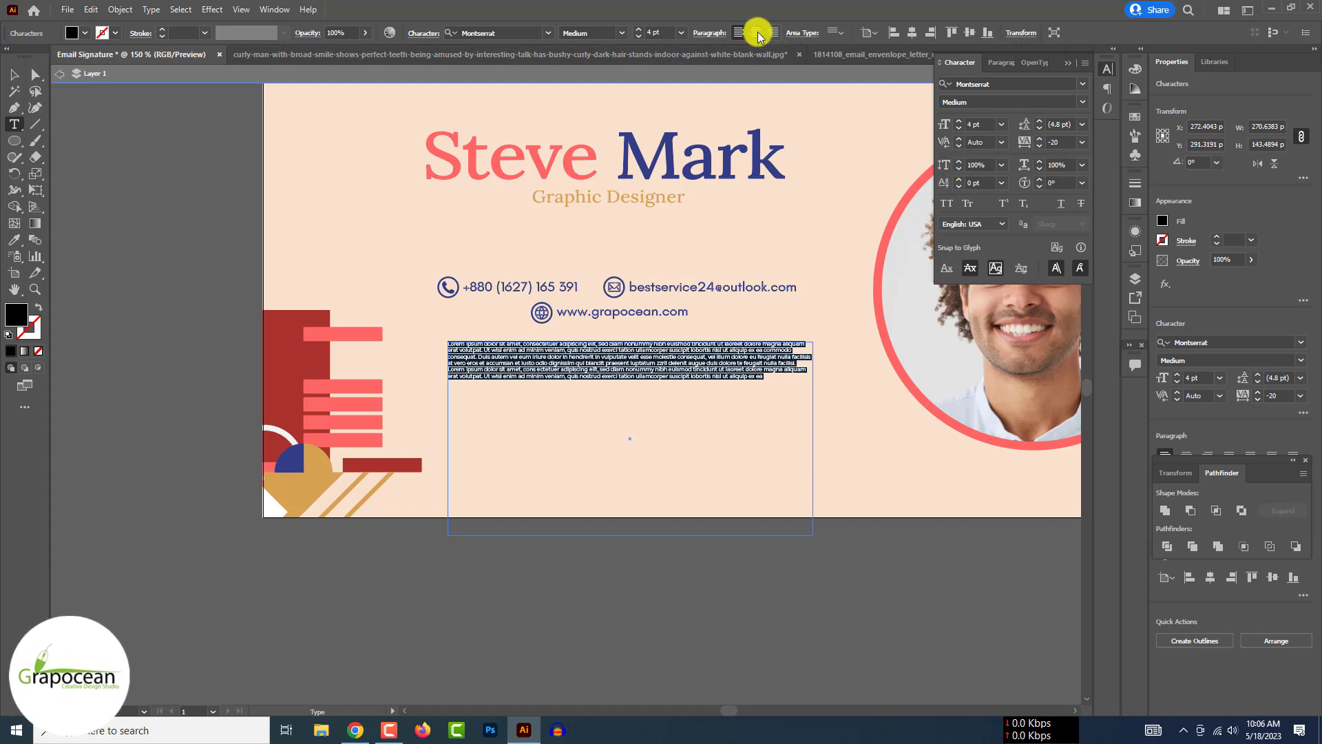
{"action": "left_click", "coordinate": [756, 33]}
{"action": "left_click", "coordinate": [22, 73]}
{"action": "mouse_move", "coordinate": [813, 438]}
{"action": "left_mouse_down"}
{"action": "mouse_move", "coordinate": [736, 439]}
{"action": "mouse_move", "coordinate": [749, 439]}
{"action": "left_mouse_up"}
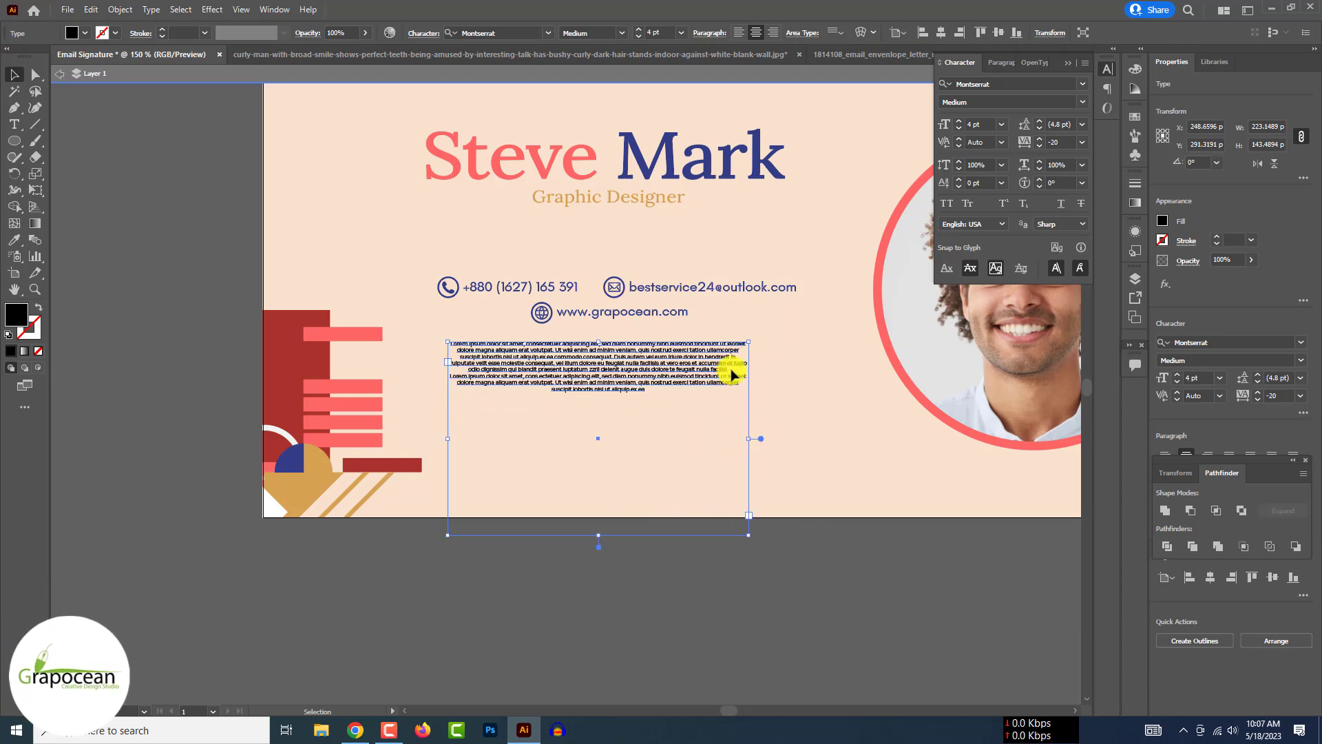
{"action": "scroll", "coordinate": [732, 374], "scroll_direction": "up", "scroll_amount": 3}
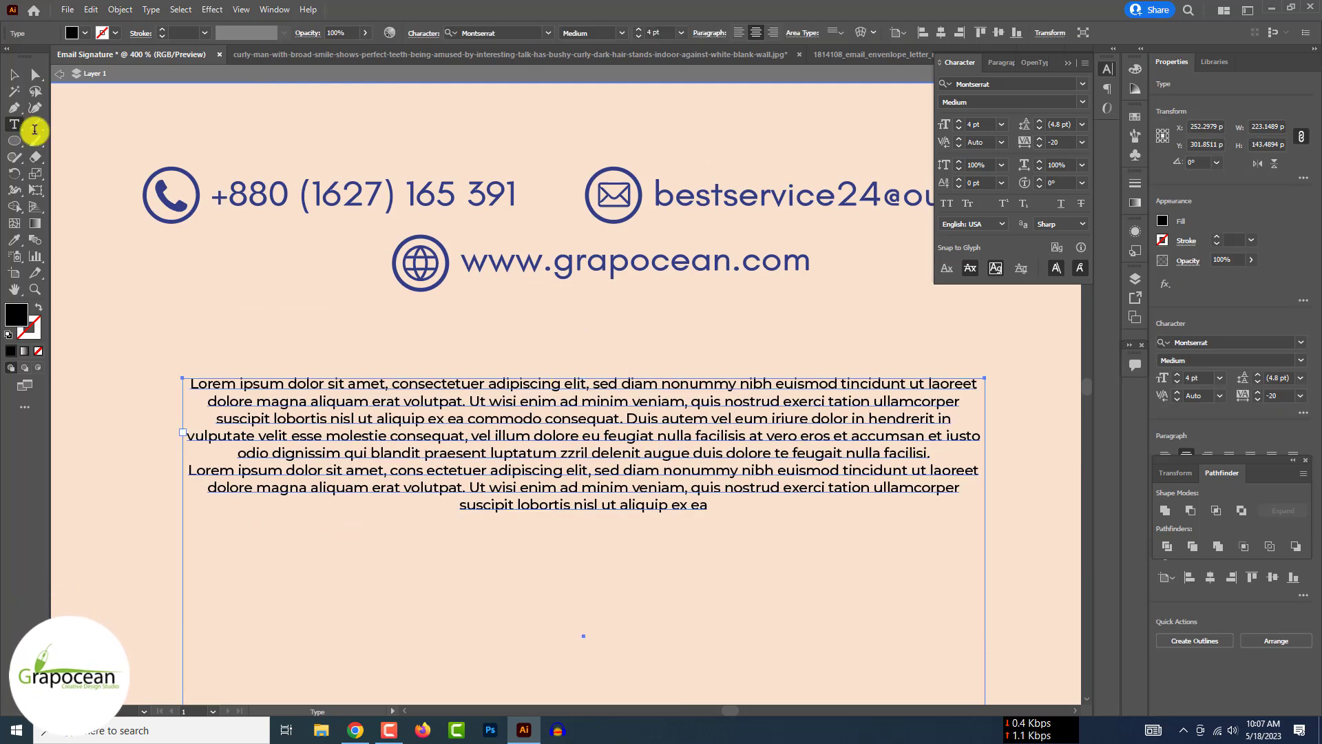
Set the paragraph's leading to 6.8 pt
{"action": "key", "text": "ctrl+minus"}
{"action": "left_click", "coordinate": [493, 420]}
{"action": "key", "text": "ctrl+a"}
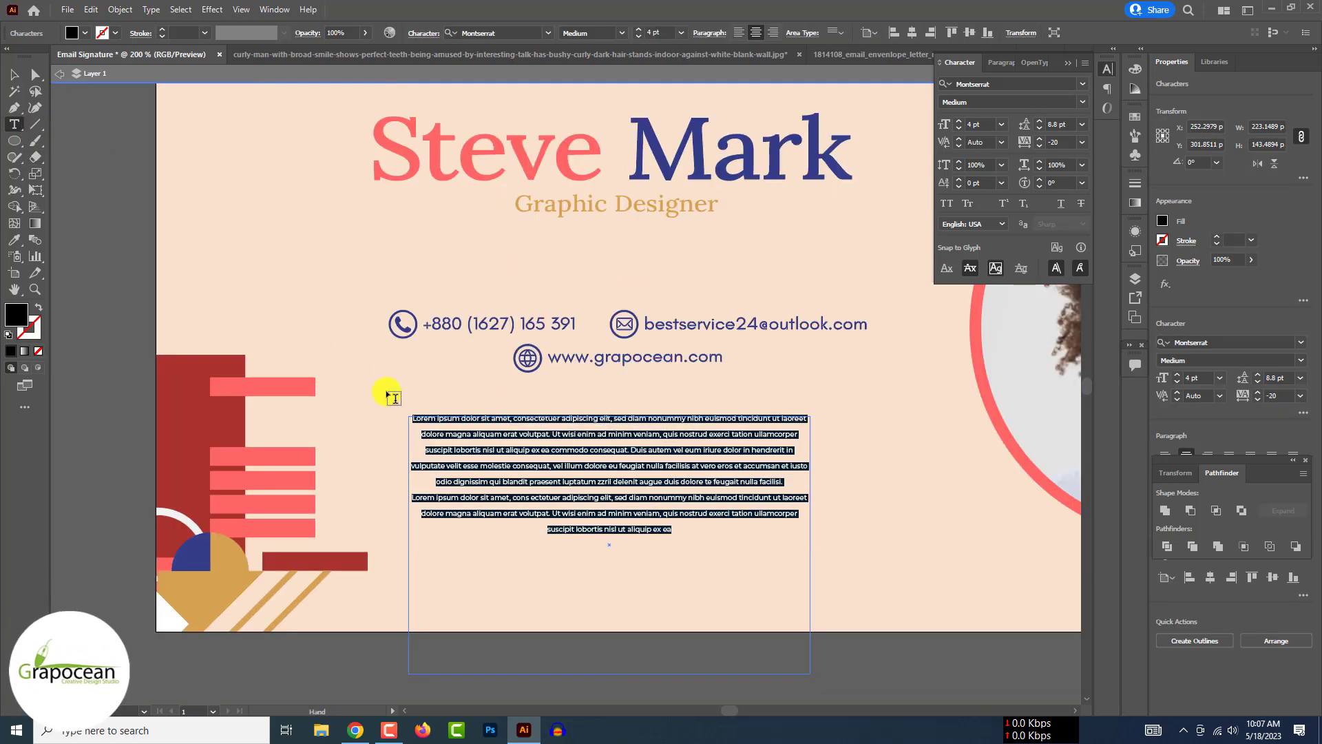
{"action": "key", "text": "alt+Up"}
Break the paragraph after 'consequat,' and join the second Lorem ipsum onto the previous line
{"action": "left_click", "coordinate": [686, 456]}
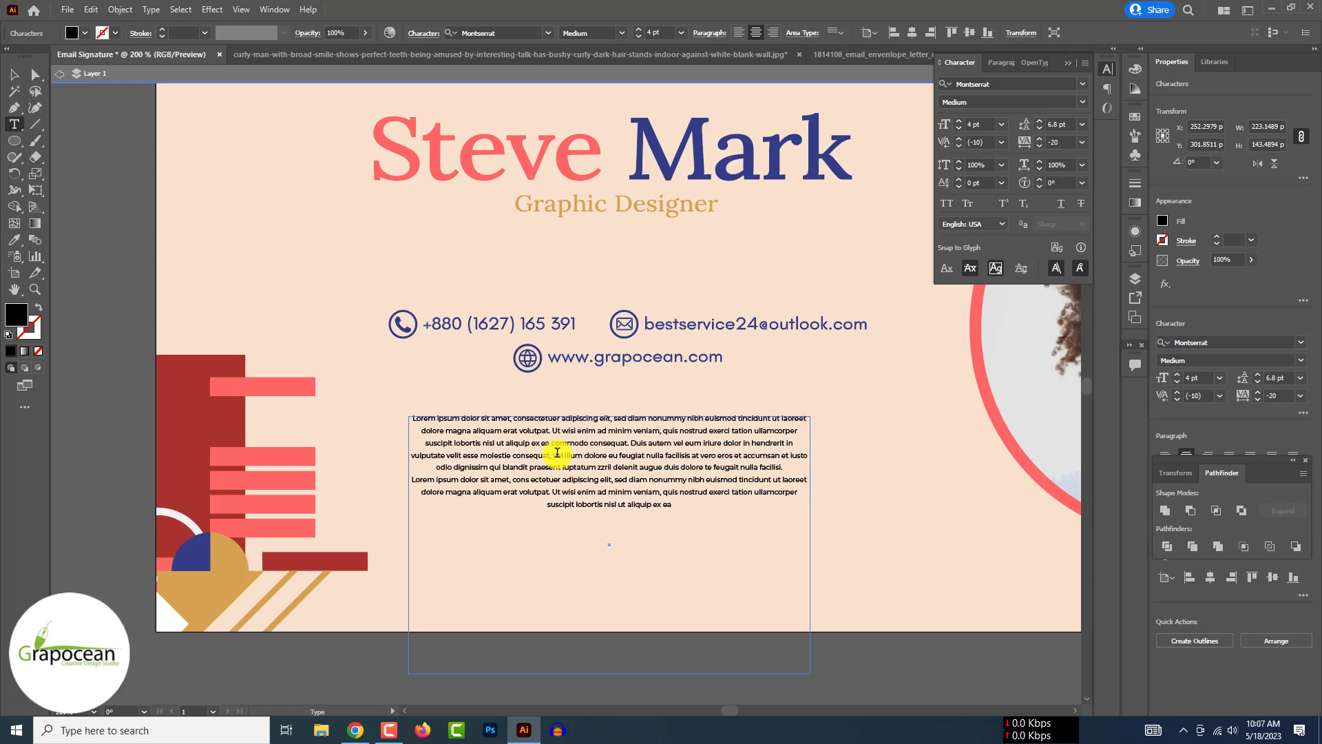
{"action": "left_click", "coordinate": [556, 458]}
{"action": "key", "text": "Return"}
{"action": "key", "text": "Return"}
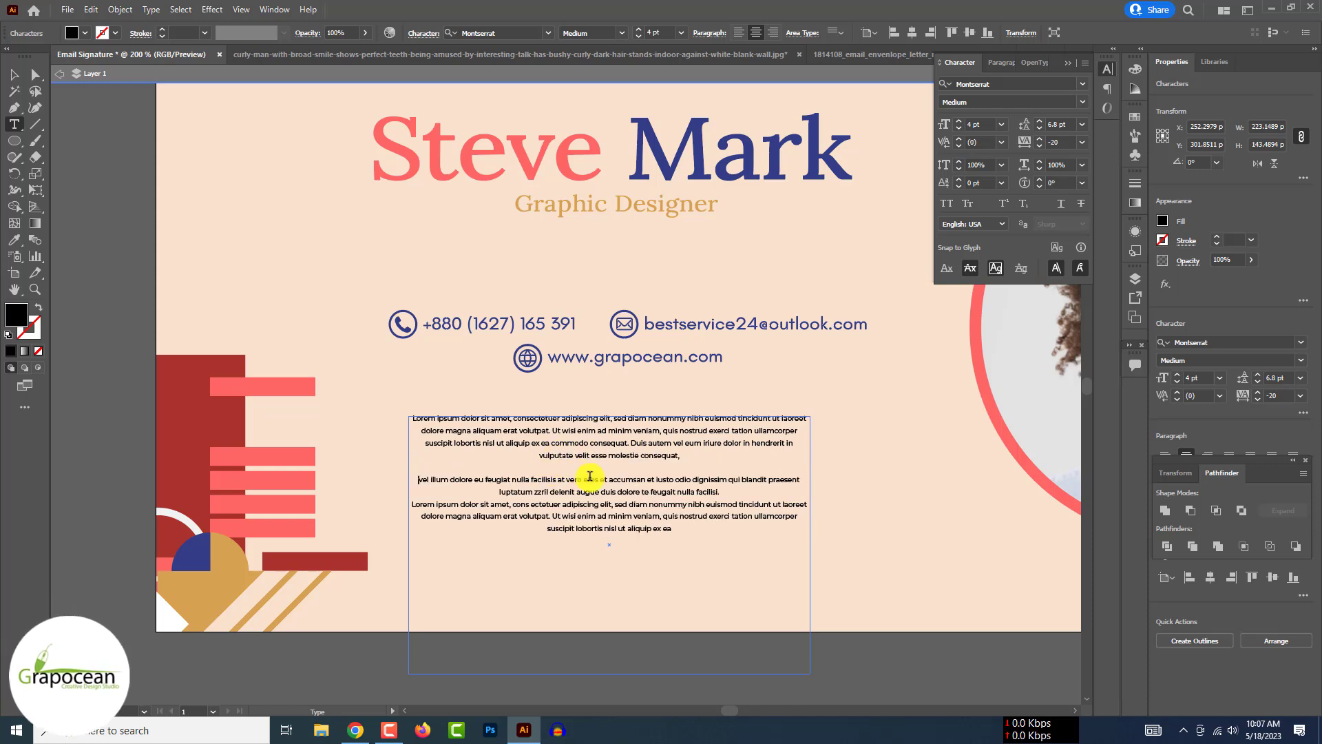
{"action": "left_click", "coordinate": [671, 527]}
{"action": "left_click", "coordinate": [413, 504]}
{"action": "key", "text": "BackSpace"}
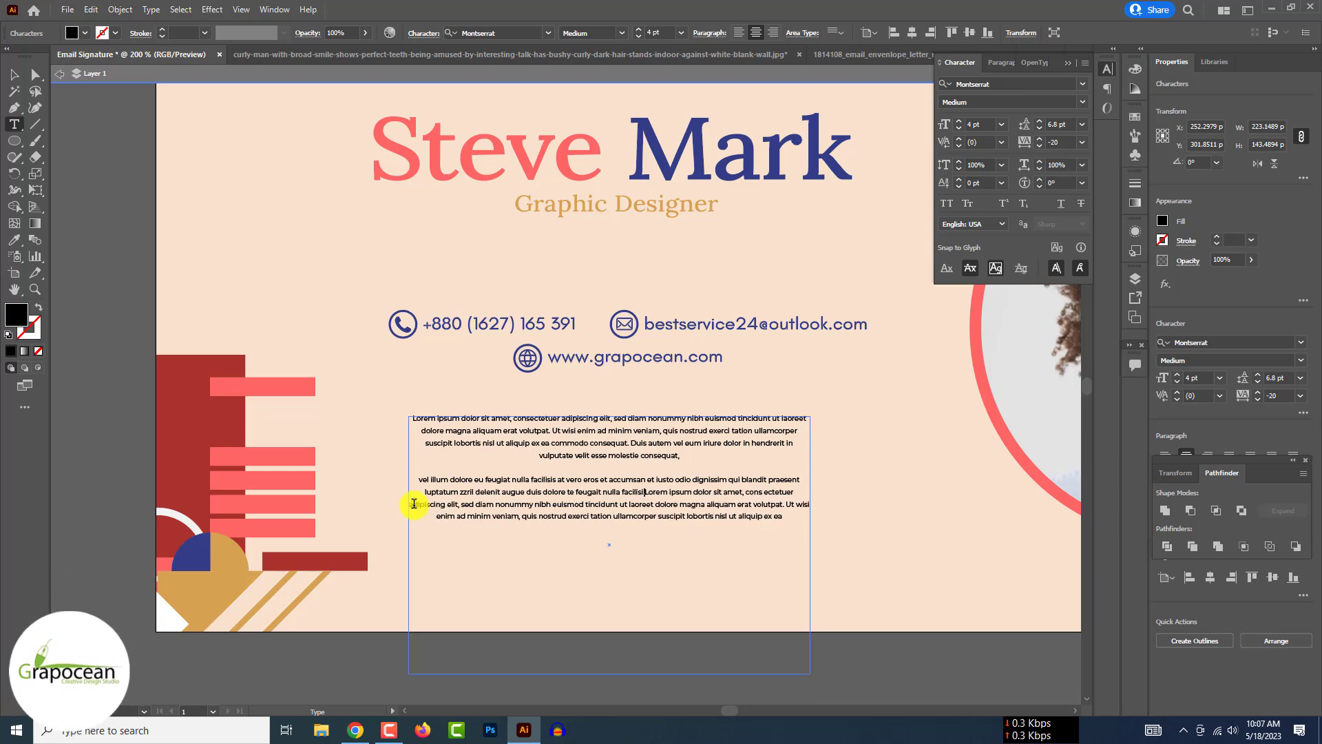
{"action": "key", "text": "Escape"}
{"action": "left_click", "coordinate": [629, 448]}
Narrow the body text box and move it under the contact lines
{"action": "scroll", "coordinate": [737, 599], "scroll_direction": "down", "scroll_amount": 3}
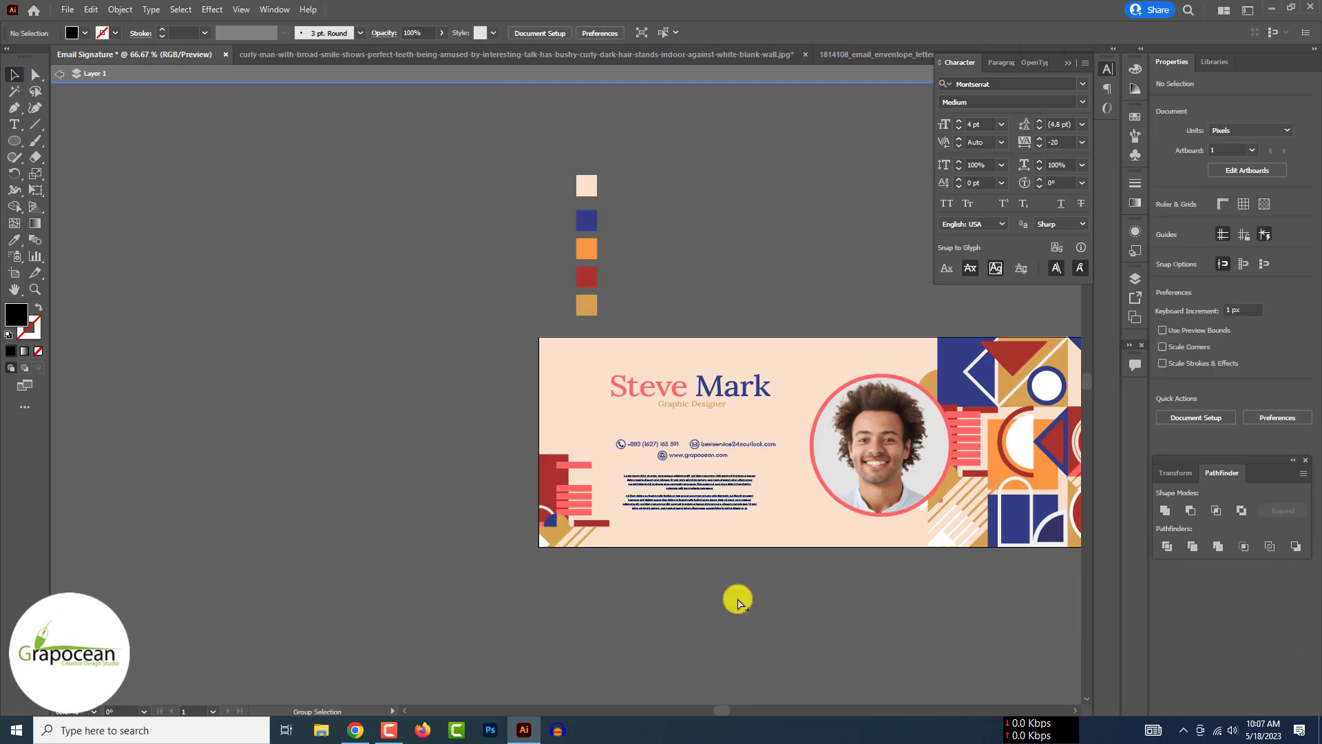
{"action": "scroll", "coordinate": [712, 508], "scroll_direction": "up", "scroll_amount": 3}
{"action": "left_click", "coordinate": [711, 509]}
{"action": "mouse_move", "coordinate": [864, 579]}
{"action": "left_mouse_down"}
{"action": "mouse_move", "coordinate": [732, 579]}
{"action": "mouse_move", "coordinate": [751, 580]}
{"action": "left_mouse_up"}
{"action": "left_click_drag", "start_coordinate": [664, 524], "coordinate": [726, 520]}
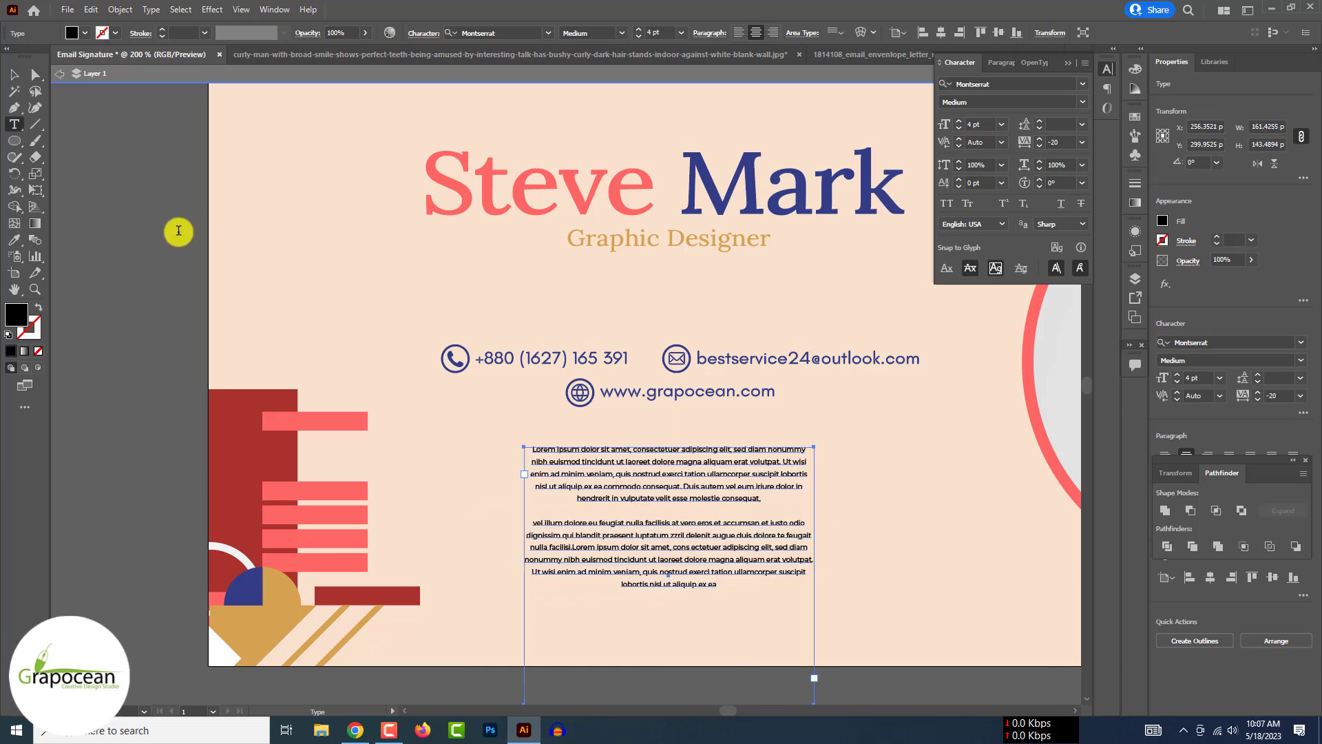
Recolour the body text navy, sampled from the contact lines
{"action": "key", "text": "ctrl+a"}
{"action": "left_click", "coordinate": [15, 237]}
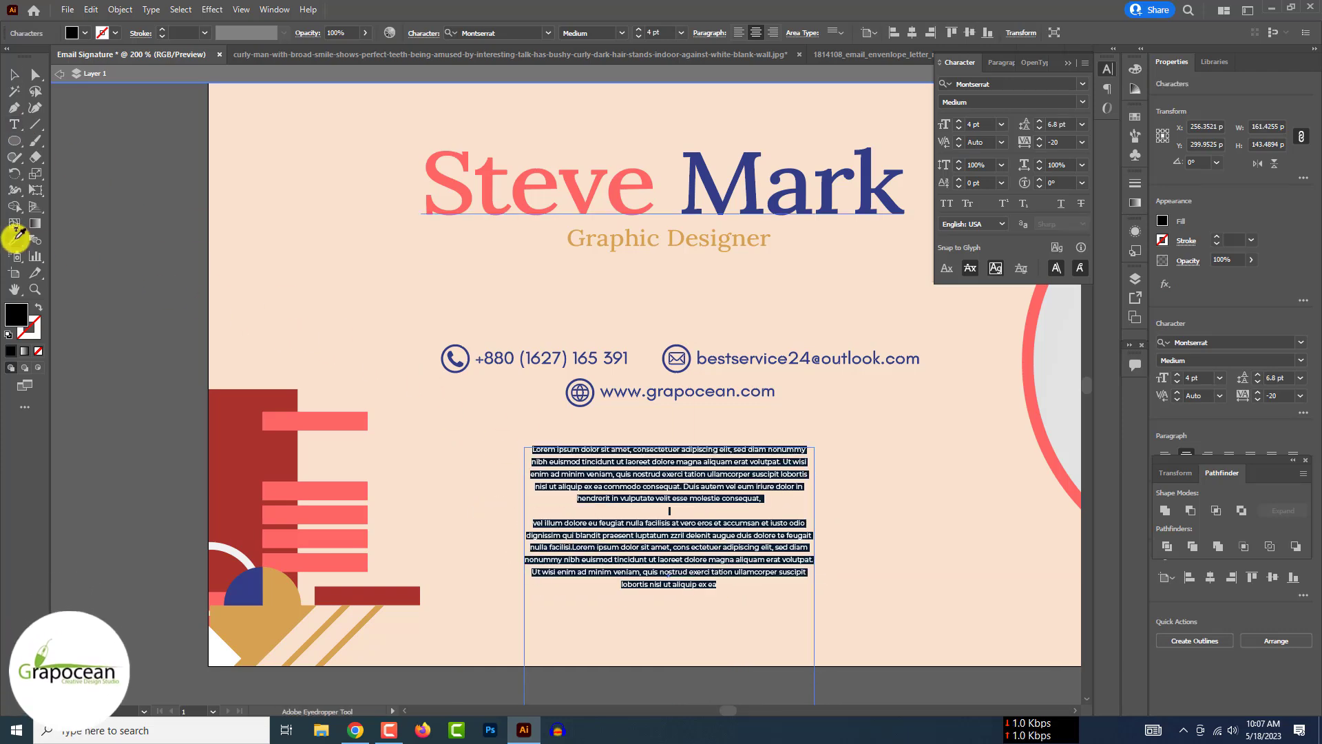
{"action": "left_click", "coordinate": [242, 573]}
{"action": "key", "text": "v"}
{"action": "left_click", "coordinate": [139, 263]}
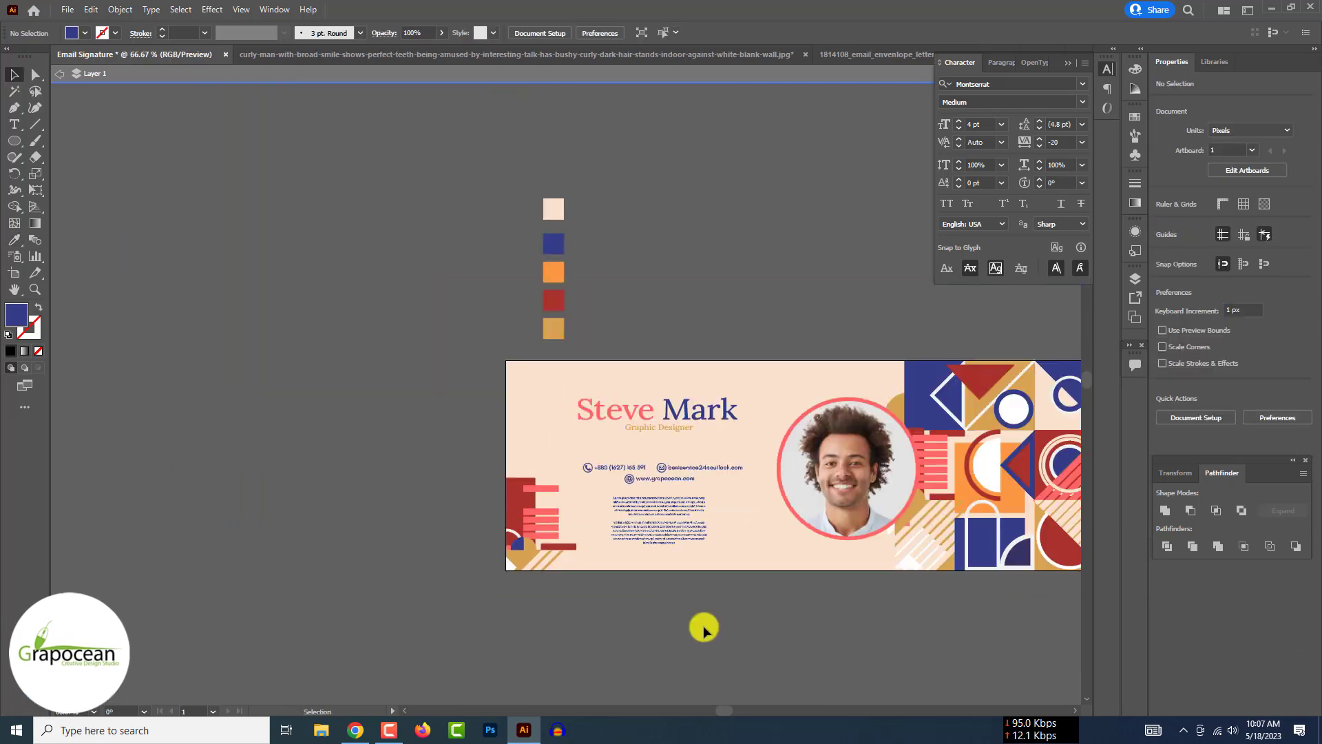
{"action": "key", "text": "ctrl+0"}
{"action": "scroll", "coordinate": [531, 508], "scroll_direction": "up", "scroll_amount": 4}
Delete the second paragraph and trailing sentences, leaving a few short lines
{"action": "left_click_drag", "start_coordinate": [531, 508], "coordinate": [16, 292]}
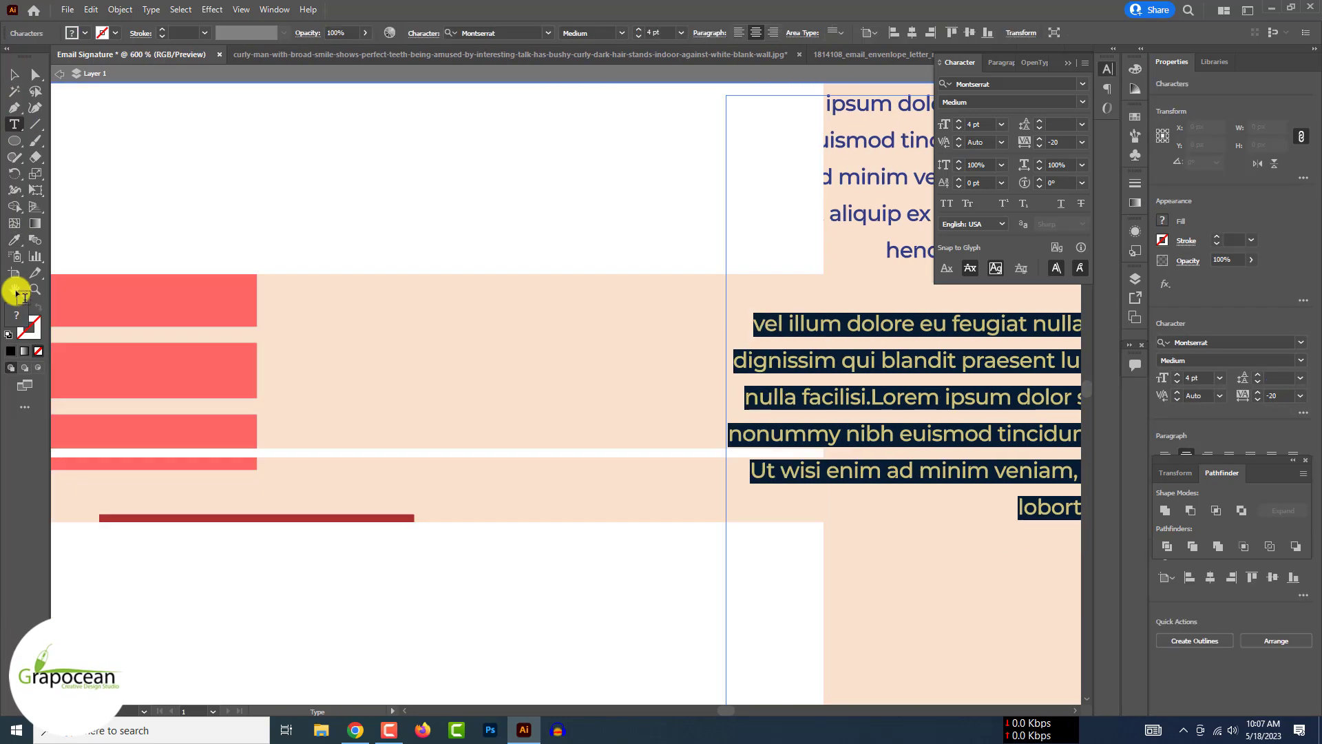
{"action": "key", "text": "ctrl+minus"}
{"action": "key", "text": "ctrl+minus"}
{"action": "key", "text": "ctrl+minus"}
{"action": "key", "text": "BackSpace"}
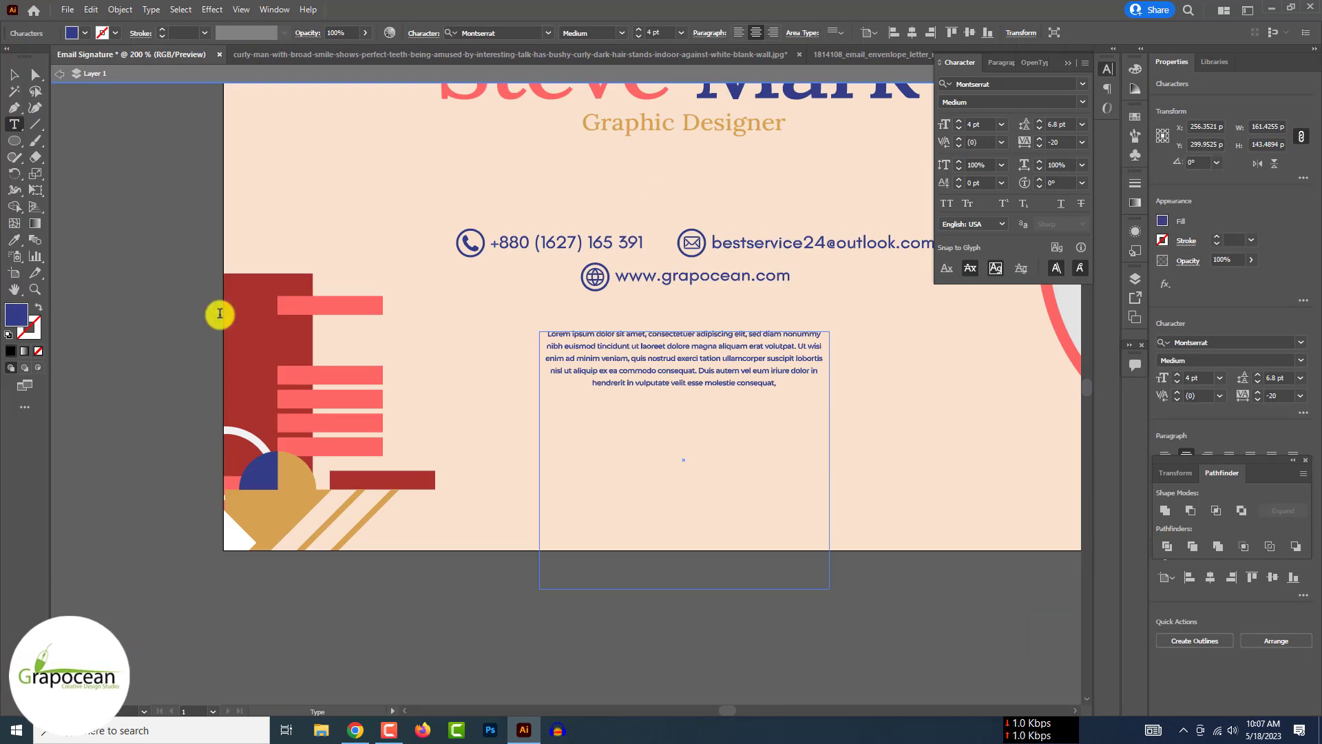
{"action": "key", "text": "shift+Up"}
{"action": "key", "text": "BackSpace"}
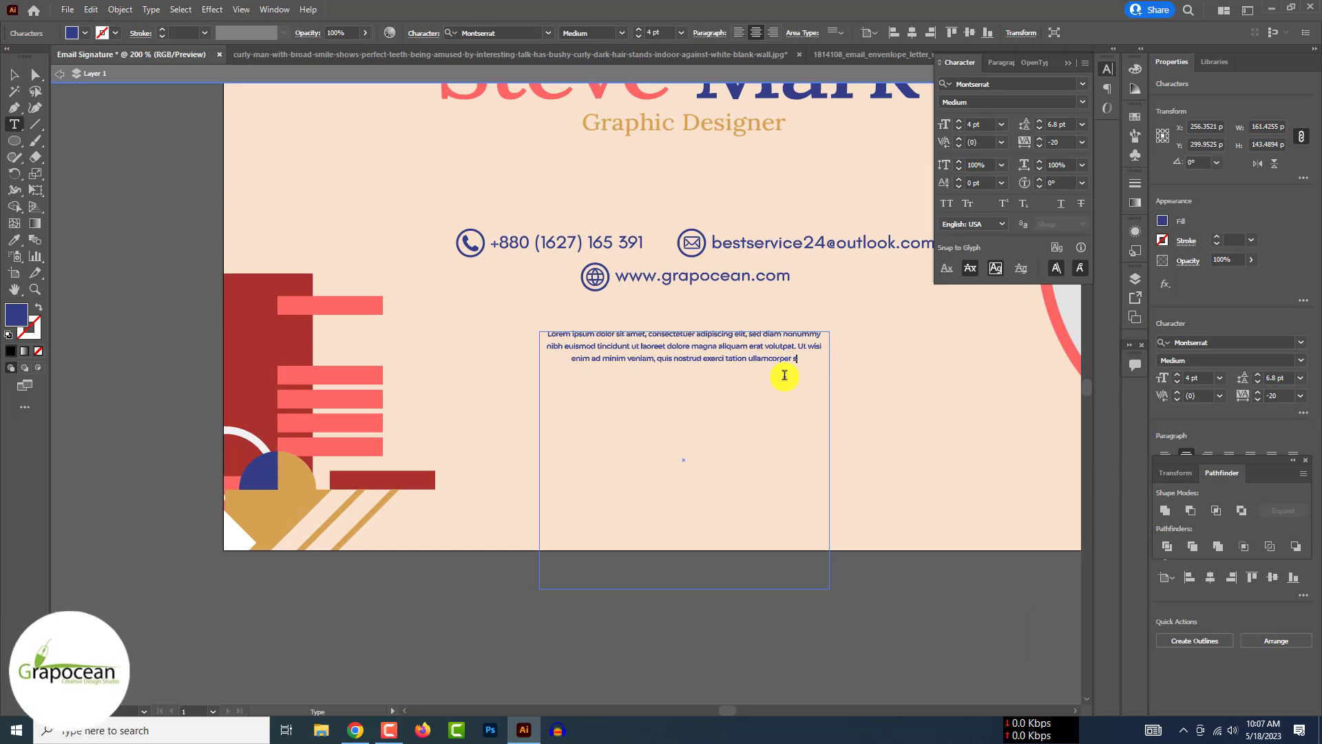
{"action": "left_click", "coordinate": [13, 74]}
{"action": "scroll", "coordinate": [685, 555], "scroll_direction": "down", "scroll_amount": 3}
{"action": "left_click", "coordinate": [684, 555]}
{"action": "scroll", "coordinate": [685, 555], "scroll_direction": "up", "scroll_amount": 2}
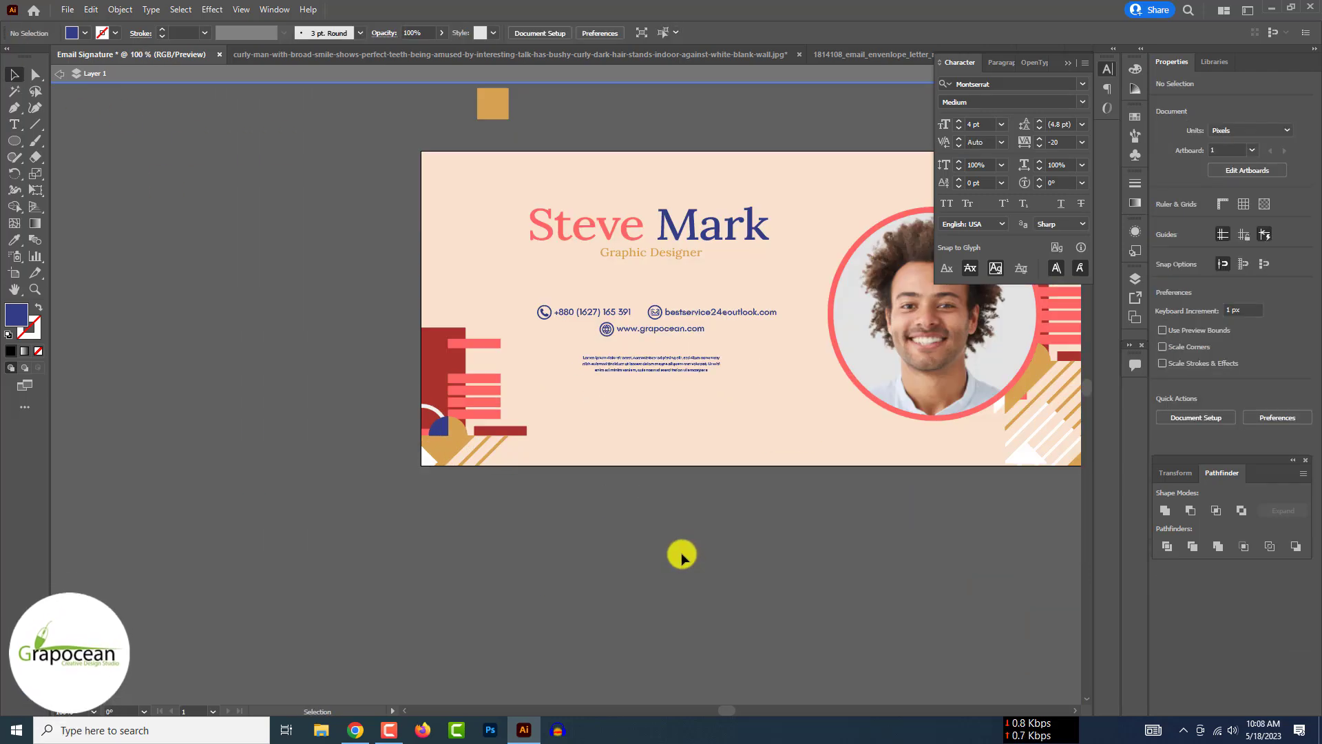
Select the phone, email and website lines and nudge them with the arrow keys
{"action": "scroll", "coordinate": [682, 557], "scroll_direction": "up", "scroll_amount": 2}
{"action": "scroll", "coordinate": [697, 380], "scroll_direction": "up", "scroll_amount": 1}
{"action": "left_click_drag", "start_coordinate": [566, 355], "coordinate": [711, 382]}
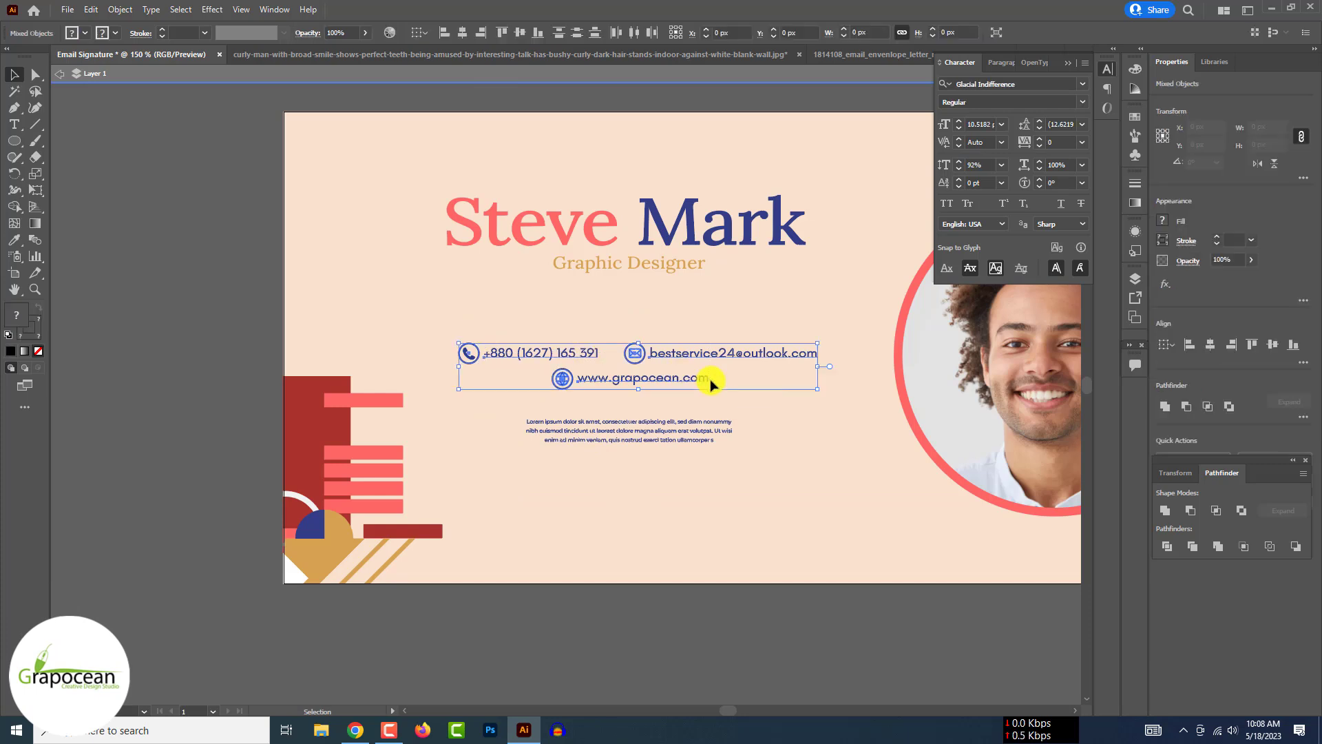
{"action": "key", "text": "shift+Up"}
{"action": "key", "text": "shift+Up"}
{"action": "key", "text": "Up"}
{"action": "key", "text": "Down"}
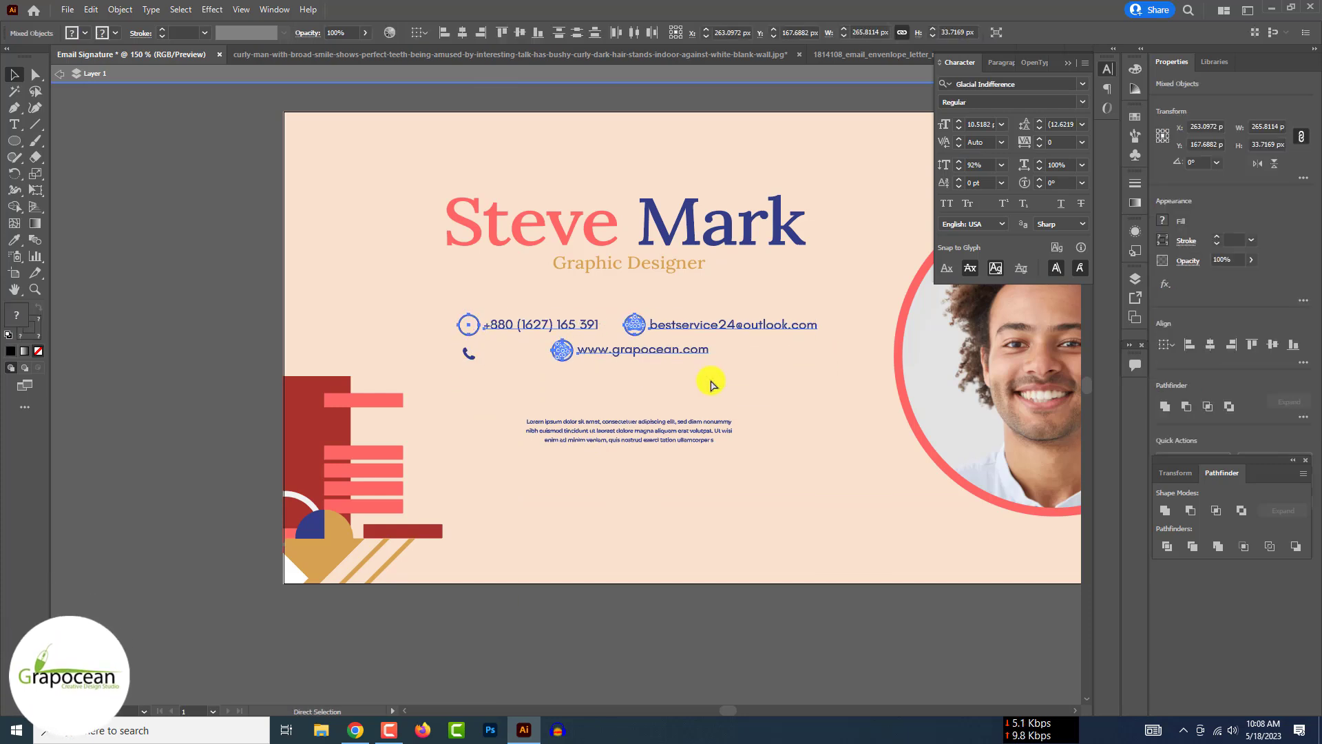
{"action": "key", "text": "Down"}
{"action": "key", "text": "Down"}
{"action": "key", "text": "Down"}
{"action": "key", "text": "Down"}
{"action": "key", "text": "Down"}
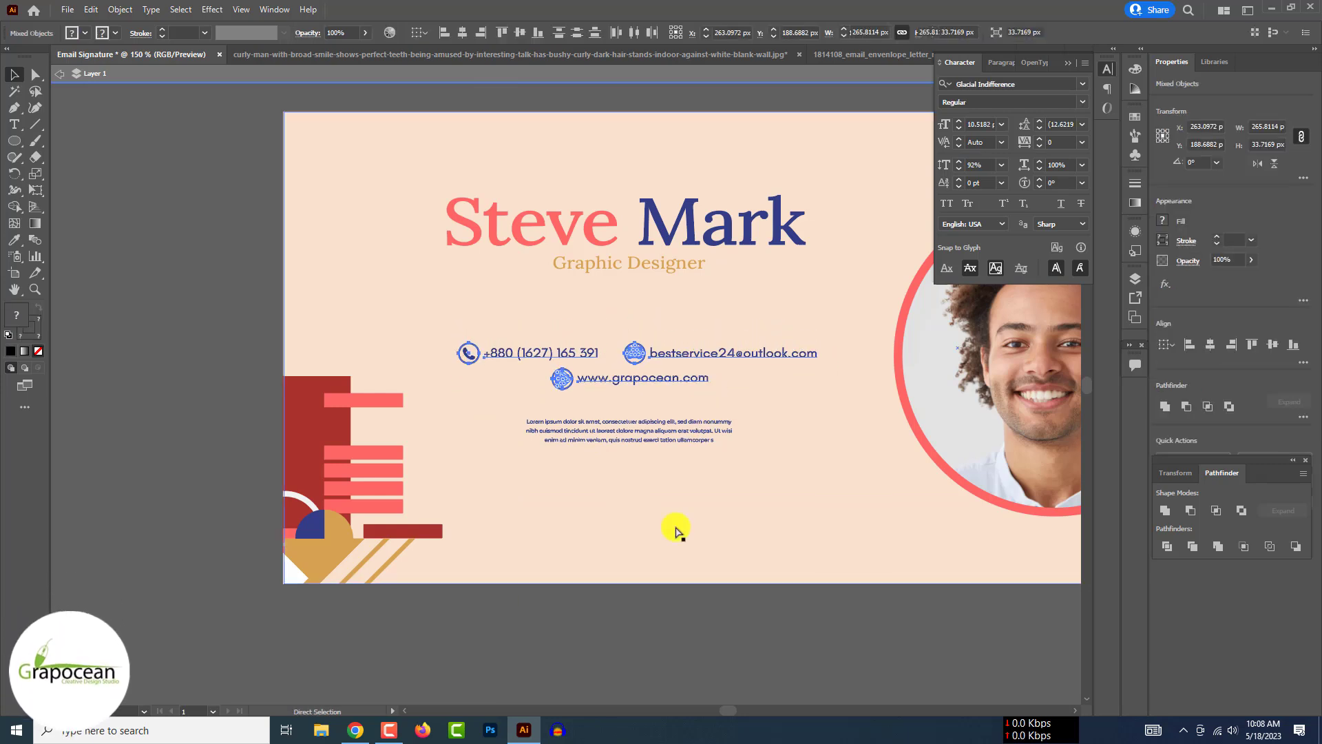
Undo the downward nudges and shorten the paragraph frame to fit its lines
{"action": "left_click", "coordinate": [674, 526]}
{"action": "left_click", "coordinate": [640, 675]}
{"action": "key", "text": "ctrl+z"}
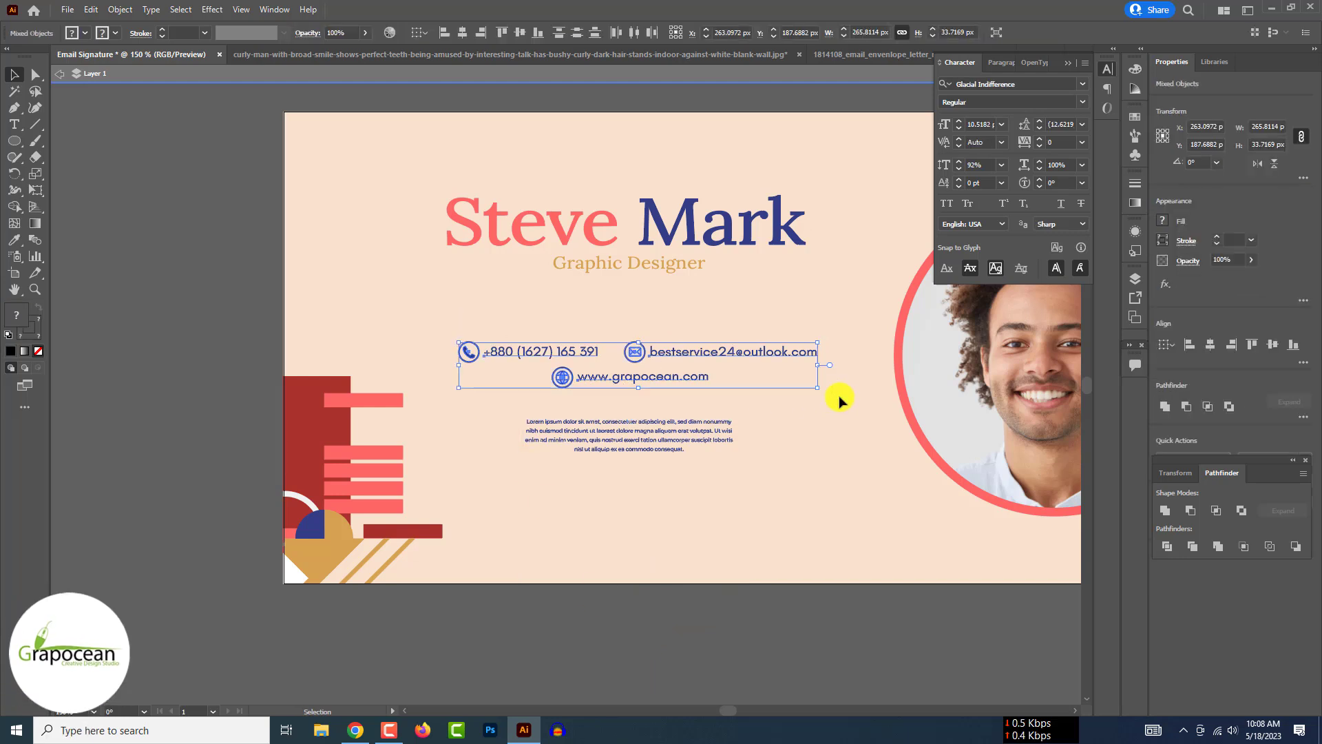
{"action": "key", "text": "ctrl+z"}
{"action": "key", "text": "ctrl+z"}
{"action": "double_click", "coordinate": [660, 432]}
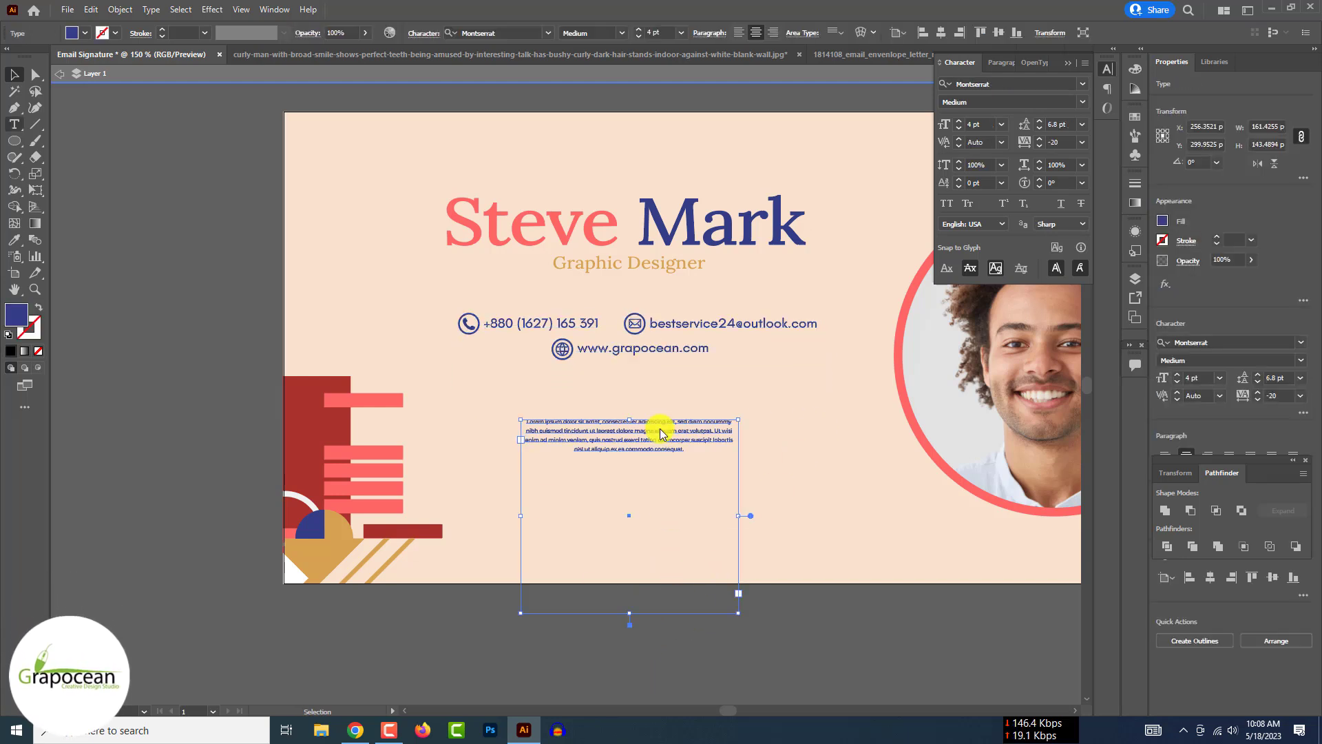
{"action": "left_click_drag", "start_coordinate": [635, 569], "coordinate": [635, 514]}
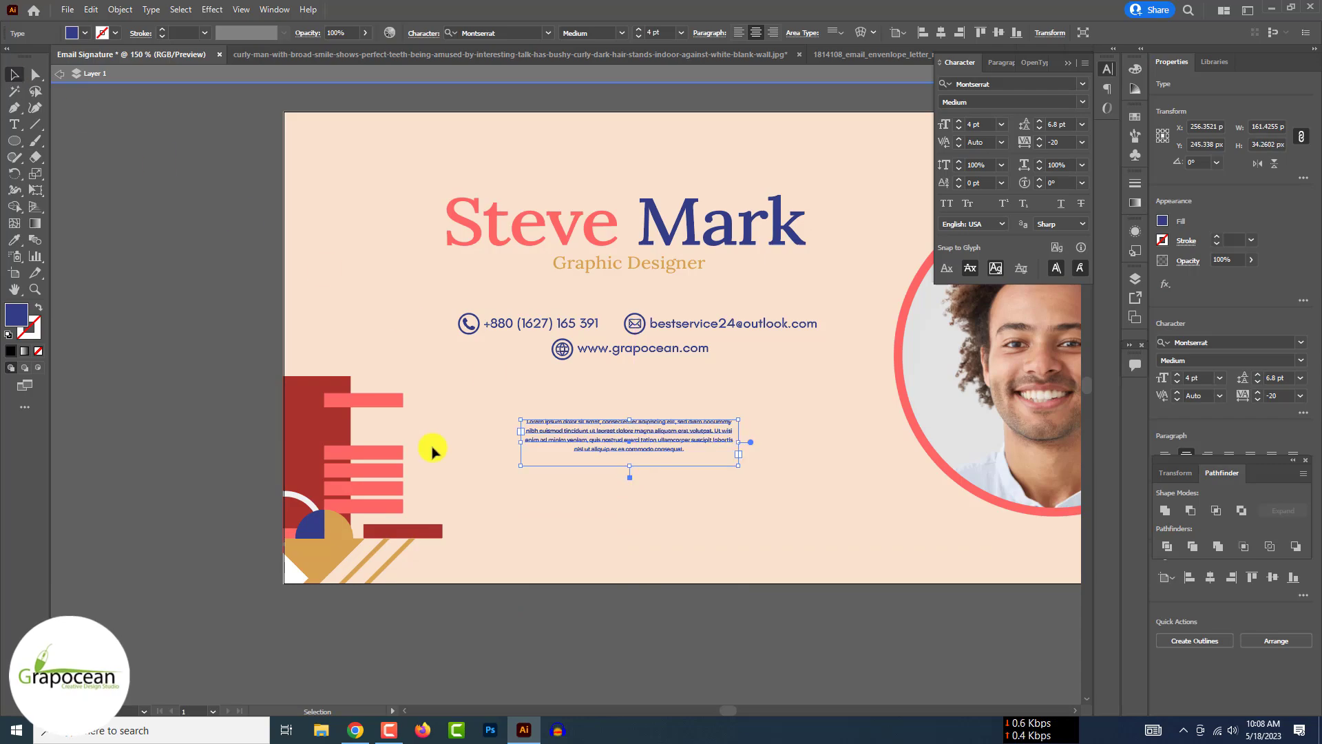